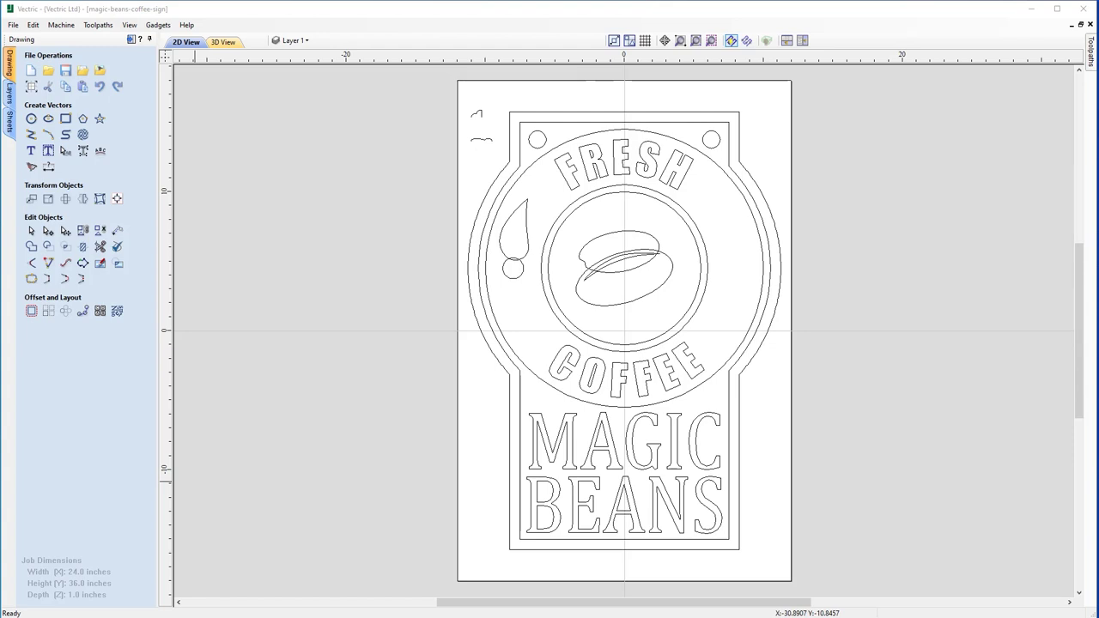
Close the open sign file and create a new job 24 inches wide, 36 inches high and 1 inch thick
click(13, 25)
click(32, 74)
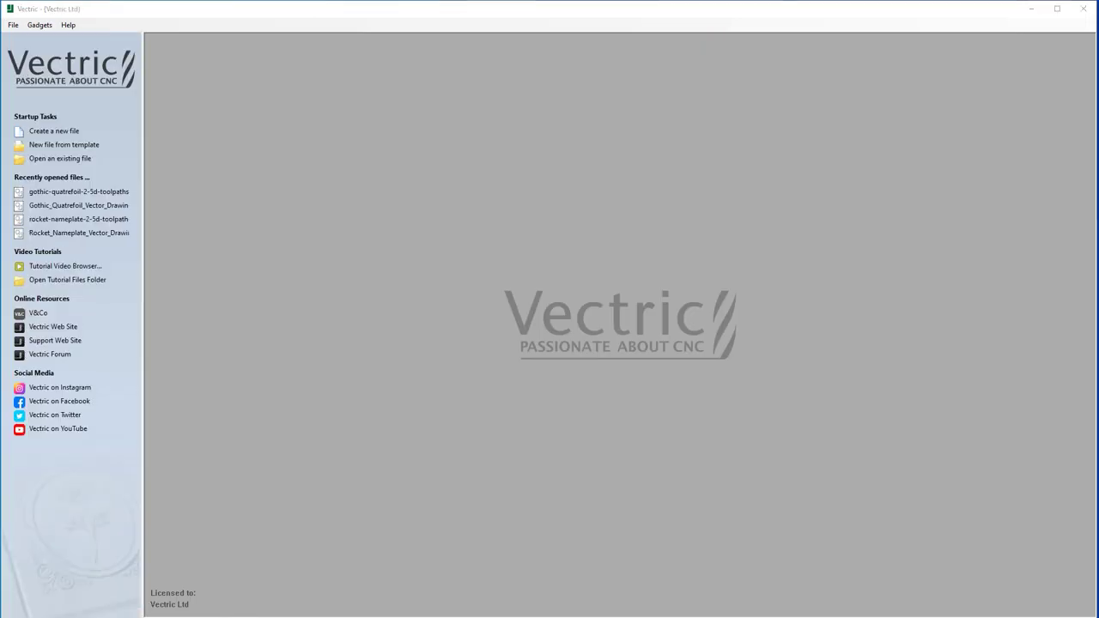
click(12, 26)
click(19, 38)
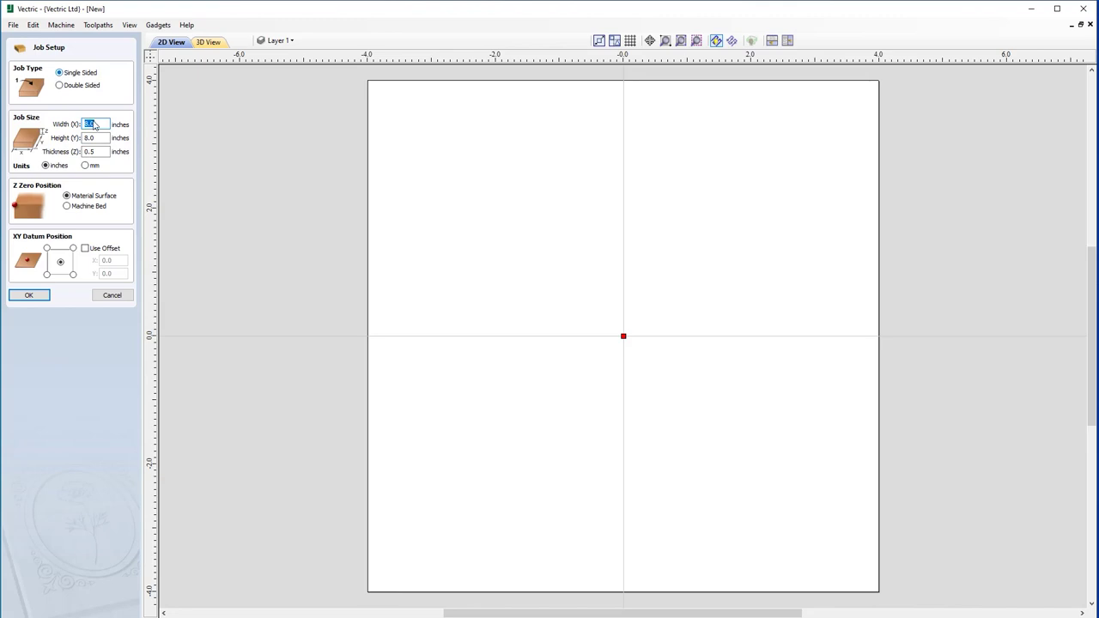
key(BackSpace)
text(24)
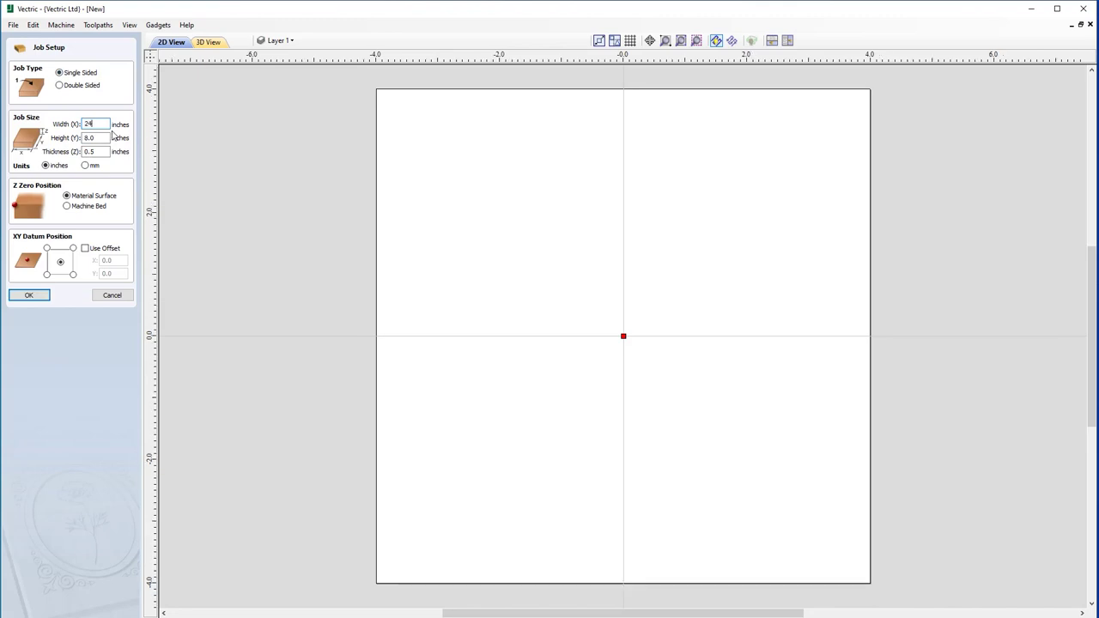
text(36)
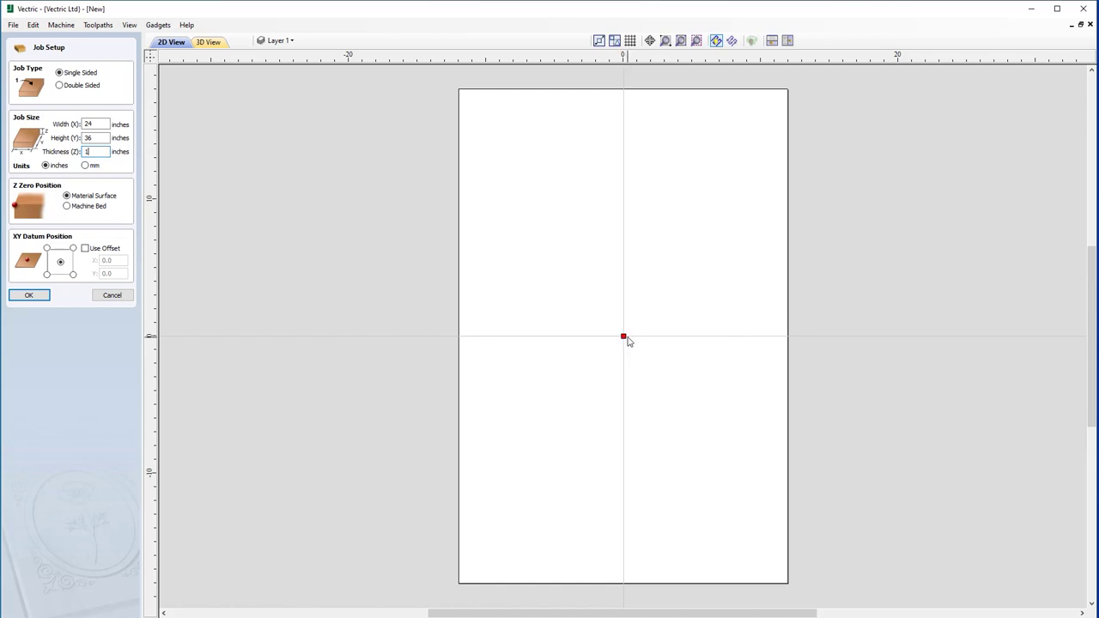
click(40, 296)
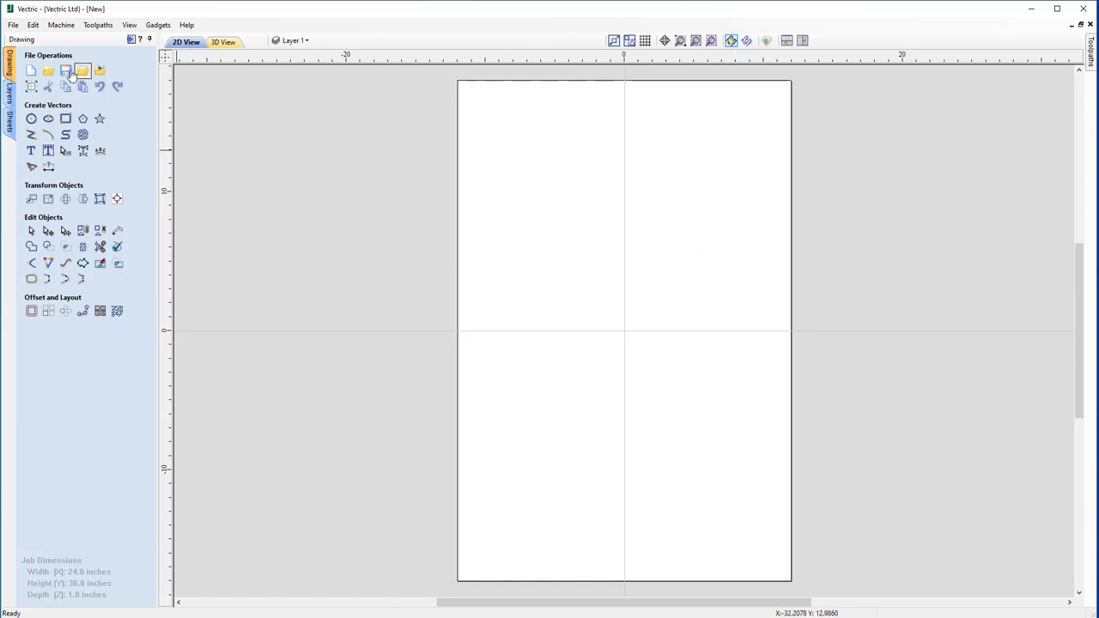
Review the snapping options, including grid, geometry and smart snapping and the snapping radius
click(31, 26)
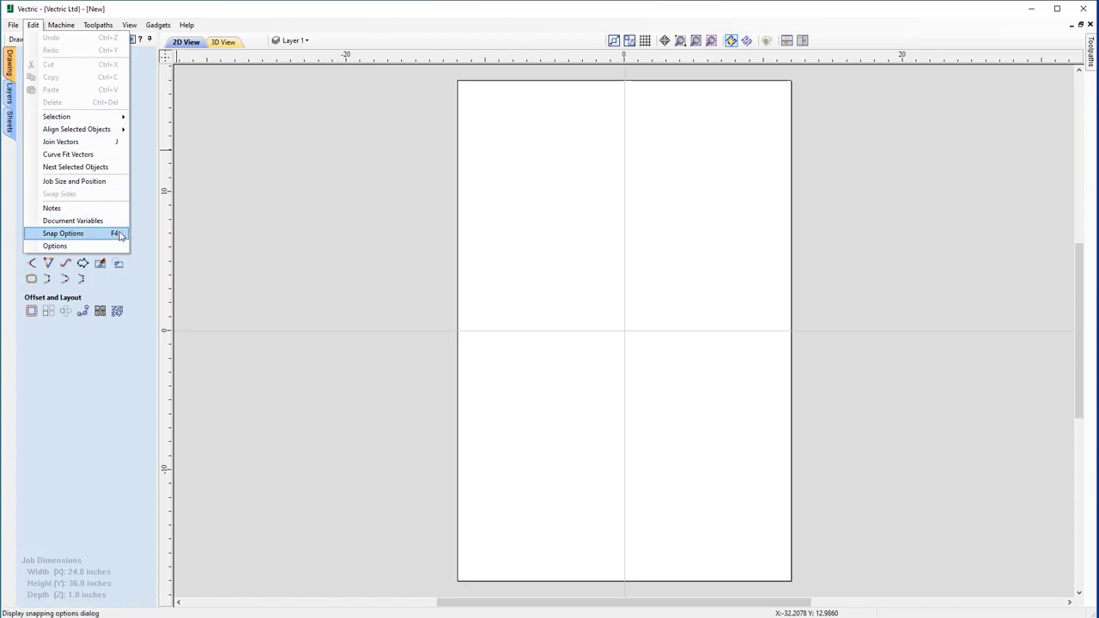
click(63, 233)
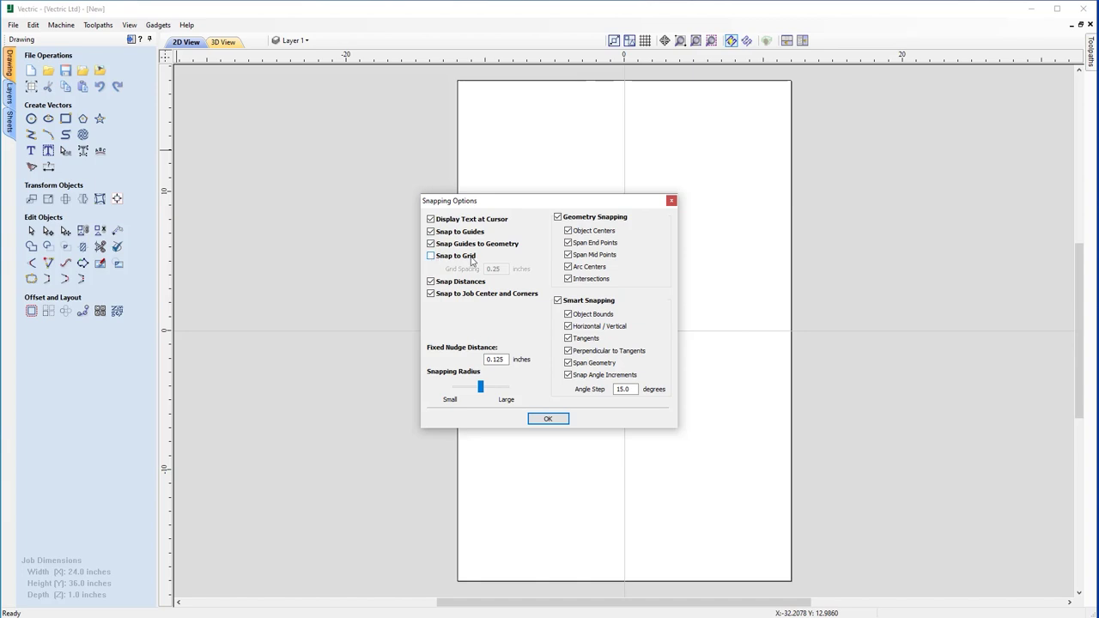
click(653, 44)
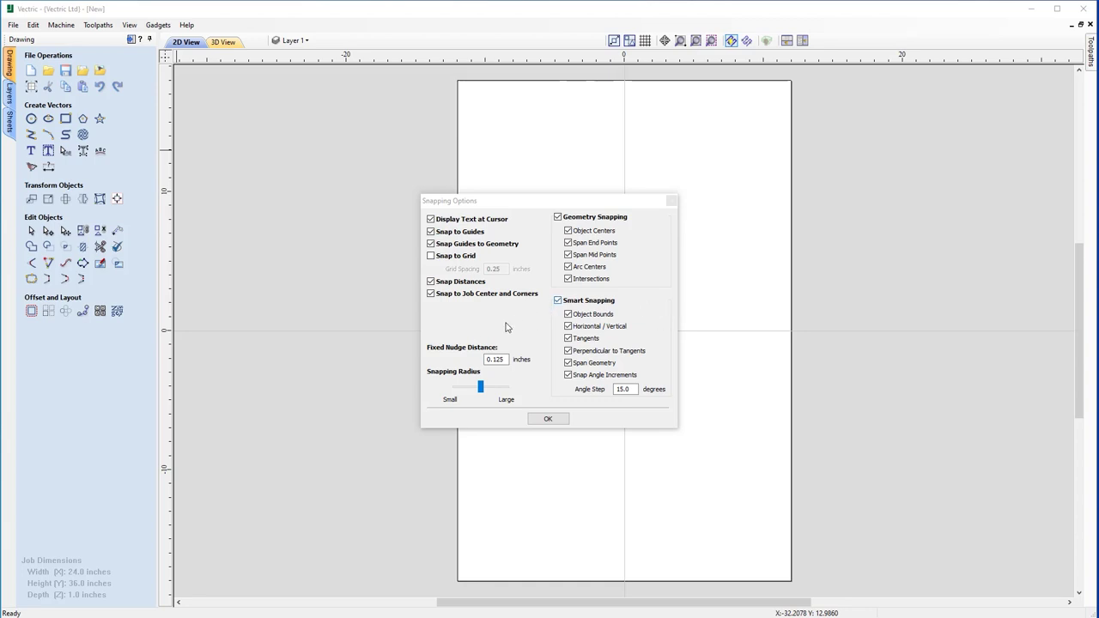
click(481, 385)
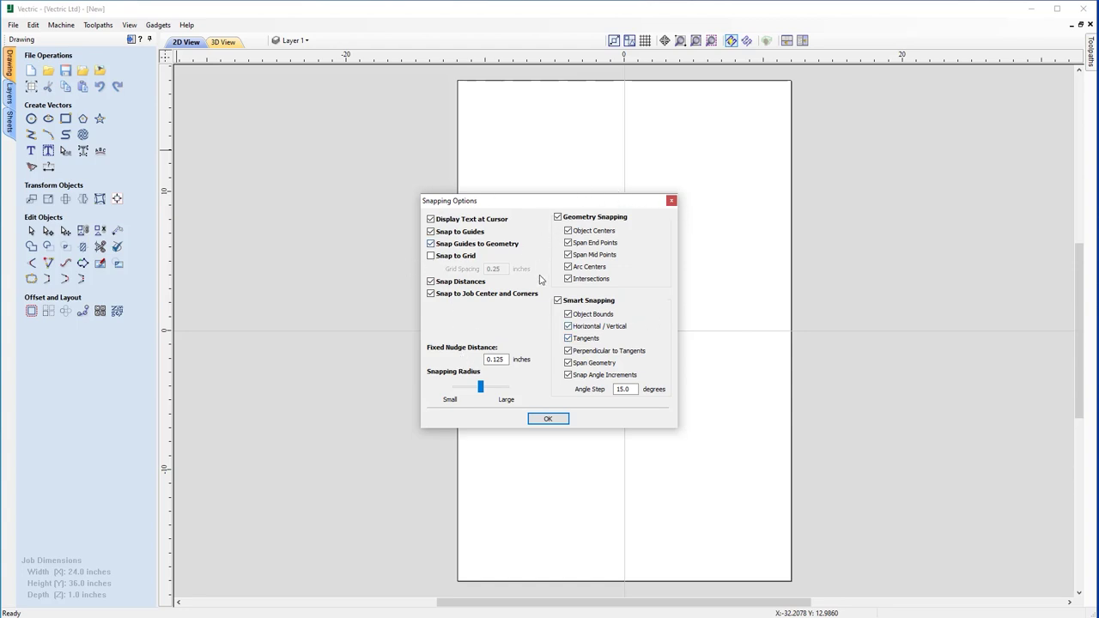
click(544, 420)
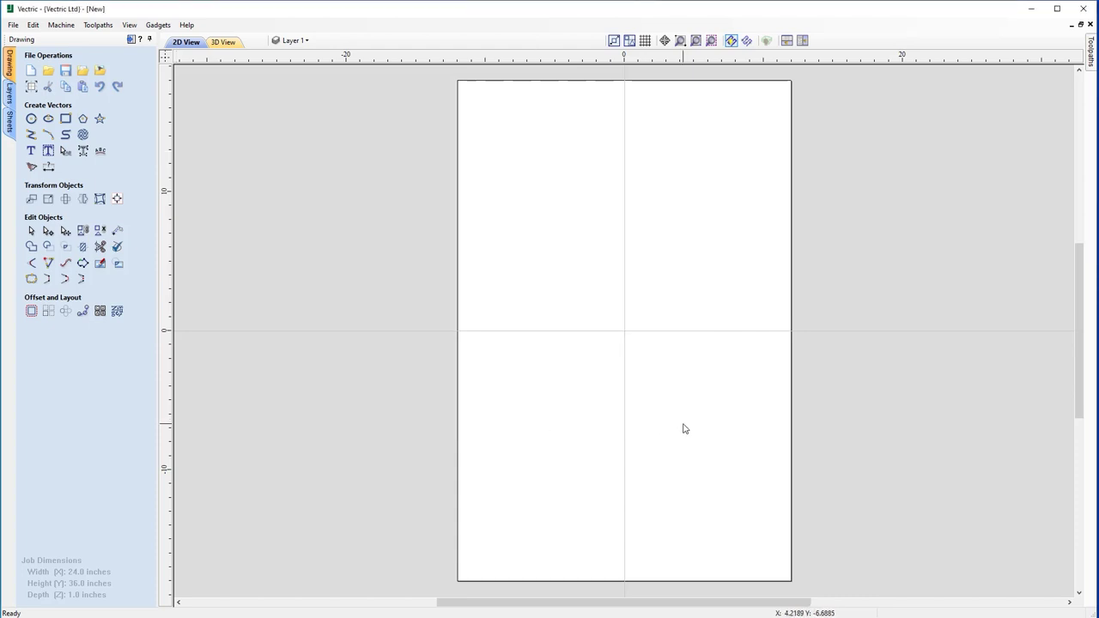
Draw a square-cornered rectangle 15 inches wide and 30 inches high, anchored by its center at X 0, Y 0
click(66, 120)
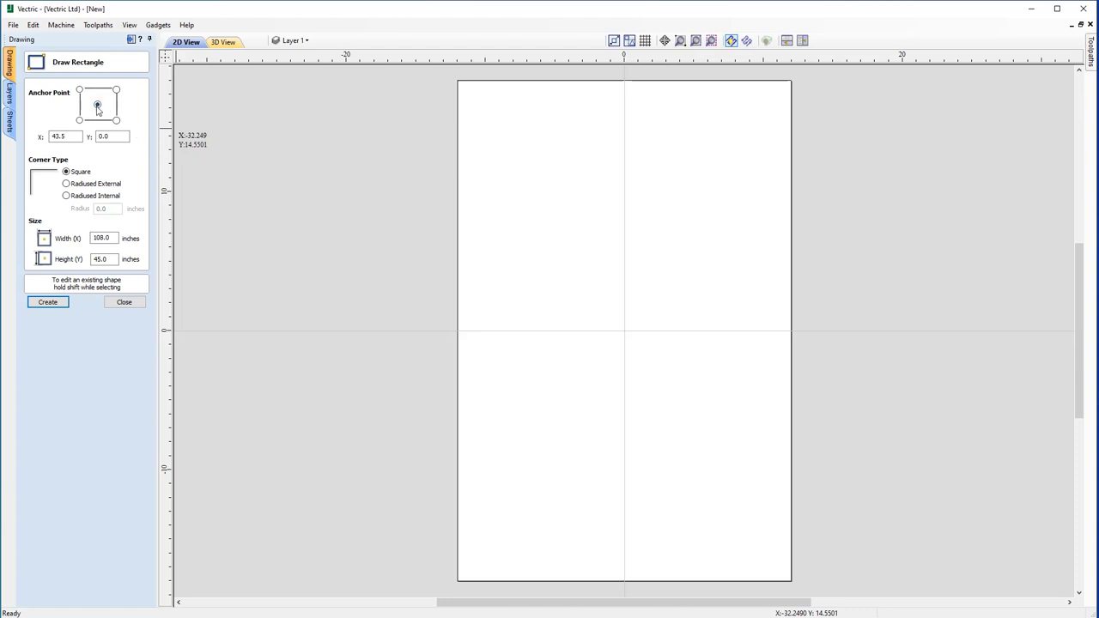
double_click(70, 138)
text(0)
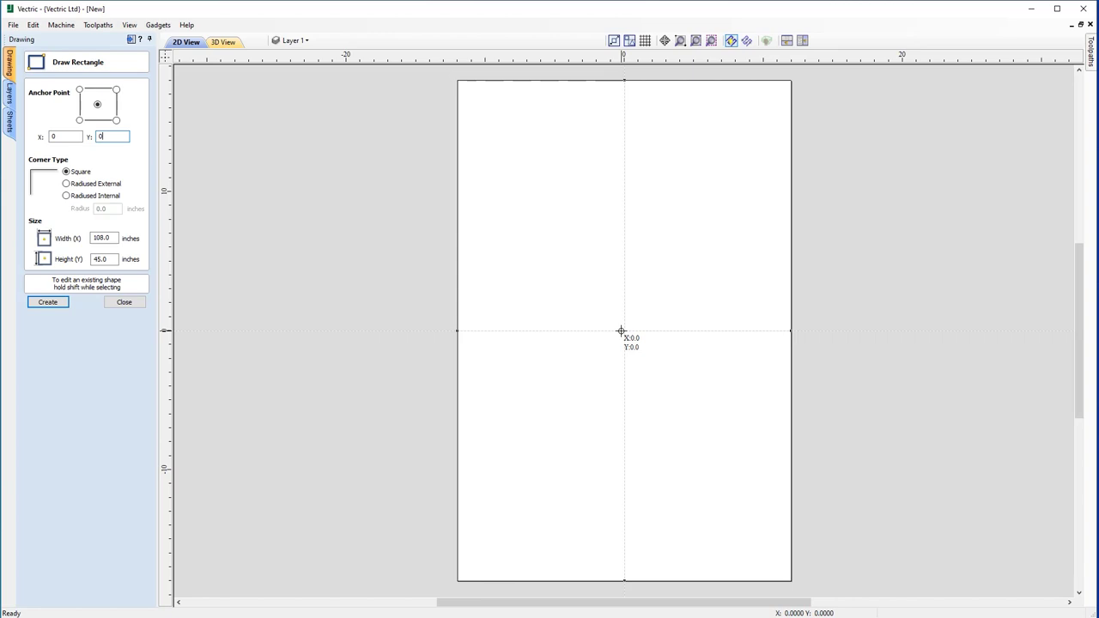
click(67, 171)
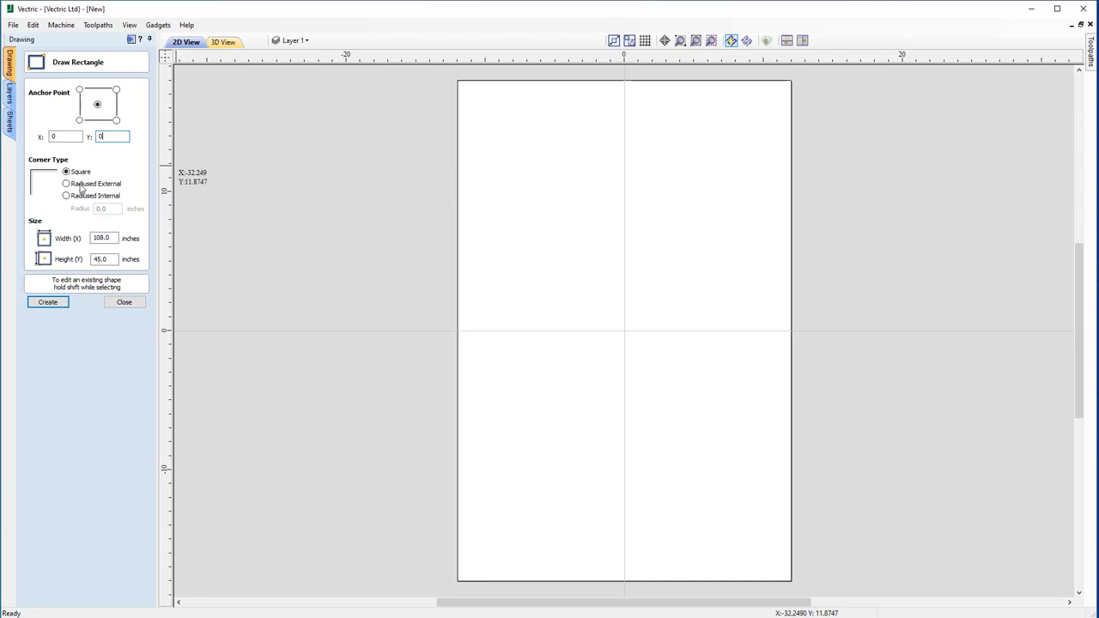
double_click(106, 238)
key(Tab)
click(48, 302)
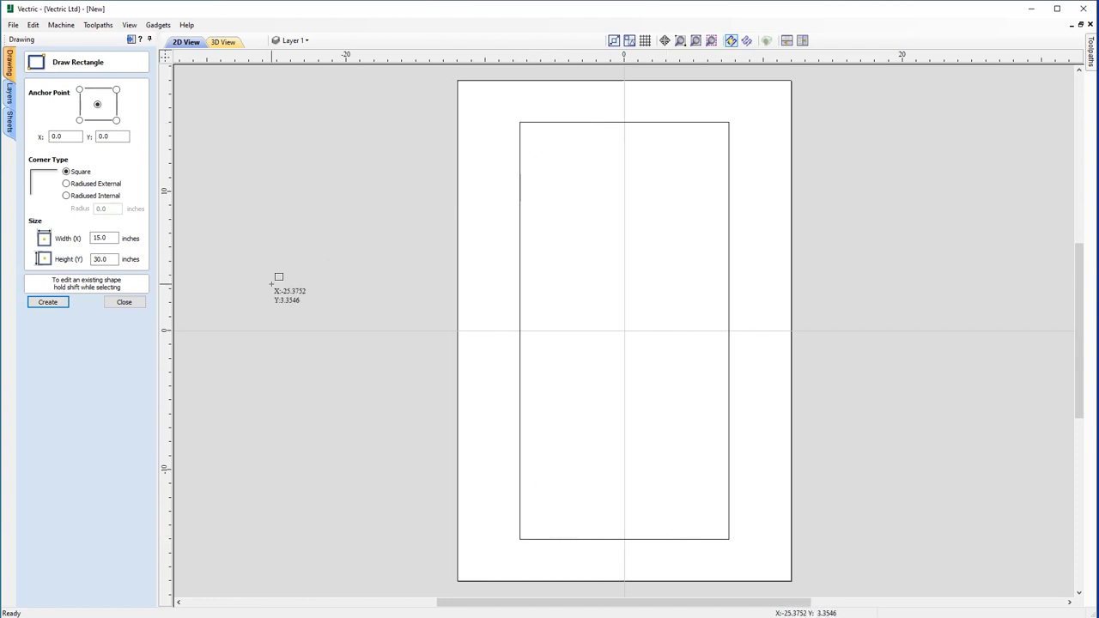
click(126, 302)
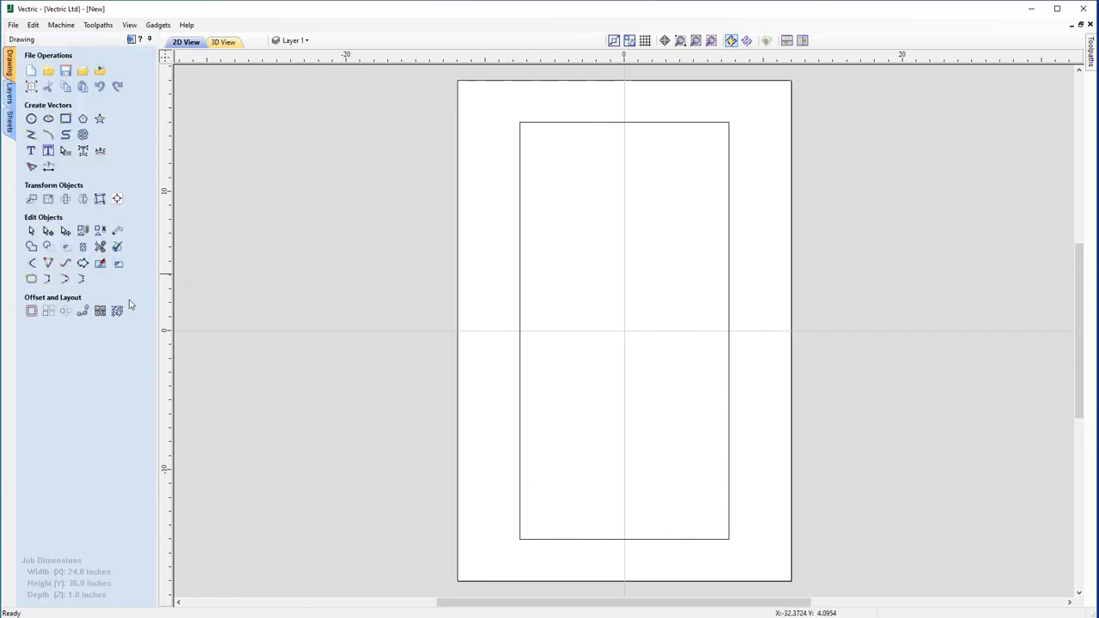
Draw a 21-inch-diameter circle centered on the job origin at X 0, Y 0
click(31, 118)
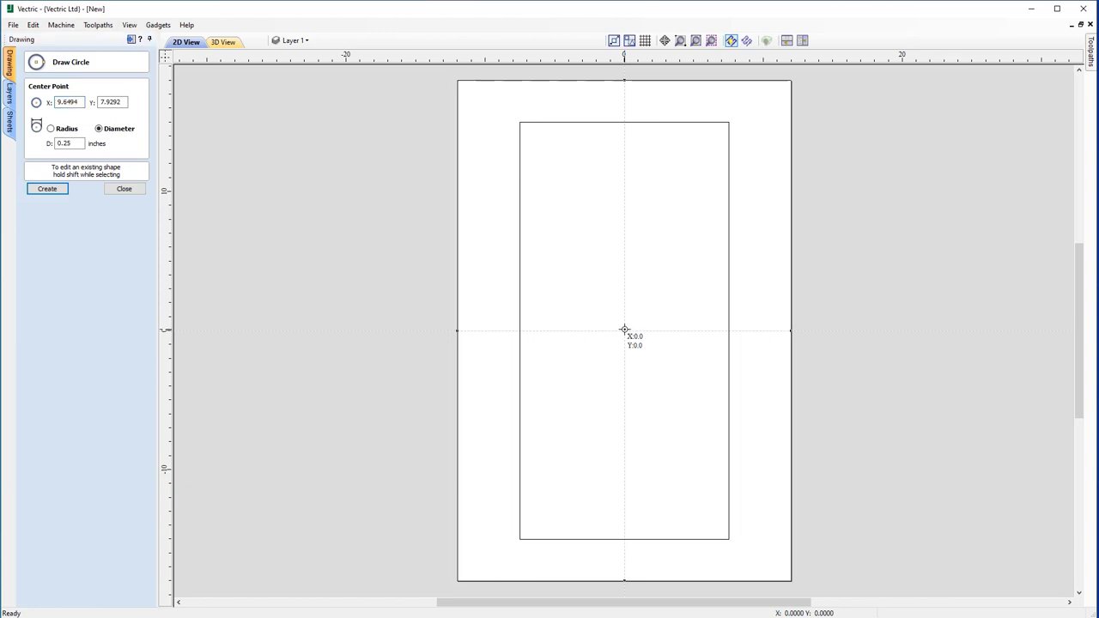
click(624, 330)
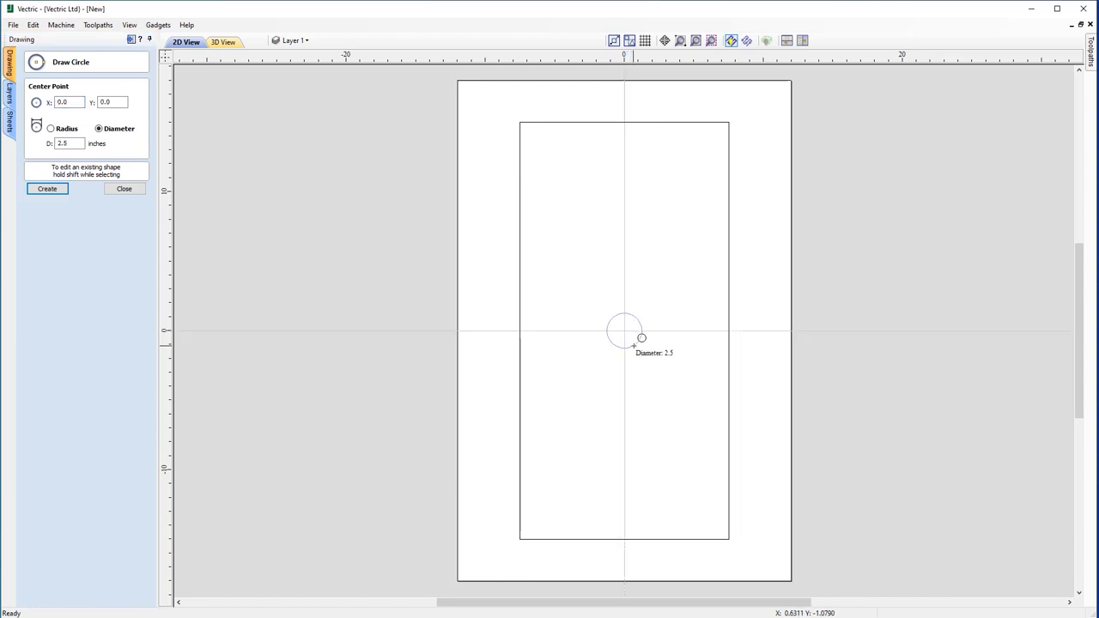
click(698, 414)
click(673, 378)
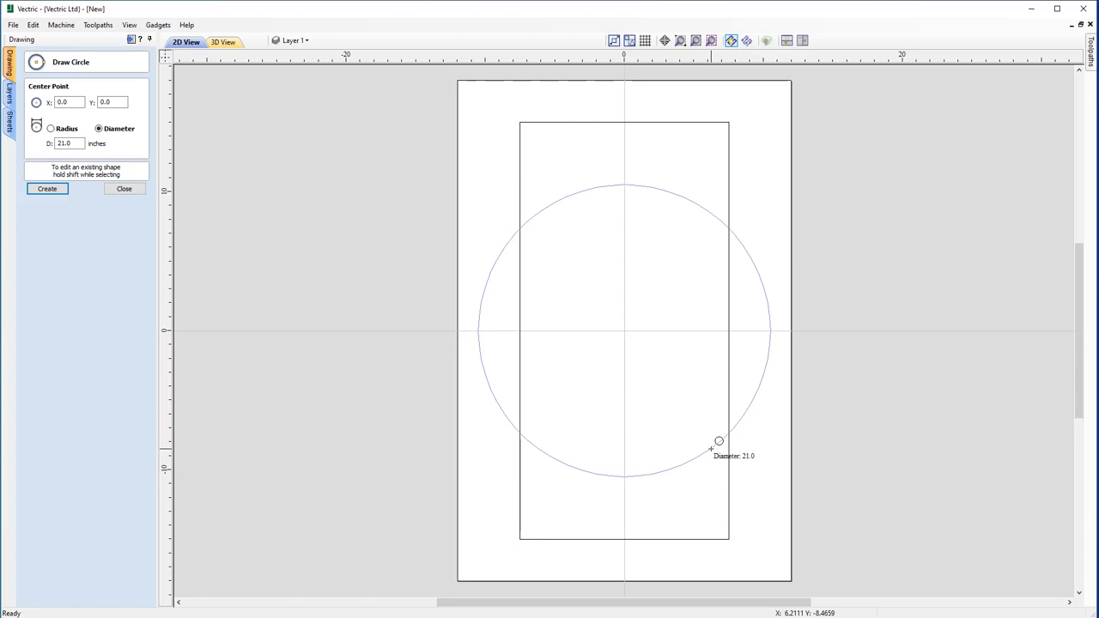
click(711, 448)
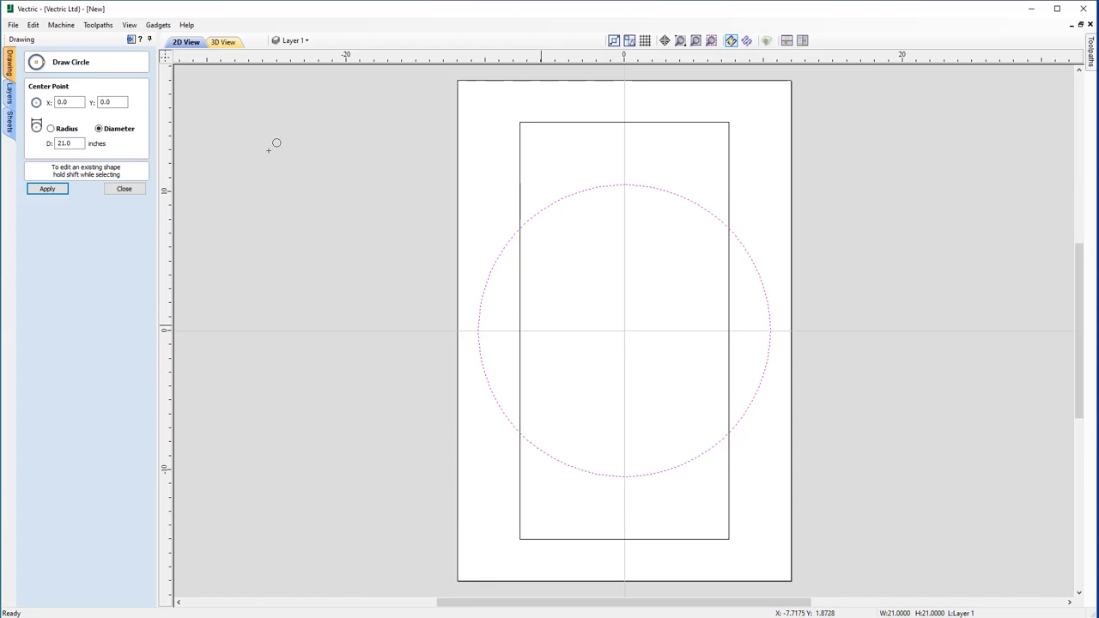
click(62, 144)
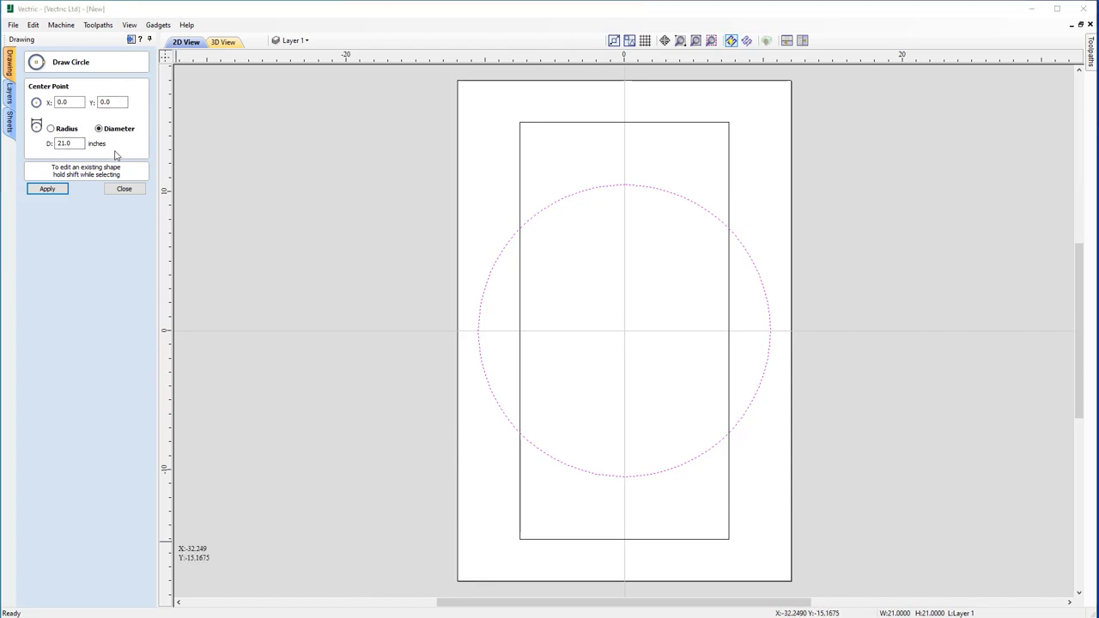
click(124, 189)
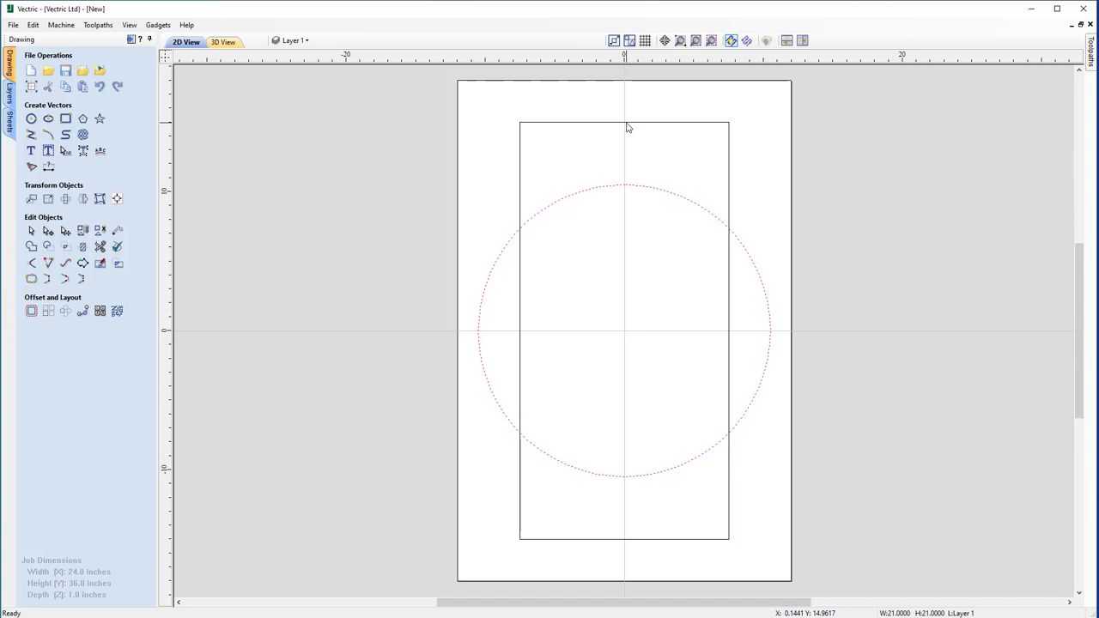
Move the circle straight up so its top point snaps to the midpoint of the rectangle's top edge
click(624, 186)
drag(624, 179, 628, 182)
click(627, 182)
drag(624, 177, 626, 125)
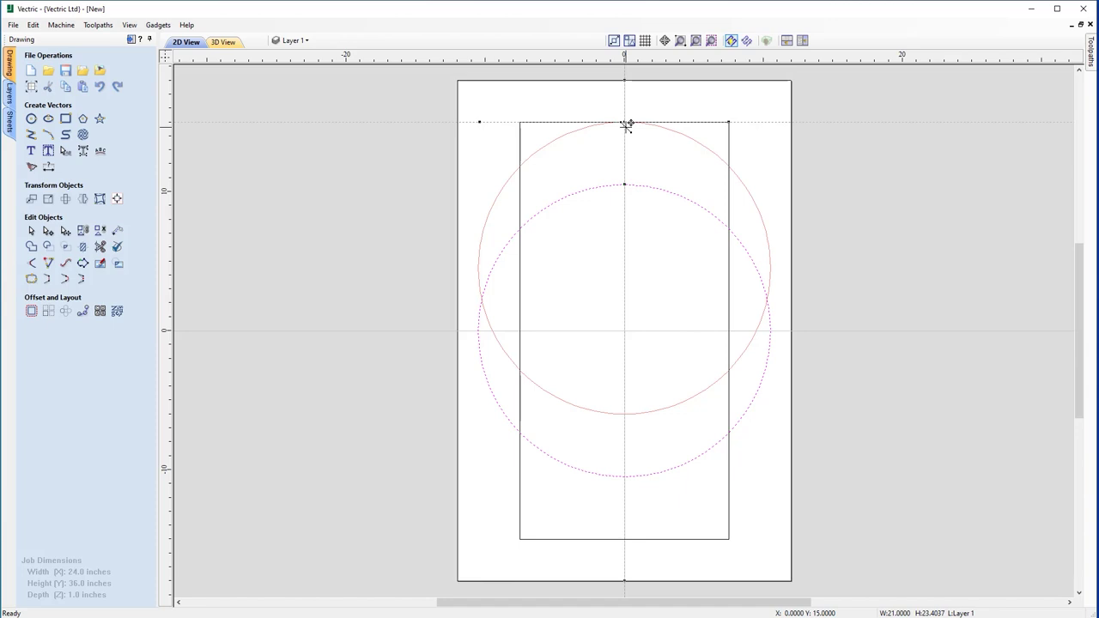
drag(627, 125, 627, 126)
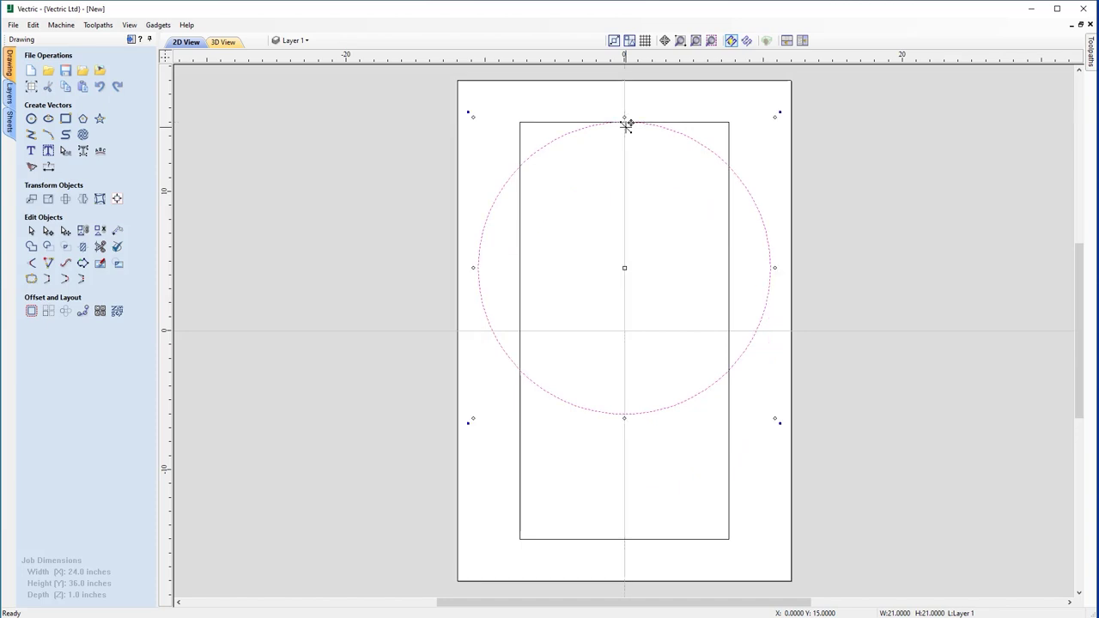
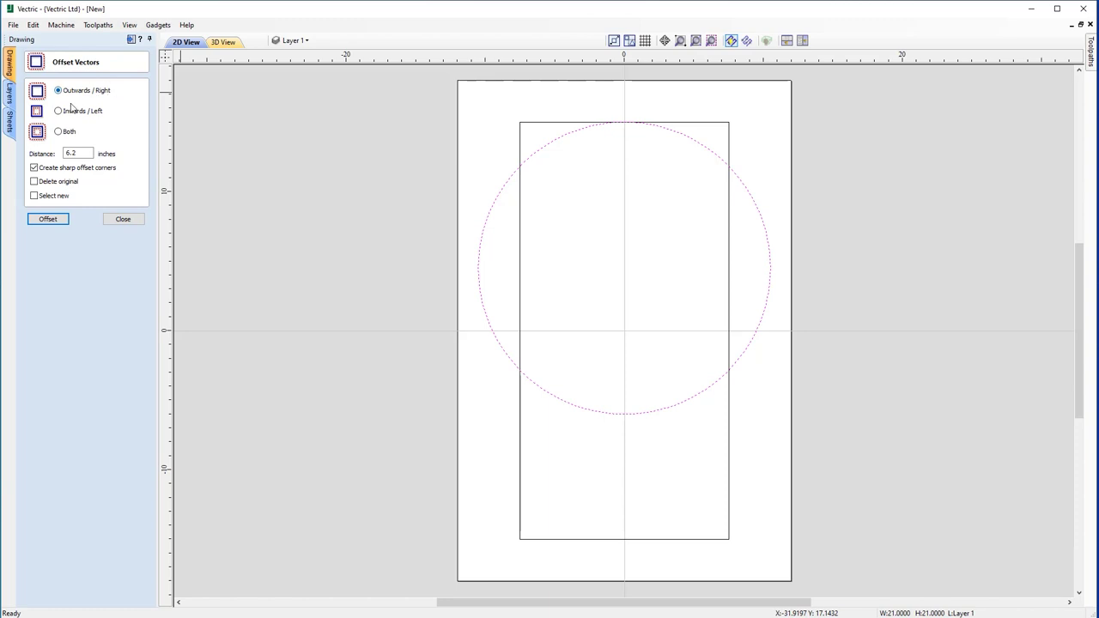
Offset the 21-inch circle outward by 0.75 inches and inward by 0.5 inches, selecting the new inner circle
double_click(64, 153)
click(48, 222)
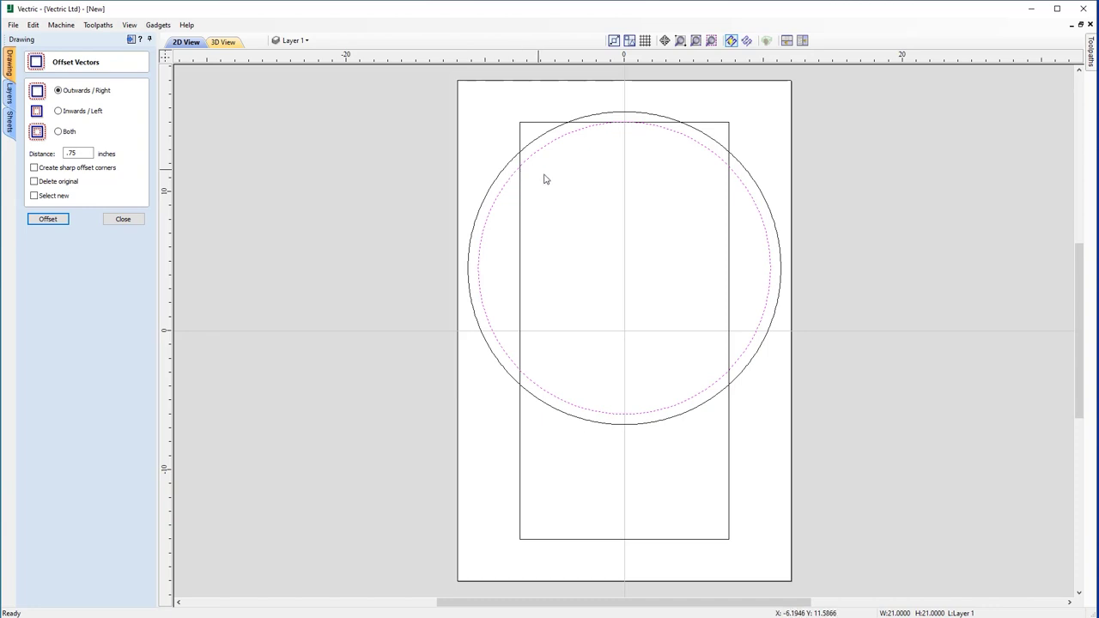
click(64, 113)
double_click(81, 153)
click(47, 221)
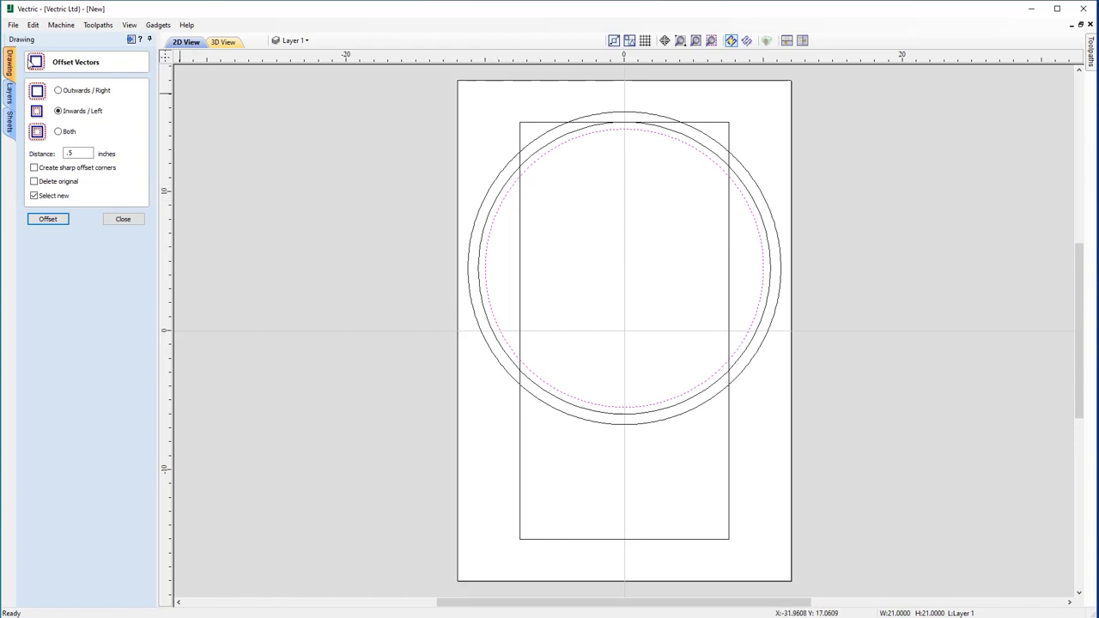
Offset the selected inner circle inward by 4 inches, and offset the resulting circle inward by 0.5 inches
double_click(86, 153)
text(4)
click(48, 219)
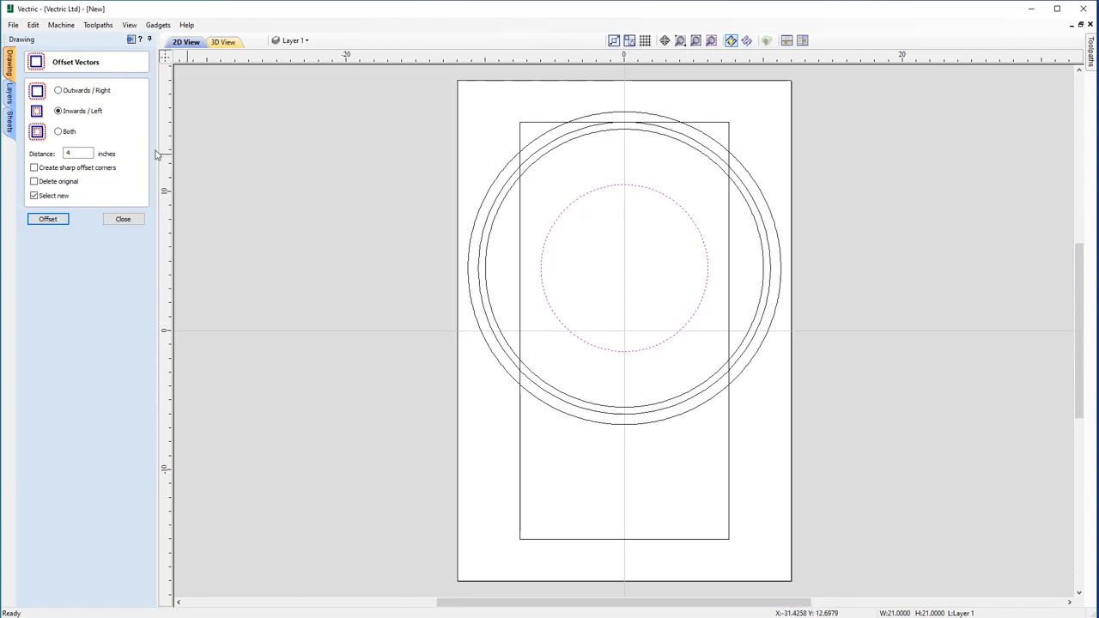
double_click(76, 152)
text(.5)
click(53, 220)
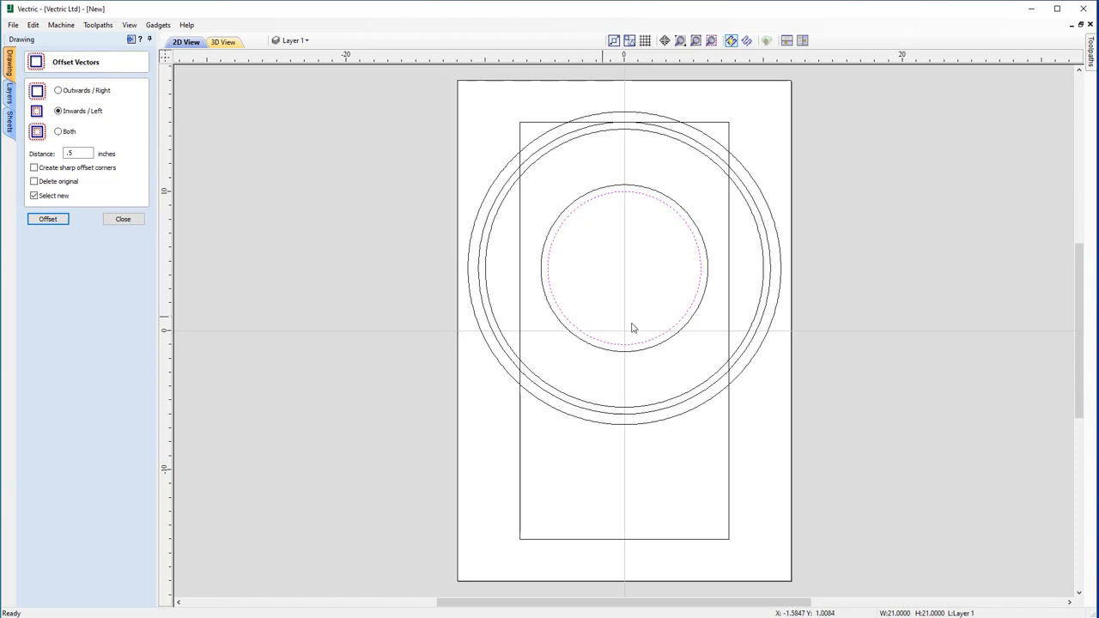
Offset the rectangle outward by 0.75 inches with sharp offset corners, undoing the rounded-corner attempt
click(521, 201)
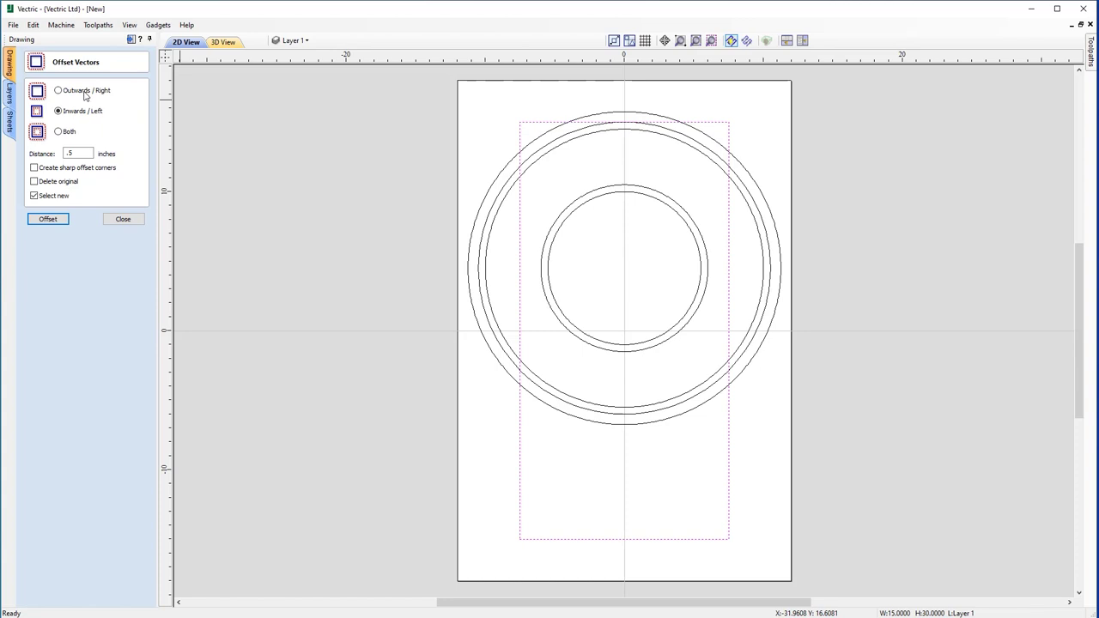
click(59, 91)
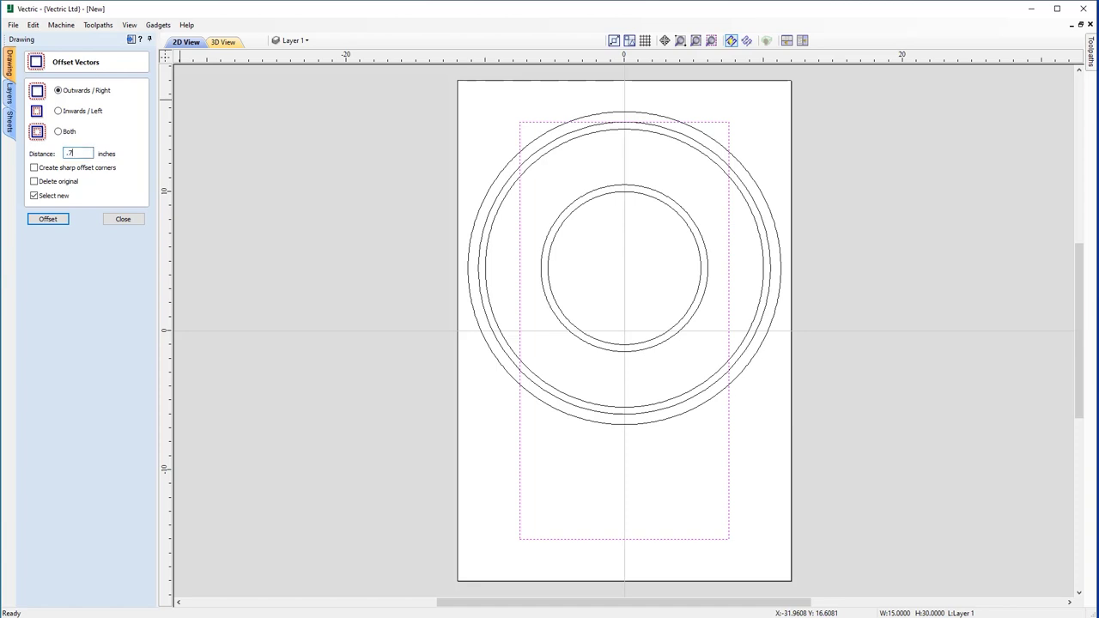
click(48, 220)
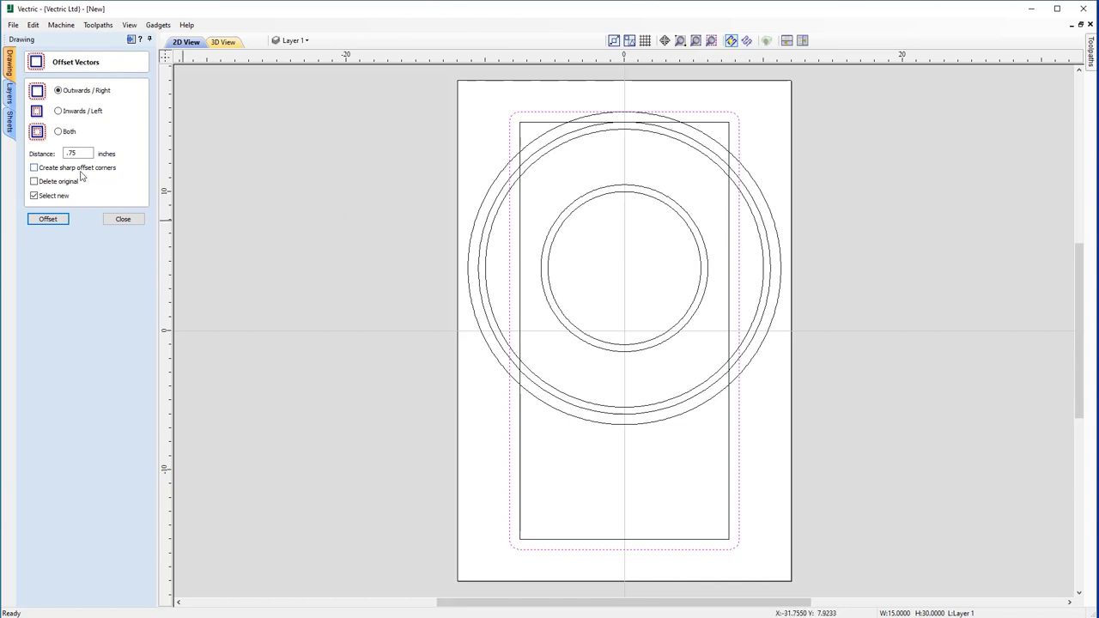
key(ctrl+z)
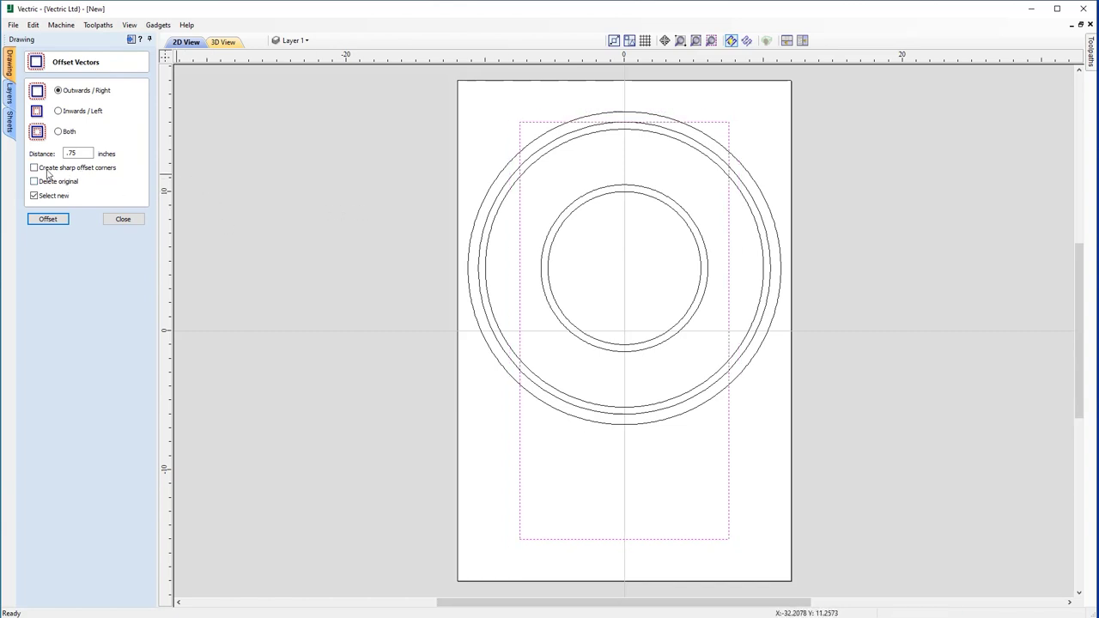
click(48, 218)
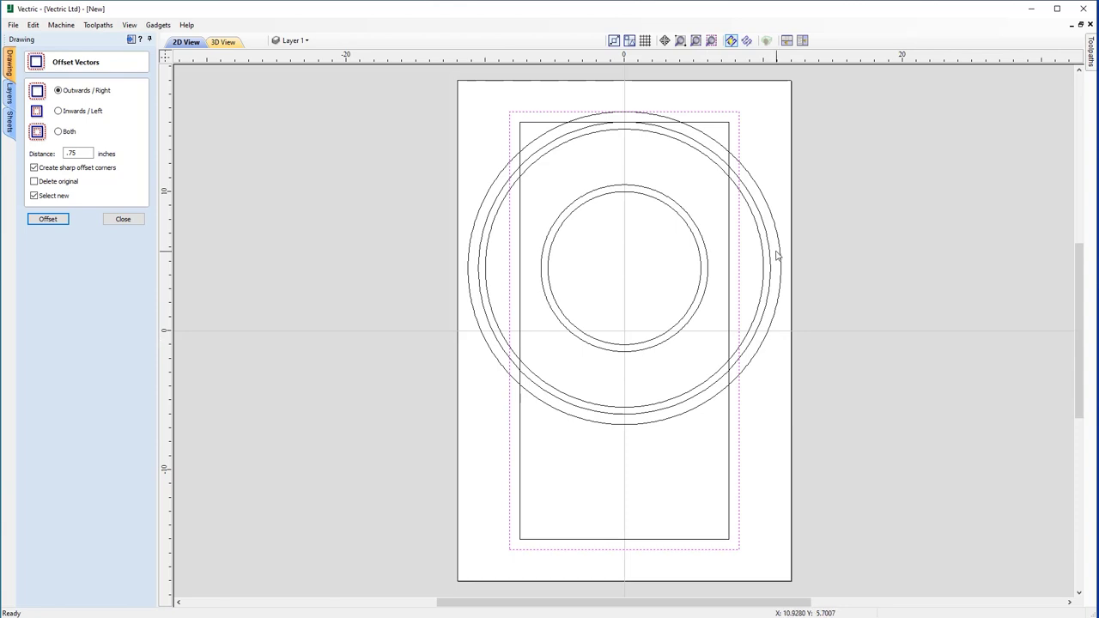
click(123, 219)
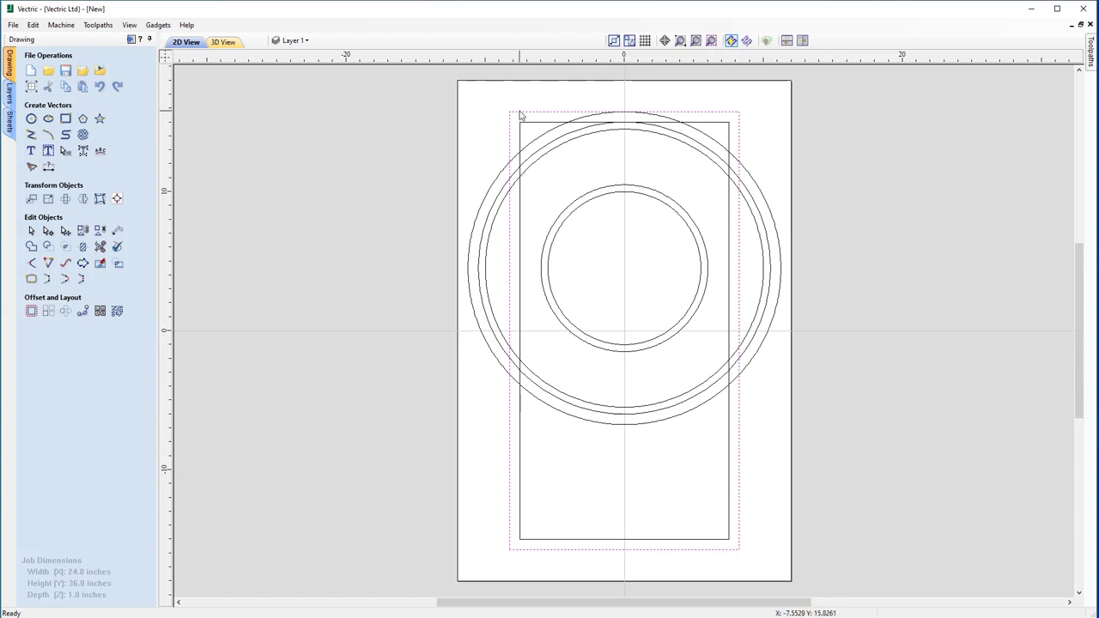
Weld the outer offset rectangle with the outermost circle, and the original rectangle with the 21-inch circle
shift+click(497, 178)
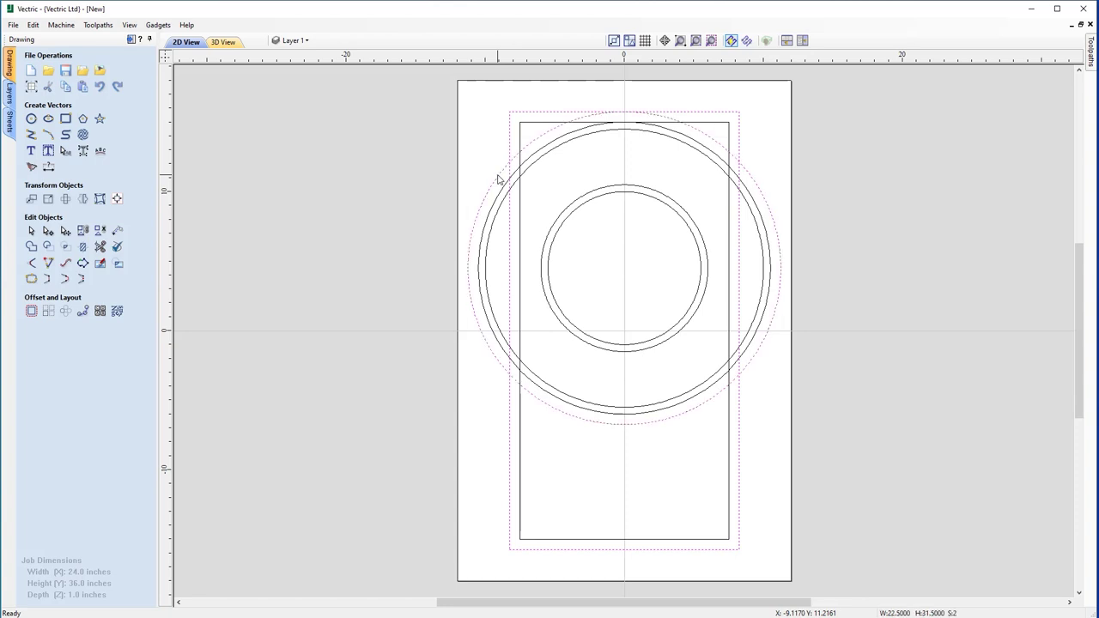
click(31, 247)
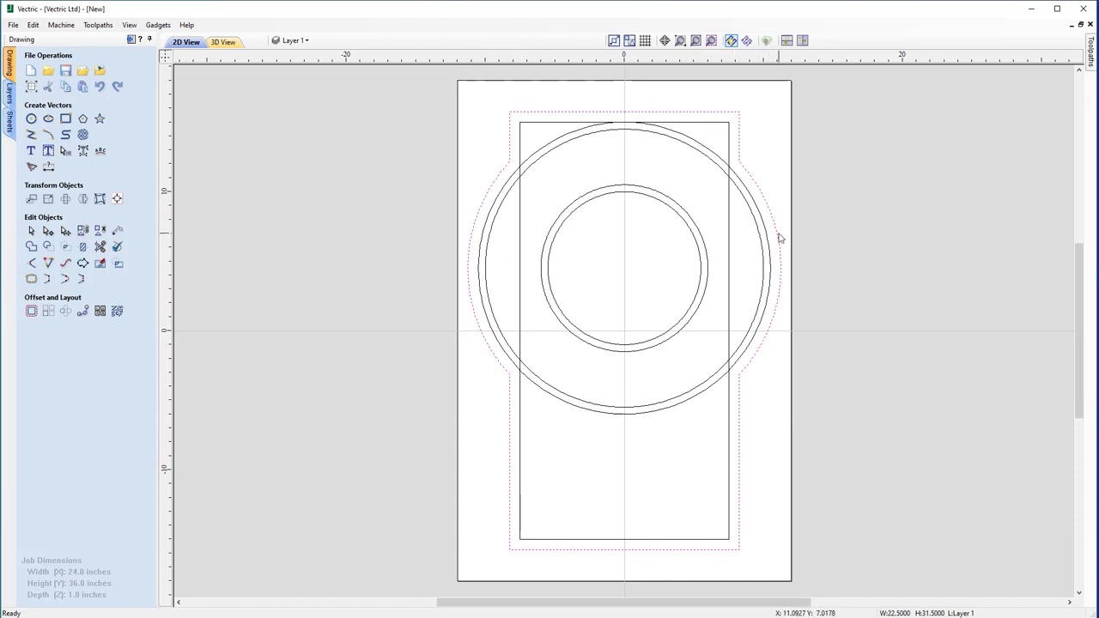
click(547, 122)
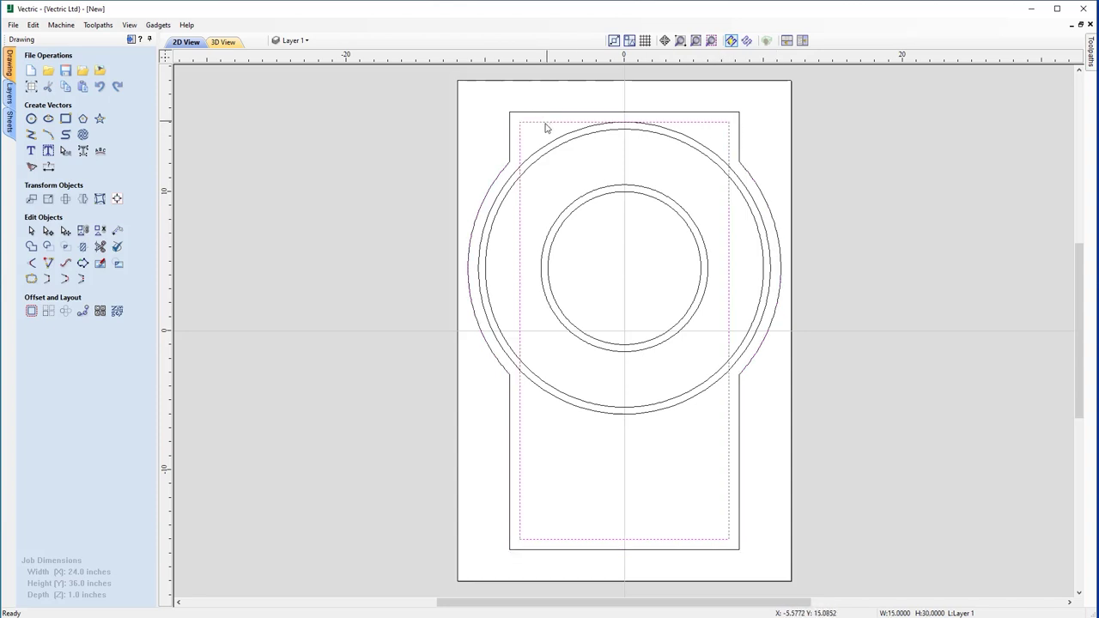
shift+click(515, 176)
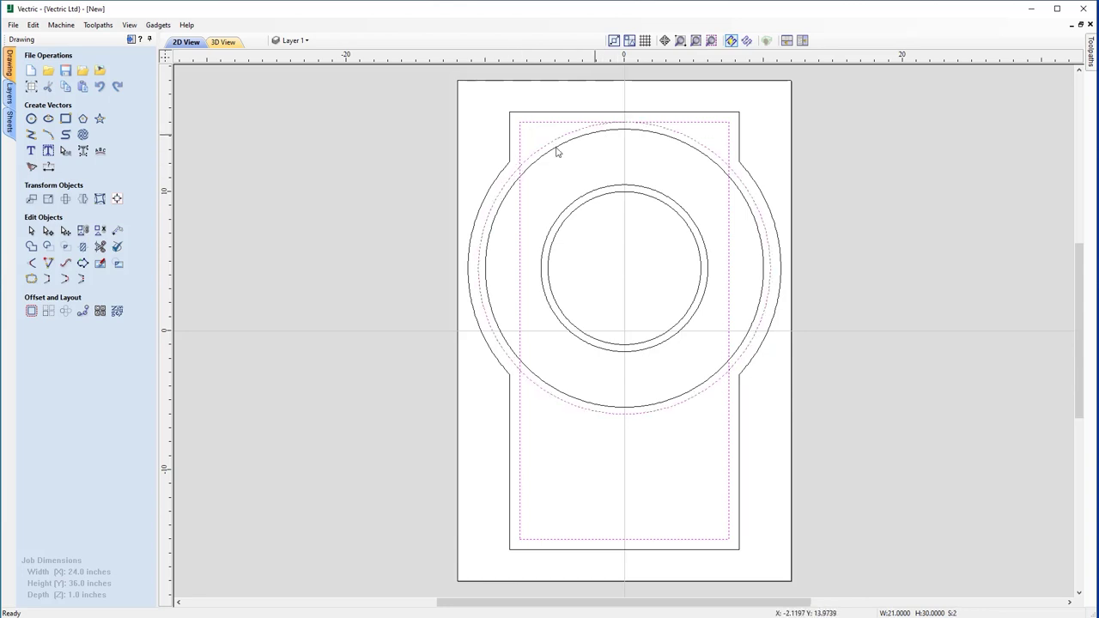
click(49, 247)
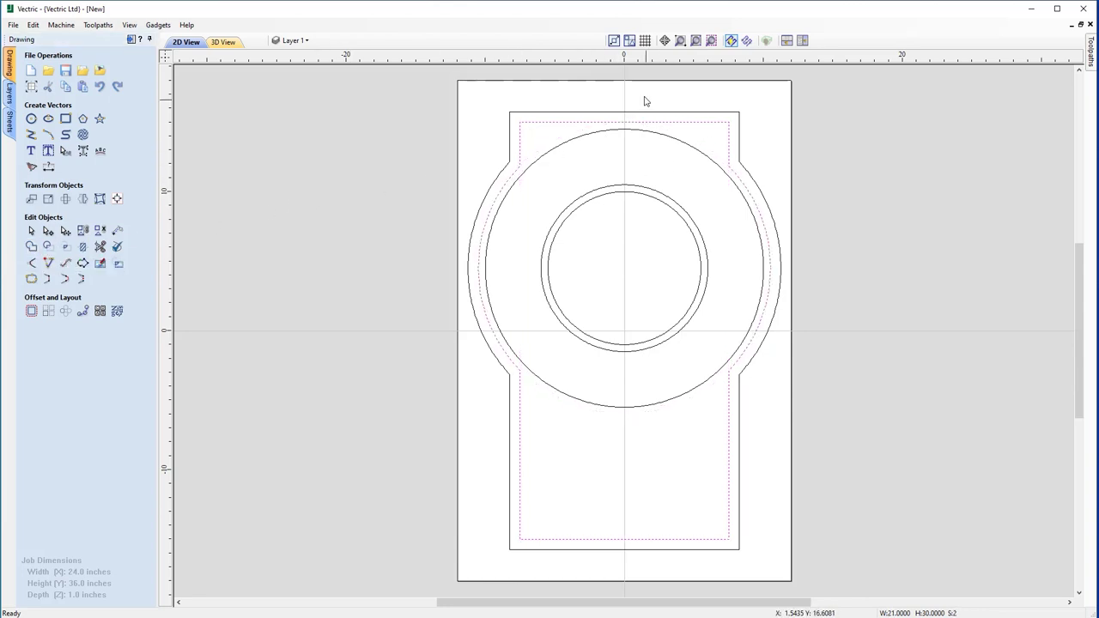
click(482, 116)
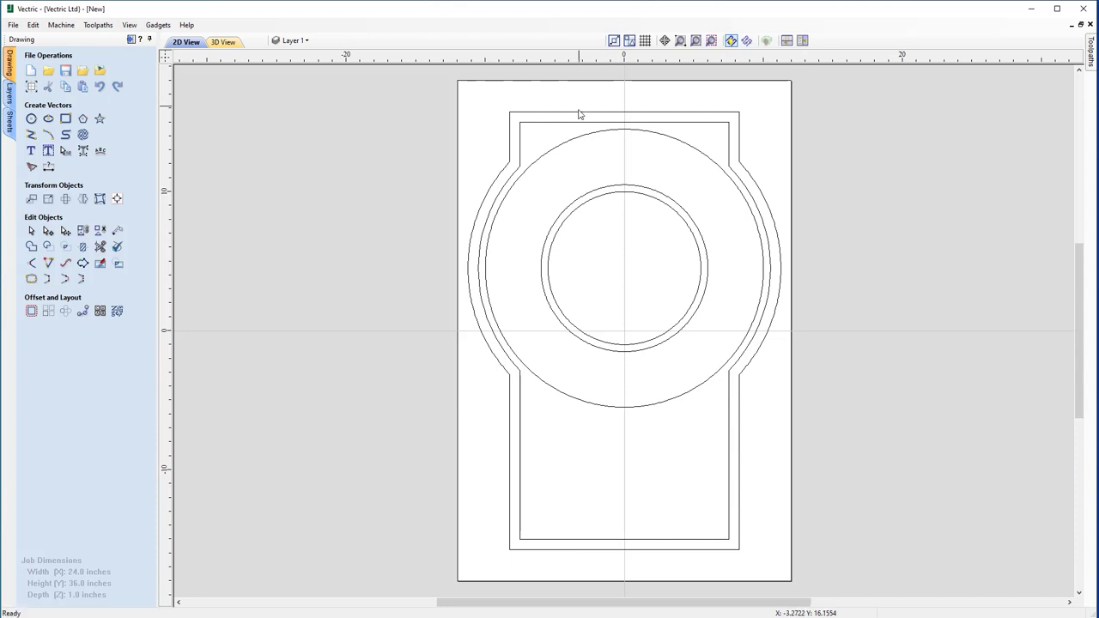
Draw a 1.25-inch diameter circle centered on the outer sign outline's upper-left corner
click(31, 120)
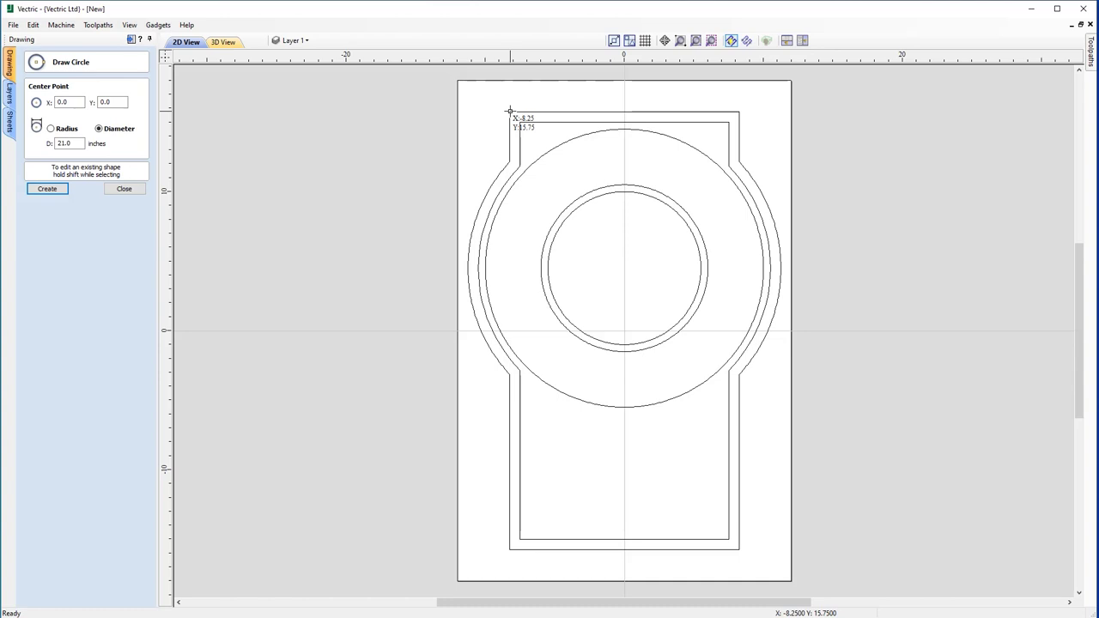
drag(509, 111, 513, 115)
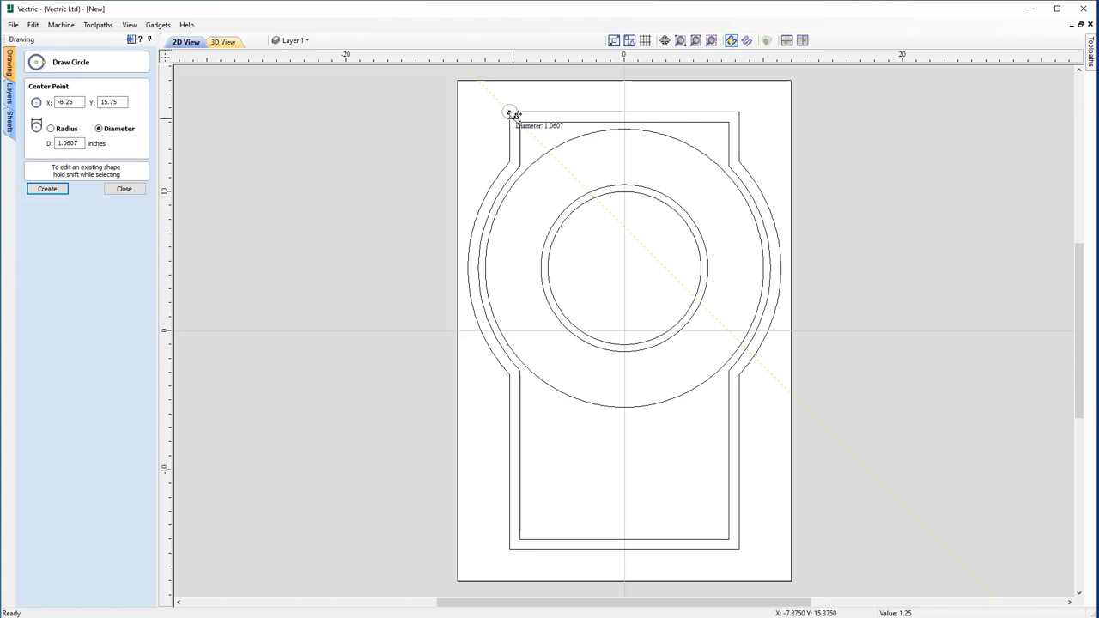
key(Return)
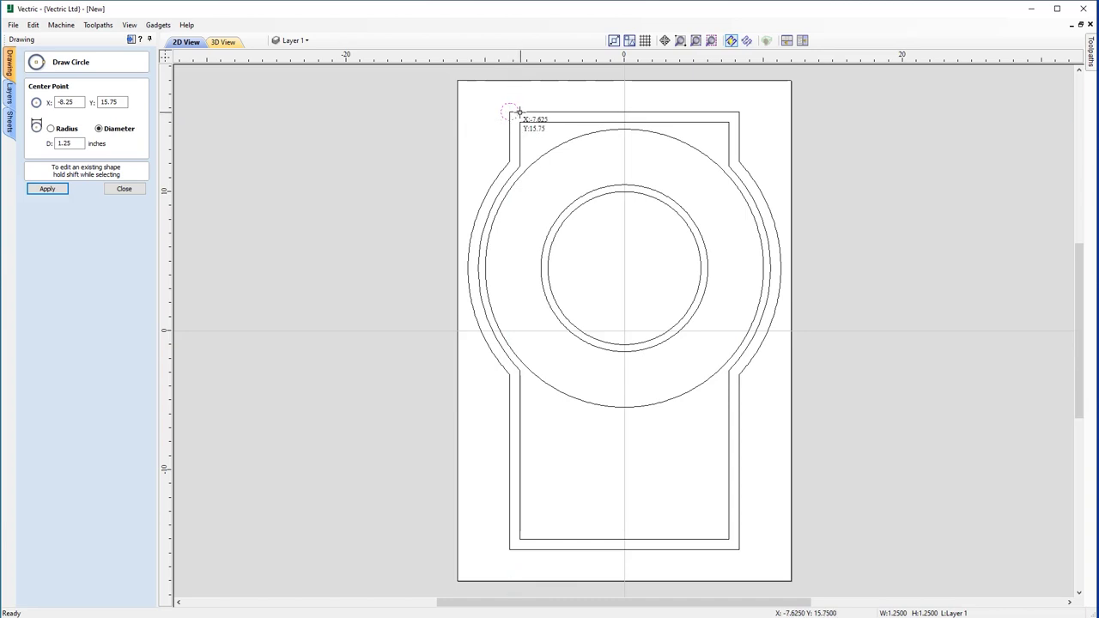
click(59, 143)
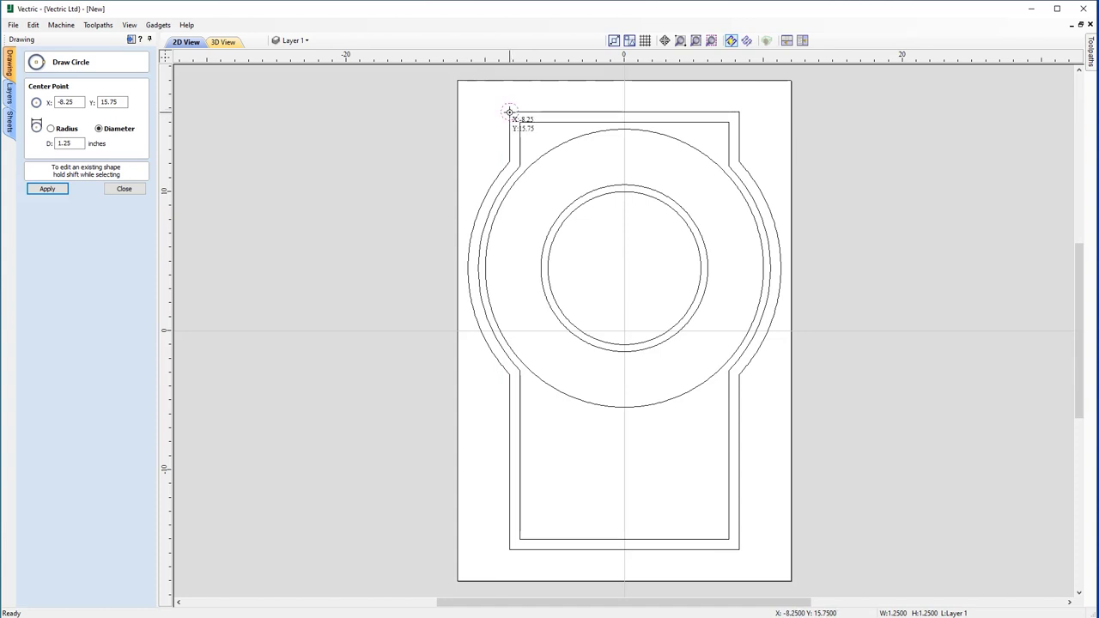
click(124, 188)
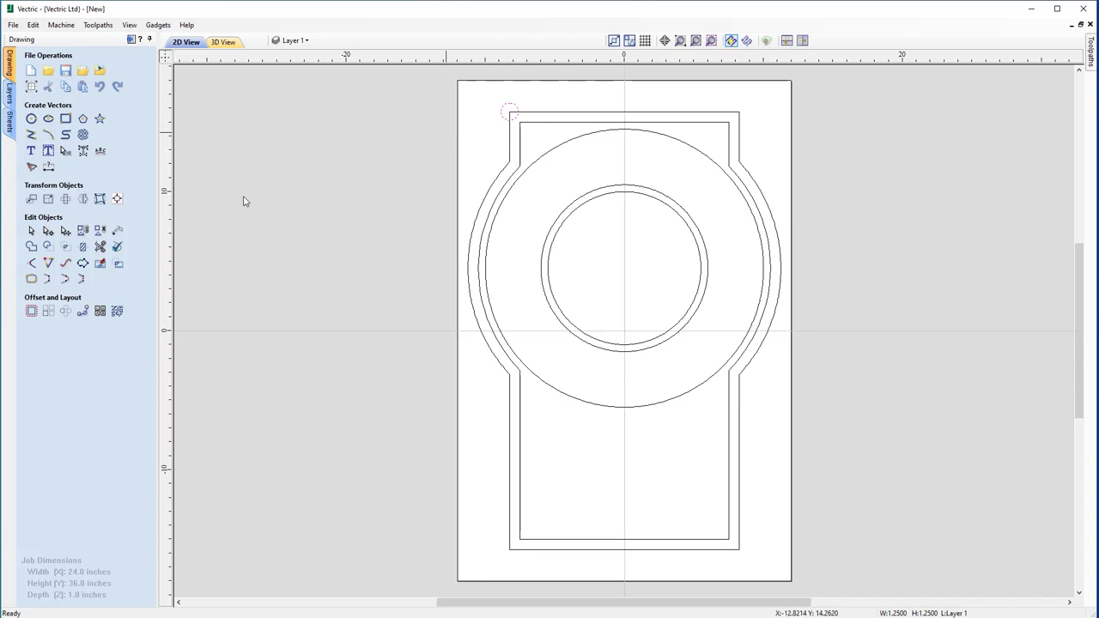
Move the small circle relative to its position by 2 inches in X and -2 inches in Y
click(32, 199)
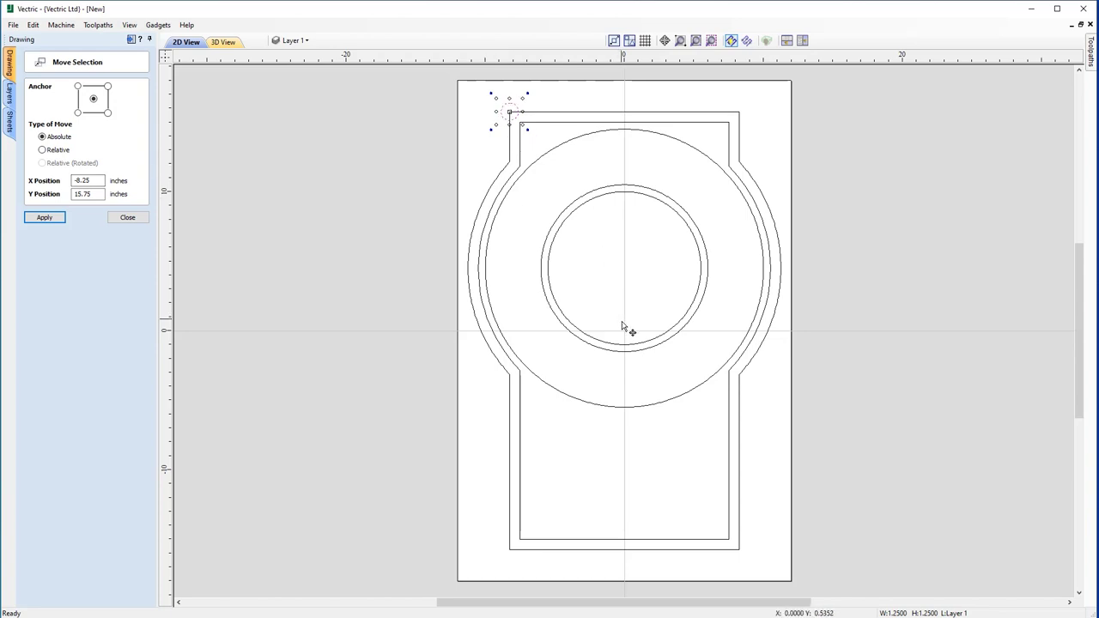
click(43, 150)
drag(97, 182, 66, 188)
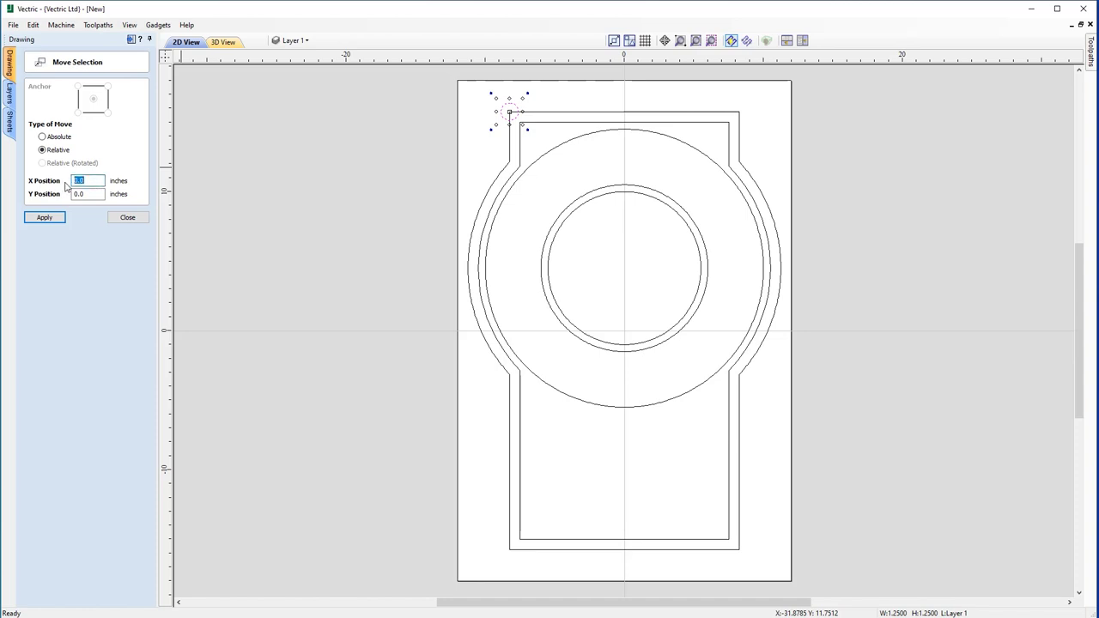
text(2)
key(Tab)
text(-2)
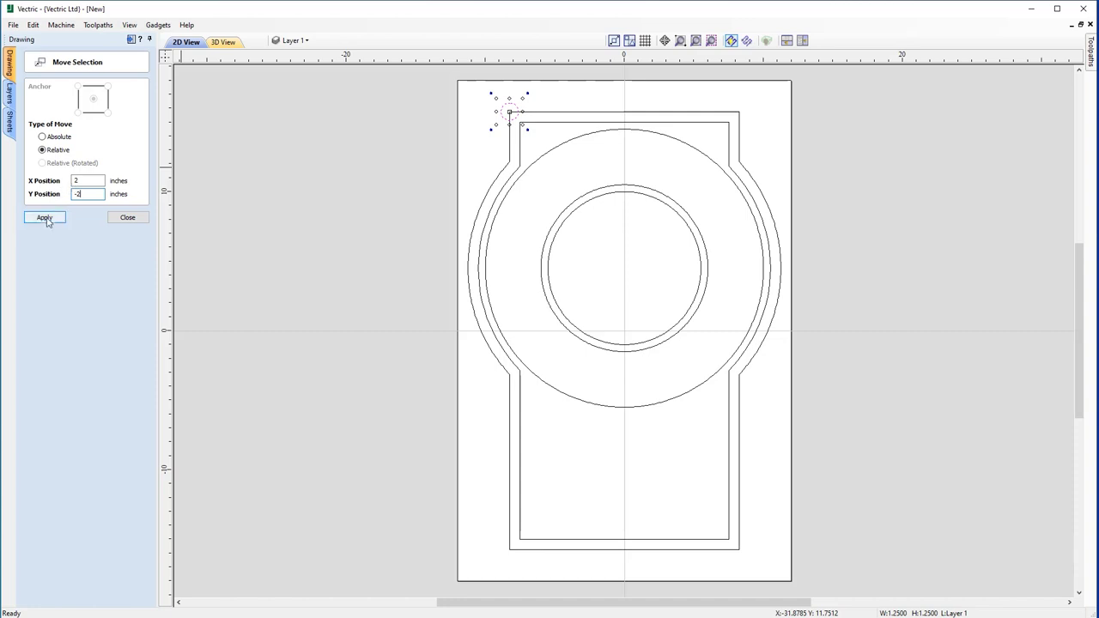
click(45, 219)
click(135, 219)
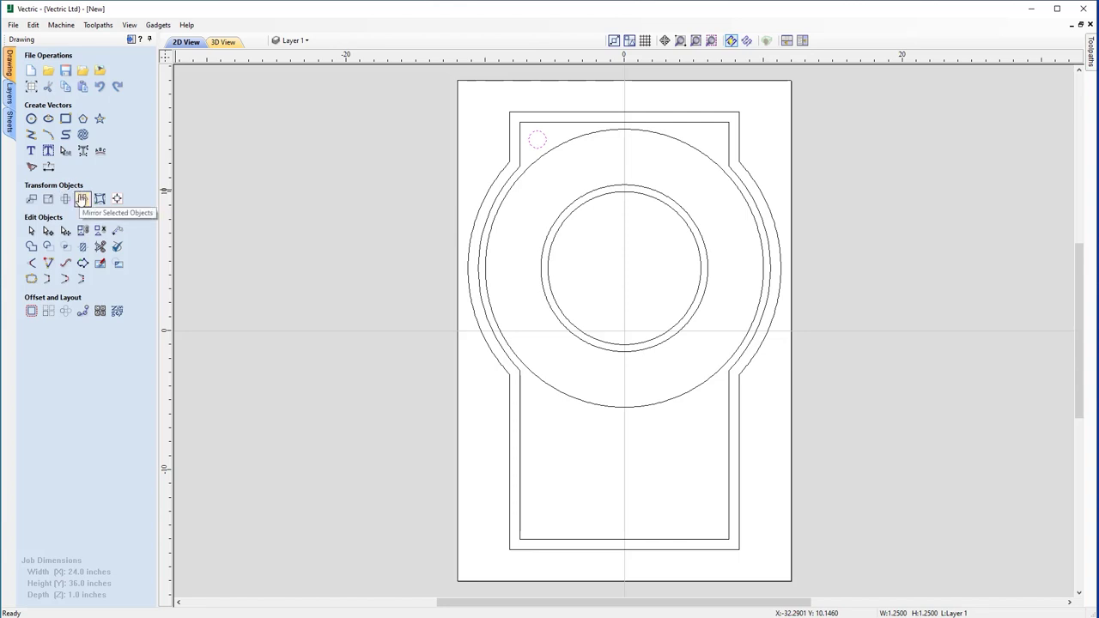
Create a horizontally mirrored copy of the small circle about the job center, undoing the first flip made without a copy
click(80, 199)
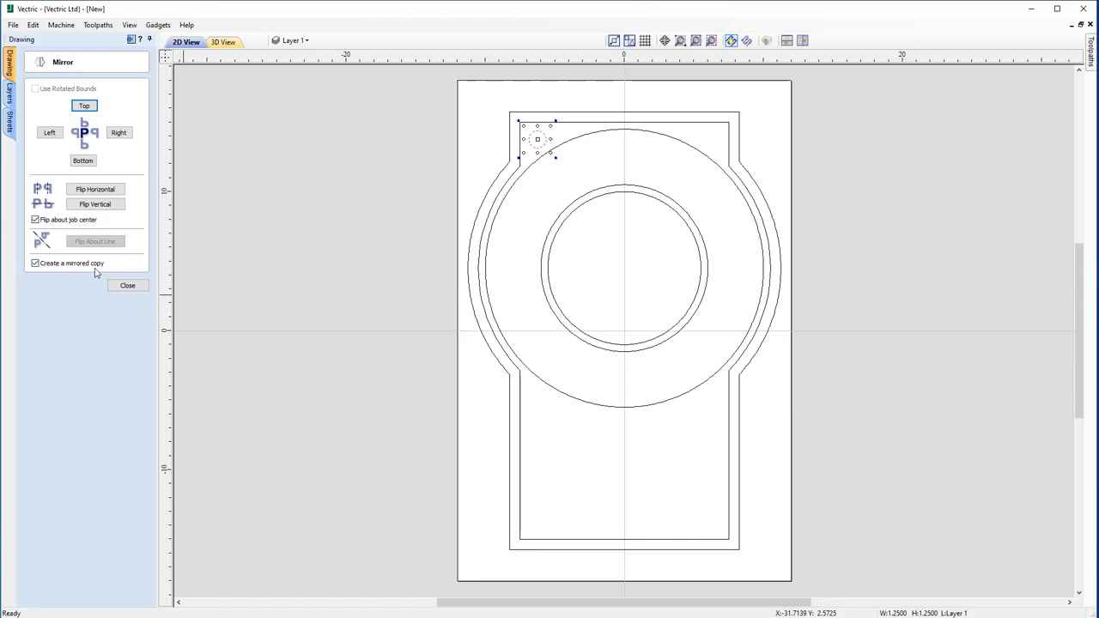
click(36, 264)
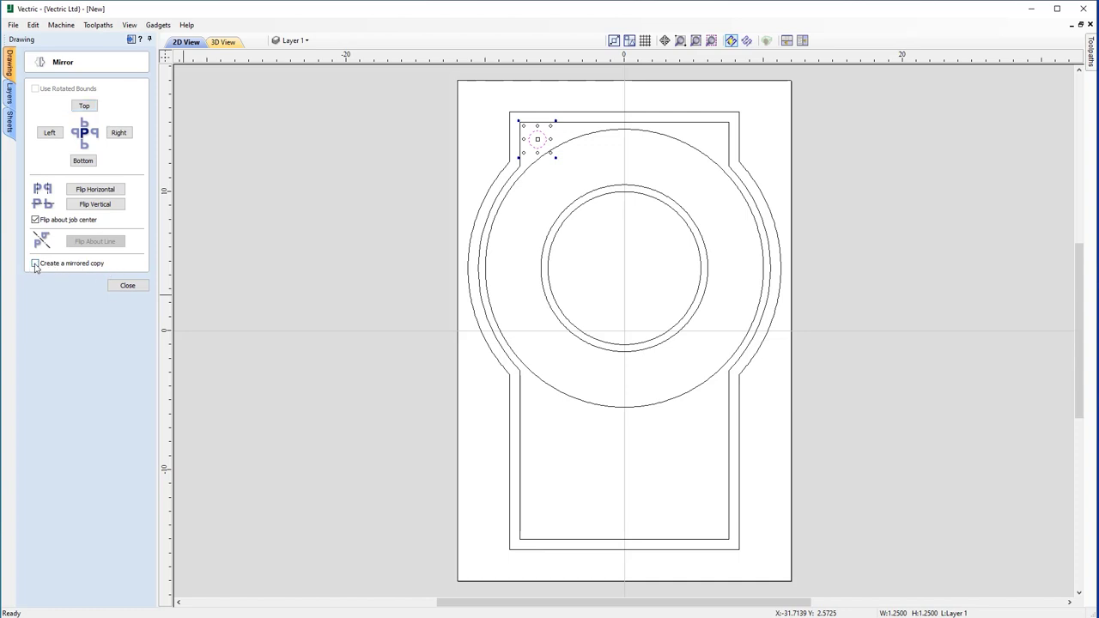
click(98, 192)
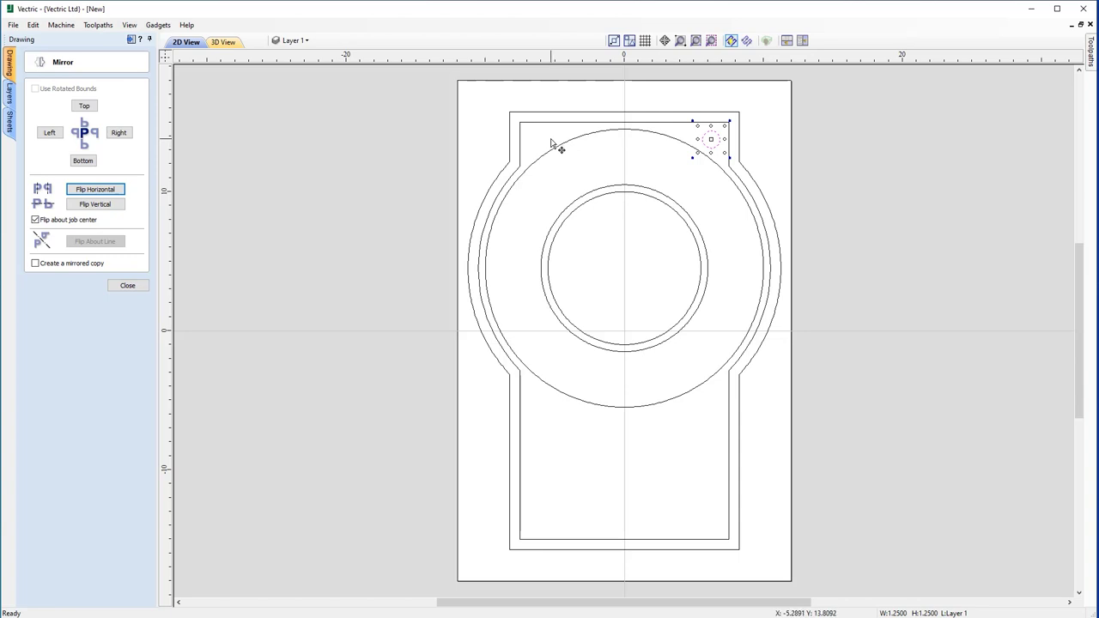
key(Return)
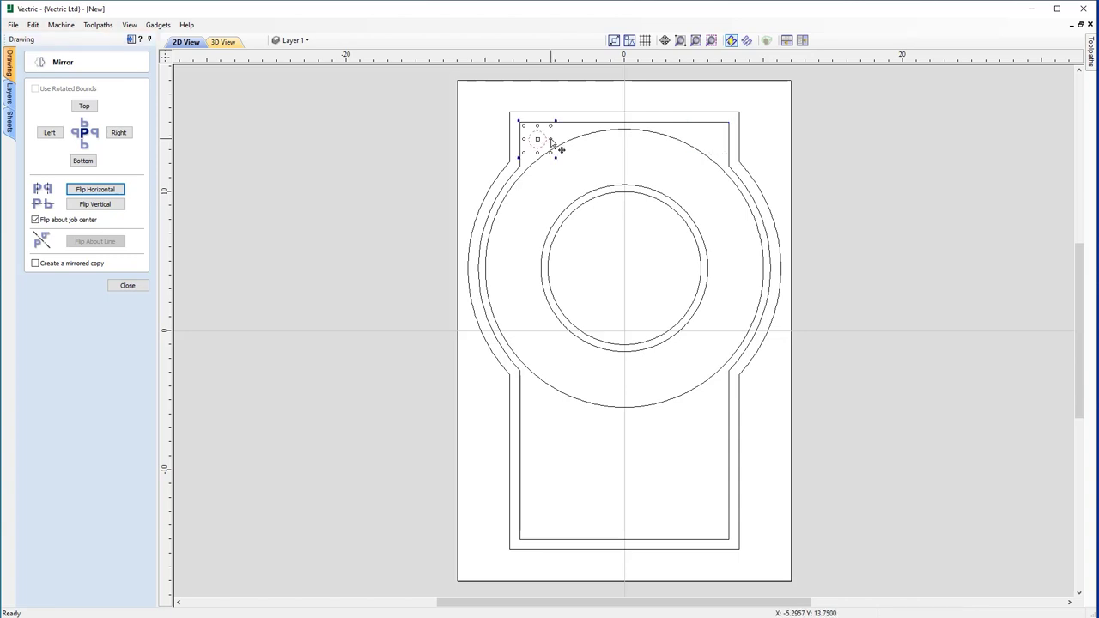
click(35, 263)
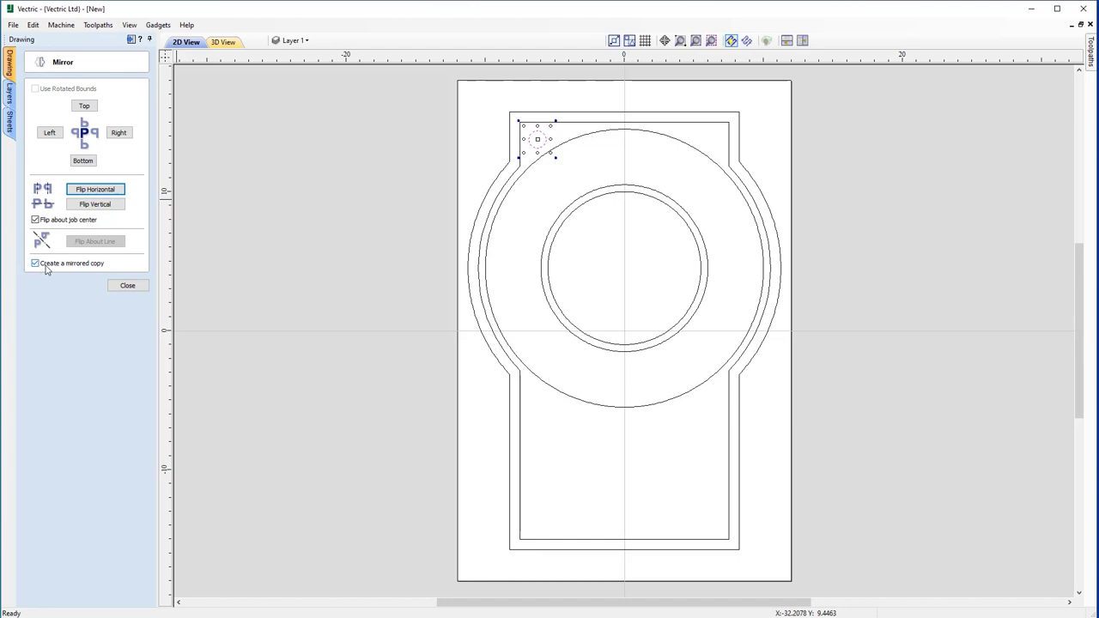
click(94, 191)
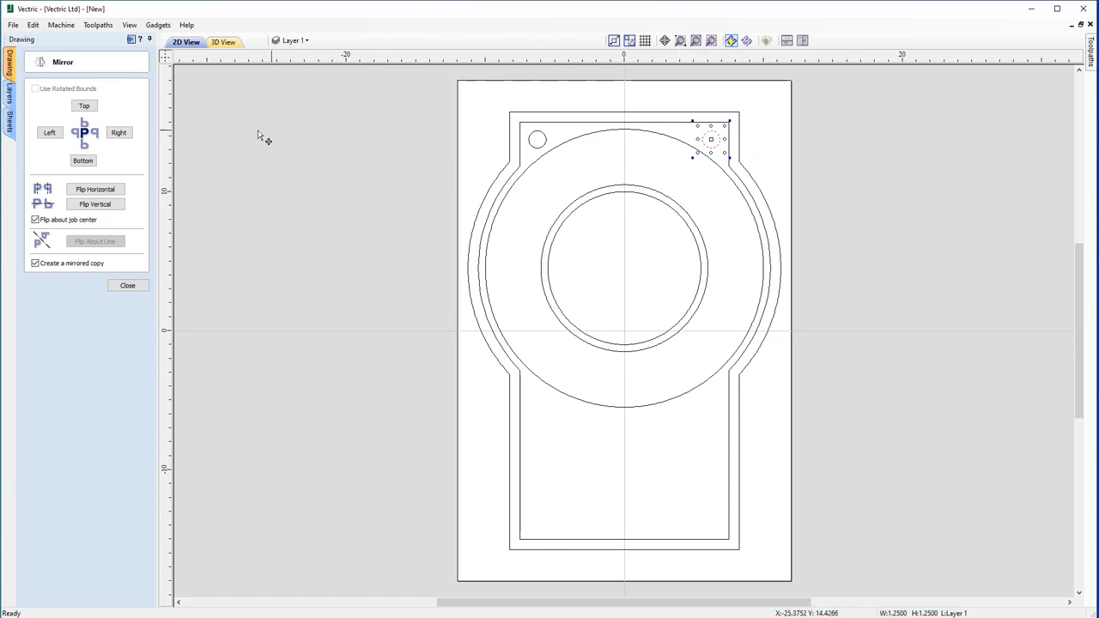
click(137, 285)
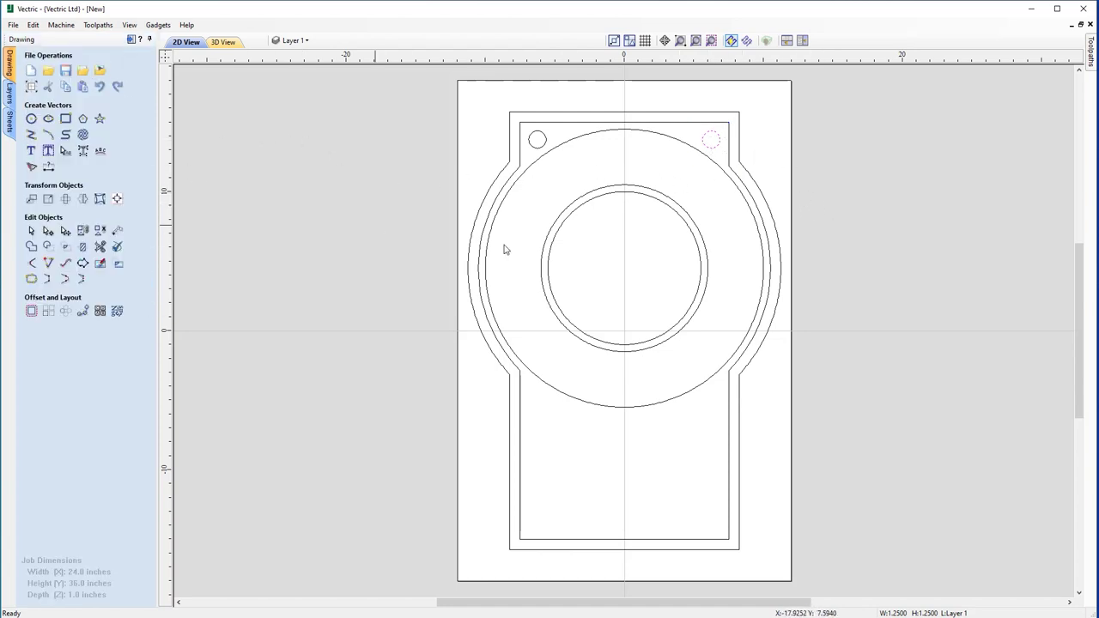
click(778, 187)
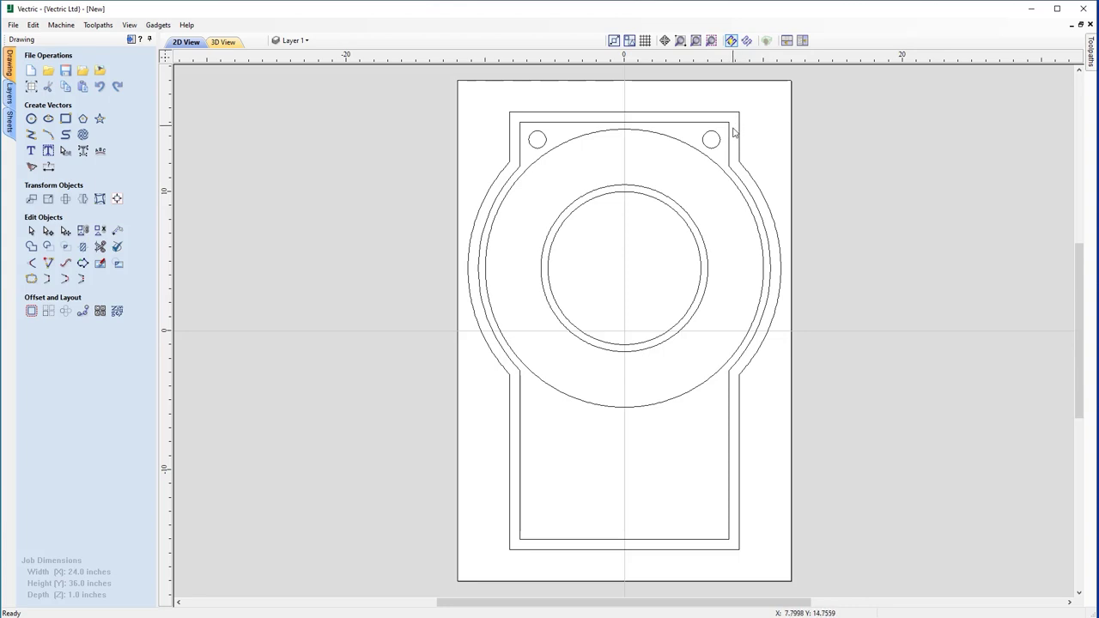
Draw an open three-sided polyline outside the sign's upper-left corner, going 0.5 inches up, 0.75 inches across and 0.5 inches down
click(30, 136)
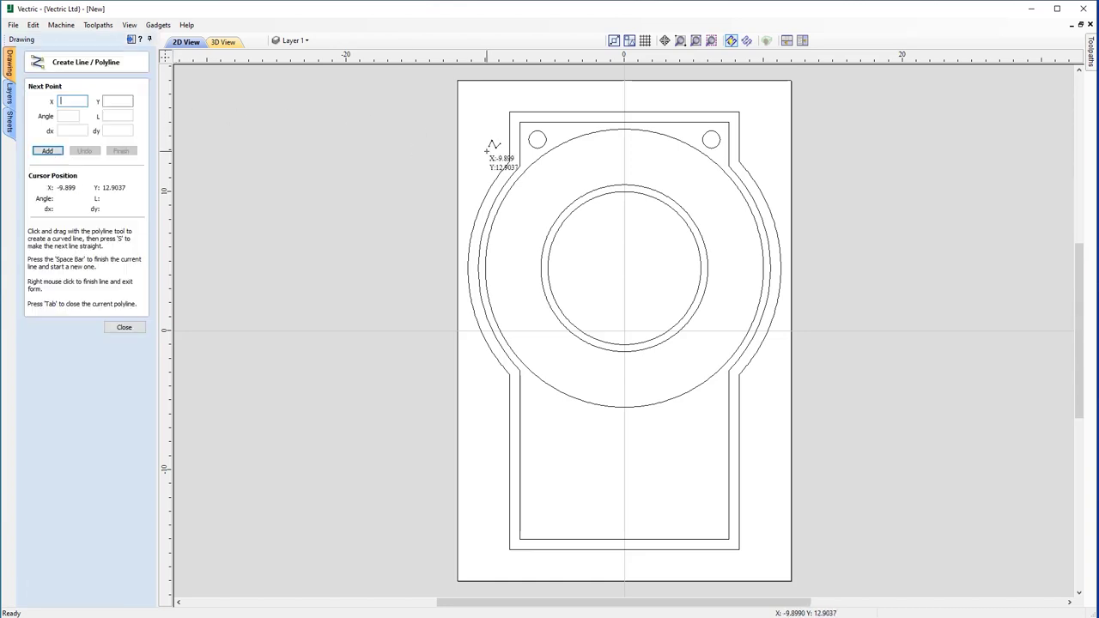
scroll(490, 150, up, 3)
middle_drag(494, 110, 484, 287)
scroll(485, 288, up, 4)
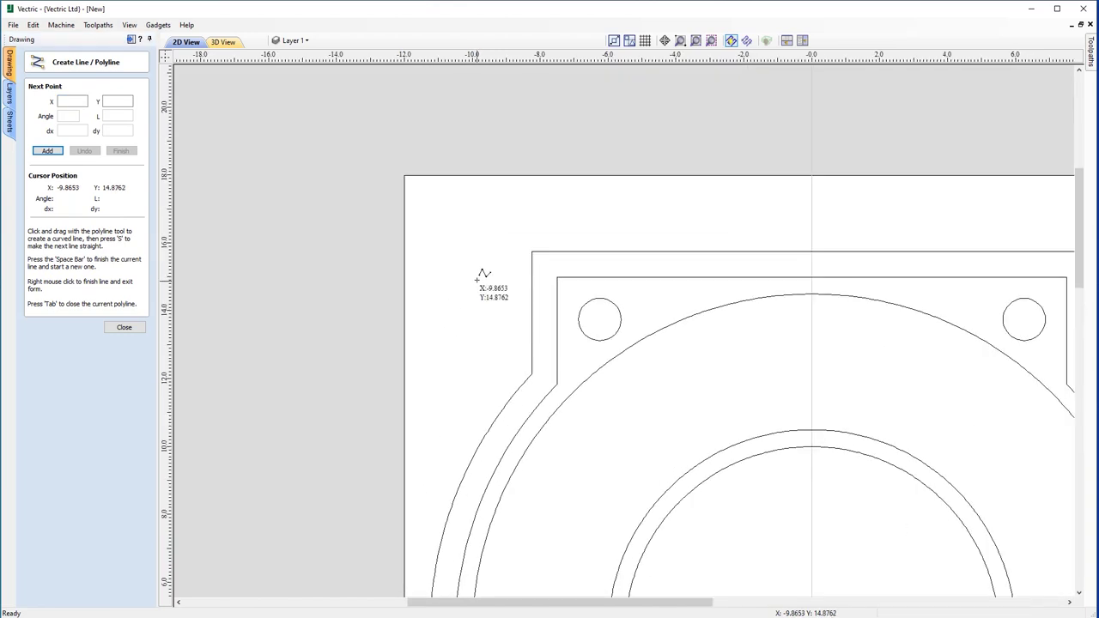
scroll(467, 260, up, 1)
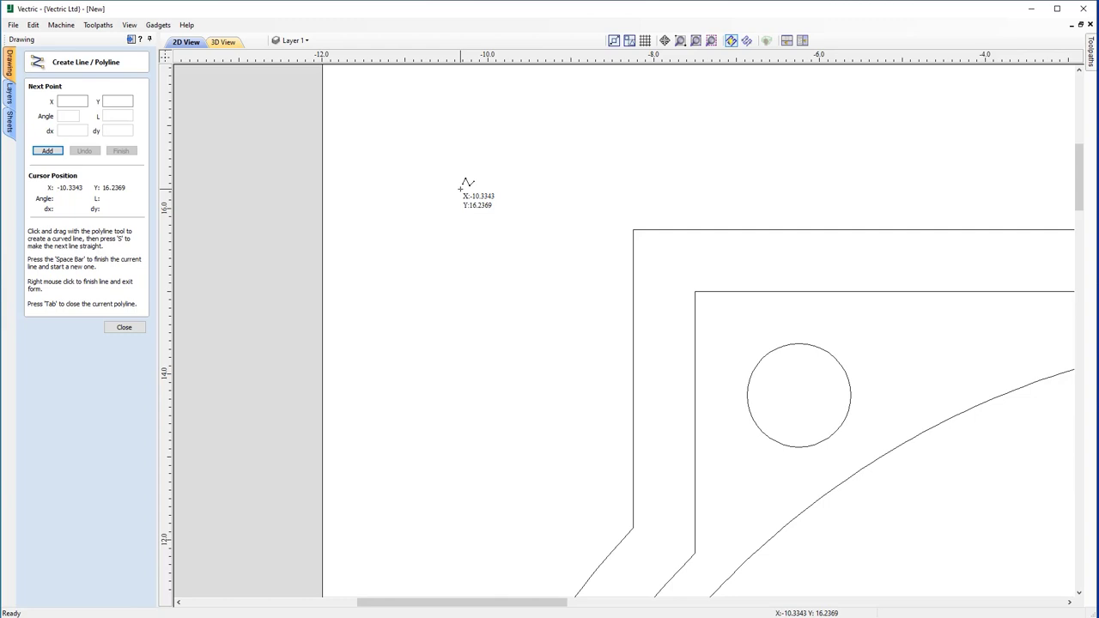
scroll(424, 139, up, 1)
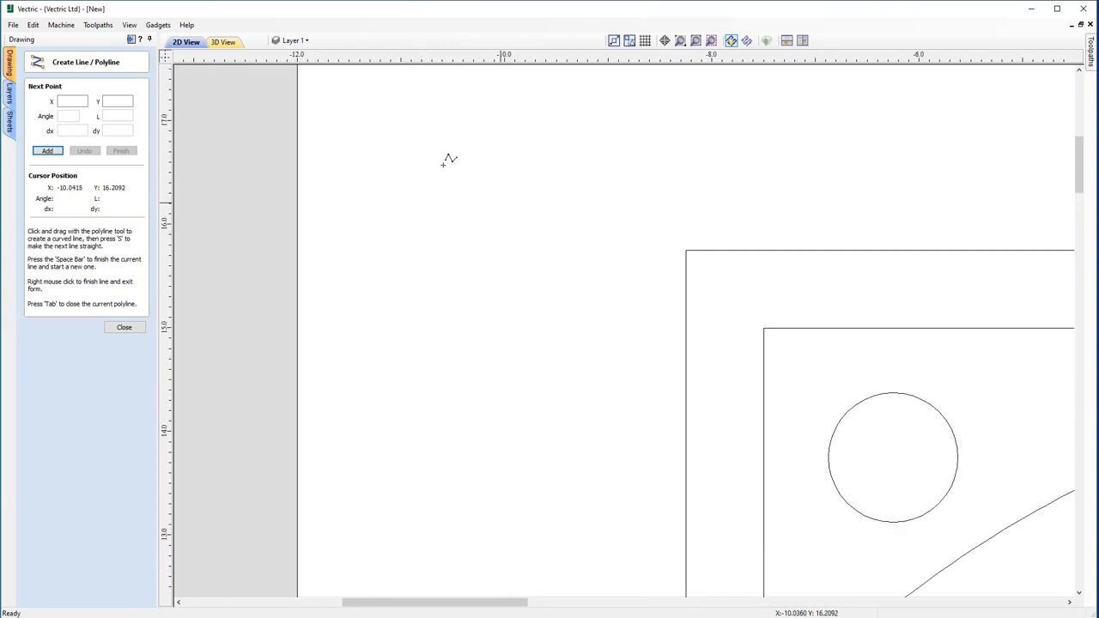
middle_drag(416, 137, 374, 193)
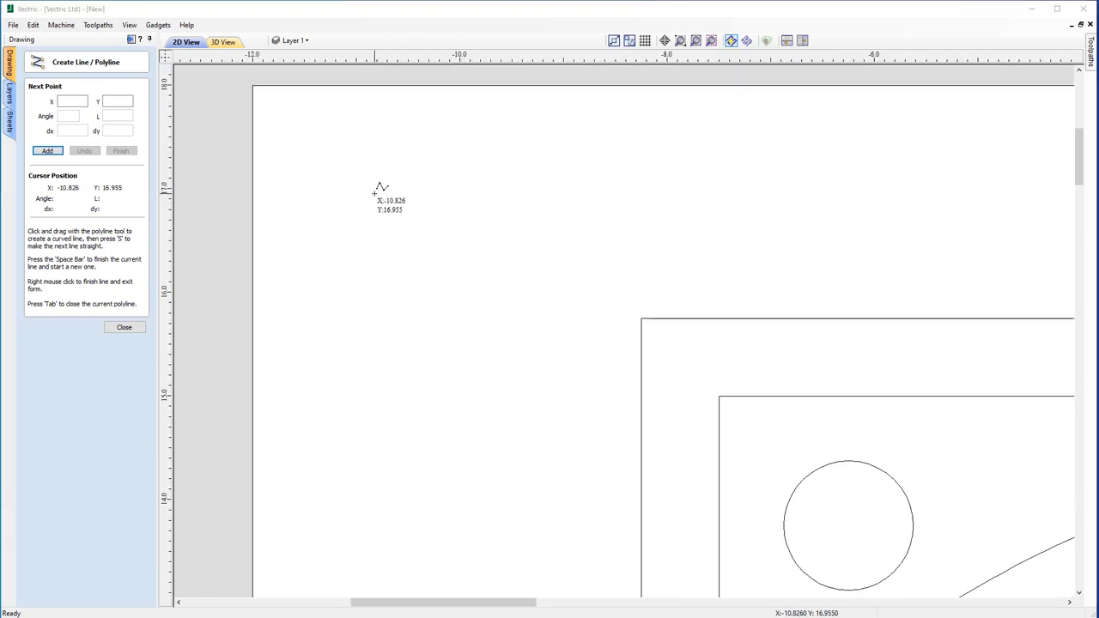
click(355, 355)
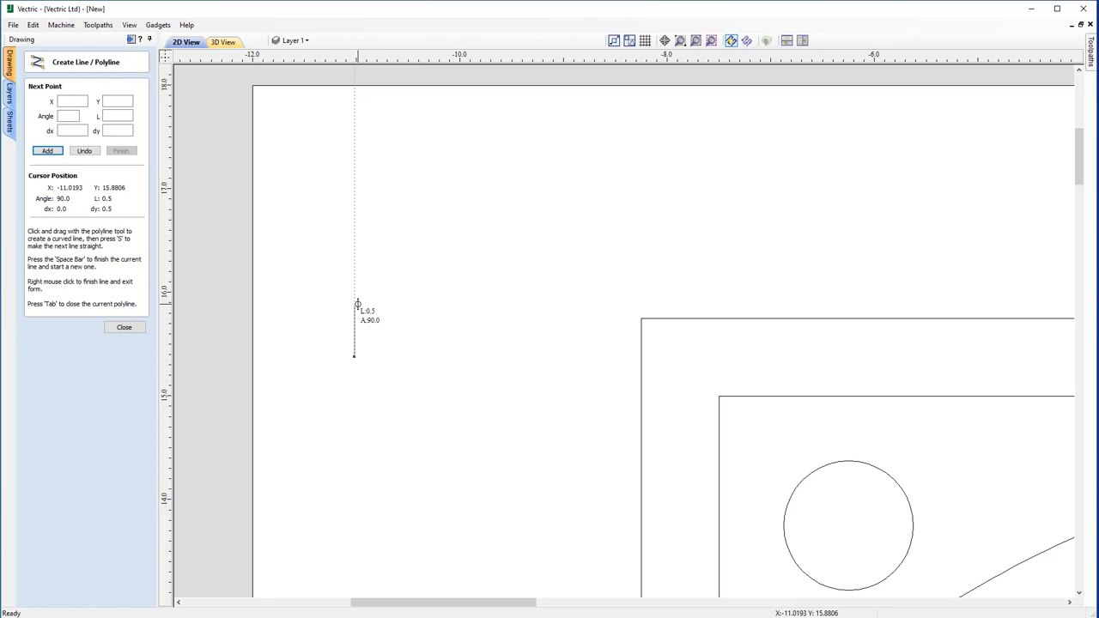
click(355, 304)
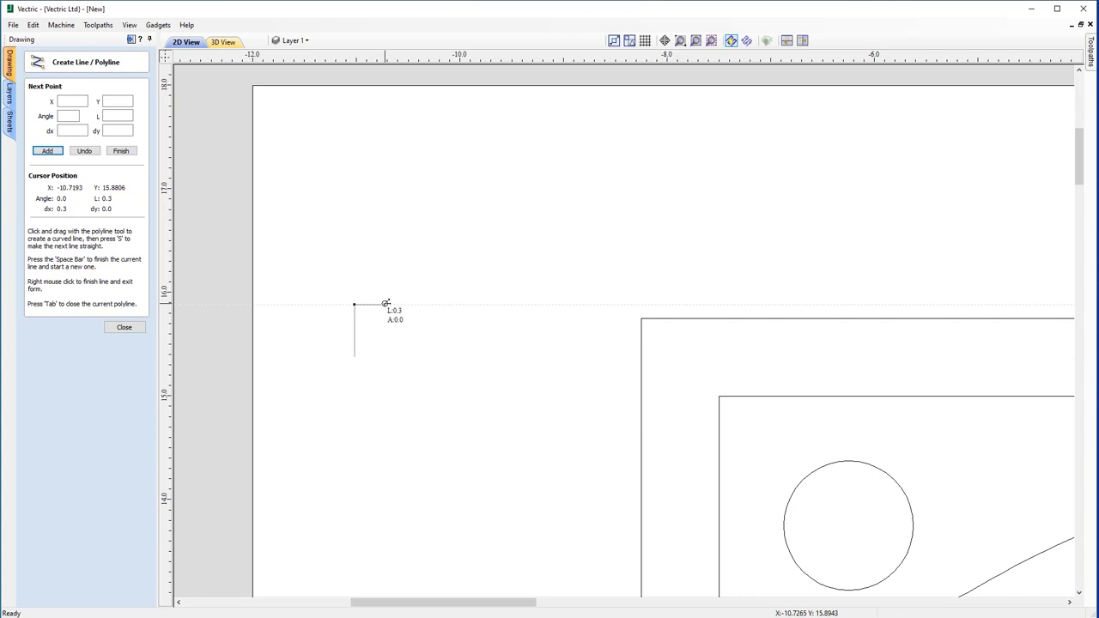
click(433, 305)
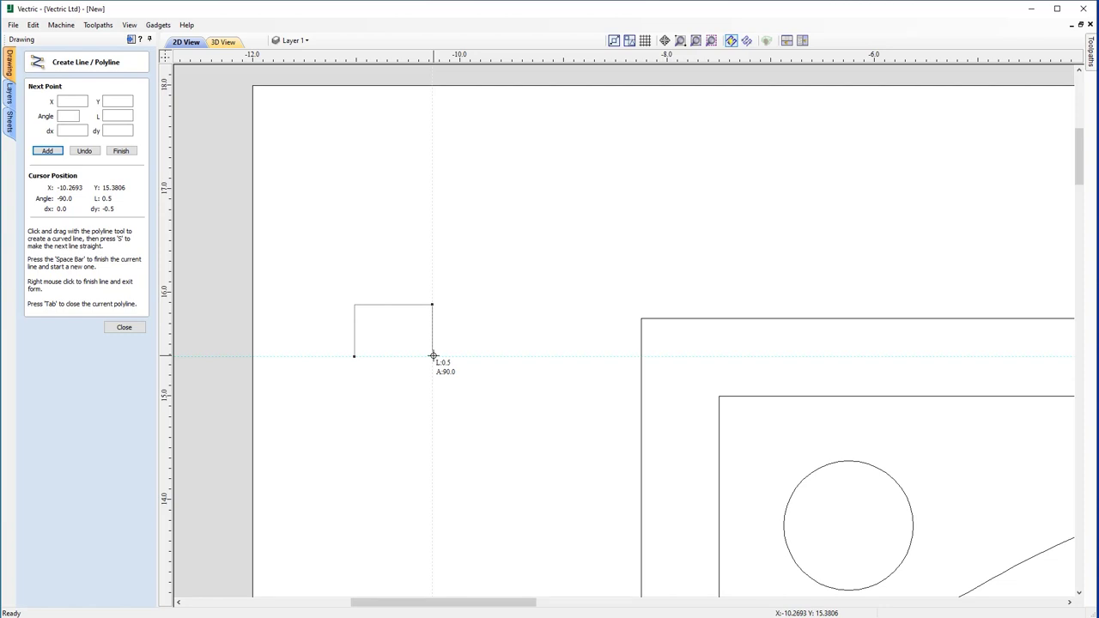
click(433, 356)
key(space)
click(433, 356)
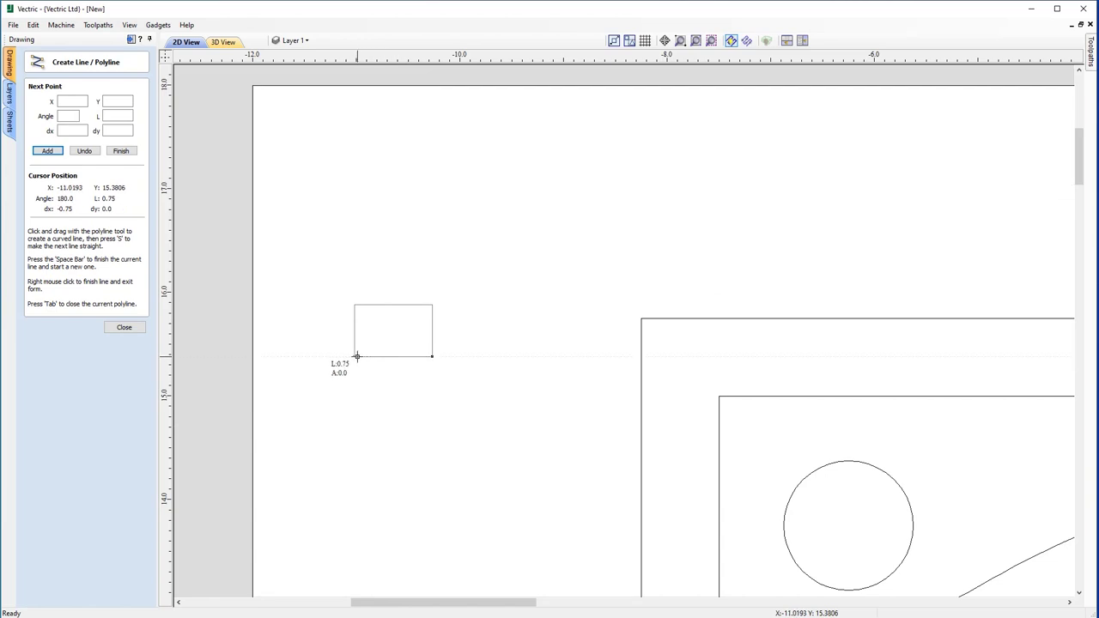
right_click(423, 376)
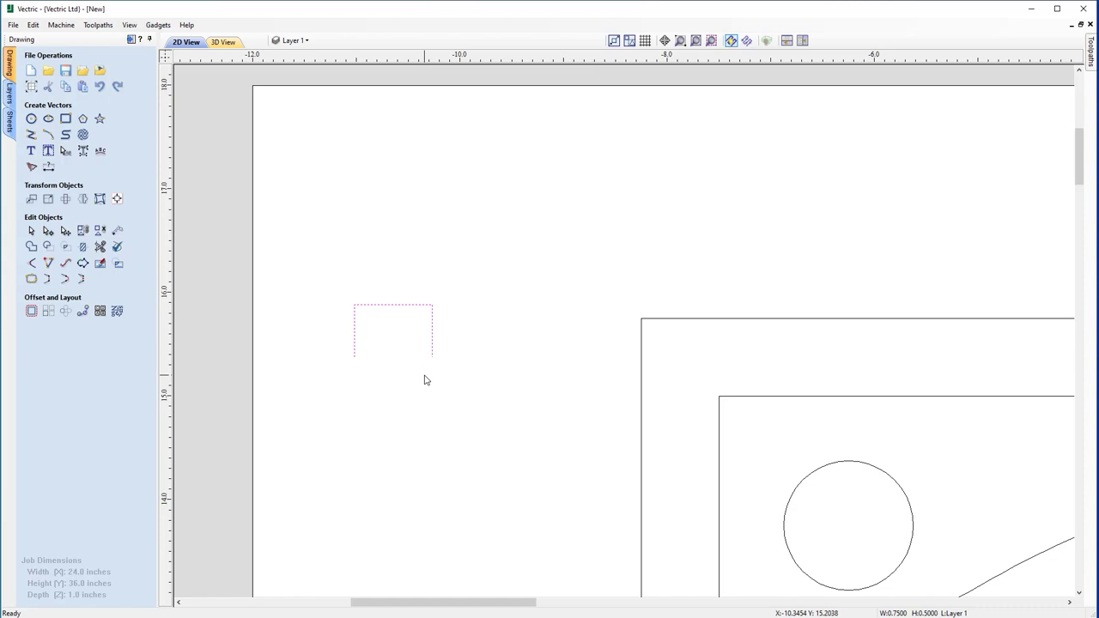
Delete the open polyline's upper-left corner node and insert a point midway along the resulting diagonal span
double_click(398, 306)
key(n)
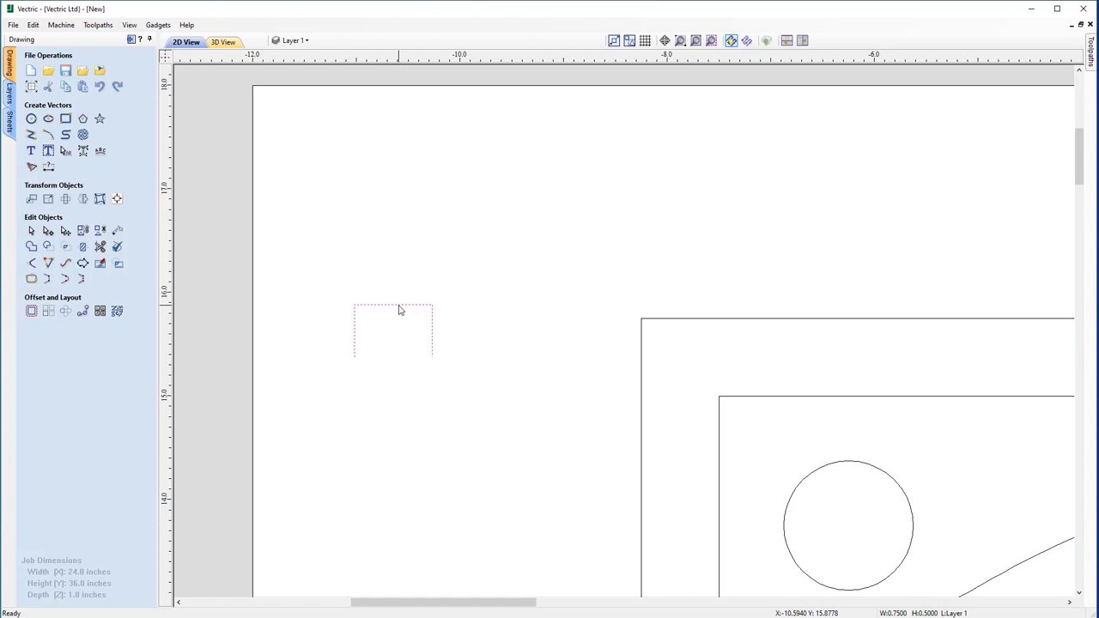
click(47, 232)
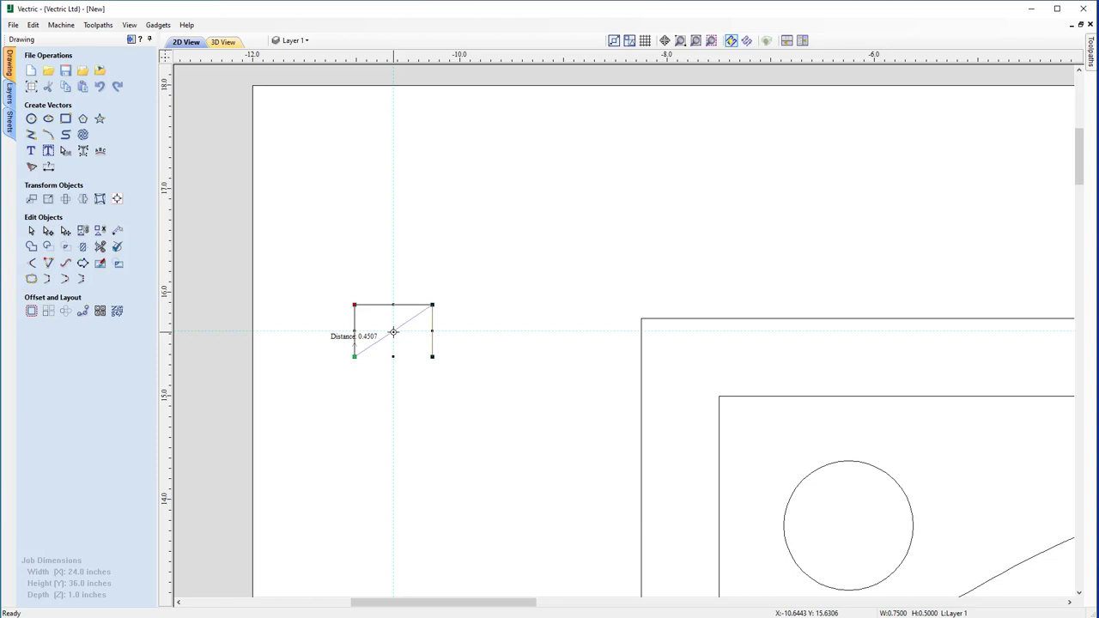
key(Escape)
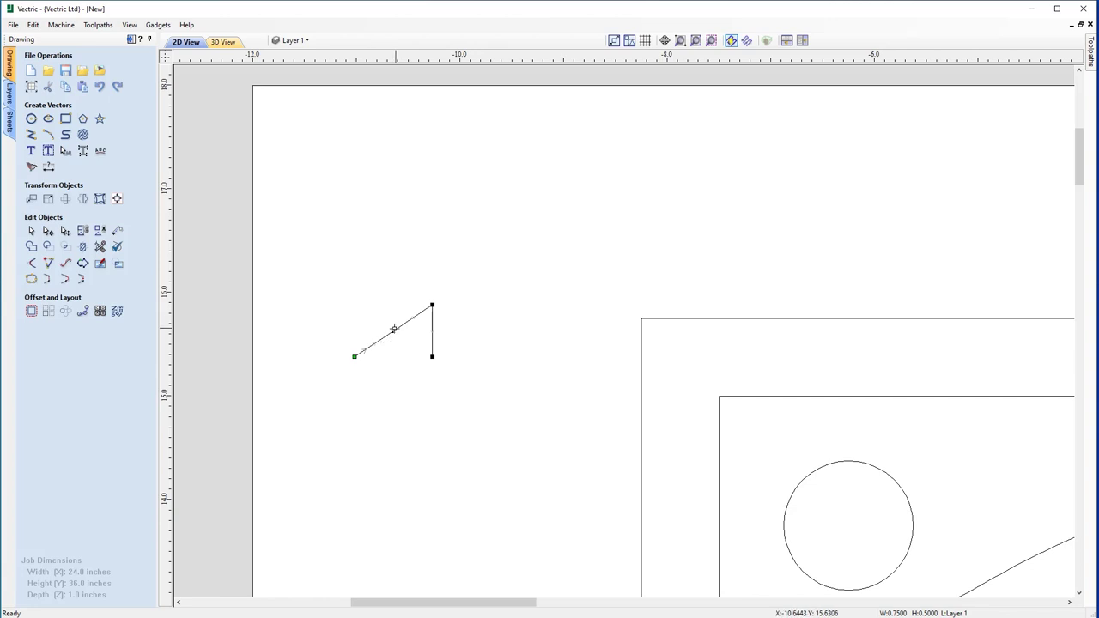
Convert both halves of the diagonal to Bezier curves and turn off Smooth Point at their shared middle node
right_click(379, 344)
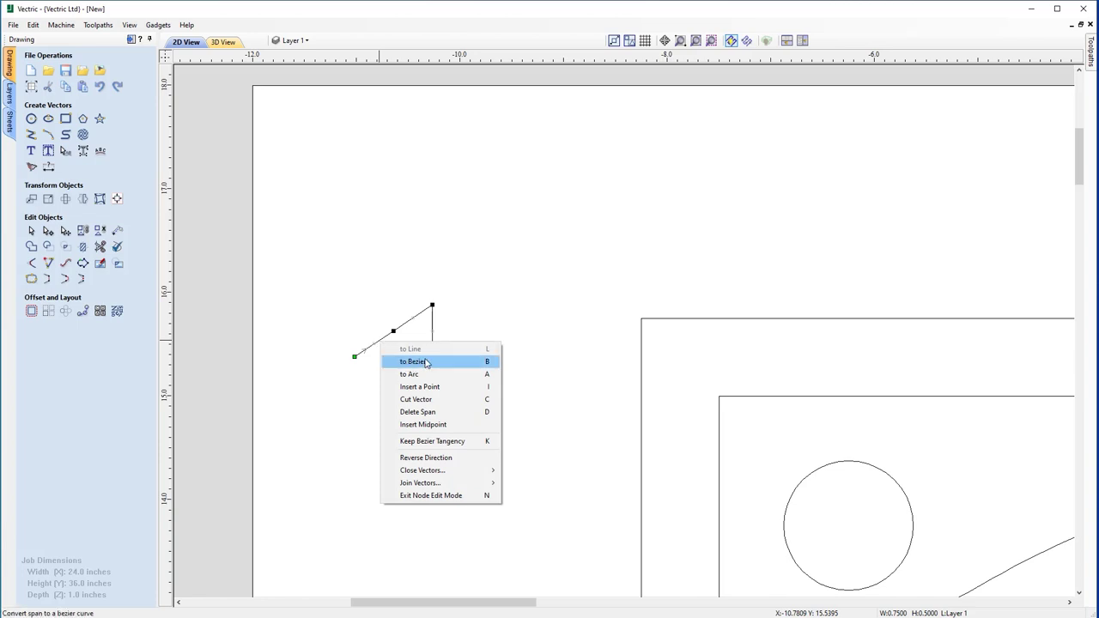
click(473, 364)
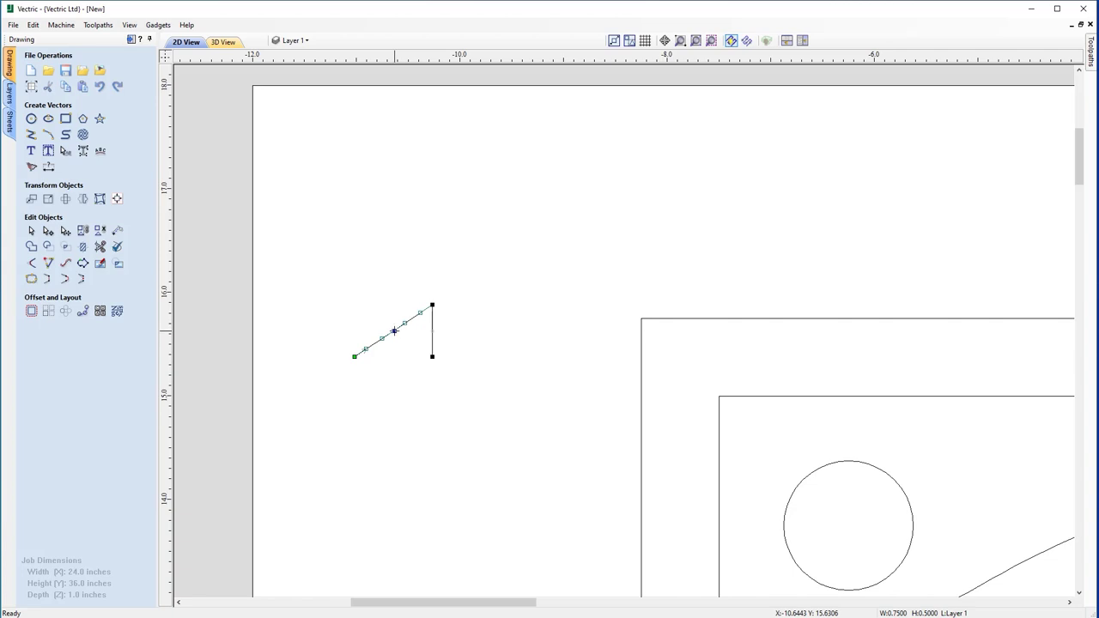
right_click(394, 331)
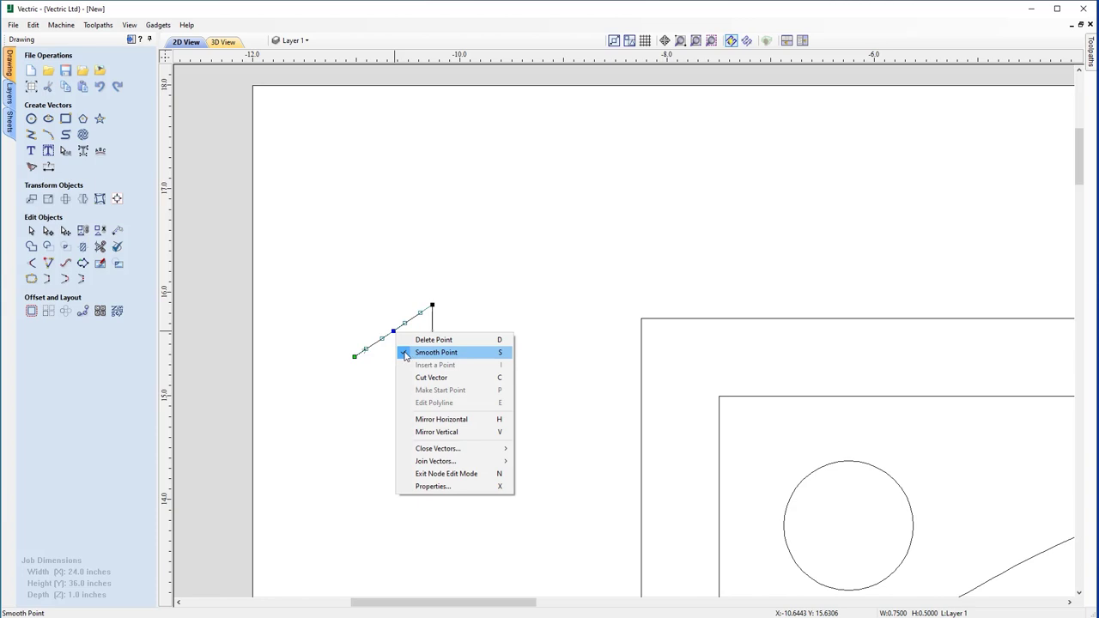
click(407, 355)
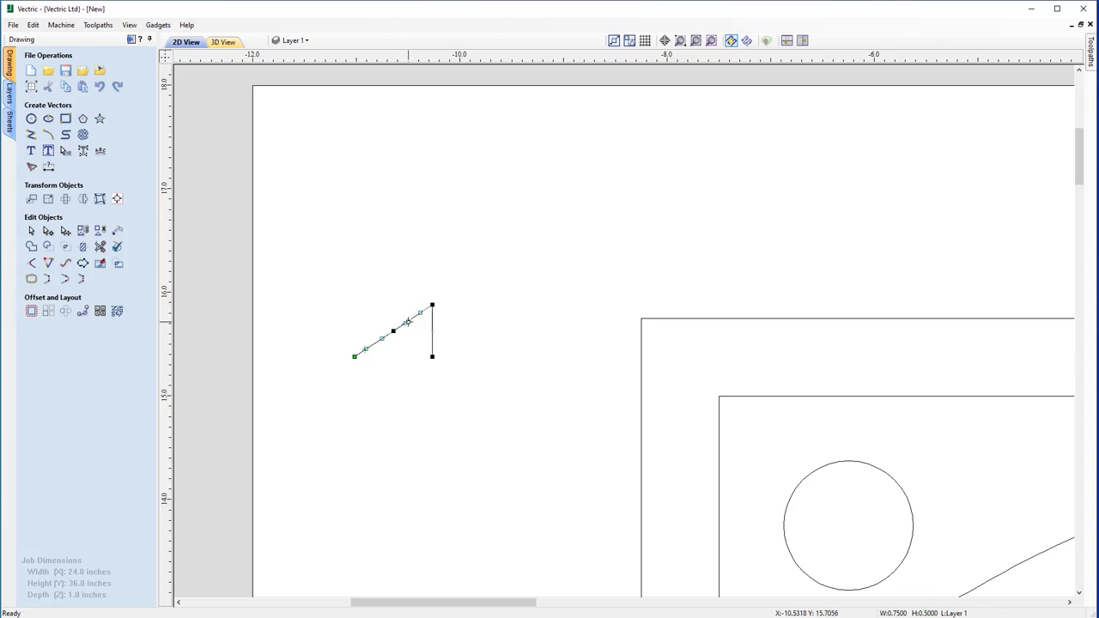
Shape the two Bezier spans into stepped quarter-round arches, with each curve's handles vertical at its lower end and horizontal at its upper end
scroll(383, 361, up, 3)
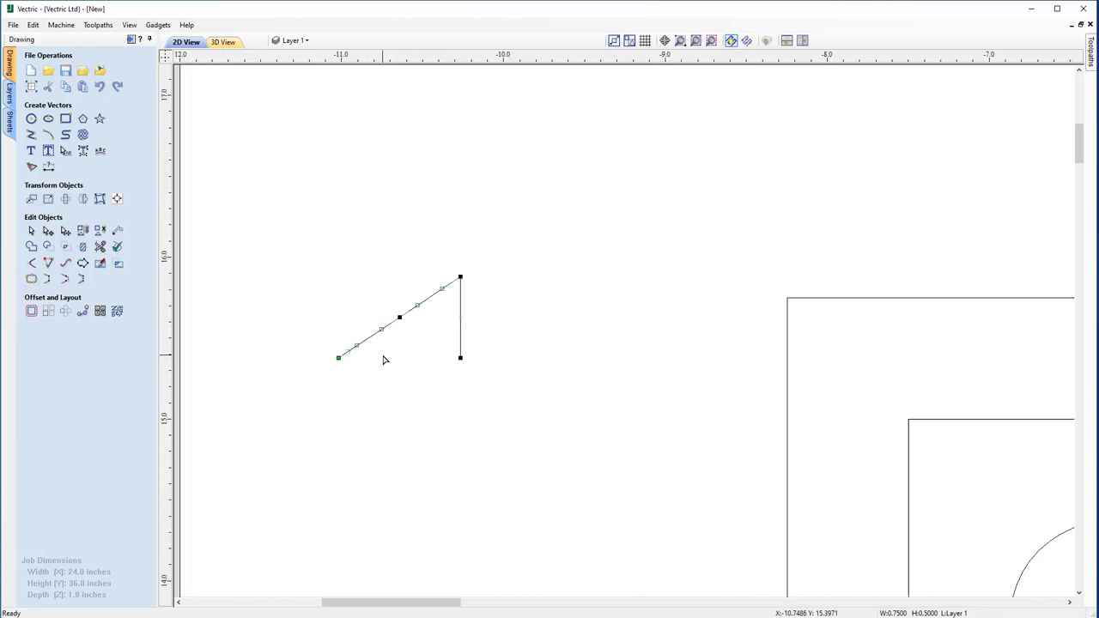
scroll(383, 361, up, 1)
middle_drag(435, 283, 435, 380)
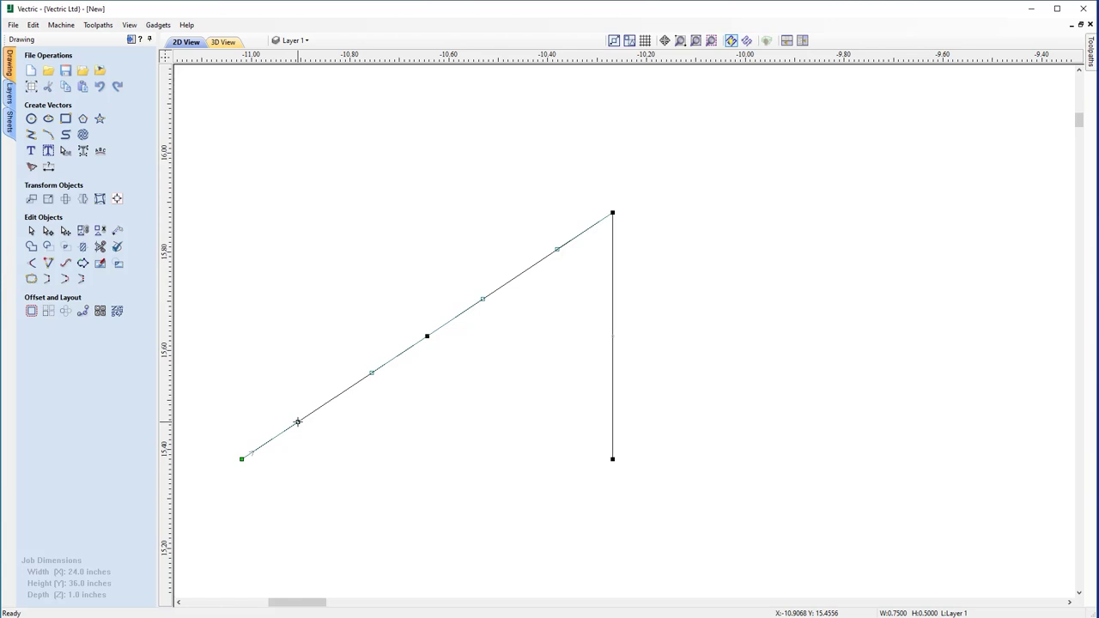
drag(297, 422, 242, 376)
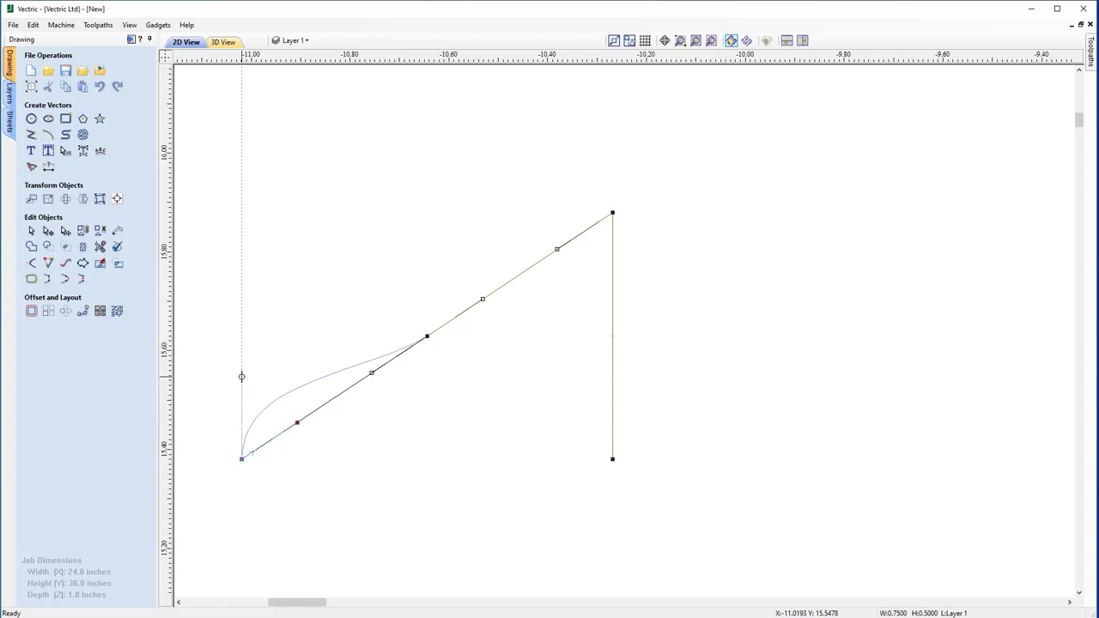
drag(241, 376, 241, 376)
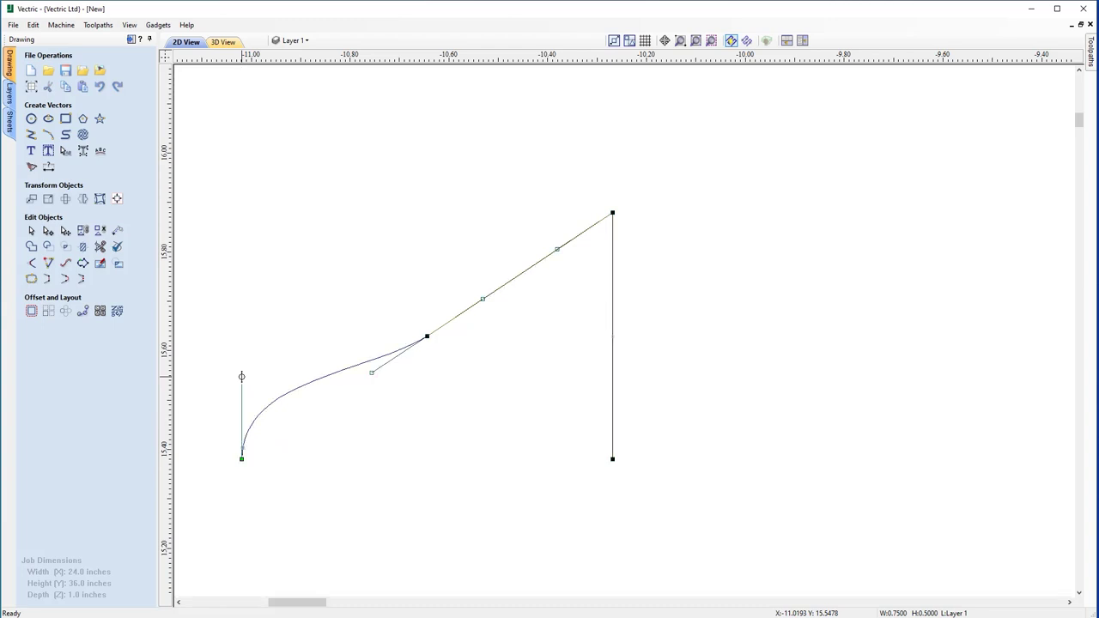
drag(370, 373, 349, 336)
drag(483, 300, 426, 263)
drag(557, 249, 540, 212)
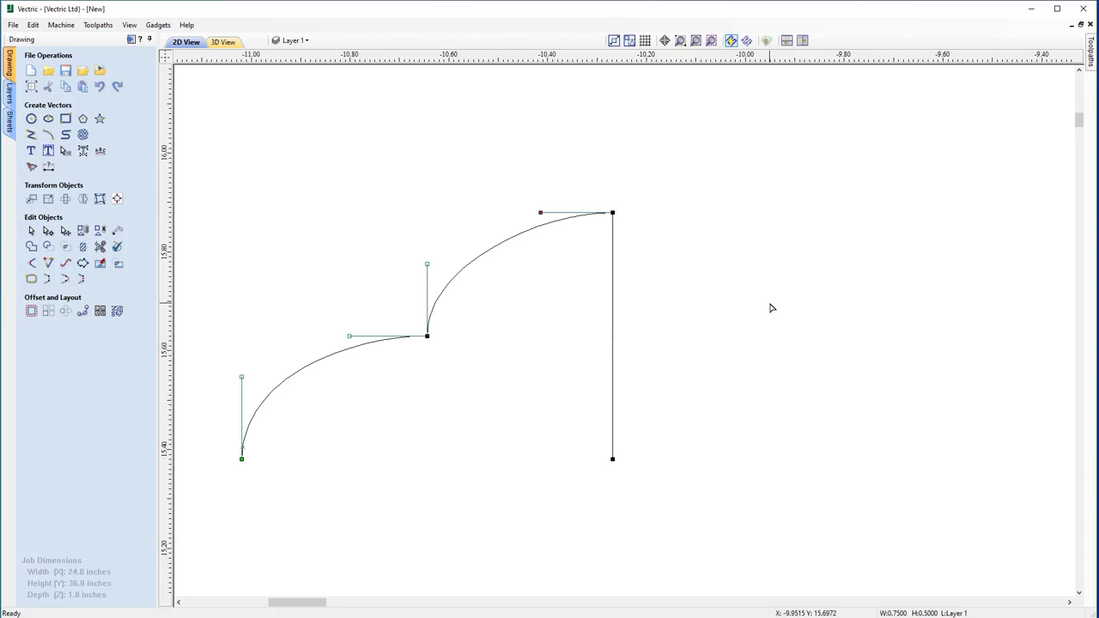
Nudge the uppermost Bezier handle in small increments around its position and back, and leave node editing
key(Right)
key(Left)
key(Left)
key(Up)
key(Right)
key(Right)
key(Right)
key(Down)
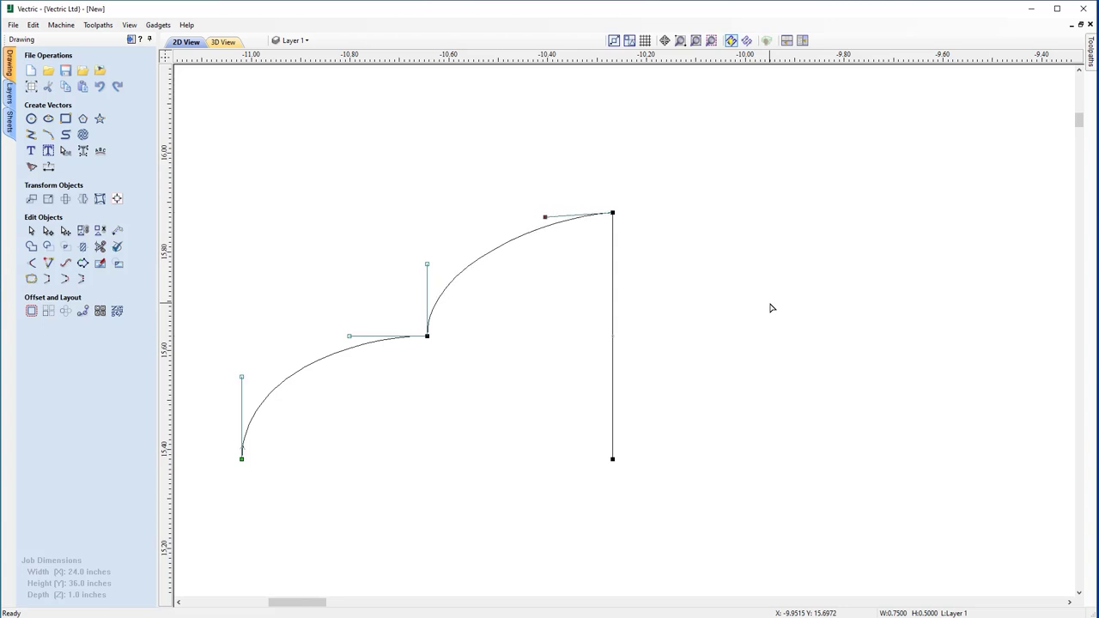
key(Left)
key(Left)
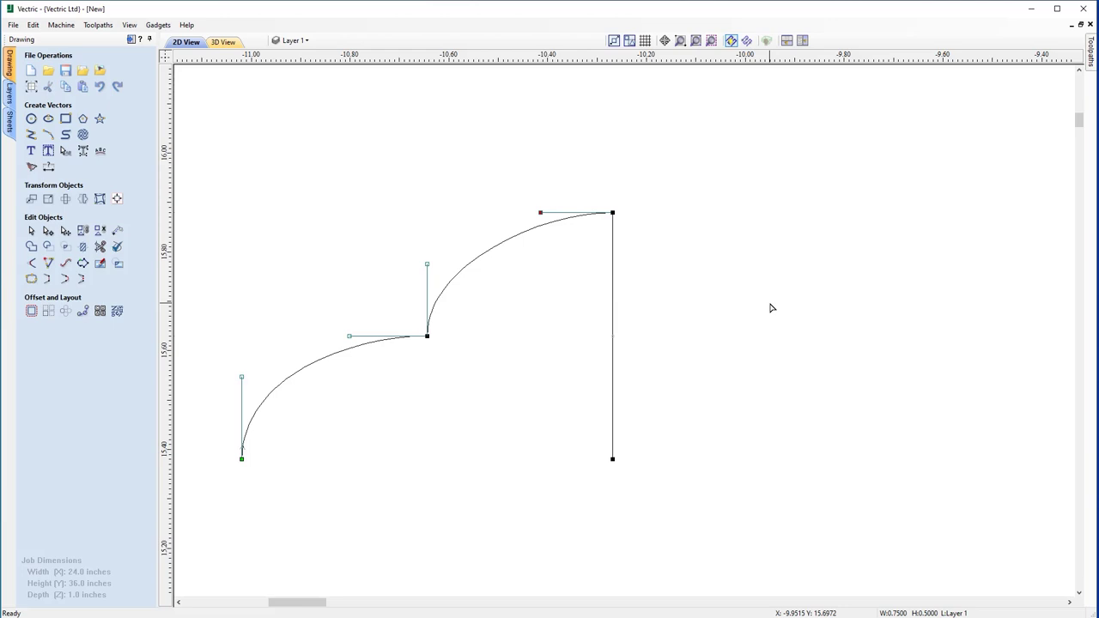
key(Escape)
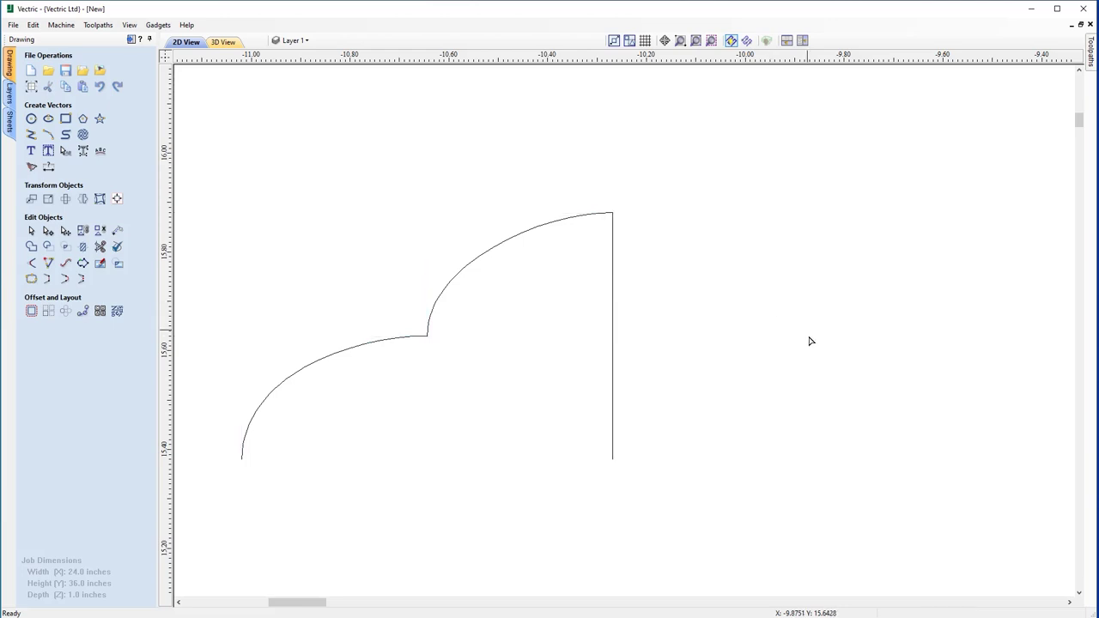
Draw two separate crossing diagonal lines between the opposite notch corners of the outer sign outline, through the center of the circles
click(696, 41)
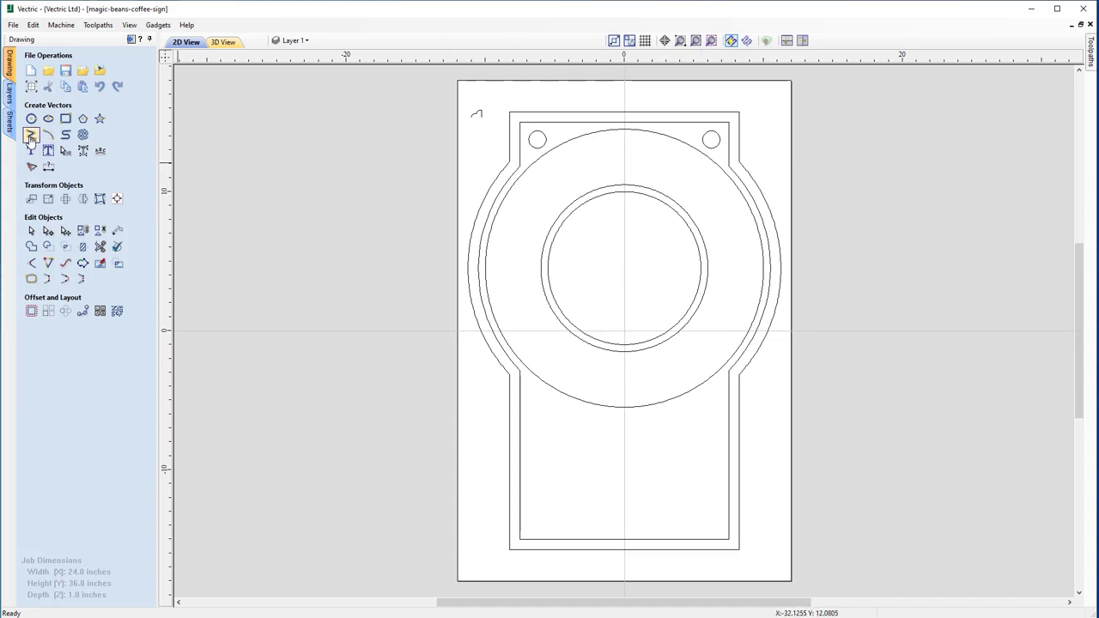
click(32, 135)
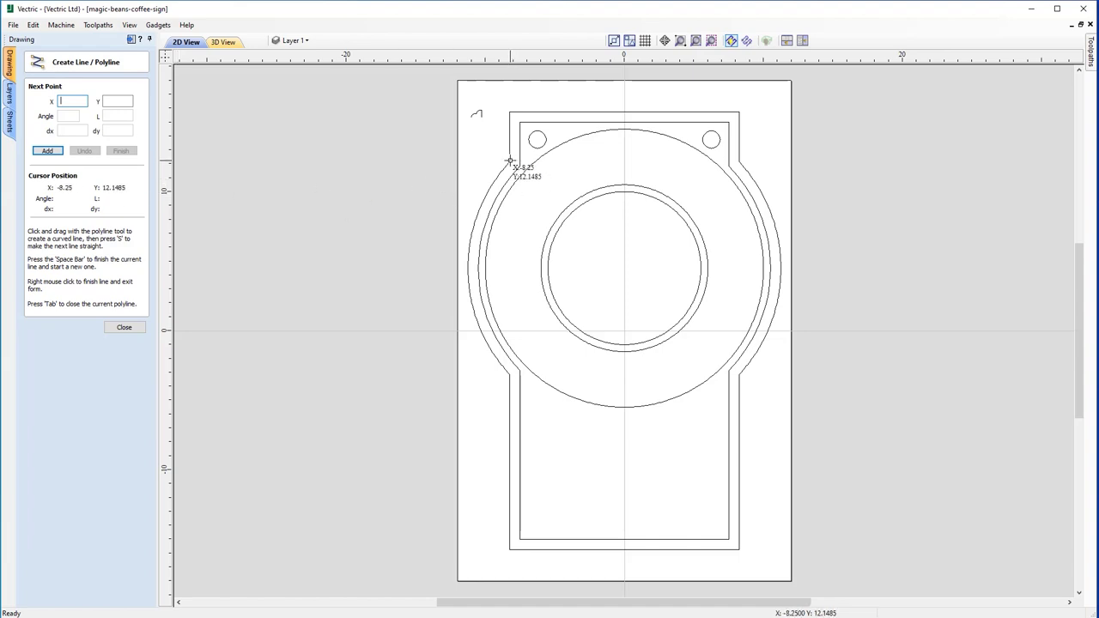
click(510, 161)
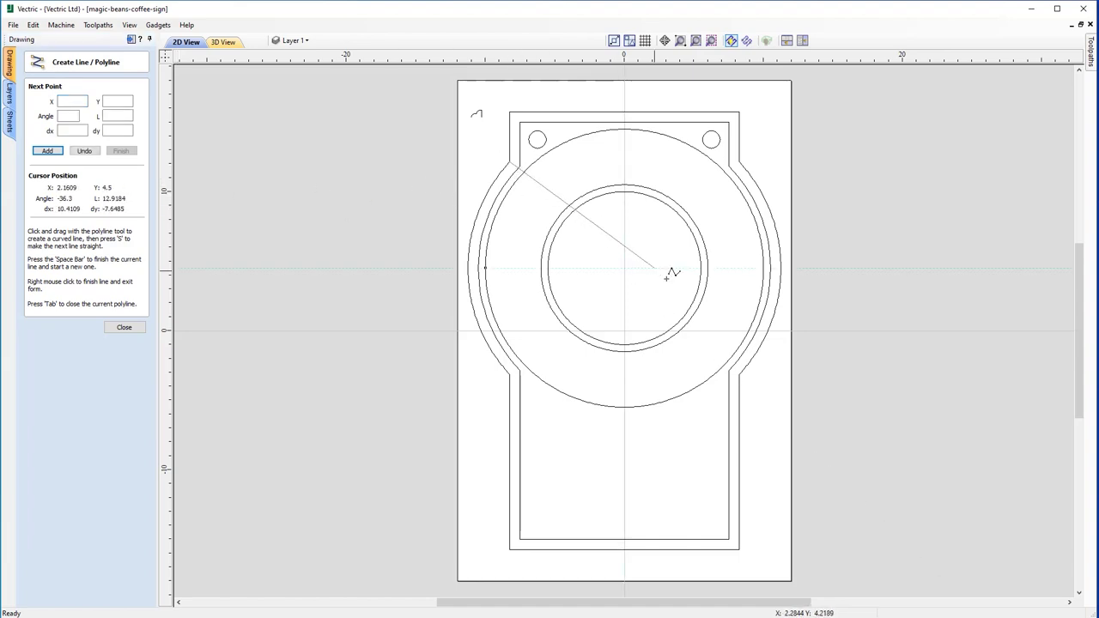
click(739, 372)
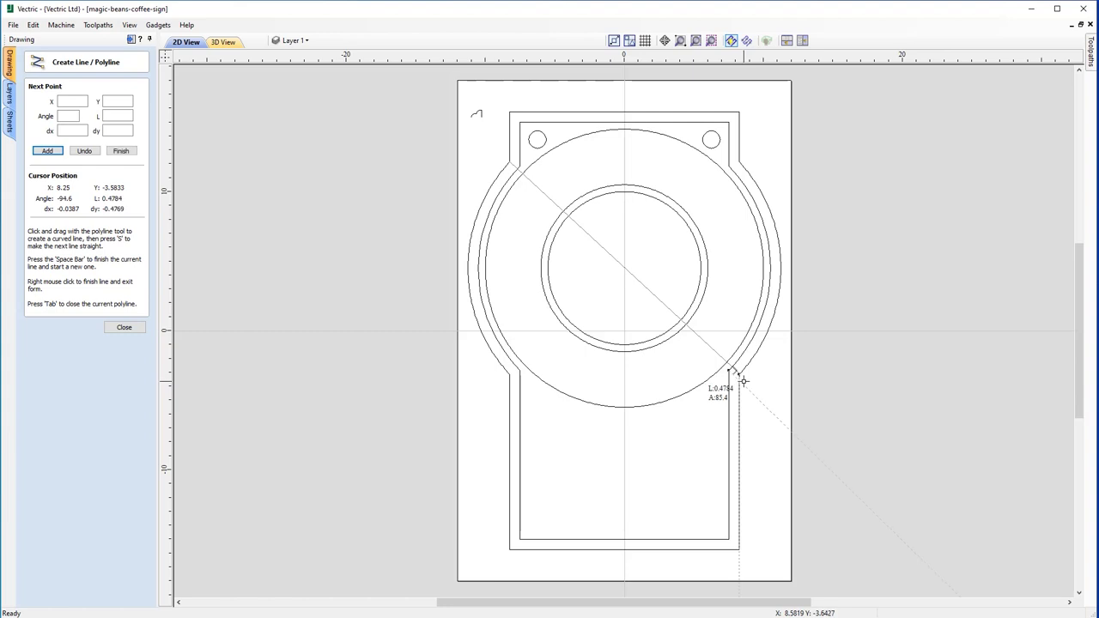
key(space)
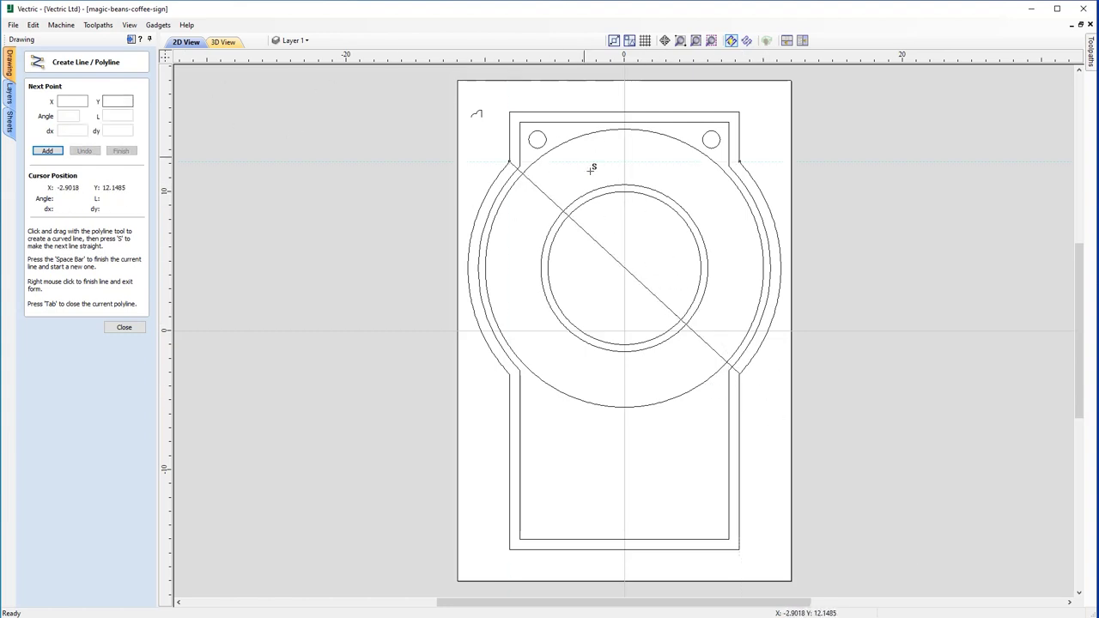
click(739, 160)
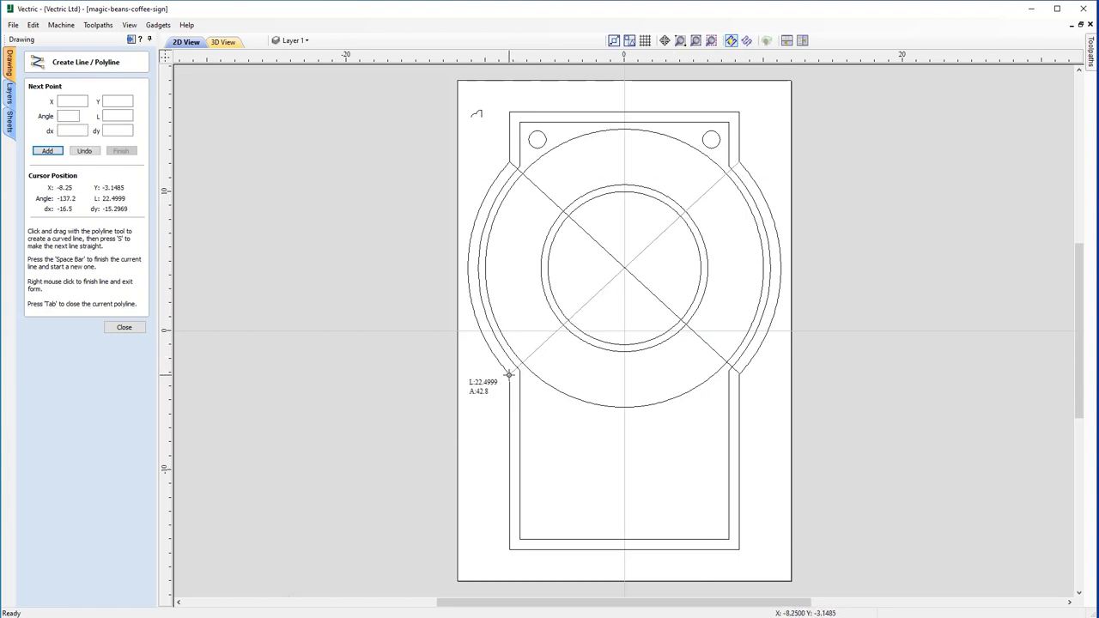
click(487, 384)
key(space)
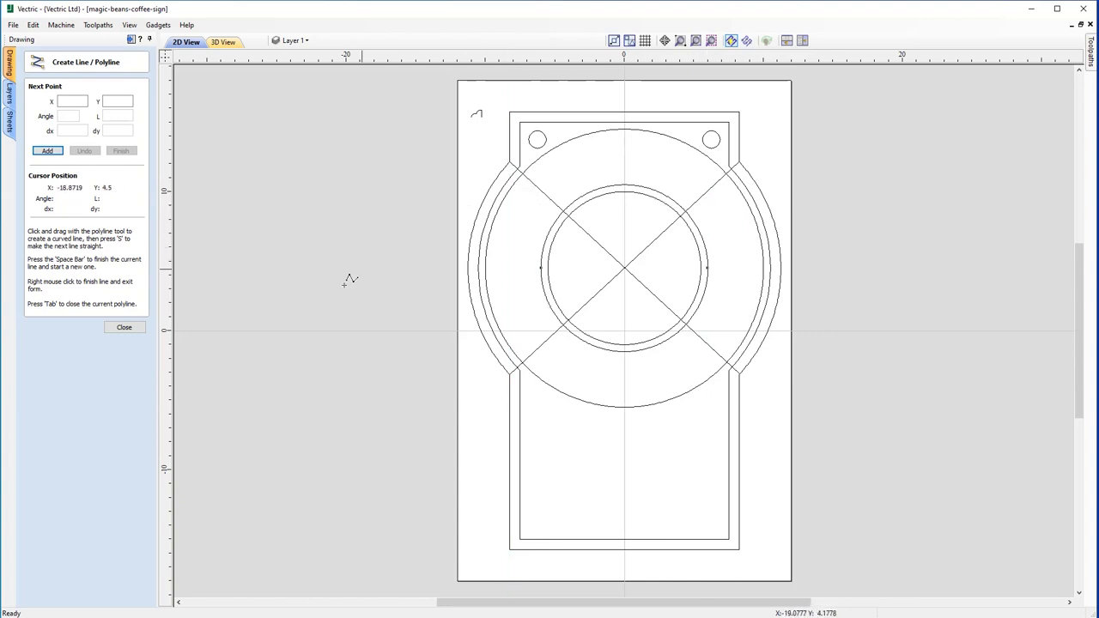
click(112, 328)
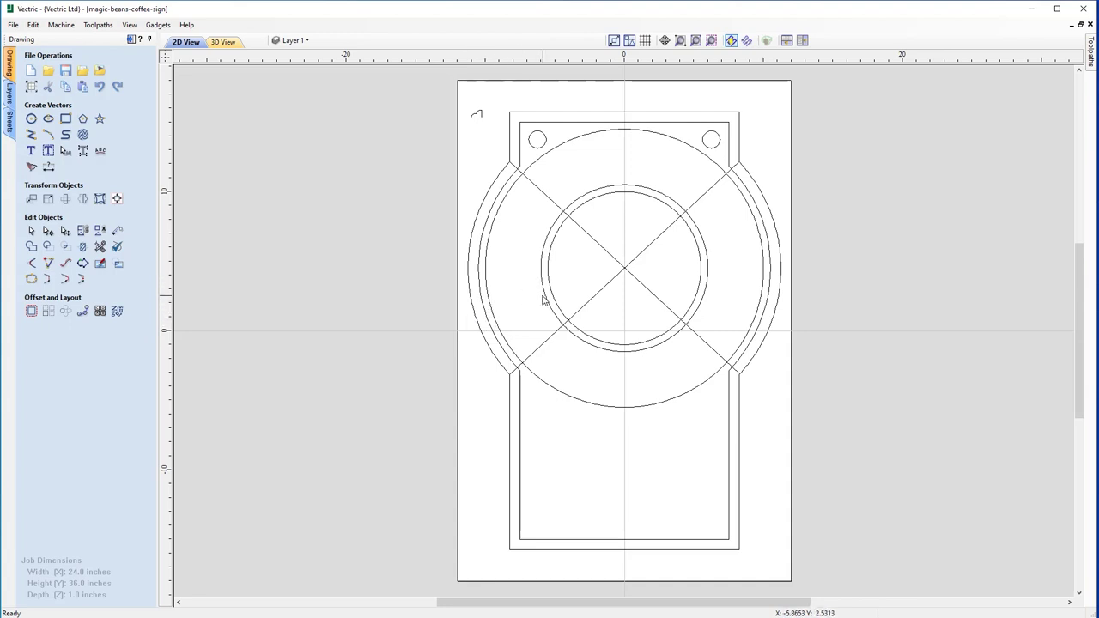
Draw a 1.5-inch diameter circle centered at X -8.0, Y 4.5, midway across the ring's left side
scroll(541, 309, up, 5)
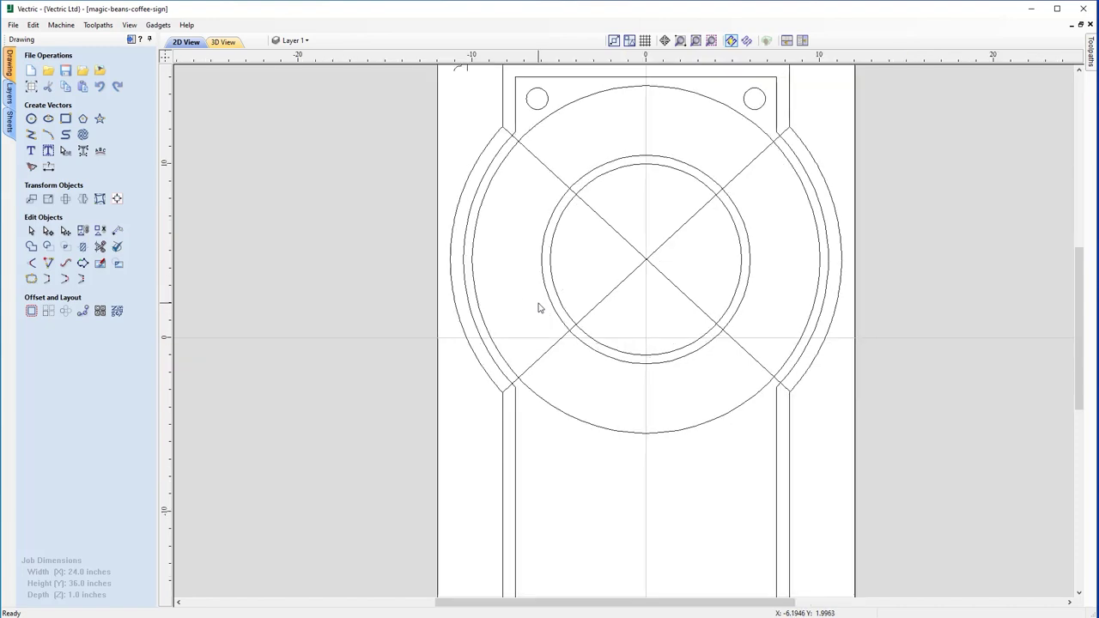
scroll(520, 358, up, 3)
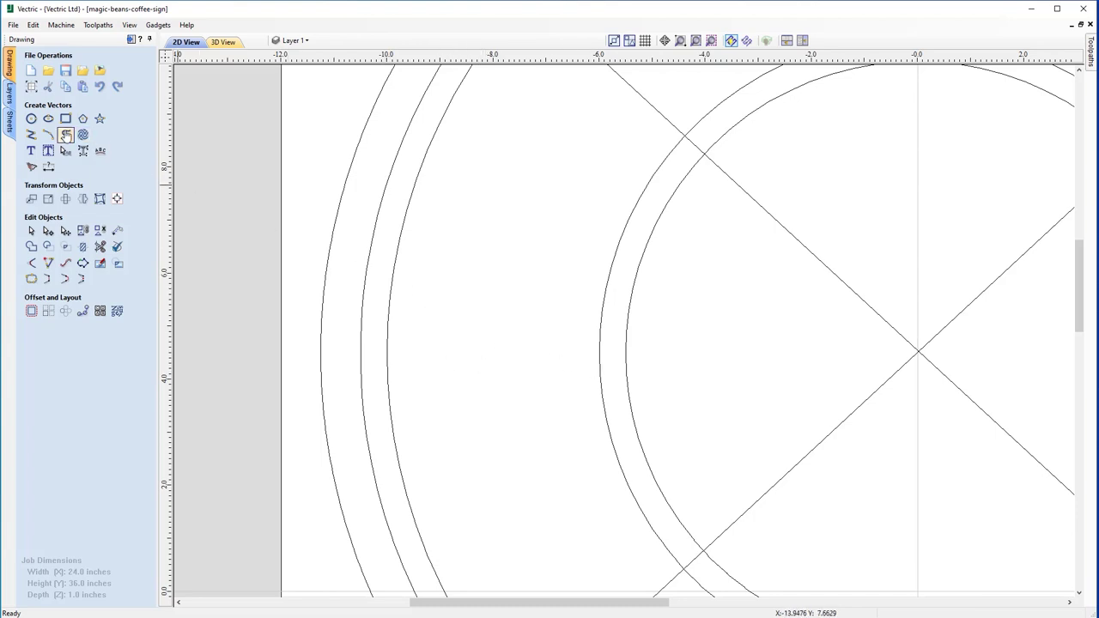
click(31, 118)
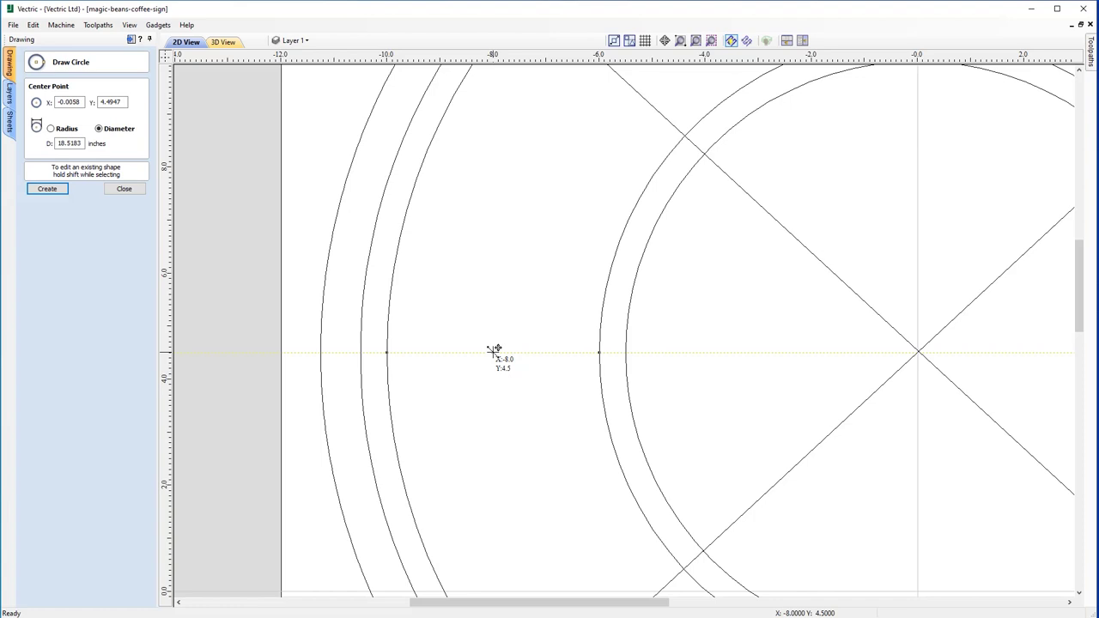
key(Tab)
click(493, 352)
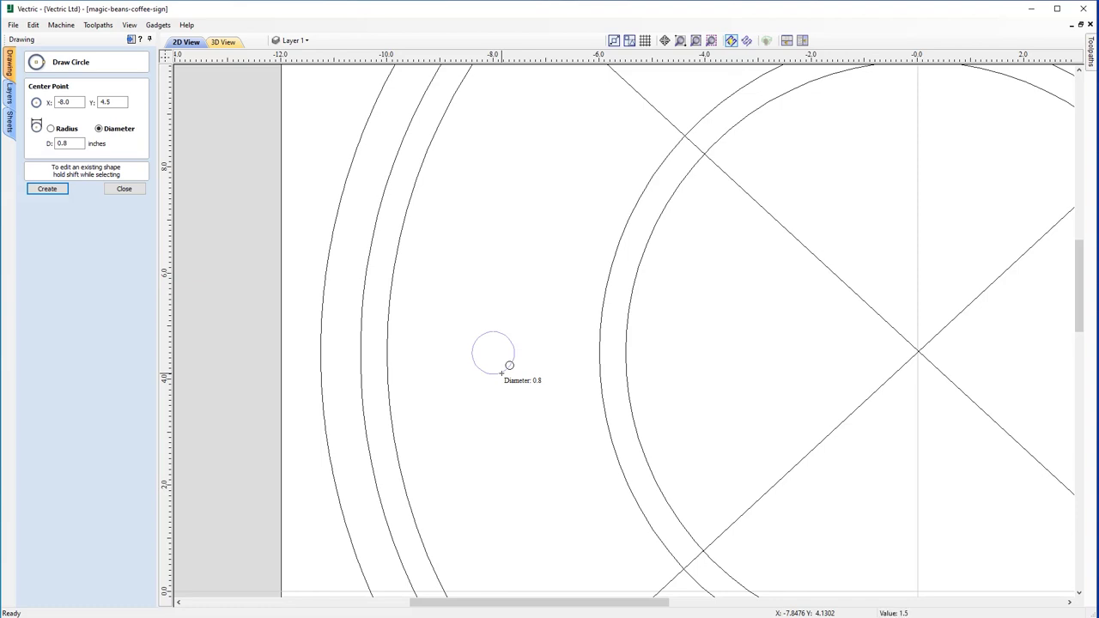
text(1.5)
key(Return)
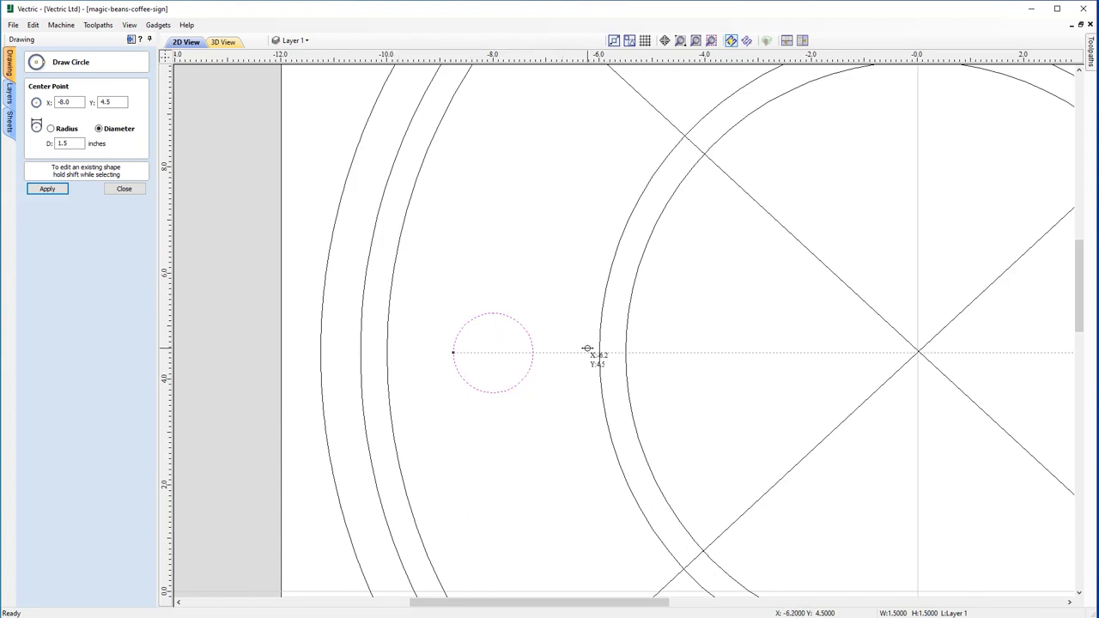
click(112, 190)
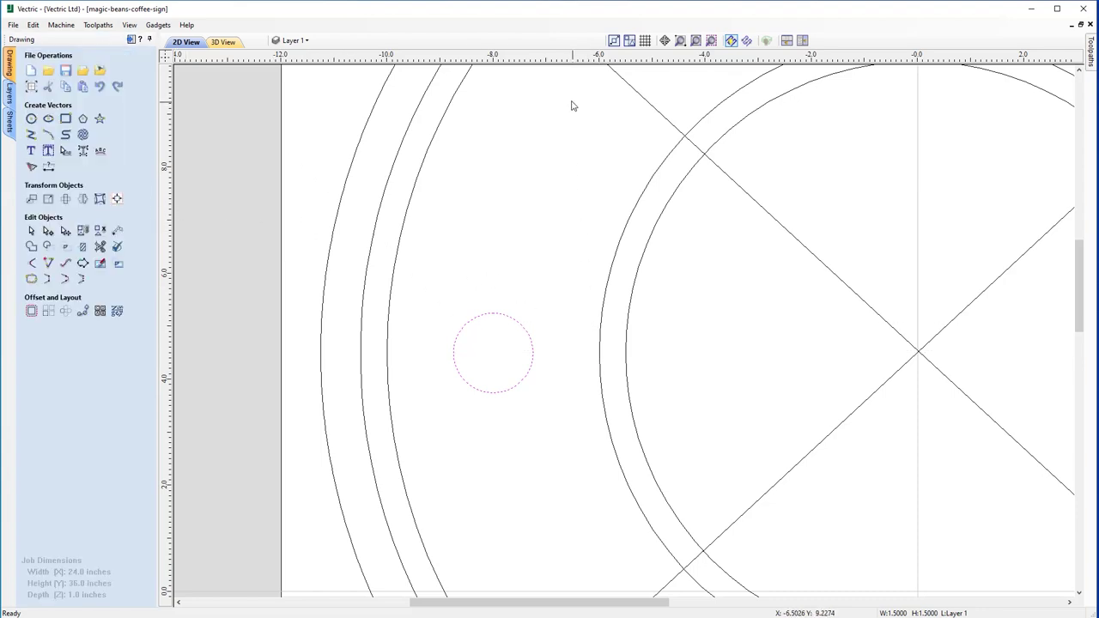
Try drawing a closed, curved petal shape rising from the small 1.5-inch circle with the polyline tool, and undo it
scroll(594, 253, up, 1)
scroll(598, 254, down, 1)
middle_drag(598, 255, 592, 333)
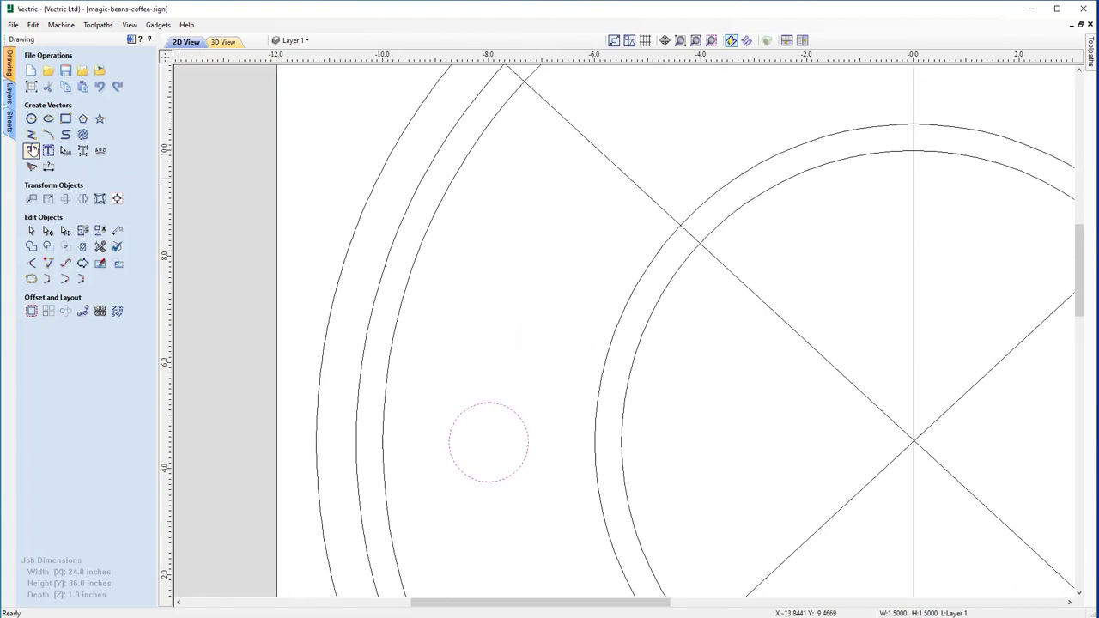
click(31, 137)
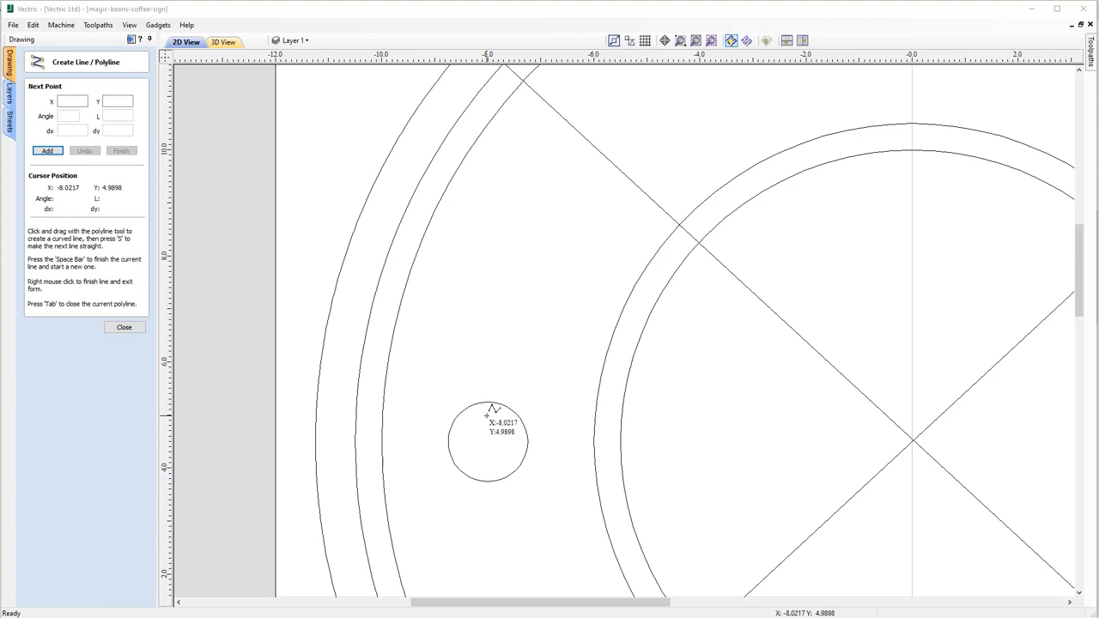
click(487, 415)
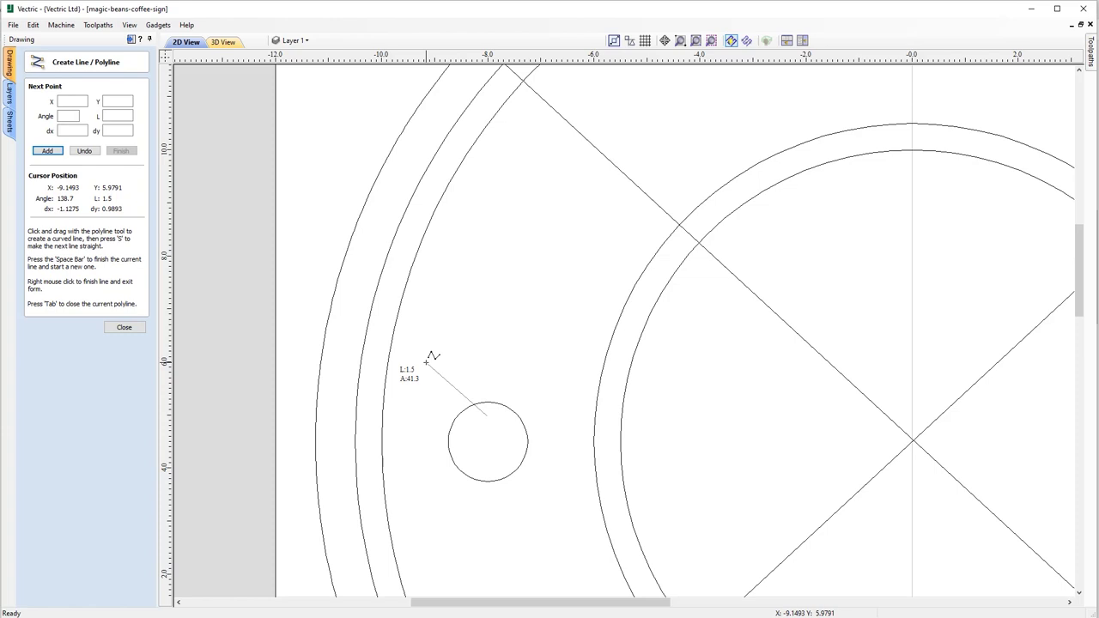
drag(425, 361, 430, 350)
drag(430, 347, 424, 342)
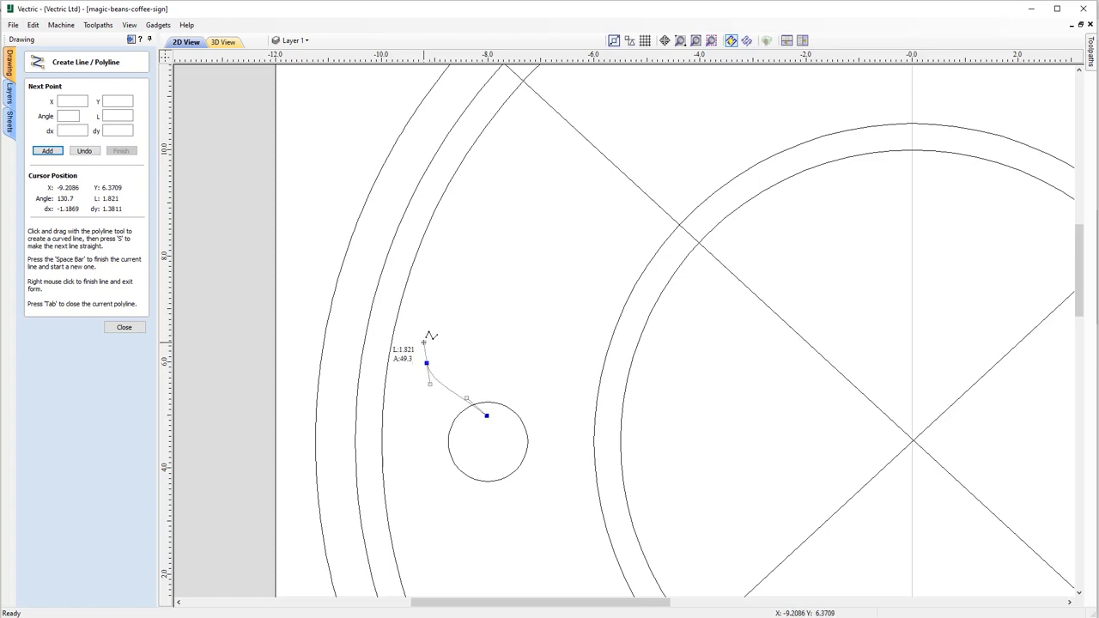
drag(423, 342, 427, 320)
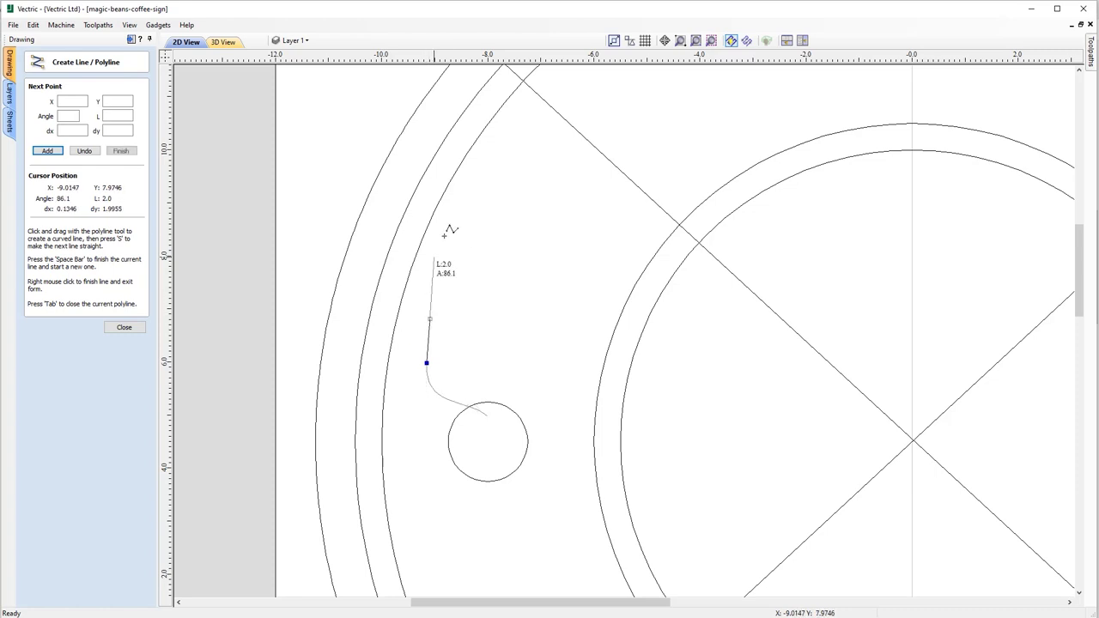
click(552, 160)
drag(567, 358, 535, 390)
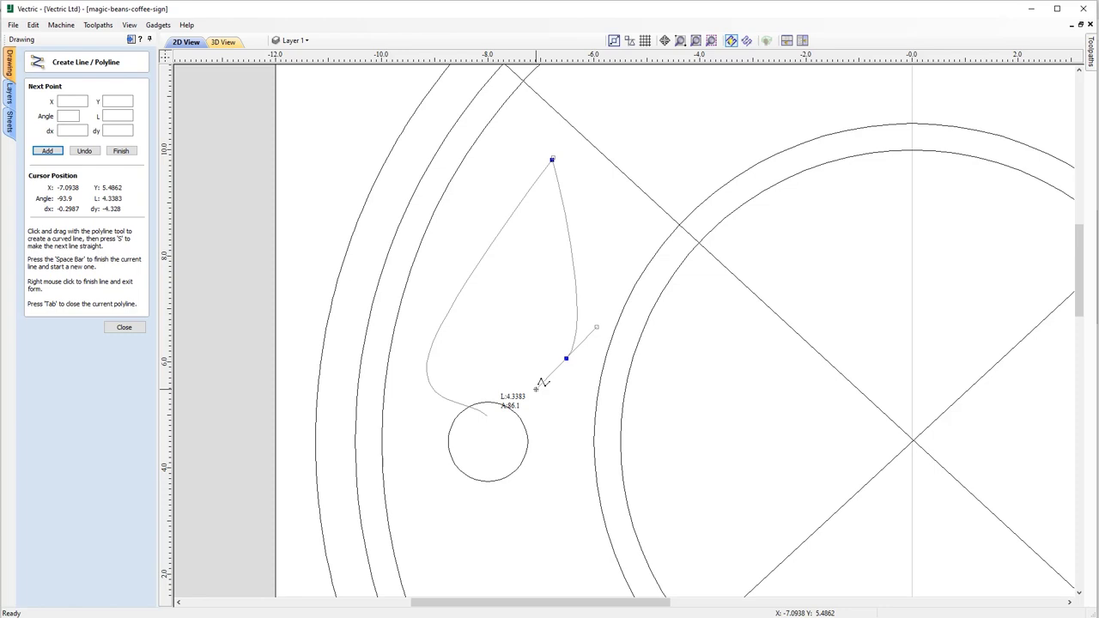
drag(536, 390, 536, 390)
click(489, 415)
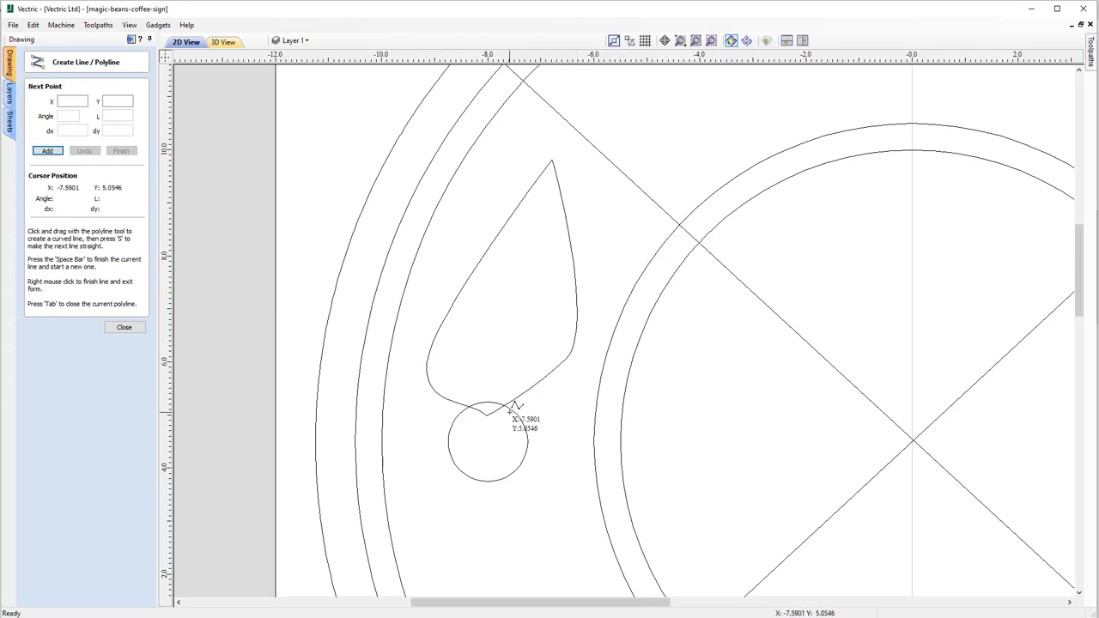
key(ctrl+z)
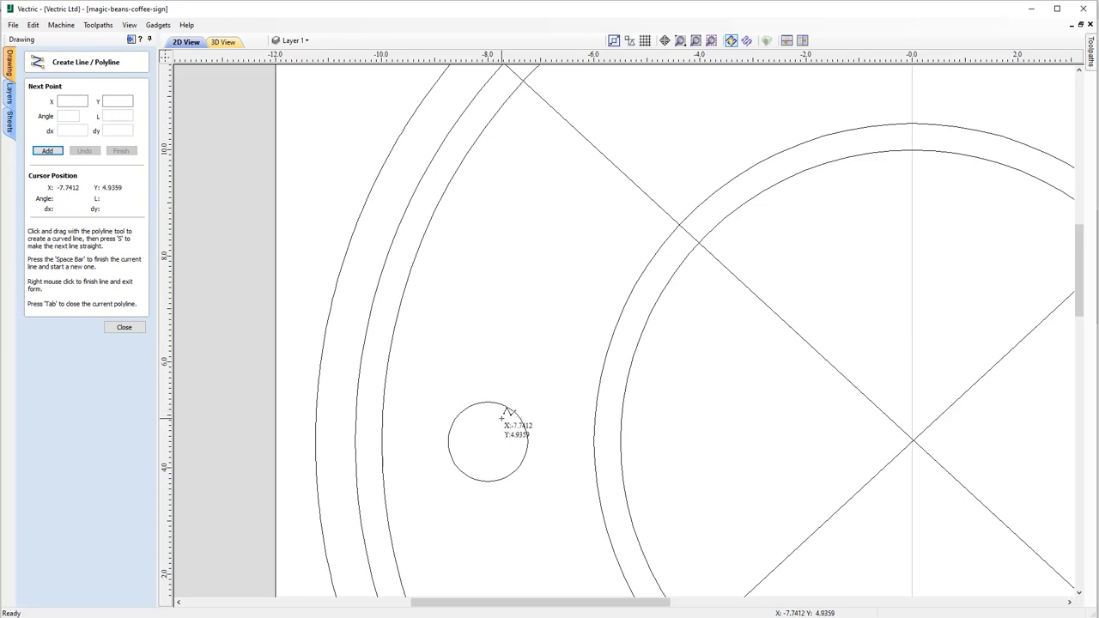
Draw a closed, straight-sided kite about 2.4 inches wide and 4.5 inches tall, rising from inside the small circle's upper edge
click(489, 416)
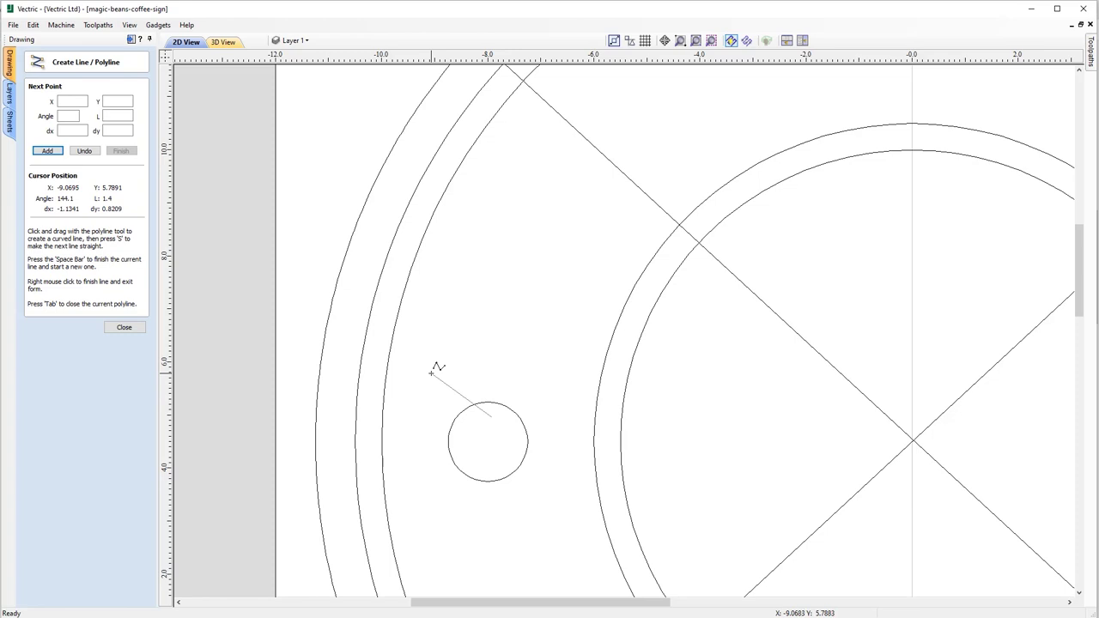
click(432, 372)
click(542, 178)
click(557, 366)
click(493, 415)
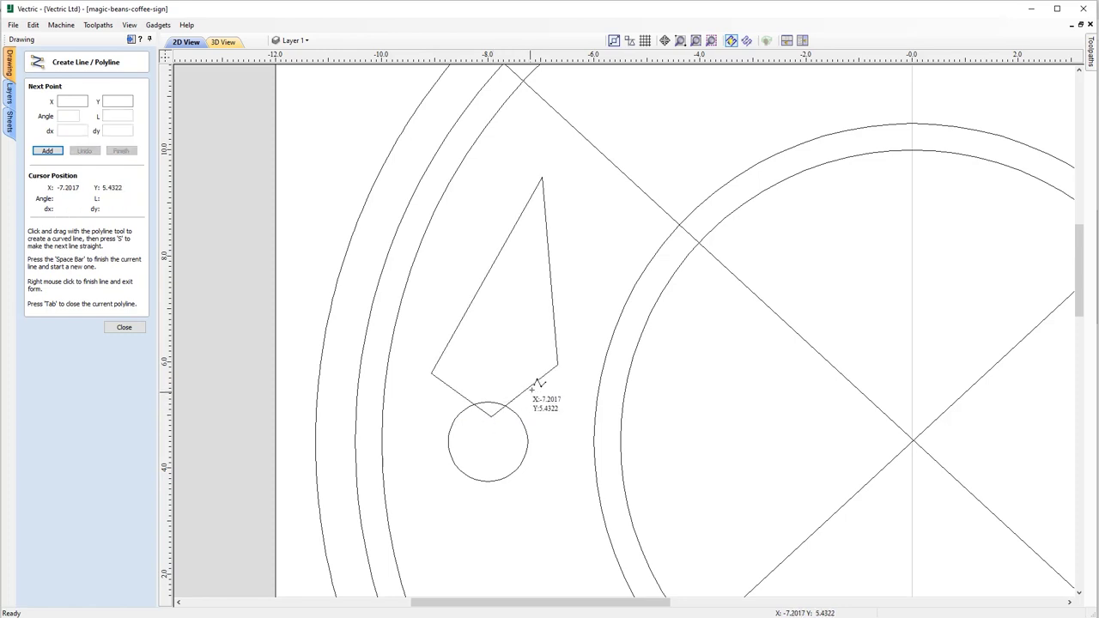
right_click(407, 393)
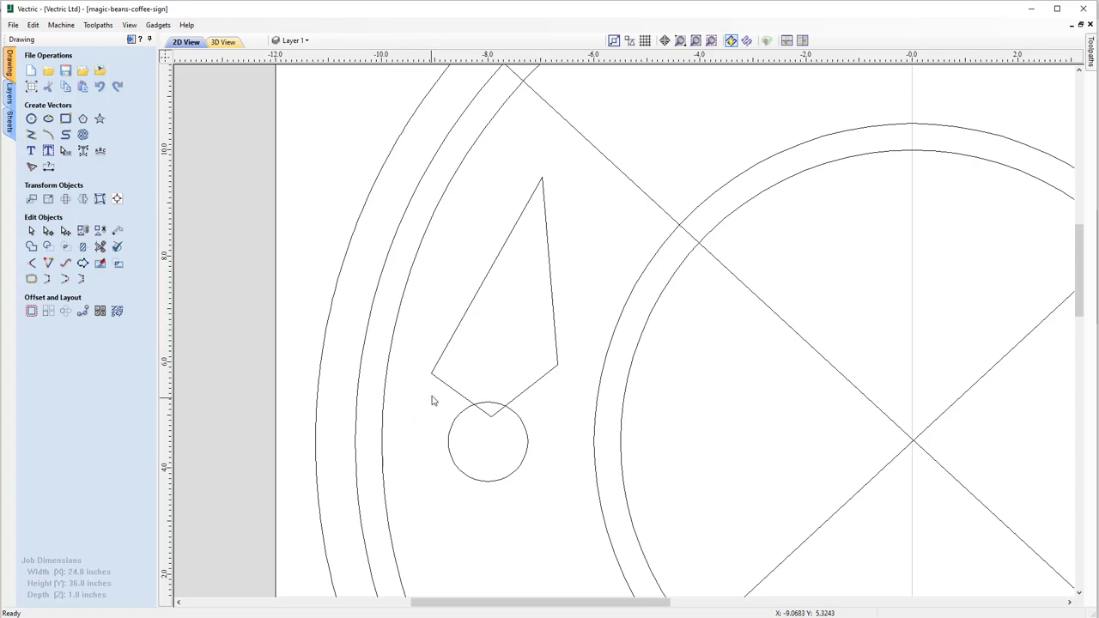
Smooth the kite's two side corner points together in node editing, leaving its tip and base points as corners
click(441, 384)
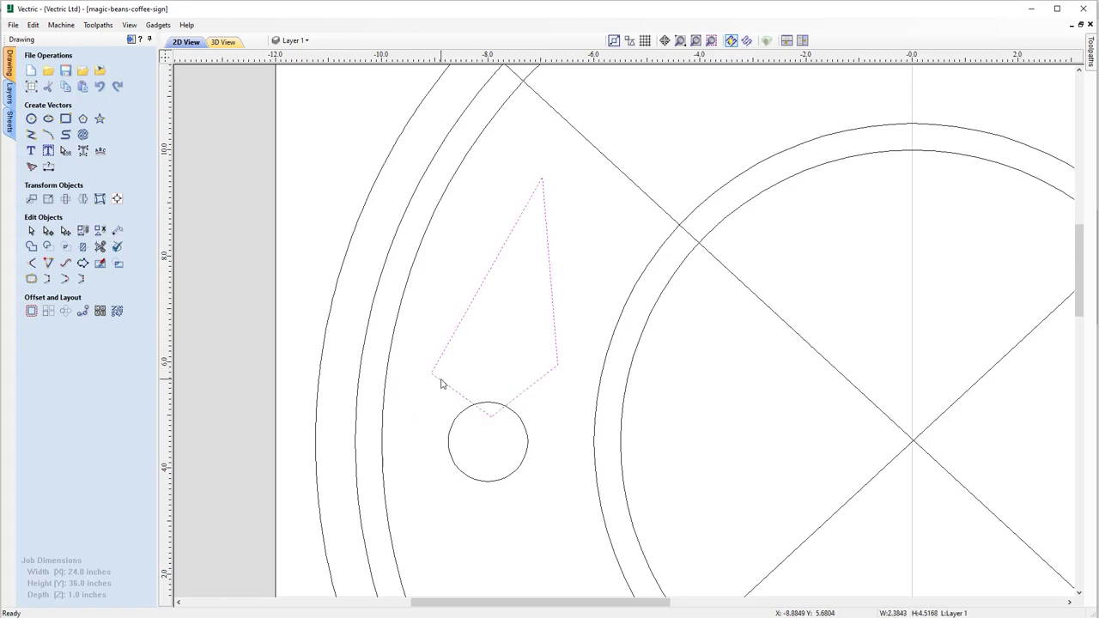
click(47, 230)
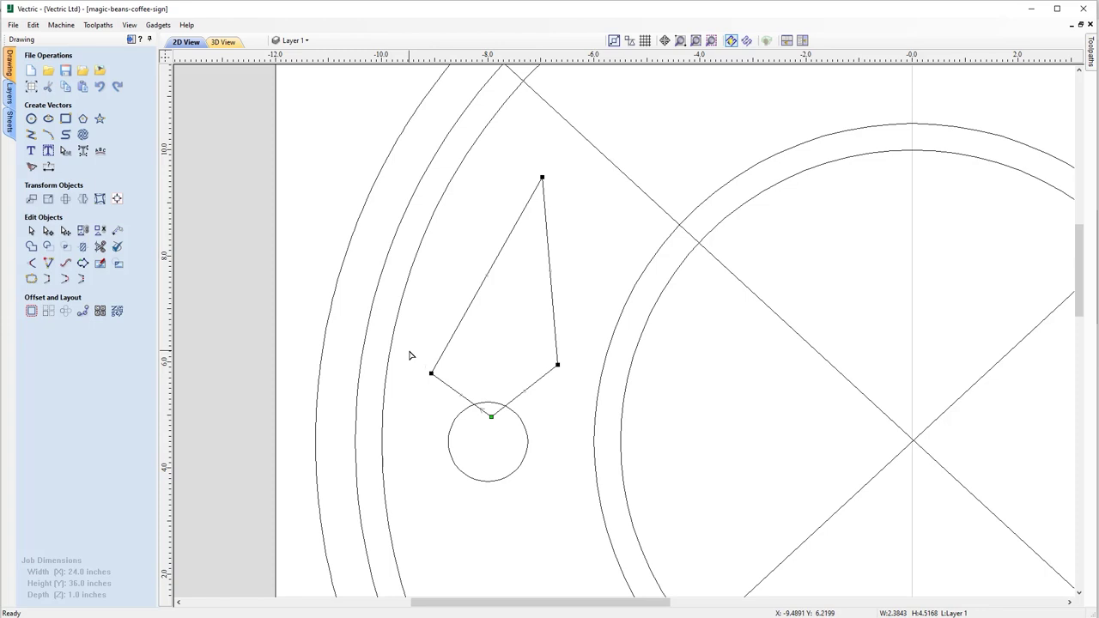
drag(406, 346, 574, 386)
drag(574, 386, 575, 386)
shift+click(558, 364)
right_click(431, 375)
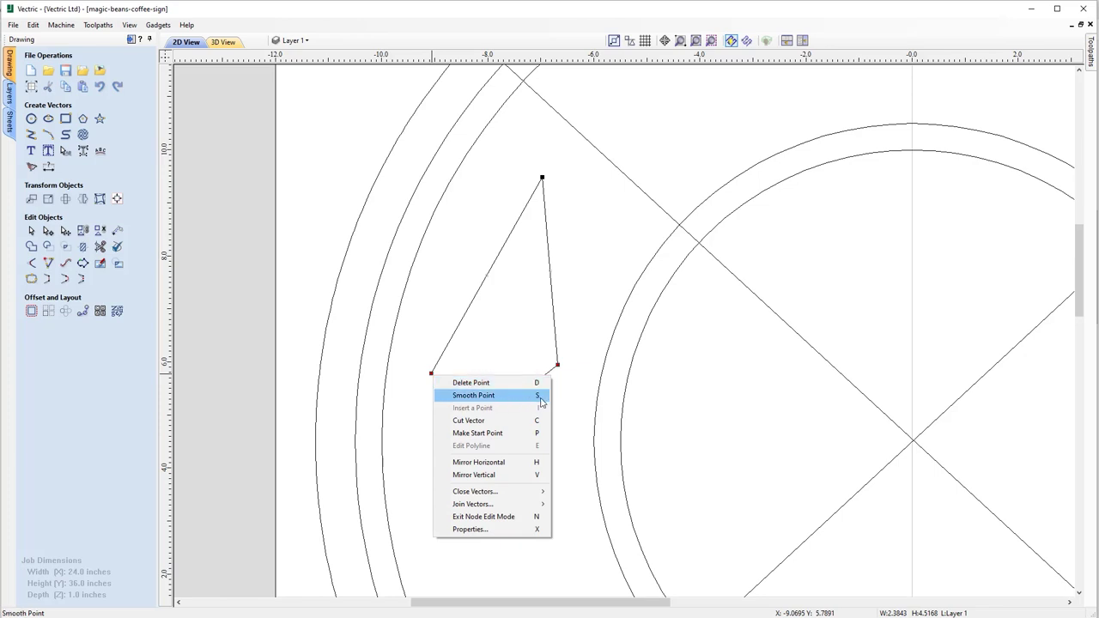
key(Escape)
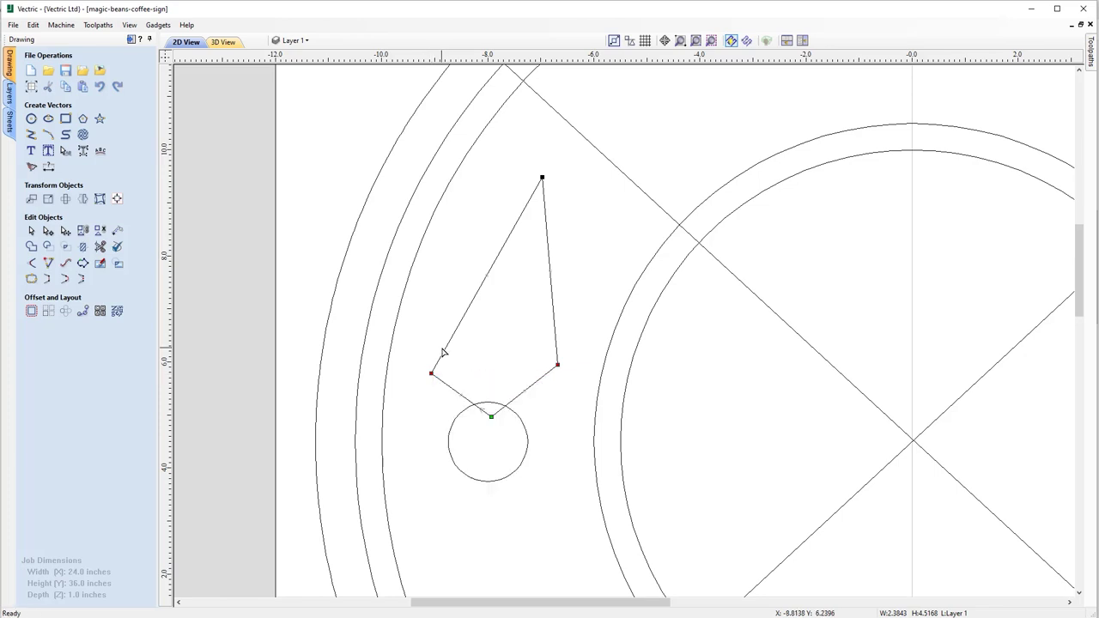
key(s)
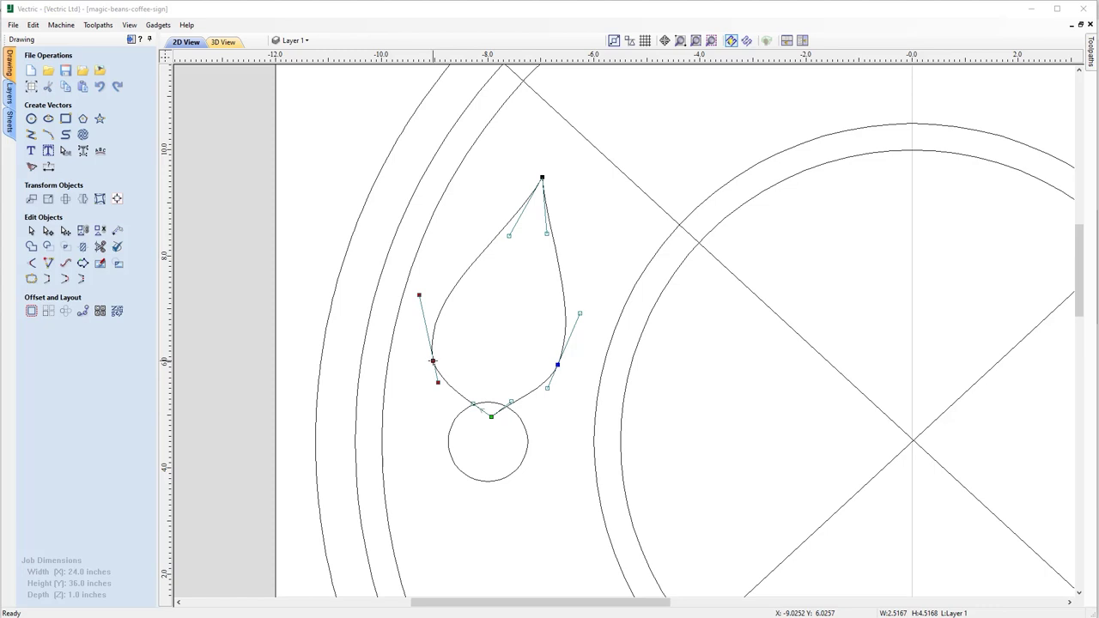
Move the petal's two smoothed side nodes slightly inward to narrow the shape to about 2.2 inches
click(433, 360)
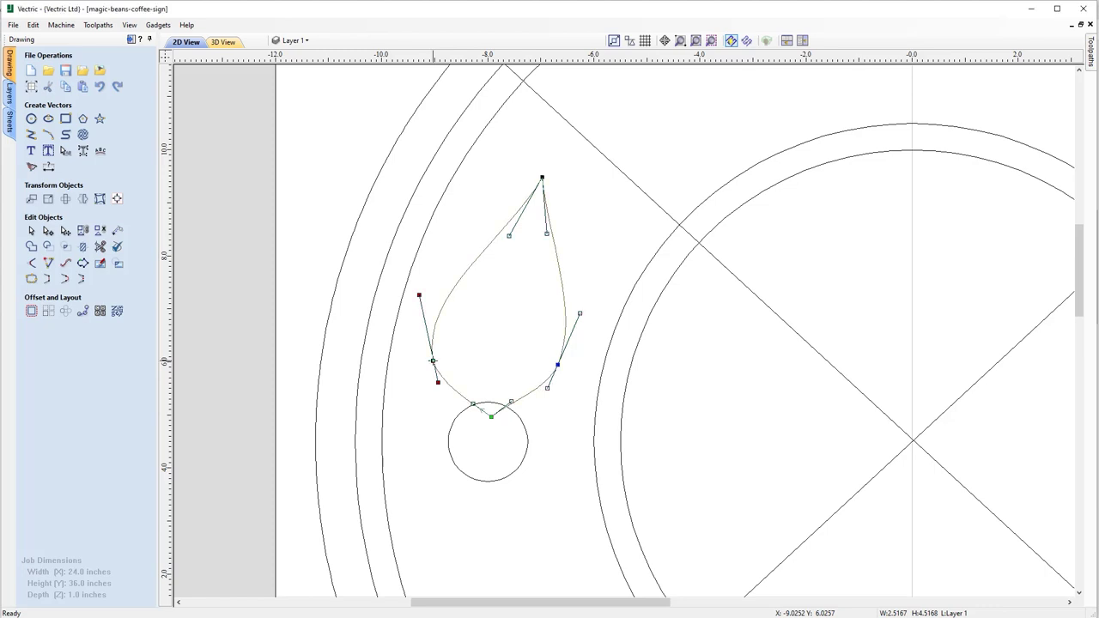
mouse_move(433, 360)
mouse_down()
mouse_move(439, 350)
mouse_move(435, 361)
mouse_up()
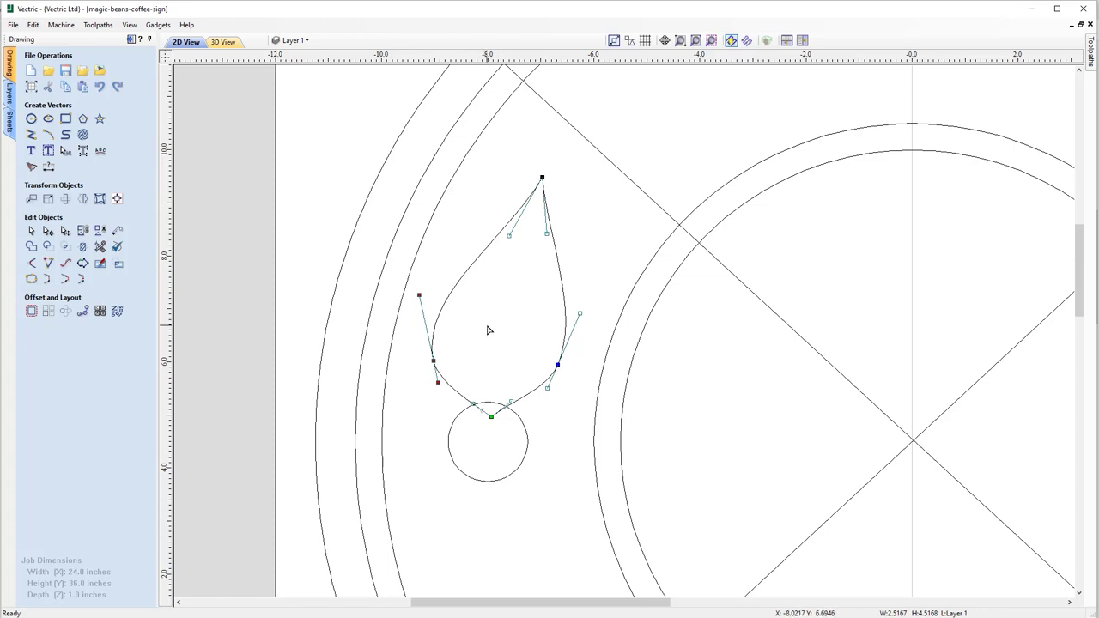
drag(559, 367, 546, 364)
click(435, 362)
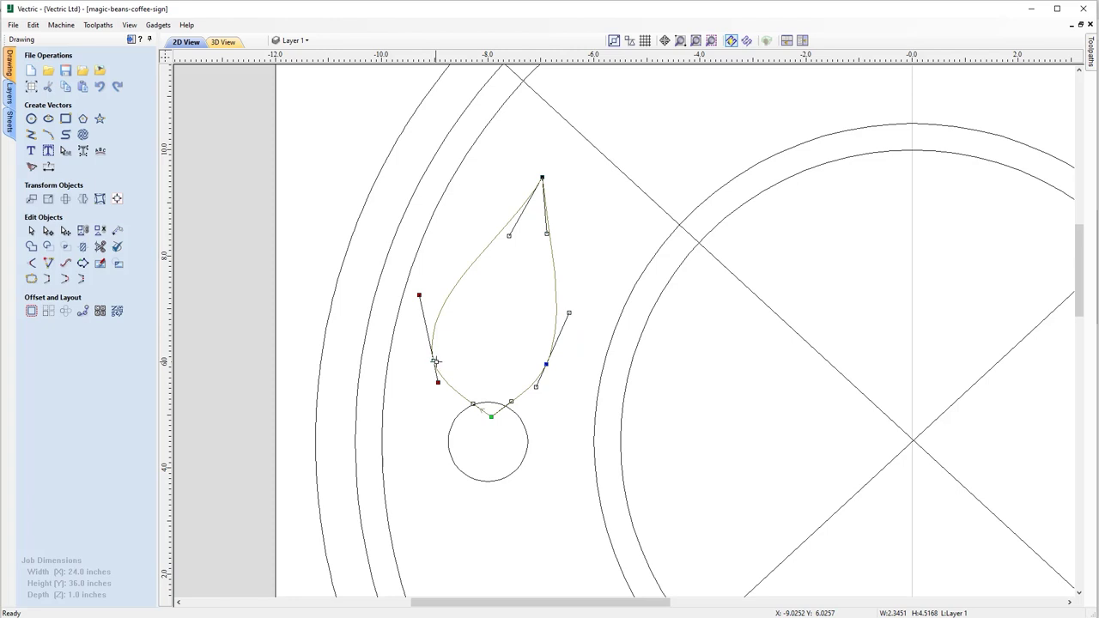
drag(436, 361, 441, 363)
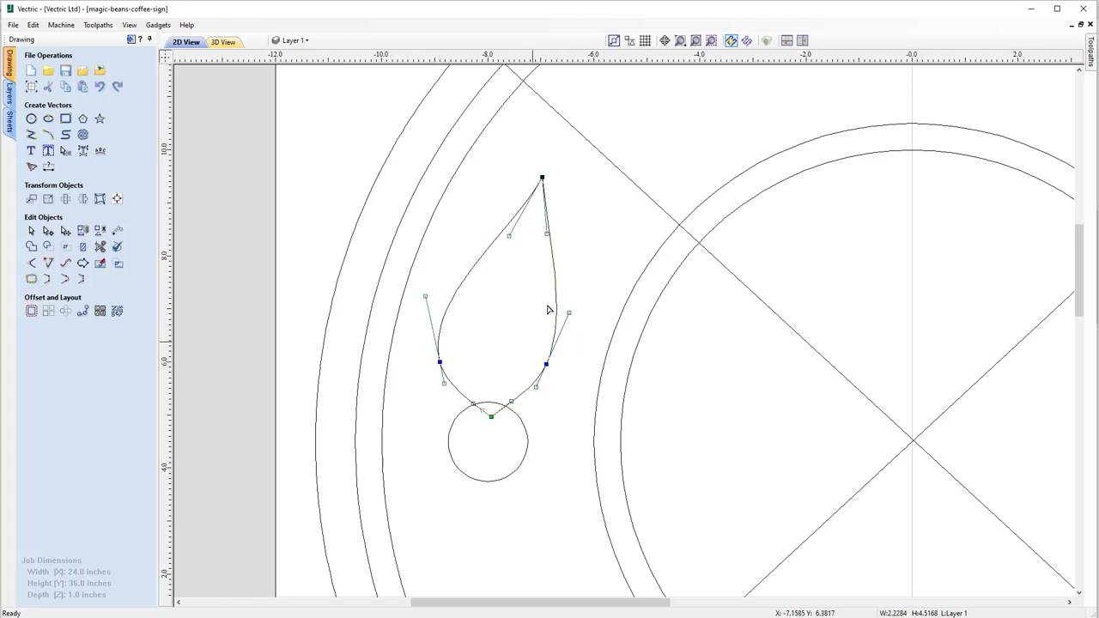
Bow the petal's left edge outward near the tip, pull its right edge inward, and round its base with the Bezier handles
drag(508, 234, 487, 223)
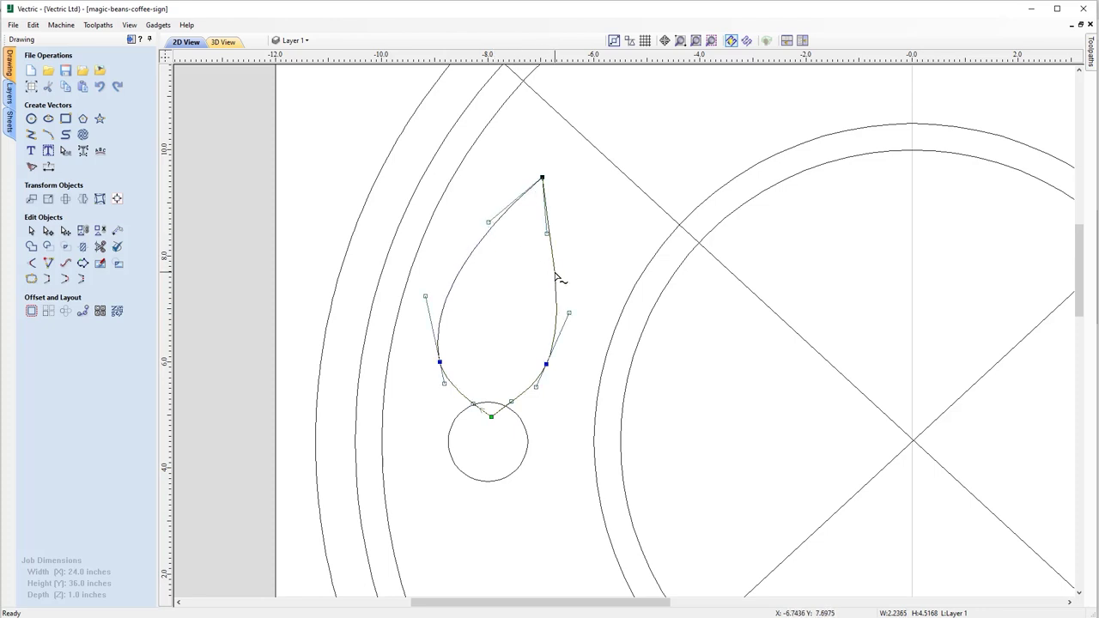
mouse_move(556, 277)
mouse_down()
mouse_move(546, 272)
mouse_move(562, 274)
mouse_move(550, 283)
mouse_up()
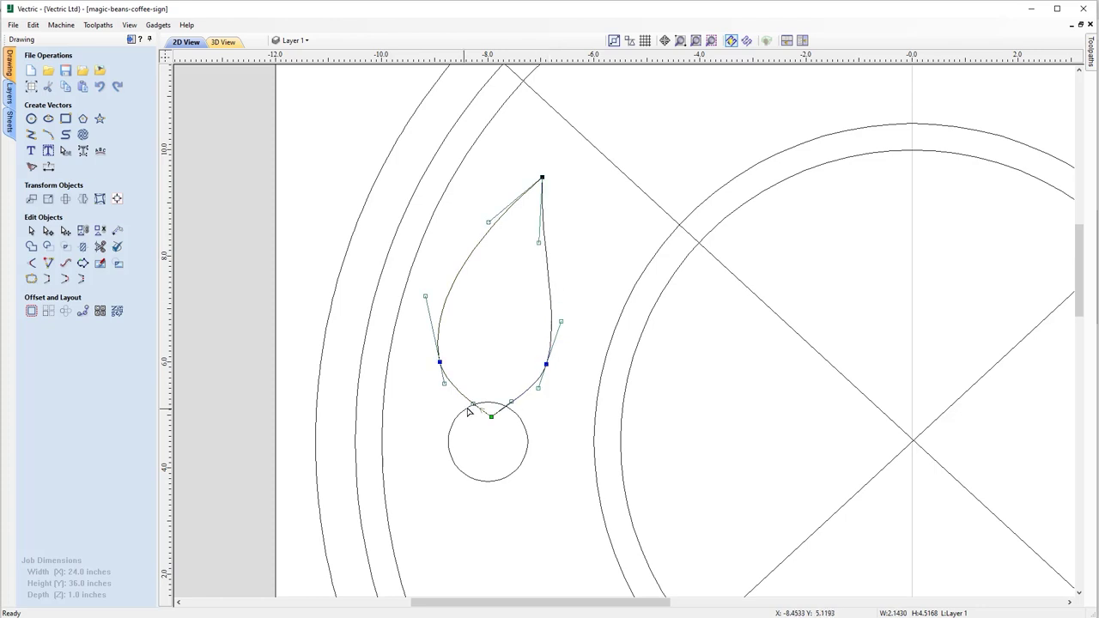
drag(472, 404, 524, 408)
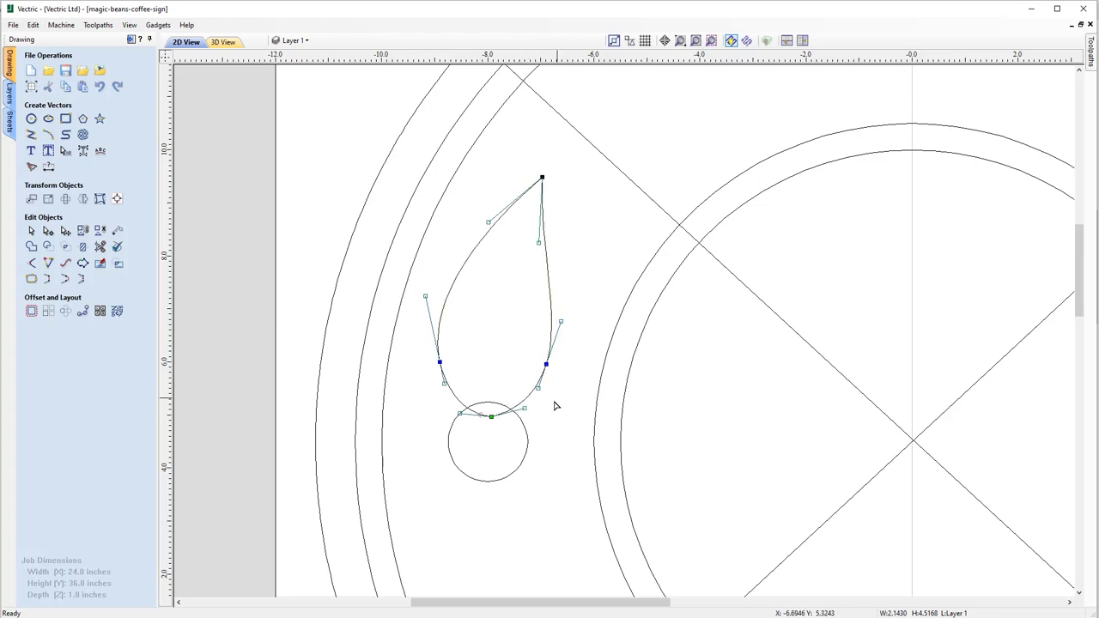
click(407, 449)
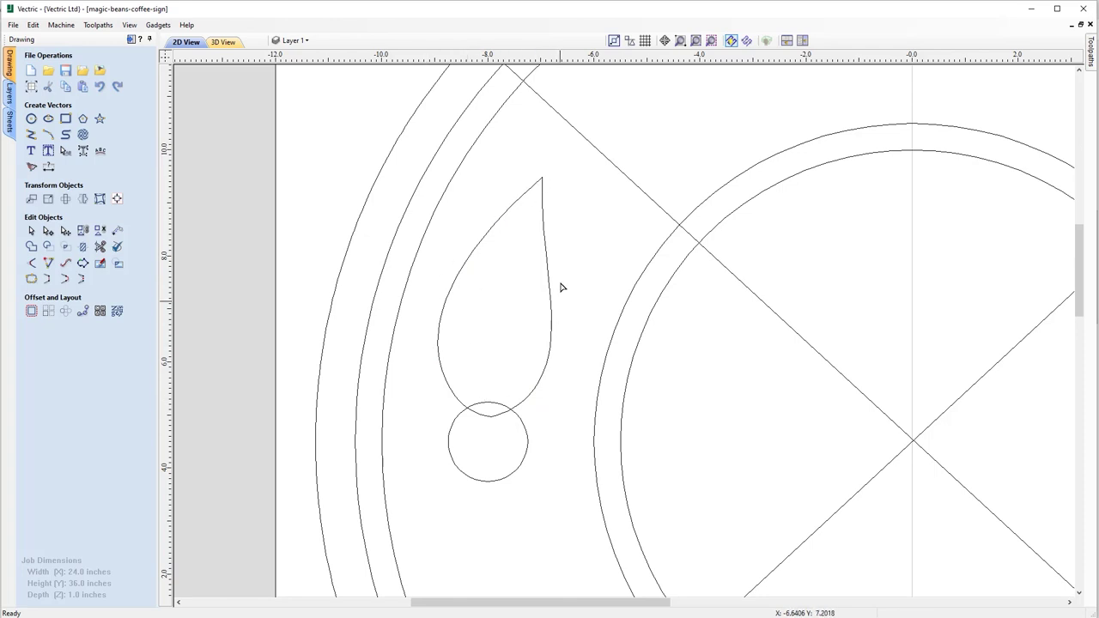
Refine the petal's Bezier handles for a fuller left edge and a concave right edge, and raise its base node slightly
click(541, 185)
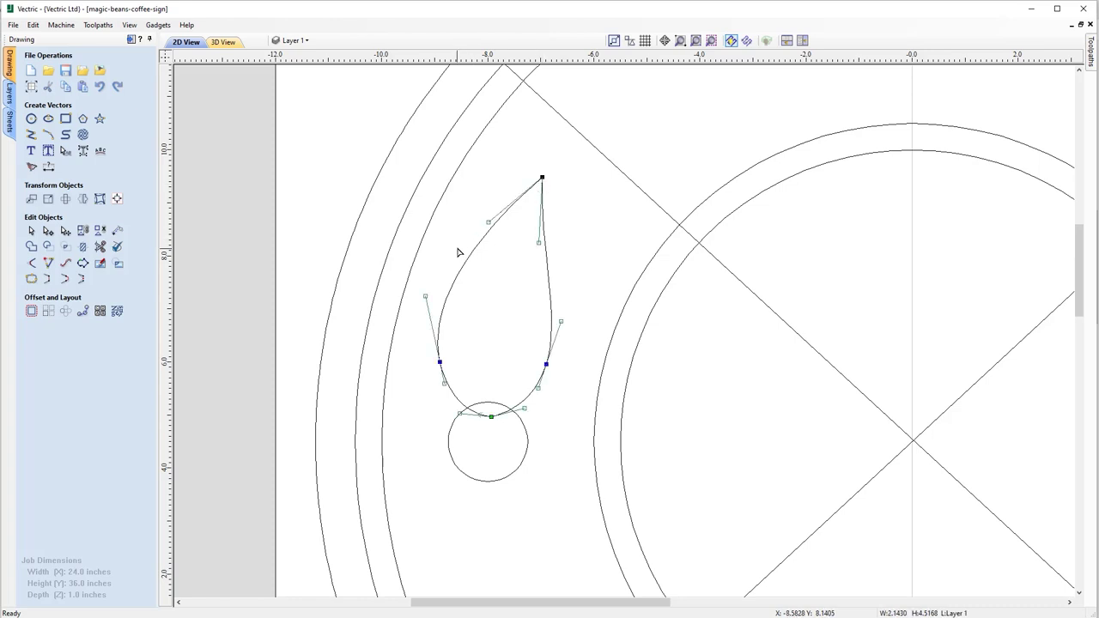
drag(423, 297, 418, 298)
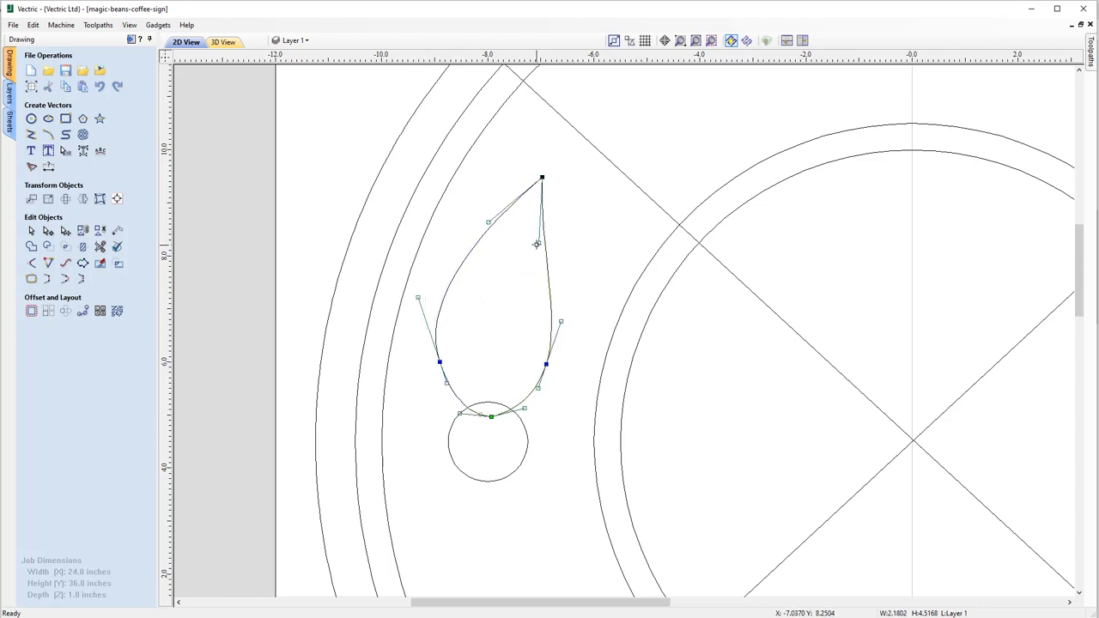
drag(538, 243, 532, 242)
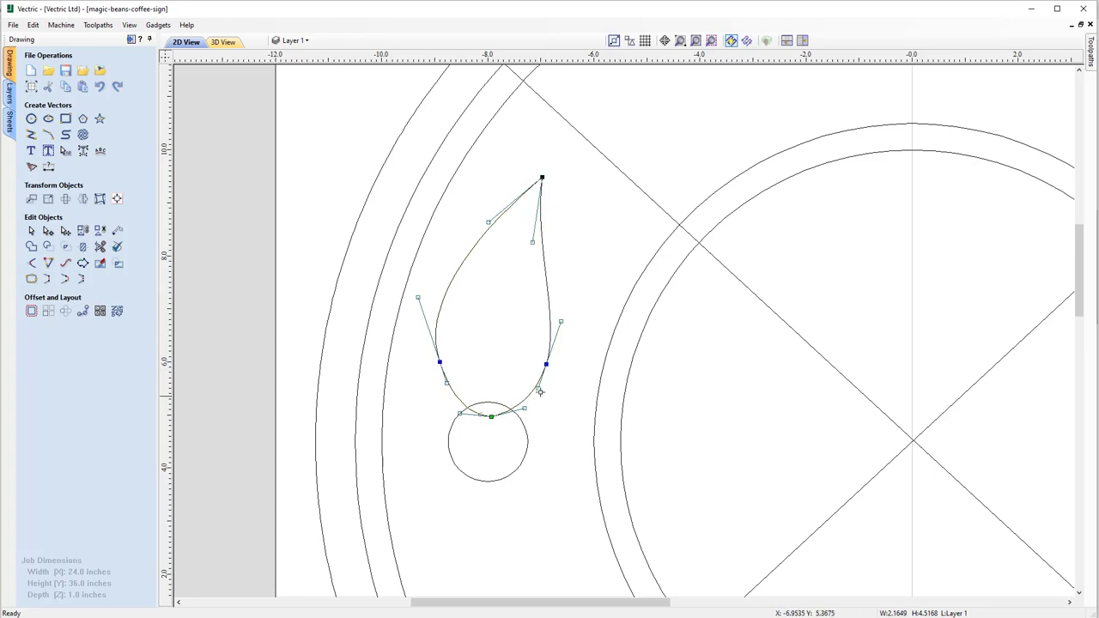
drag(538, 389, 544, 391)
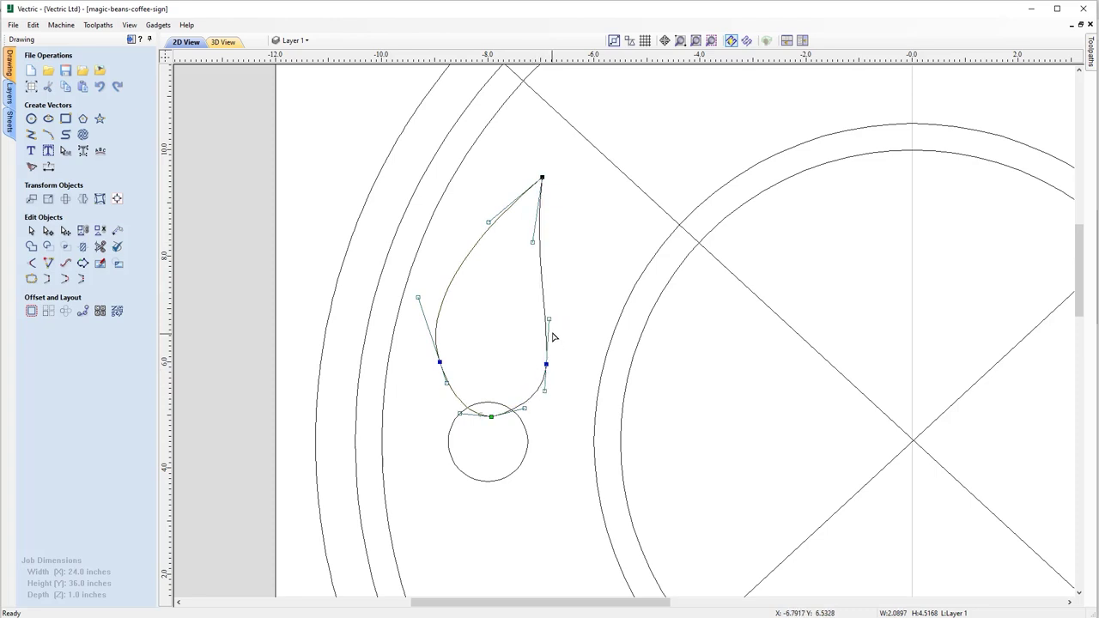
drag(548, 317, 537, 317)
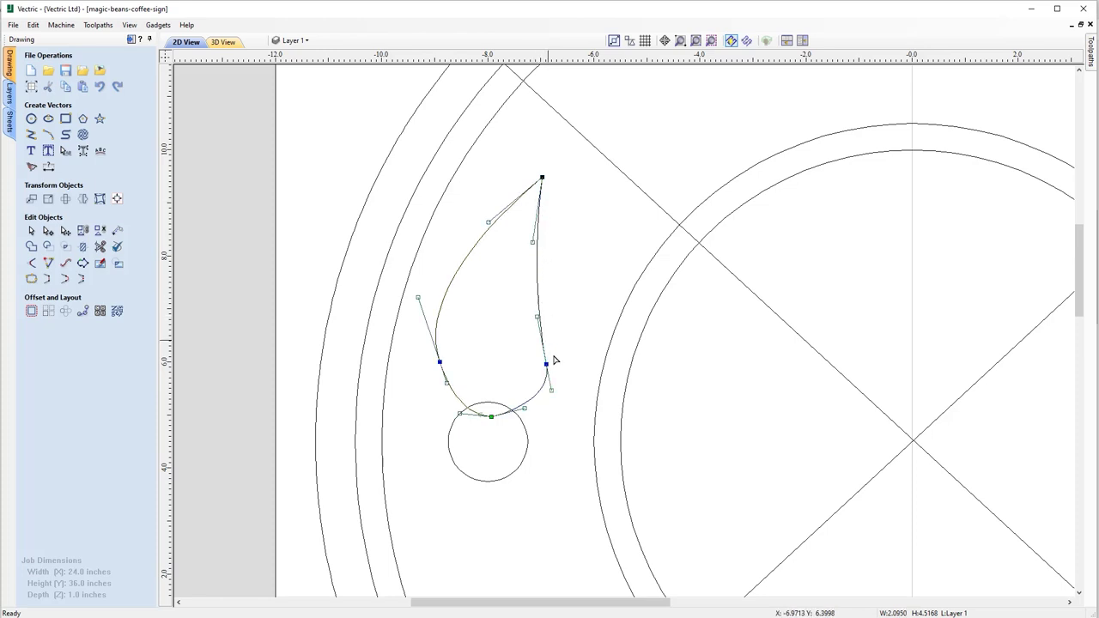
drag(491, 418, 491, 411)
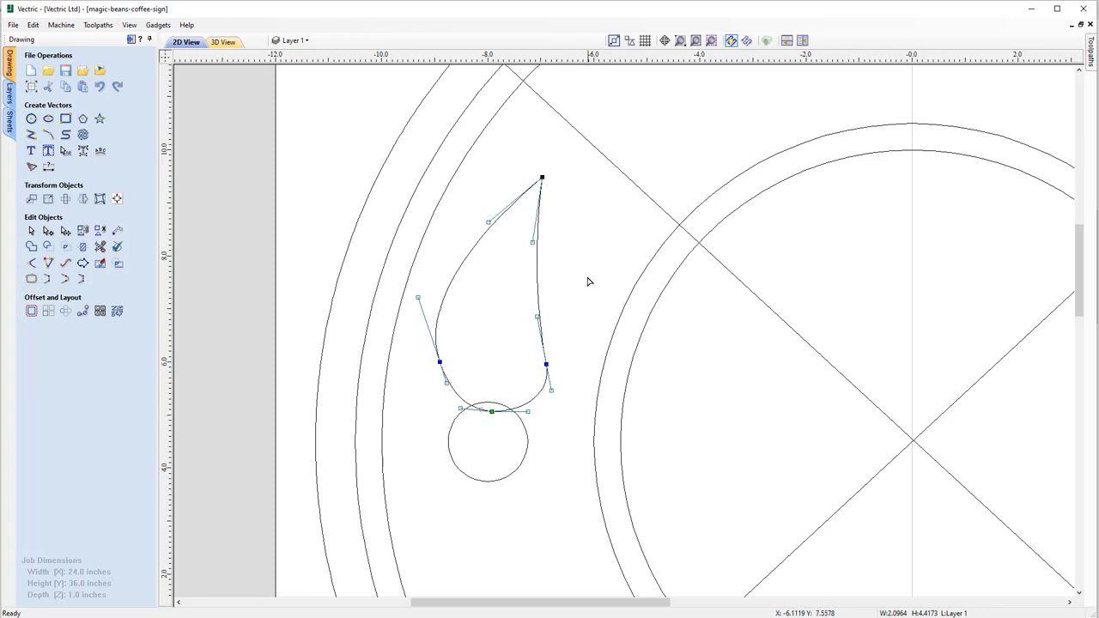
click(581, 206)
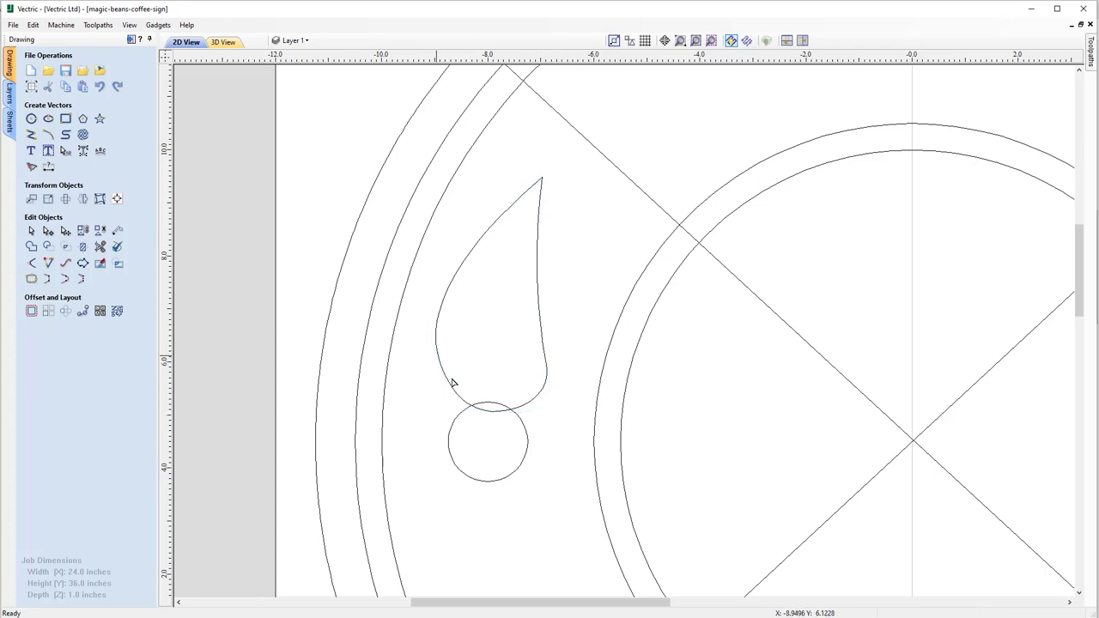
Raise the petal's right side node slightly and fine-tune the handle above it to ease the curve along that edge
click(538, 290)
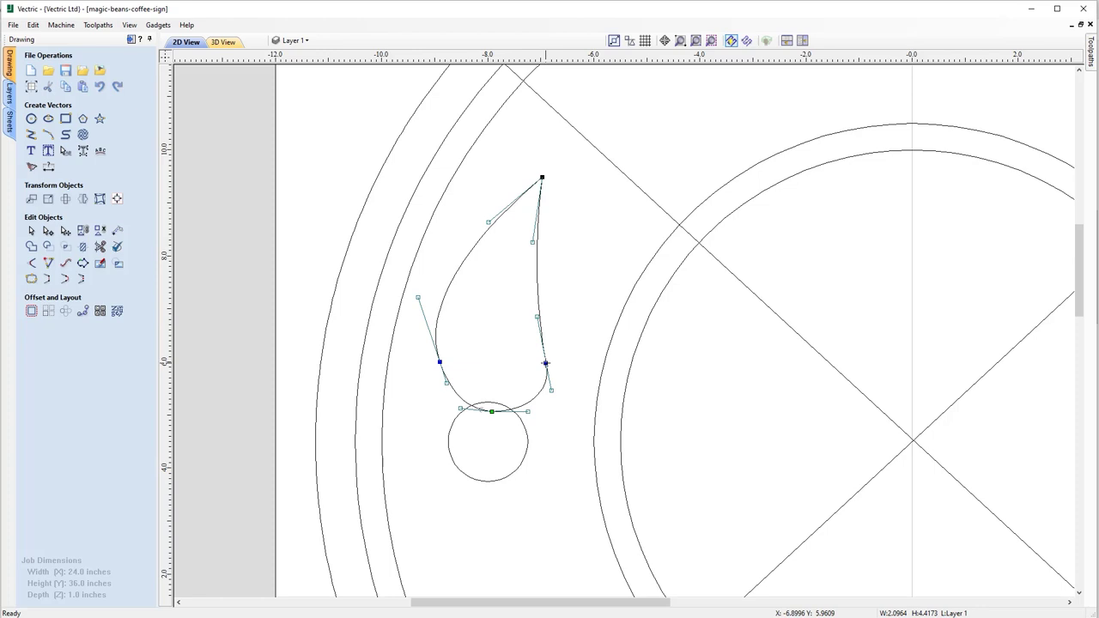
click(547, 364)
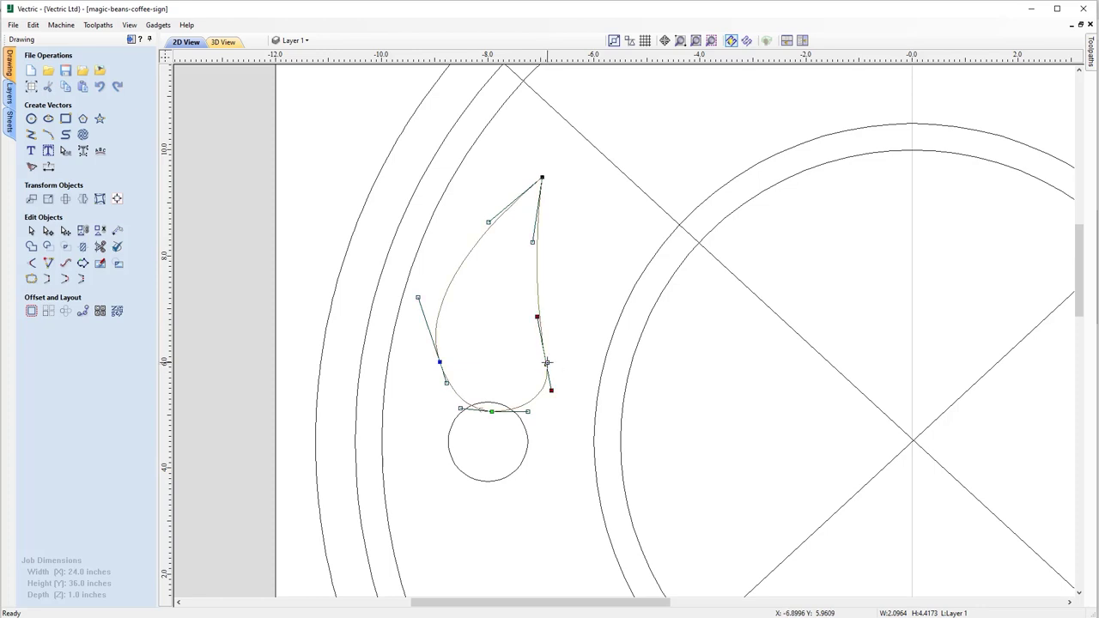
click(547, 359)
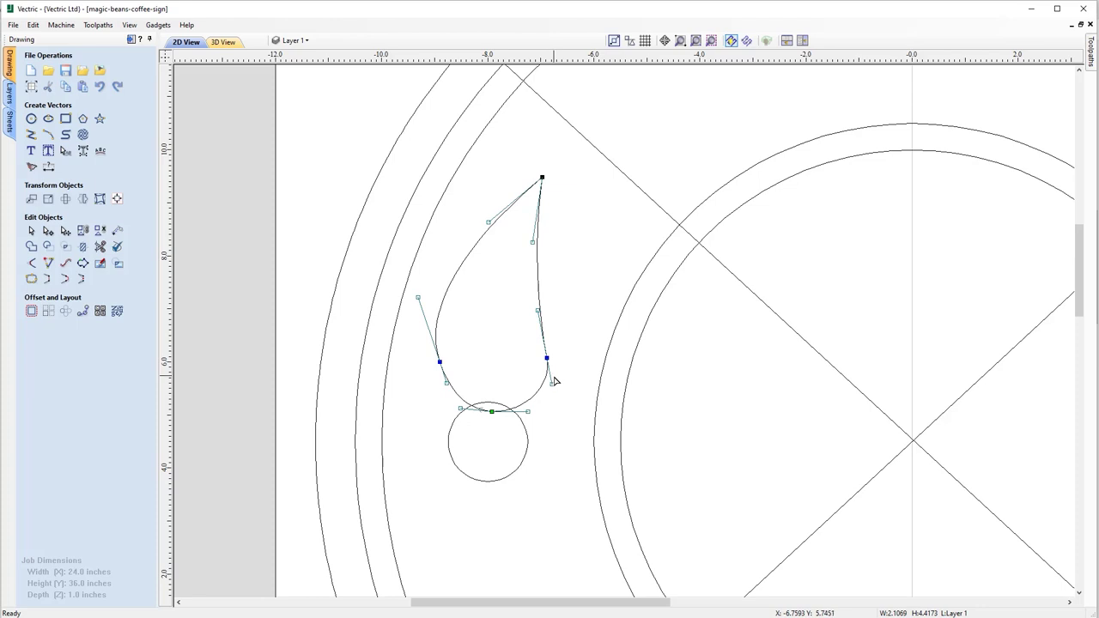
click(537, 312)
key(p)
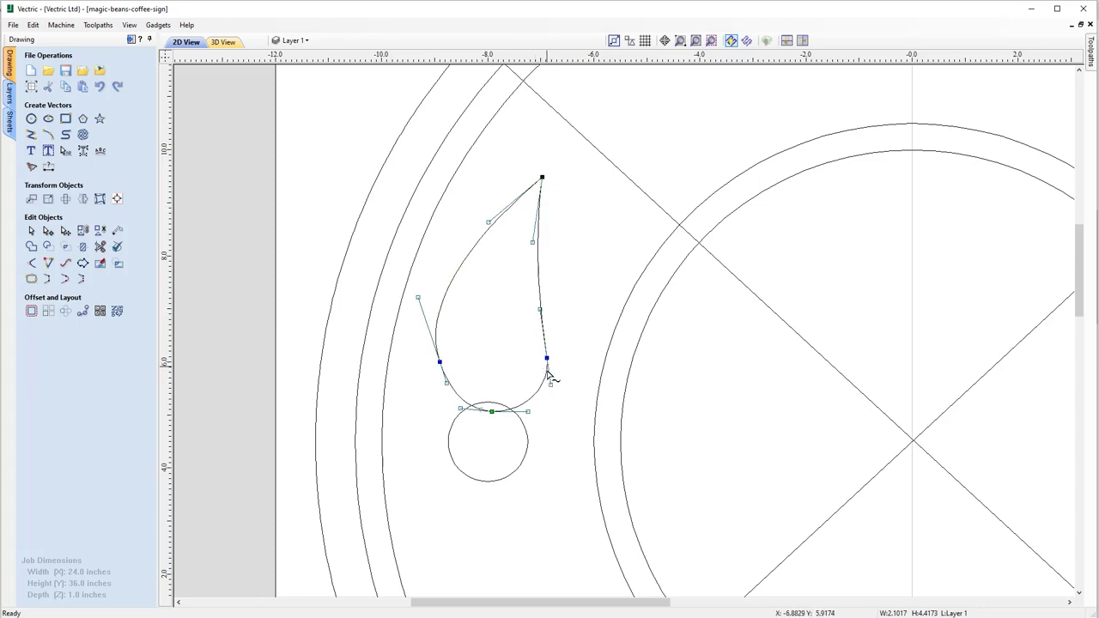
scroll(541, 372, up, 2)
click(644, 263)
middle_drag(618, 211, 610, 291)
scroll(585, 280, down, 2)
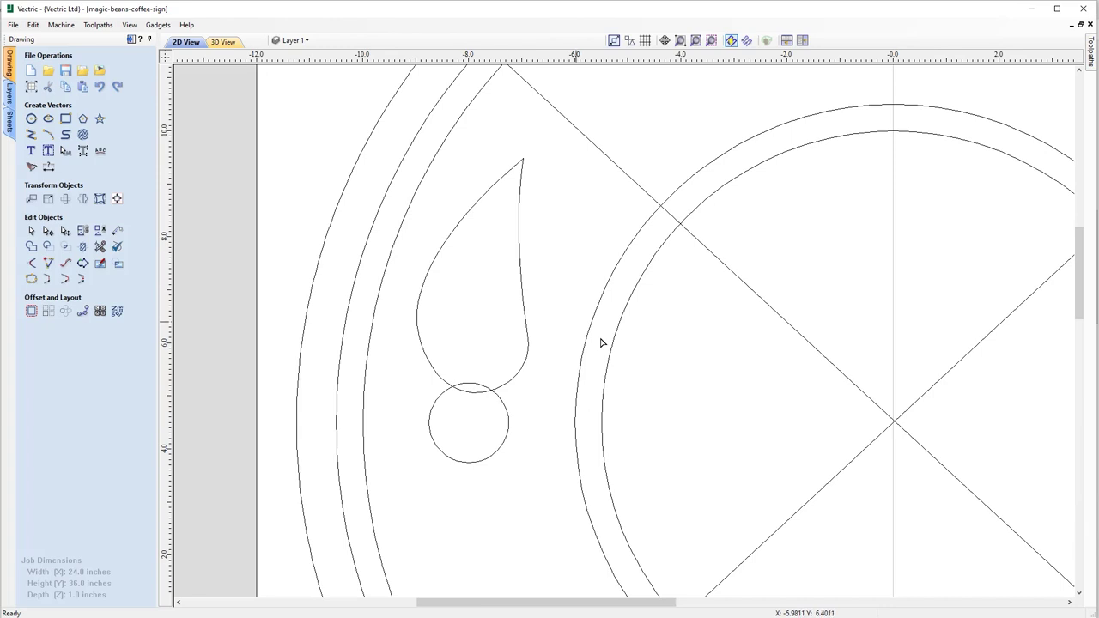
click(695, 42)
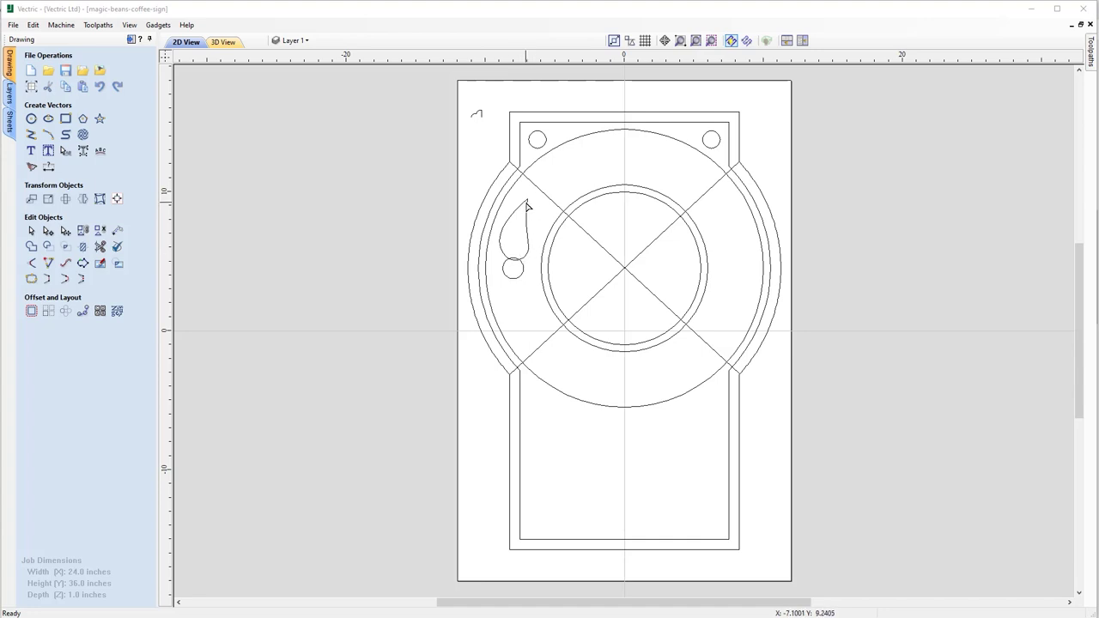
Cut the petal vector open at its base node, where it overlaps the small circle
scroll(526, 206, up, 3)
click(528, 201)
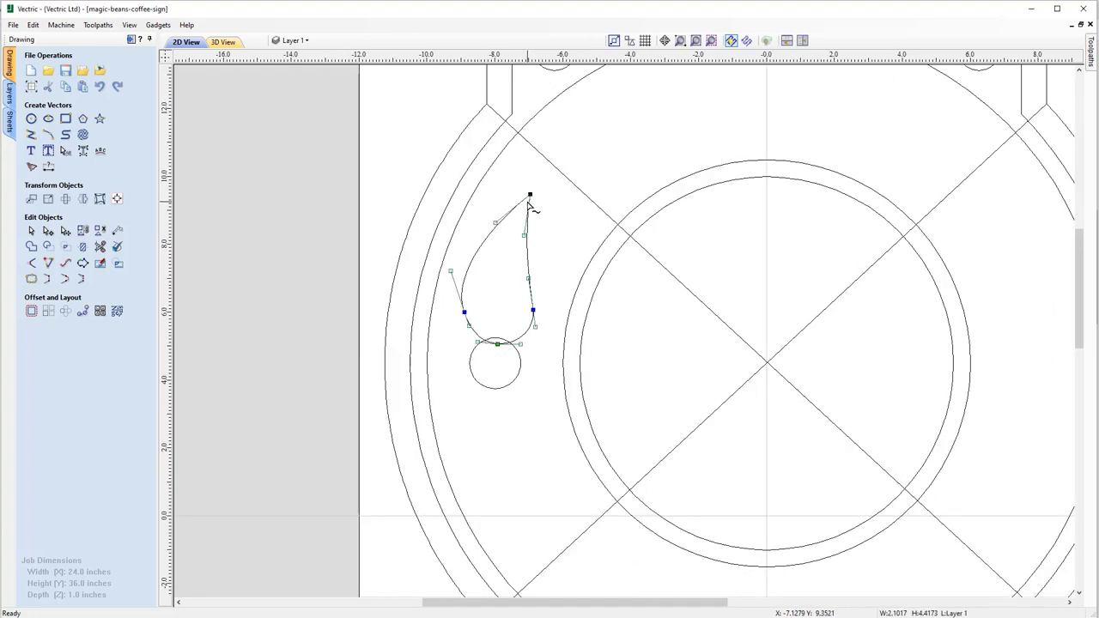
scroll(528, 205, up, 2)
scroll(528, 205, up, 2)
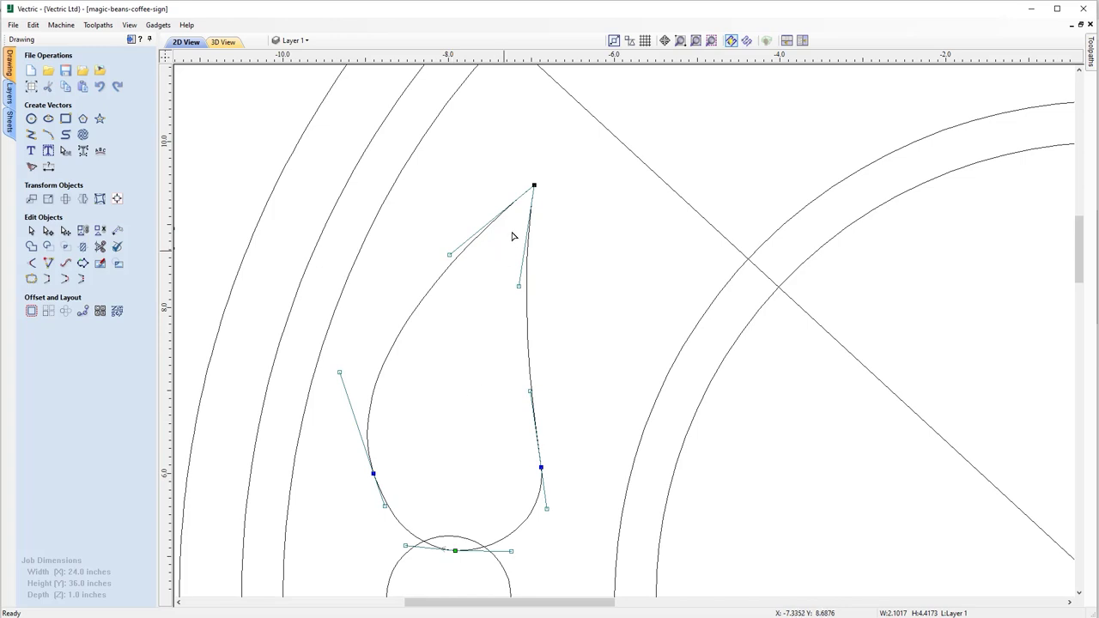
click(533, 184)
scroll(456, 551, up, 3)
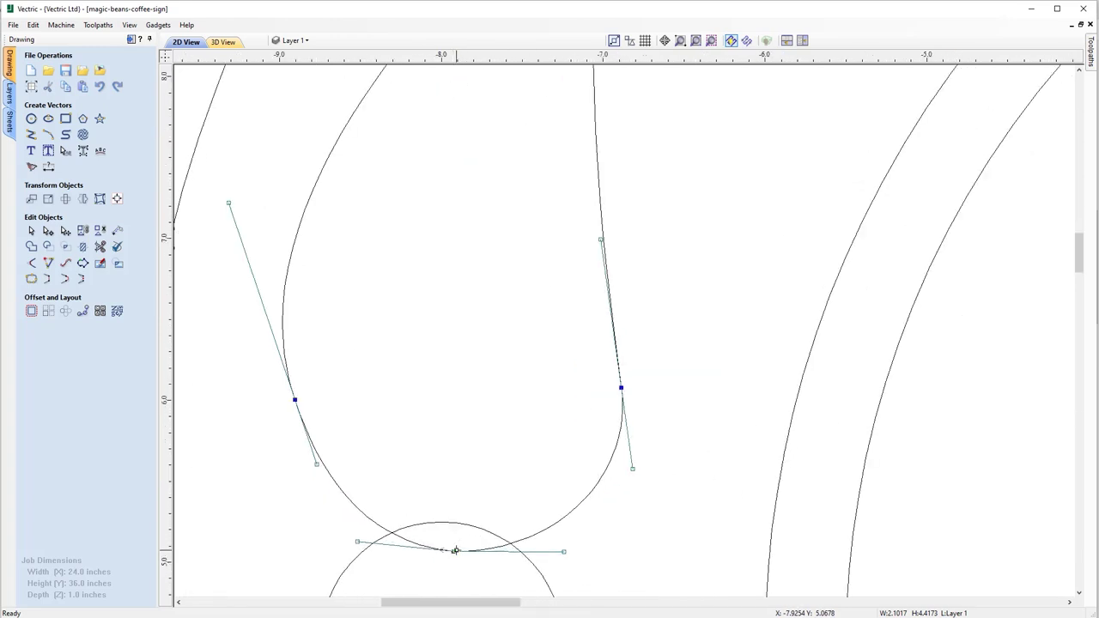
right_click(455, 551)
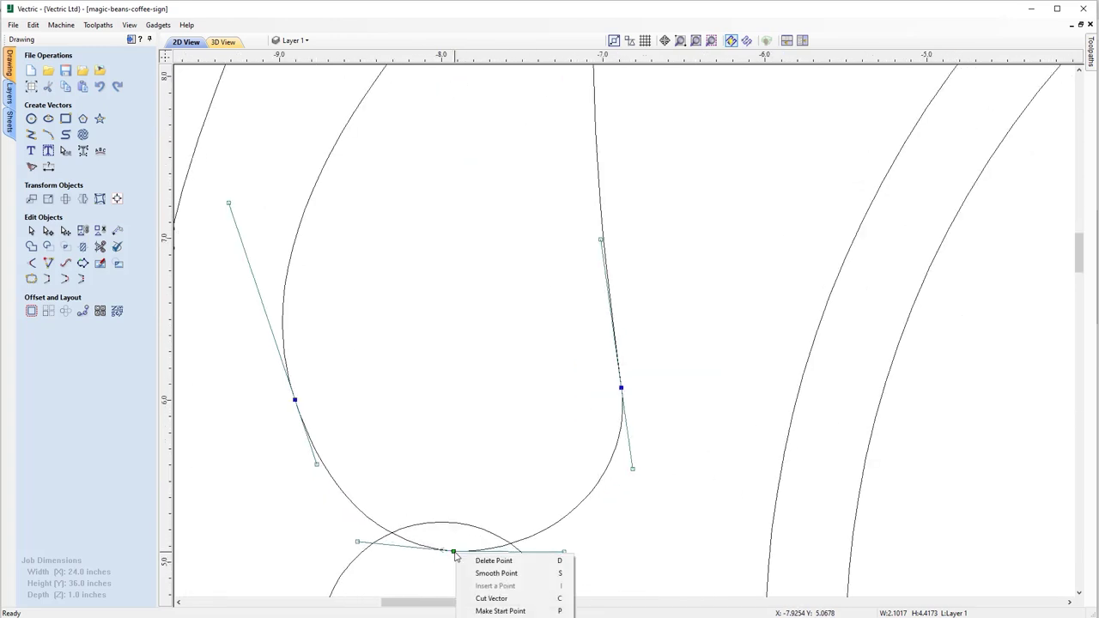
click(491, 599)
Cut the petal vector at its tip node and check that the left and right halves select separately
scroll(524, 287, down, 2)
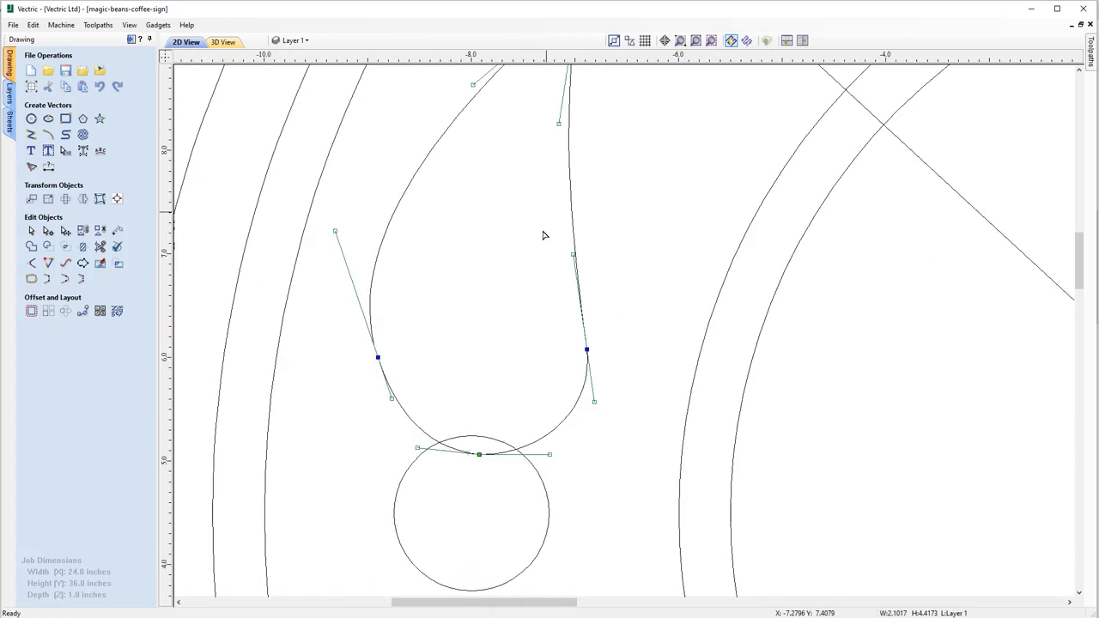
middle_drag(546, 217, 502, 374)
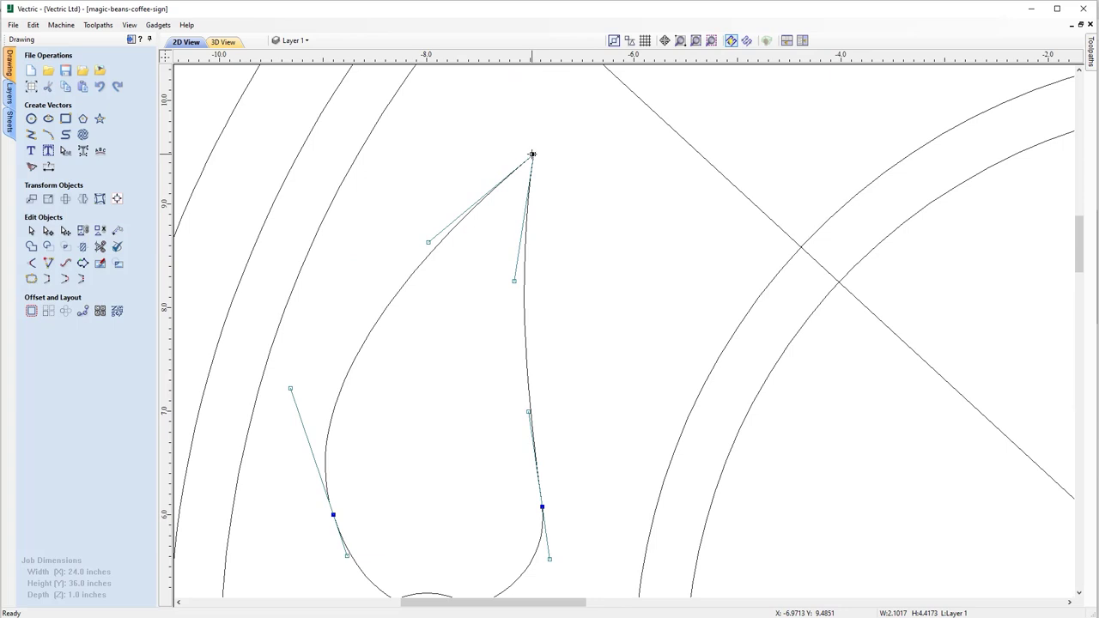
right_click(532, 154)
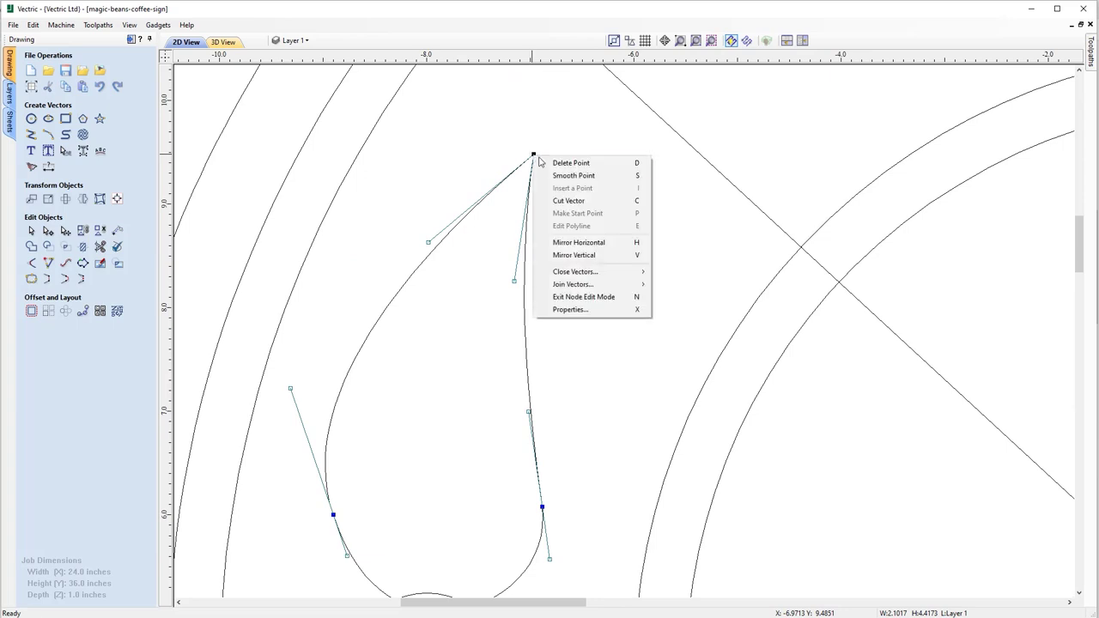
click(646, 202)
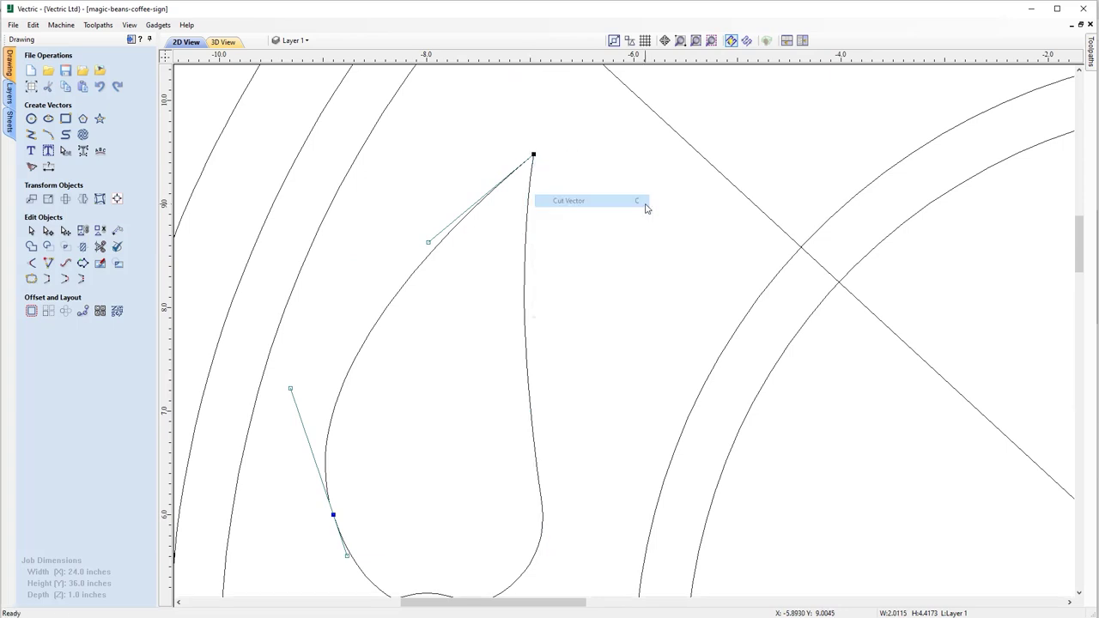
click(527, 232)
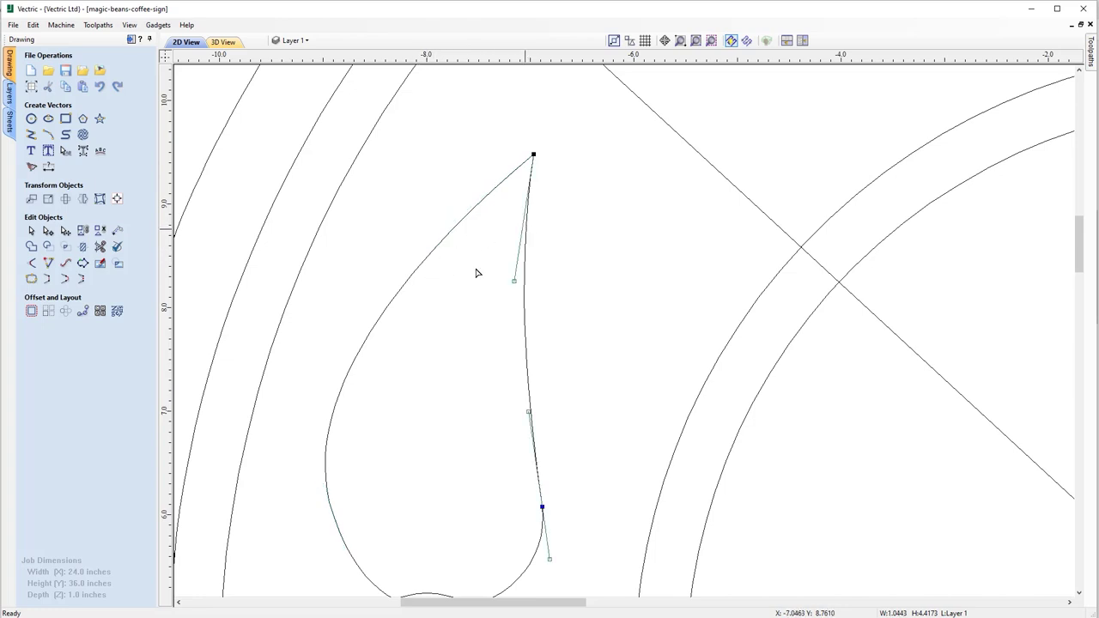
click(372, 323)
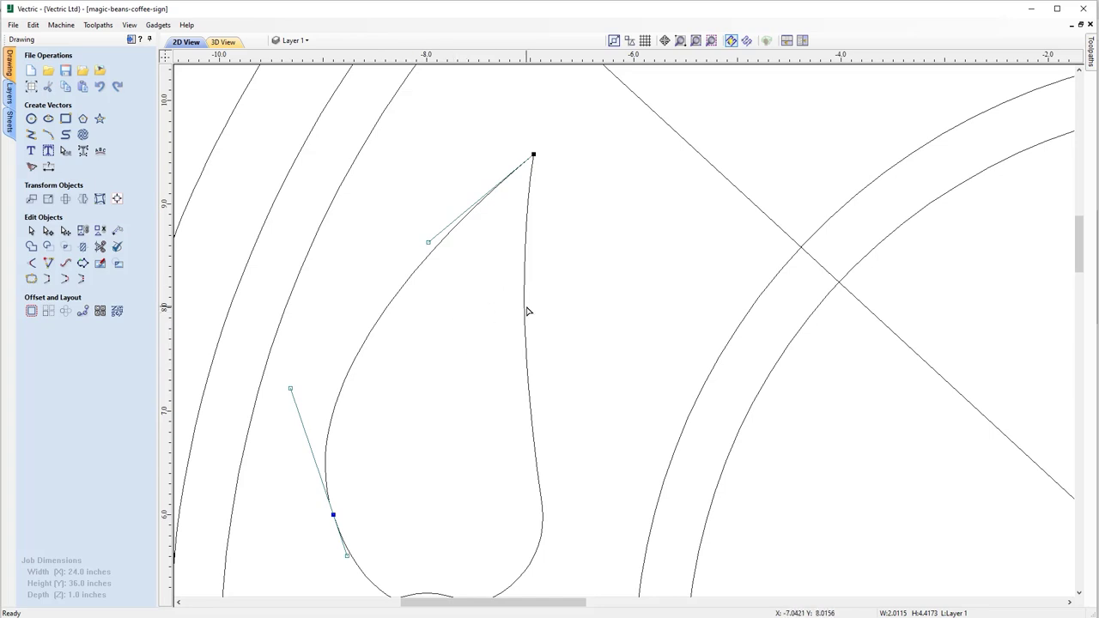
Create an ellipse 1.5 inches wide and 0.6 inches high, centred at X 0.0, Y 0.0
scroll(430, 365, down, 4)
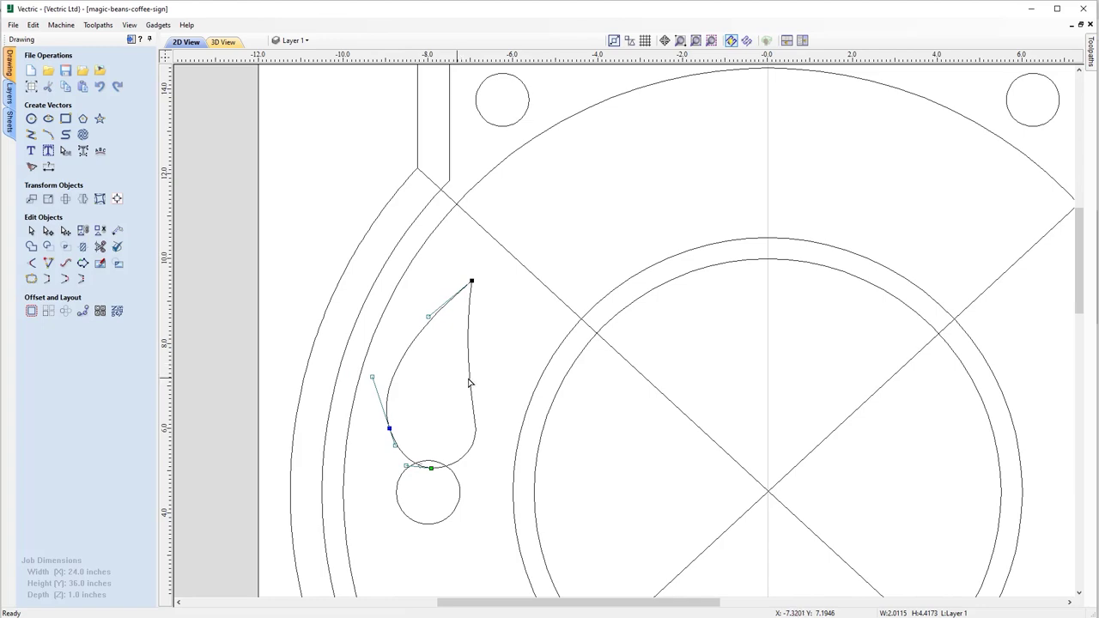
scroll(576, 237, down, 2)
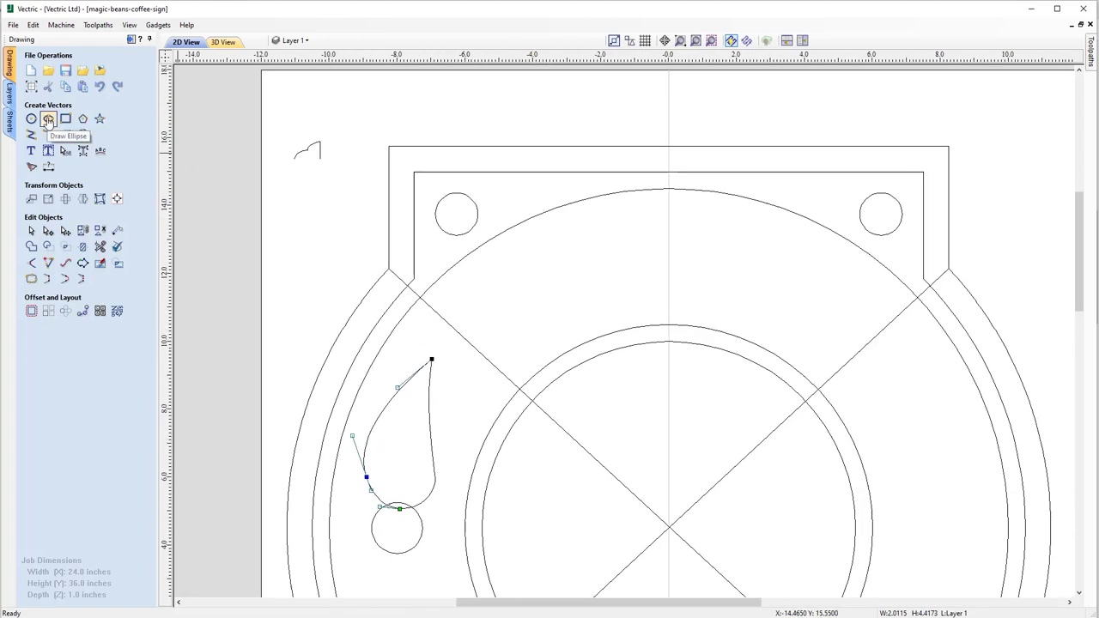
click(48, 119)
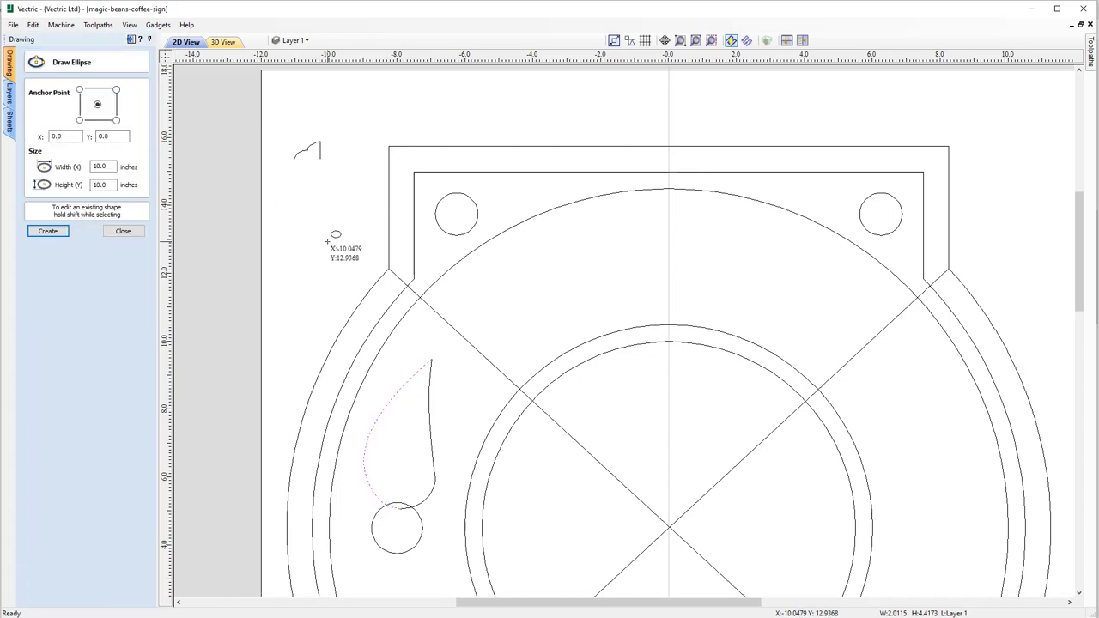
double_click(90, 166)
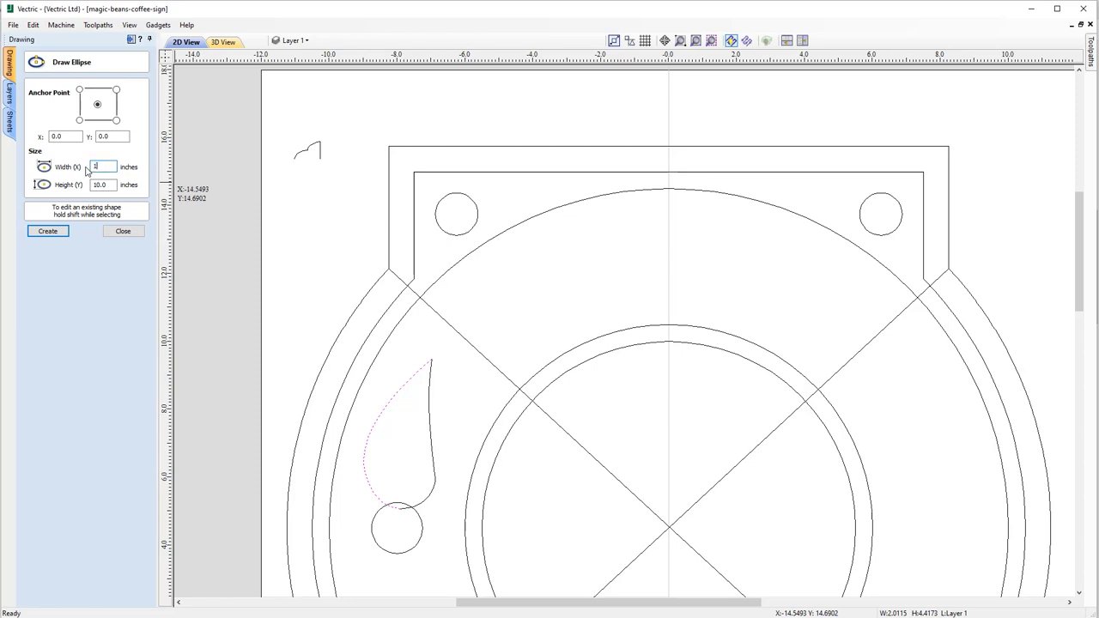
text(0.6)
click(47, 231)
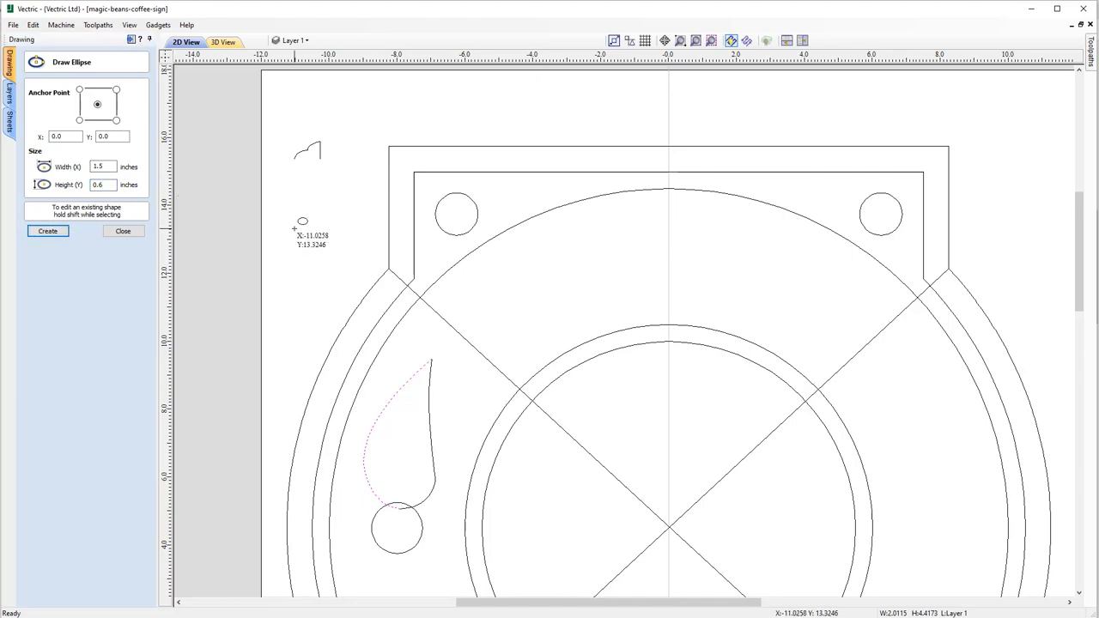
middle_drag(313, 278, 265, 182)
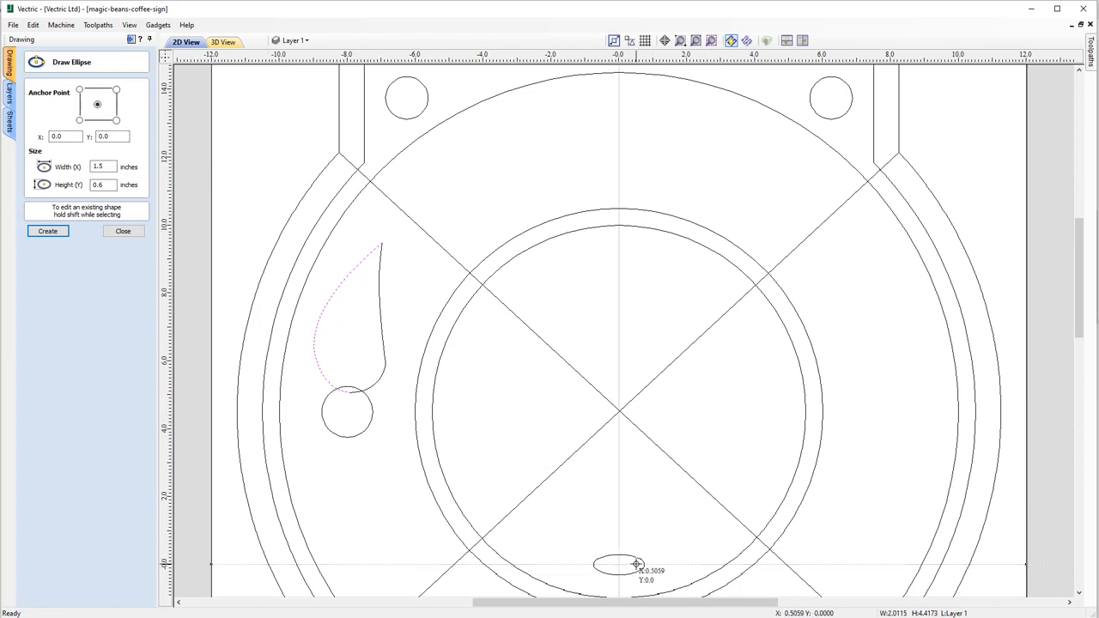
key(Escape)
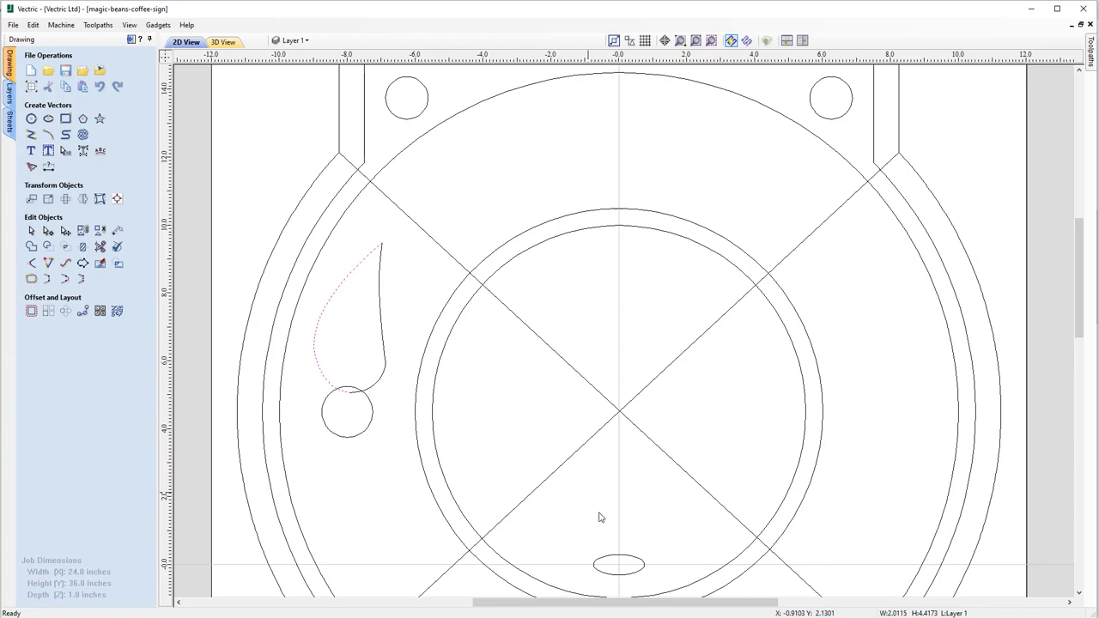
Move the ellipse outside the sign outline and line it up beneath the molding profile, matching its left end
click(624, 558)
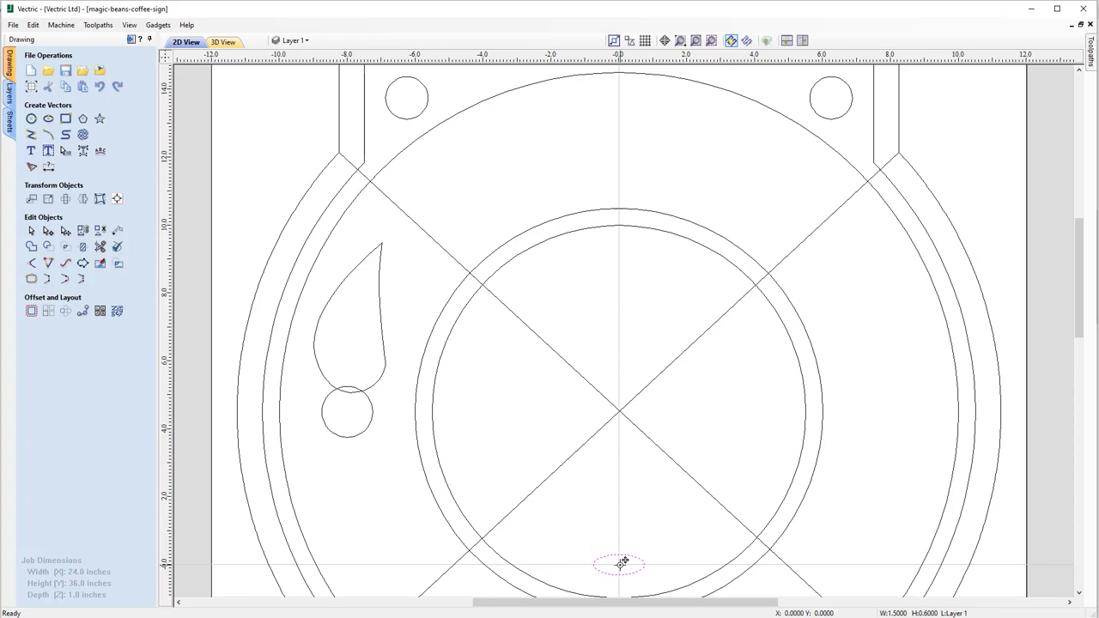
drag(620, 560, 281, 97)
middle_drag(295, 144, 269, 356)
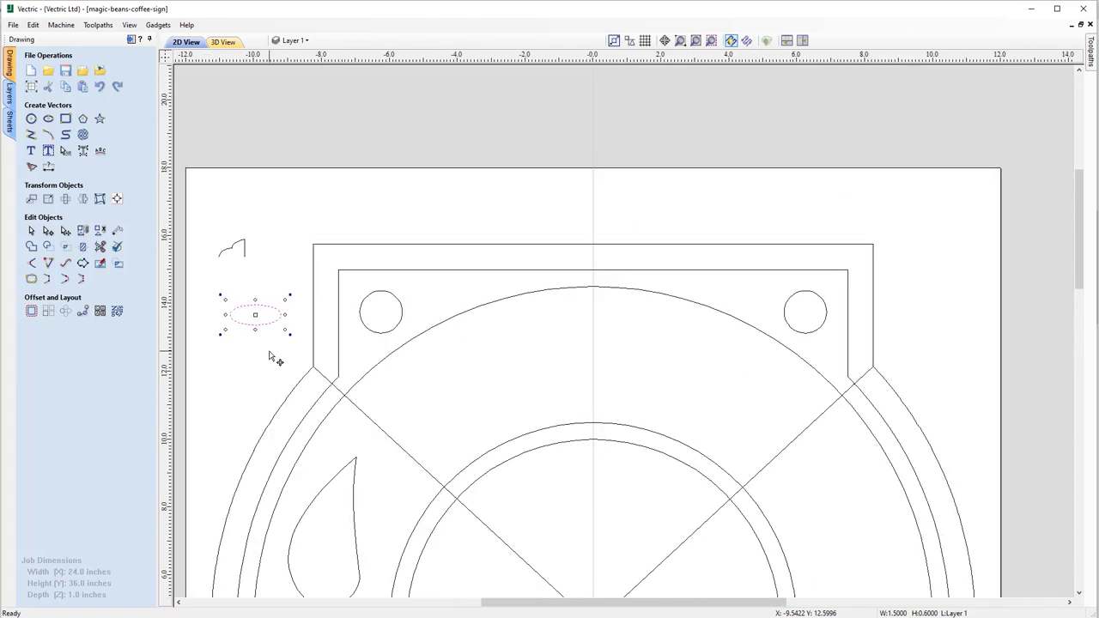
scroll(309, 331, up, 5)
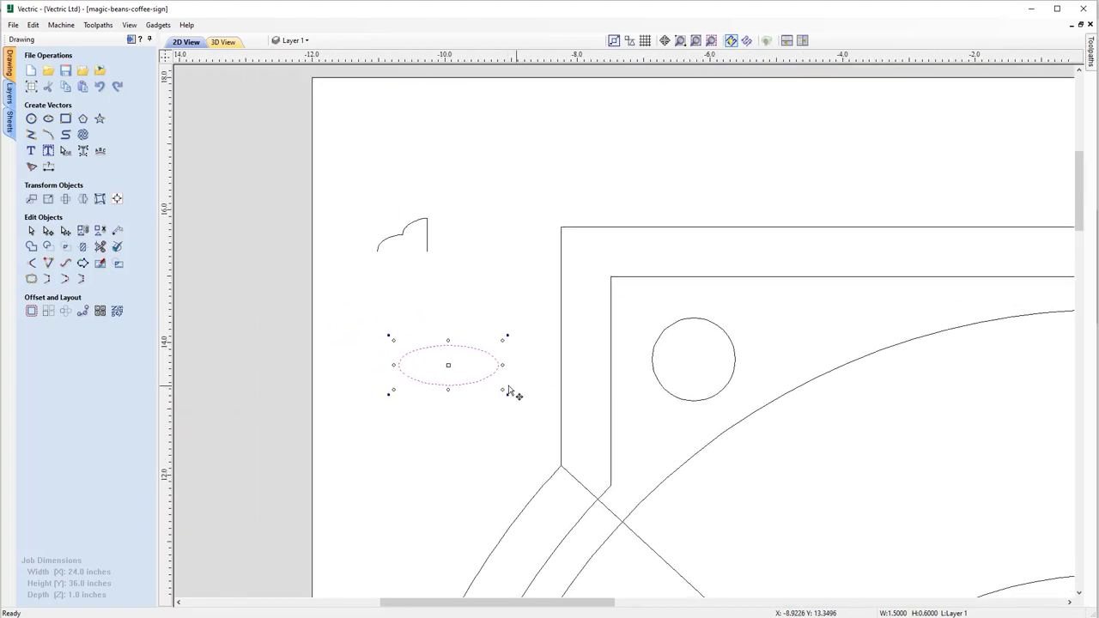
scroll(510, 392, up, 2)
drag(419, 353, 386, 357)
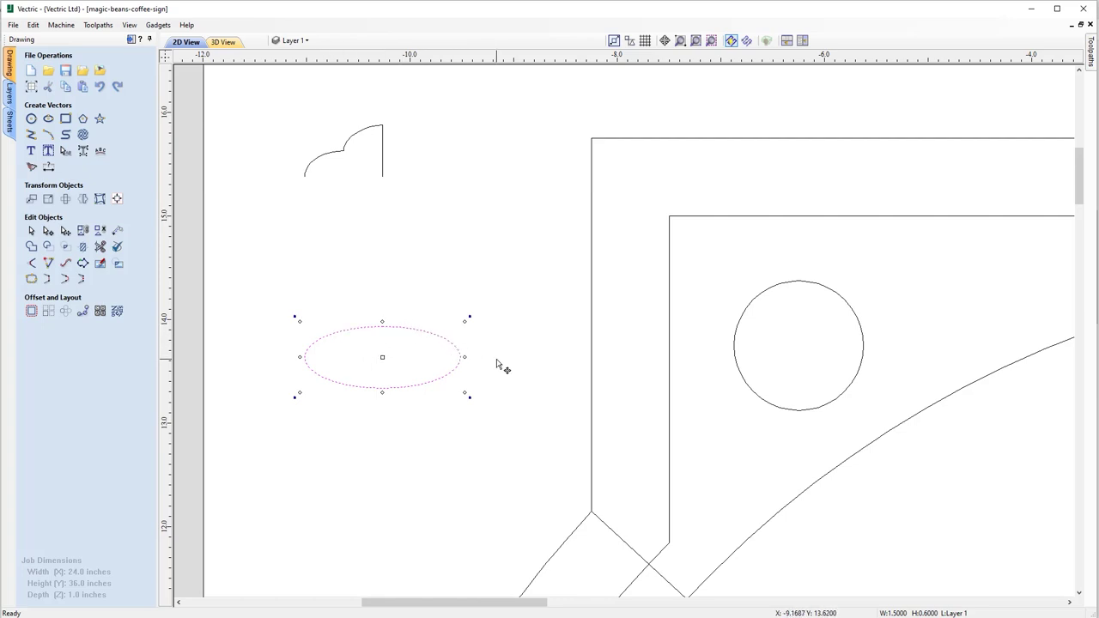
Delete the two lower spans of the ellipse in node editing, leaving only its upper arch
key(n)
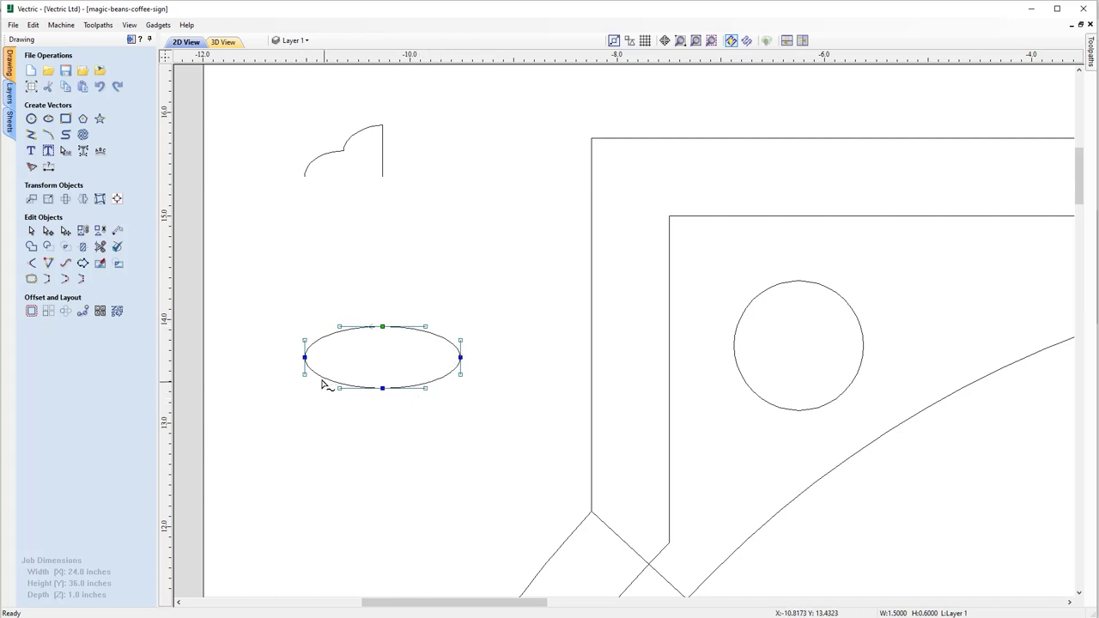
right_click(323, 378)
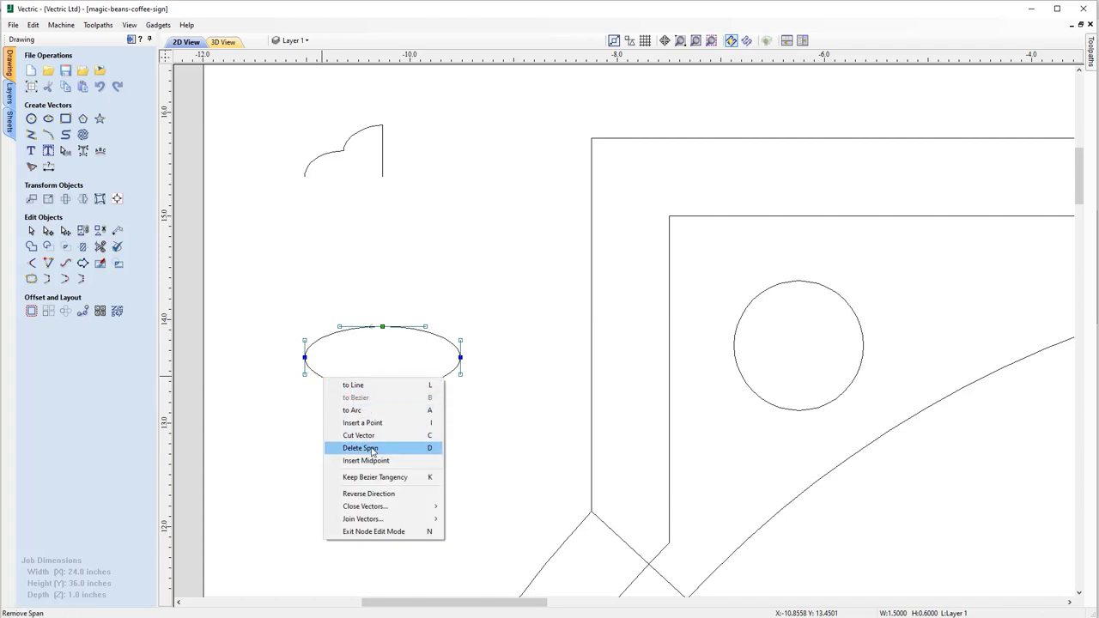
click(416, 448)
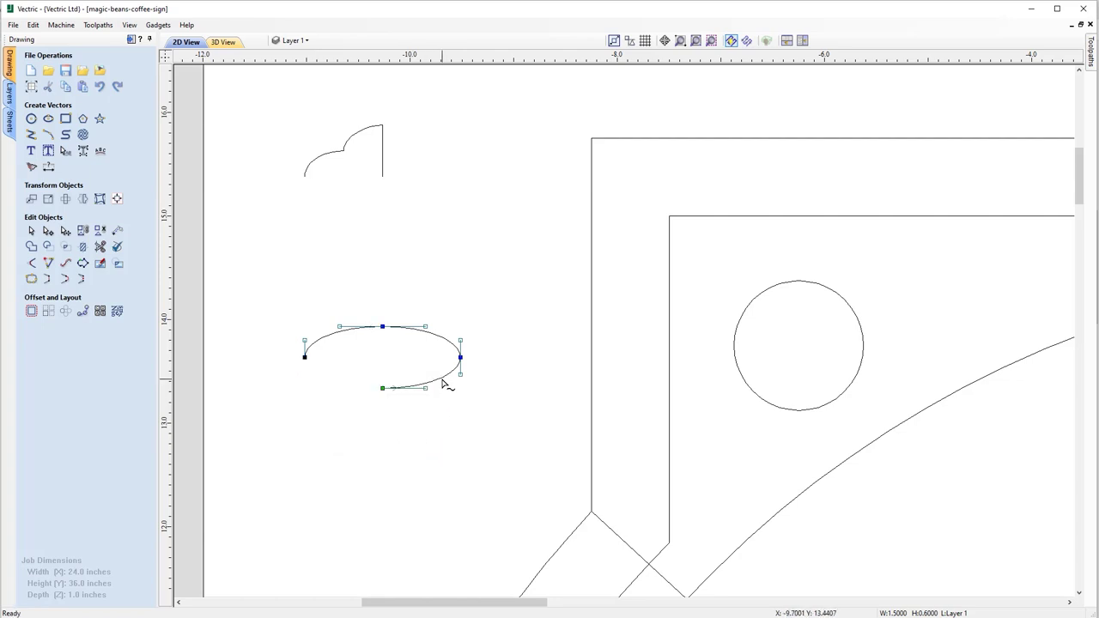
key(d)
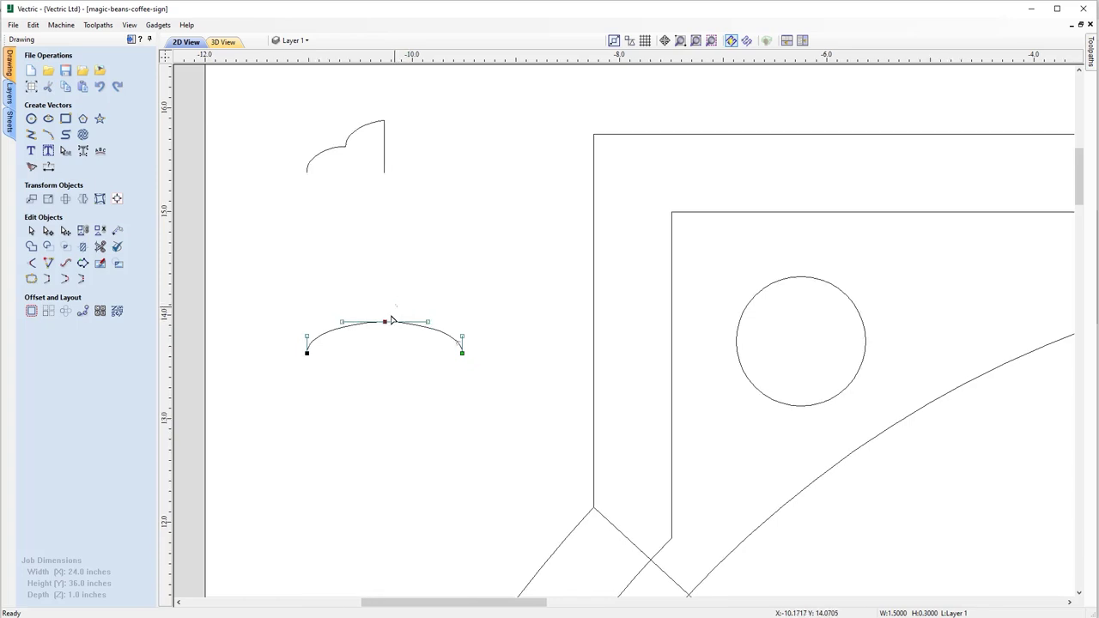
Move the arch's middle node about 0.25 inch right and 0.2 inch down to form an uneven two-lobed profile
click(384, 322)
drag(385, 321, 411, 342)
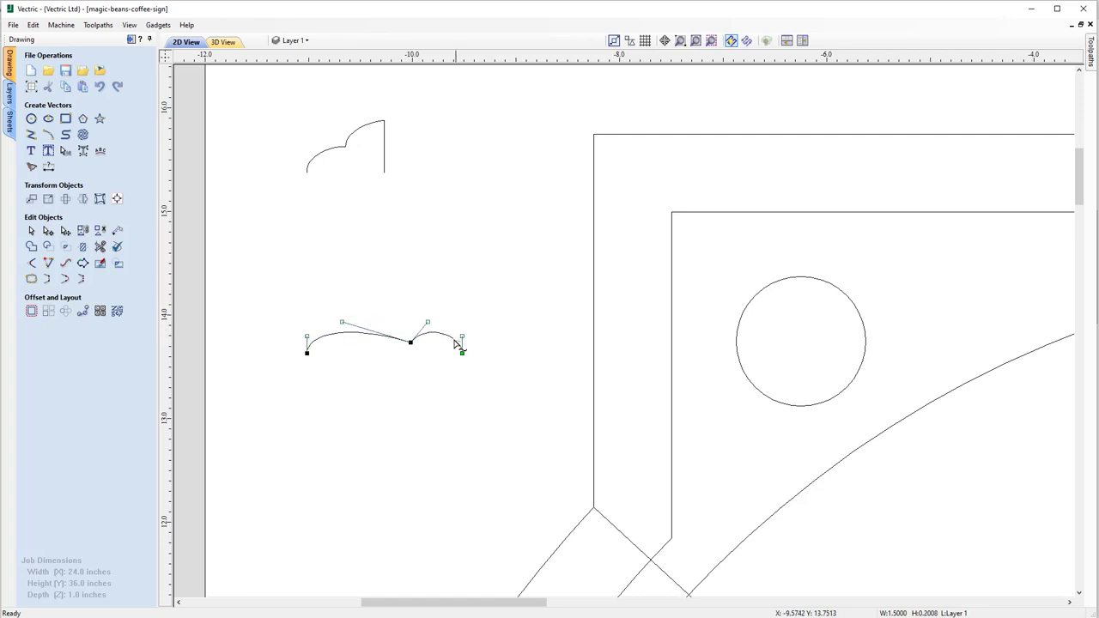
click(429, 347)
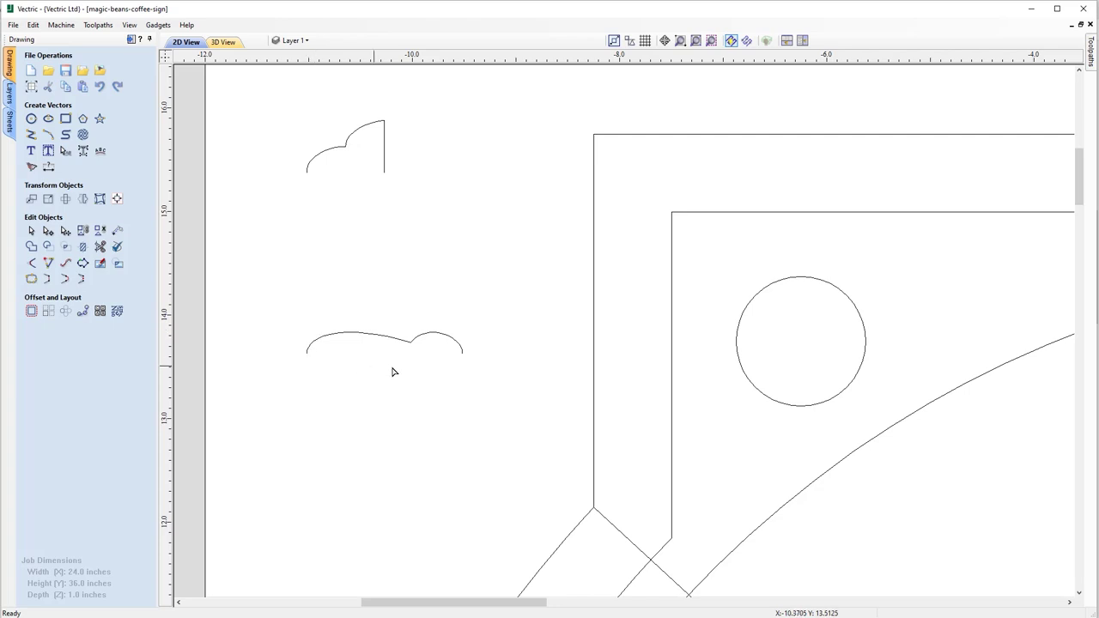
click(697, 41)
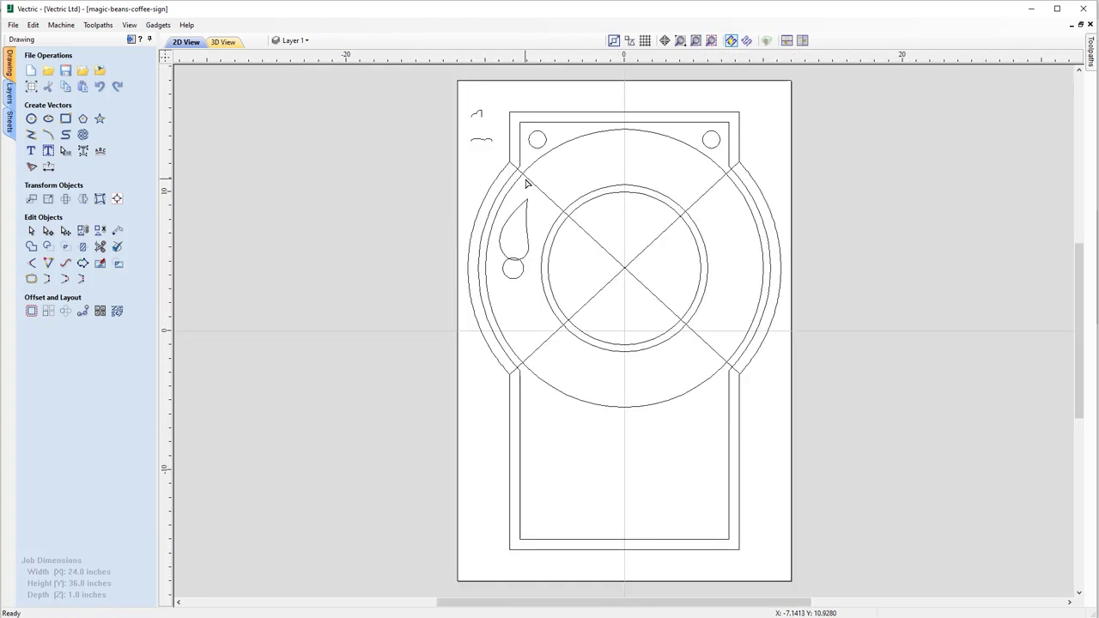
click(516, 214)
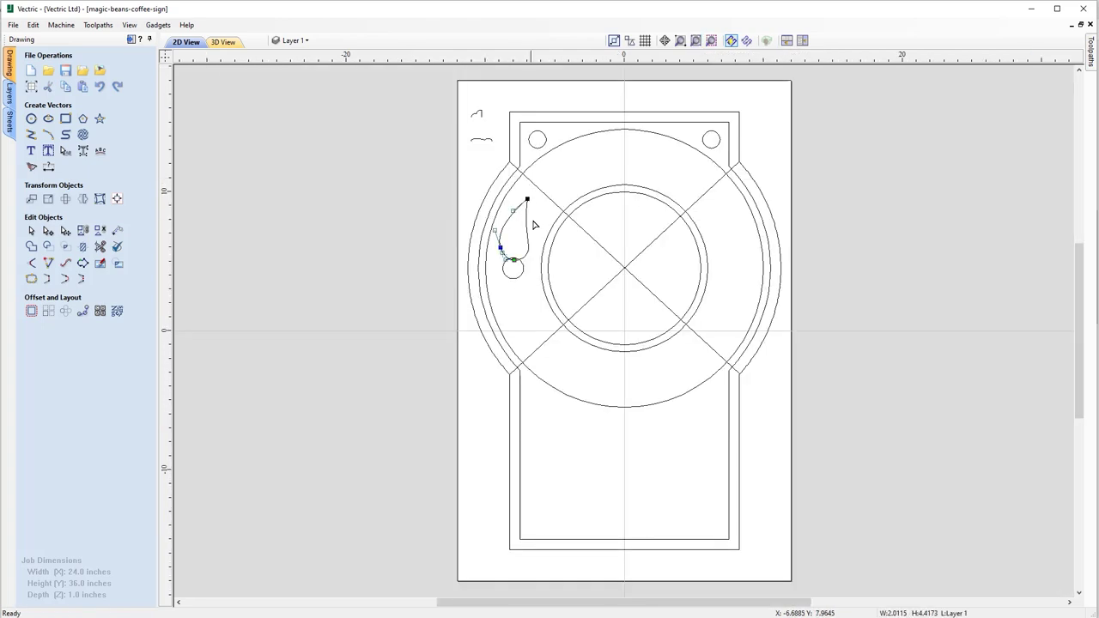
click(479, 142)
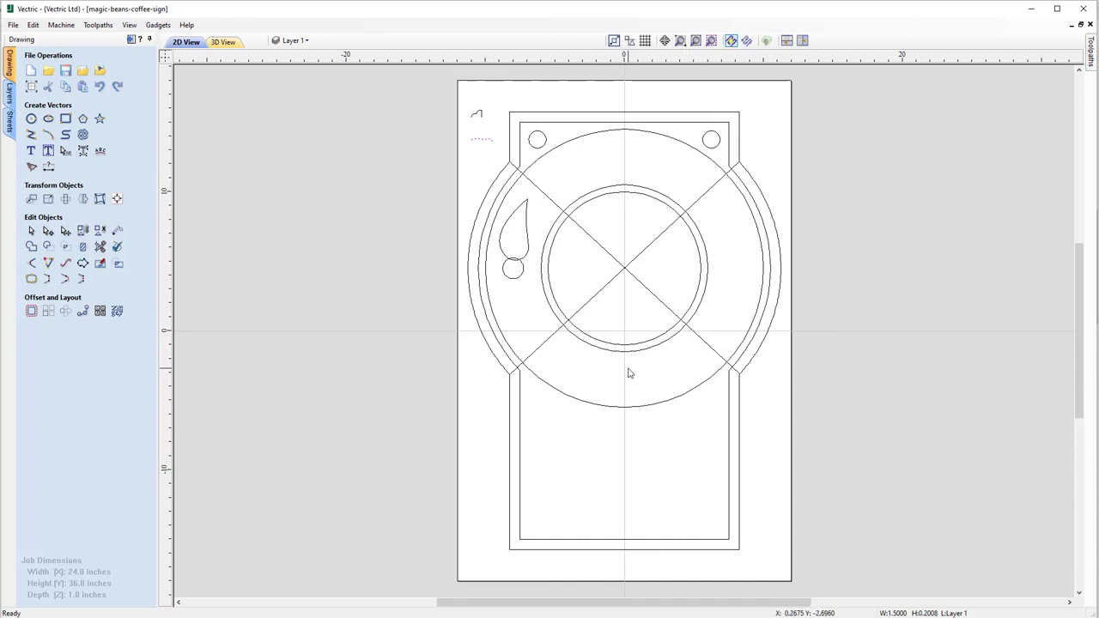
Copy the 12-inch circle around the sign's centre to a new hidden, inactive layer named Safe and check the layer list
click(544, 247)
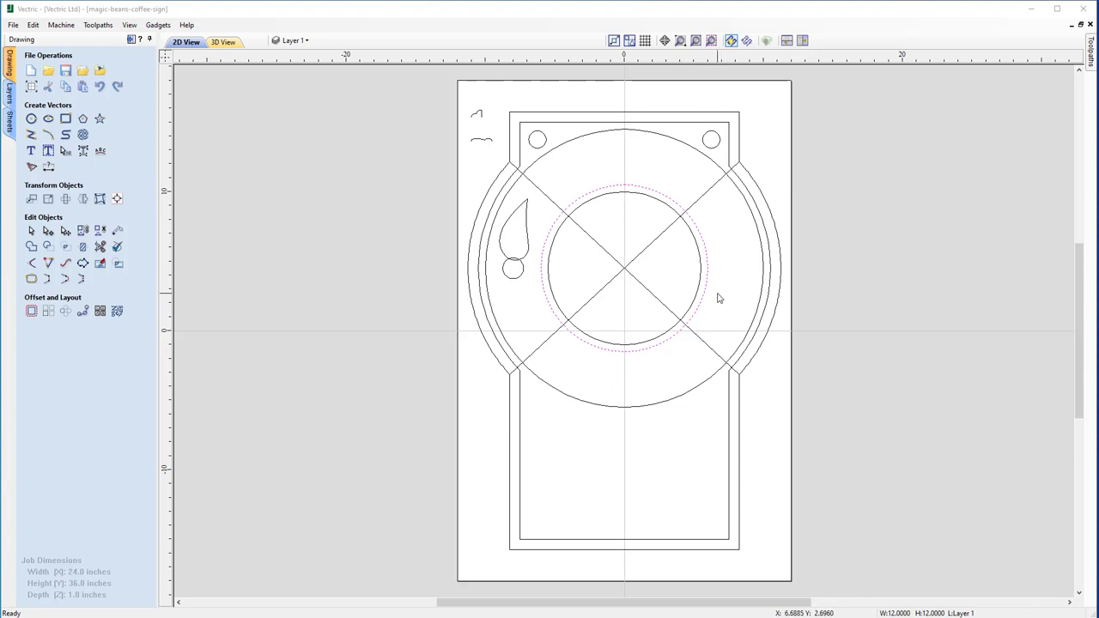
right_click(630, 188)
mouse_move(701, 453)
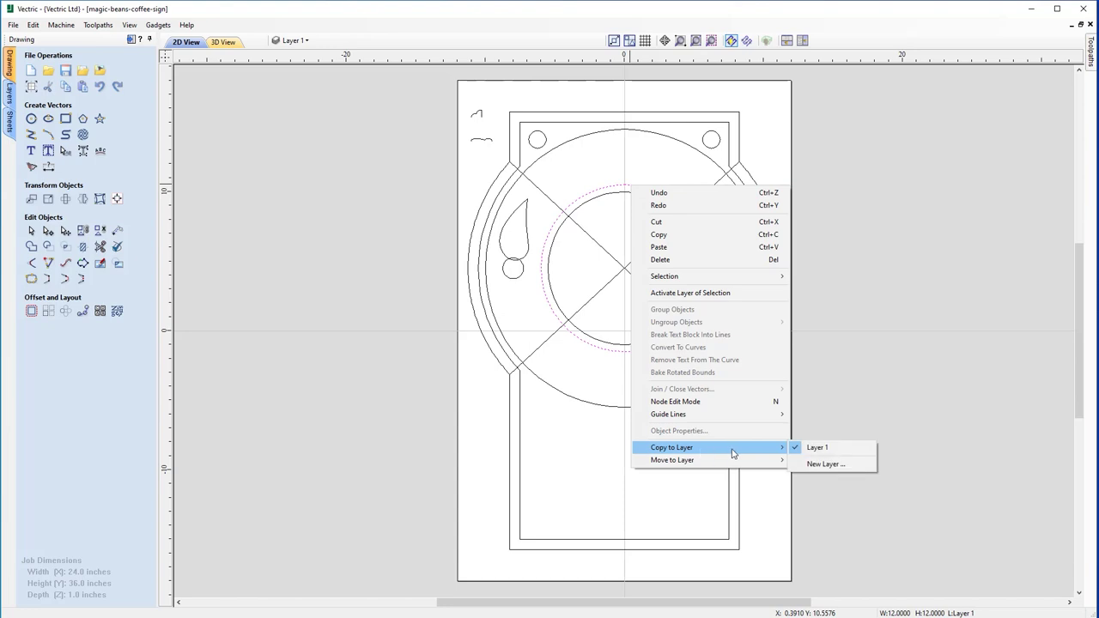
click(824, 464)
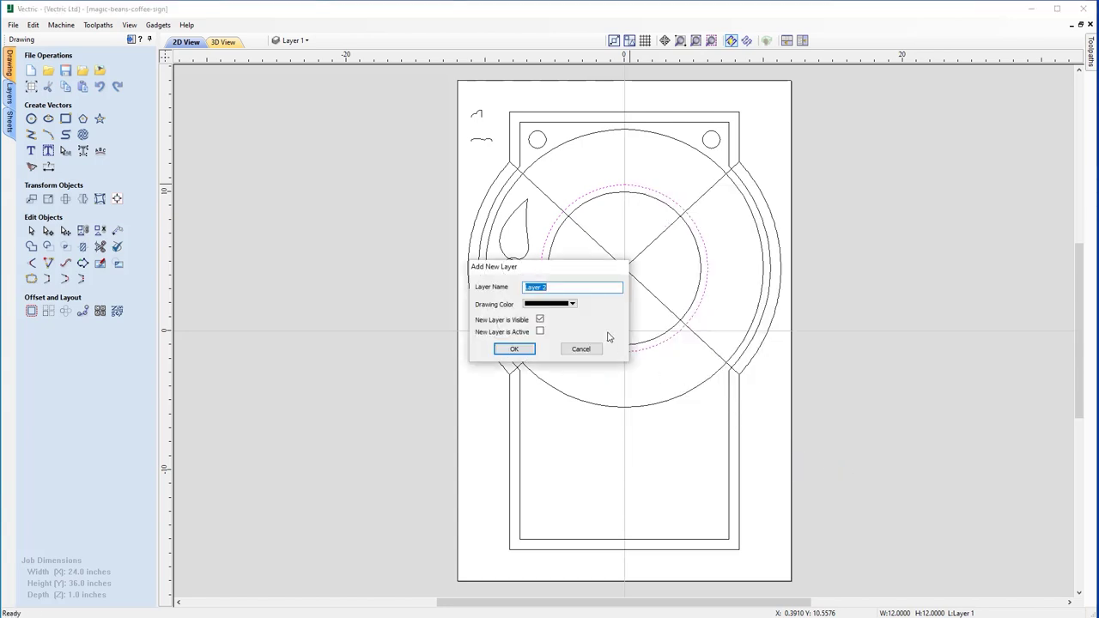
text(Safe)
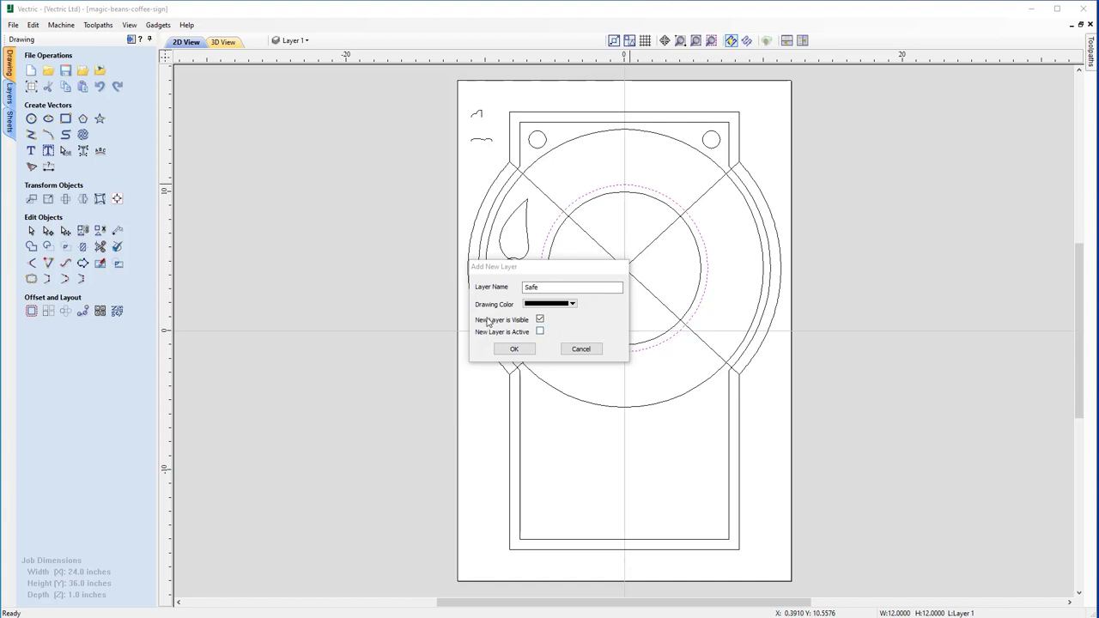
click(539, 323)
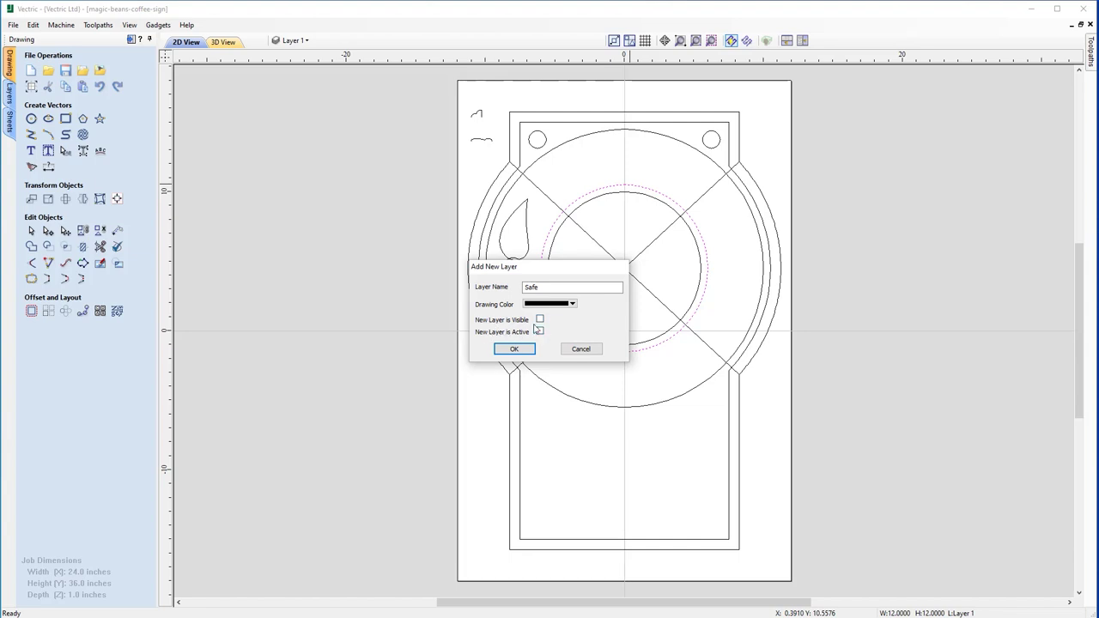
click(515, 349)
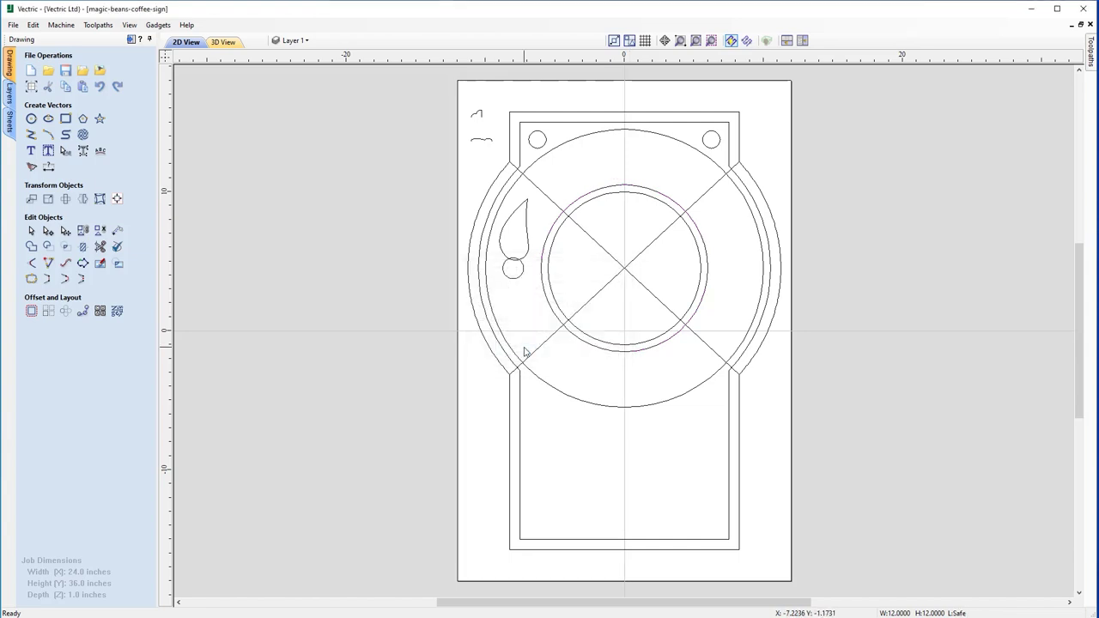
click(290, 40)
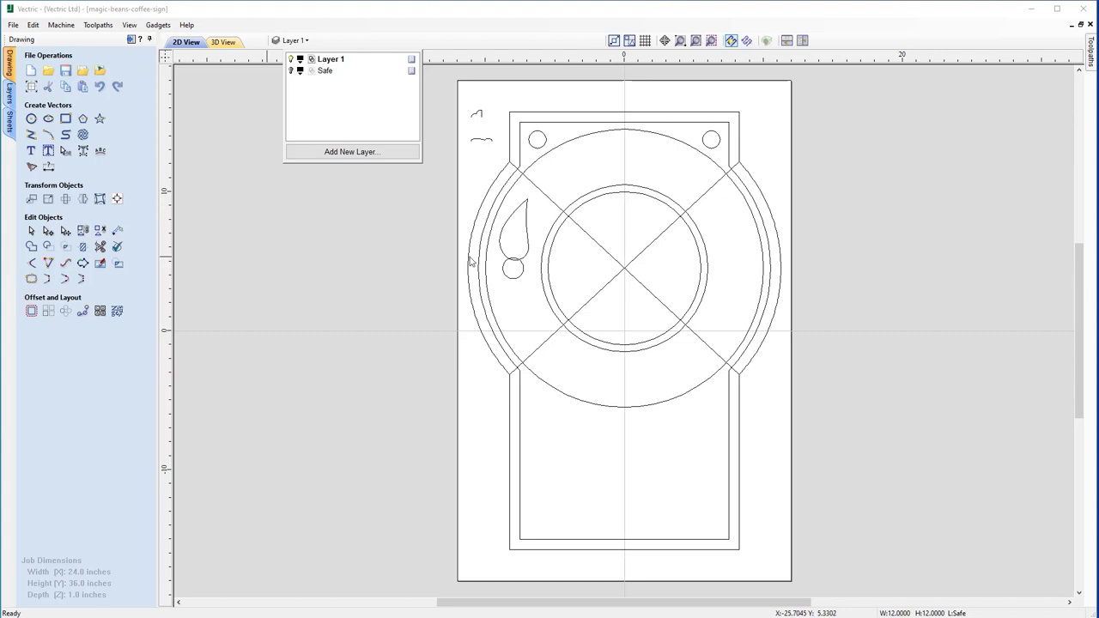
scroll(628, 225, up, 1)
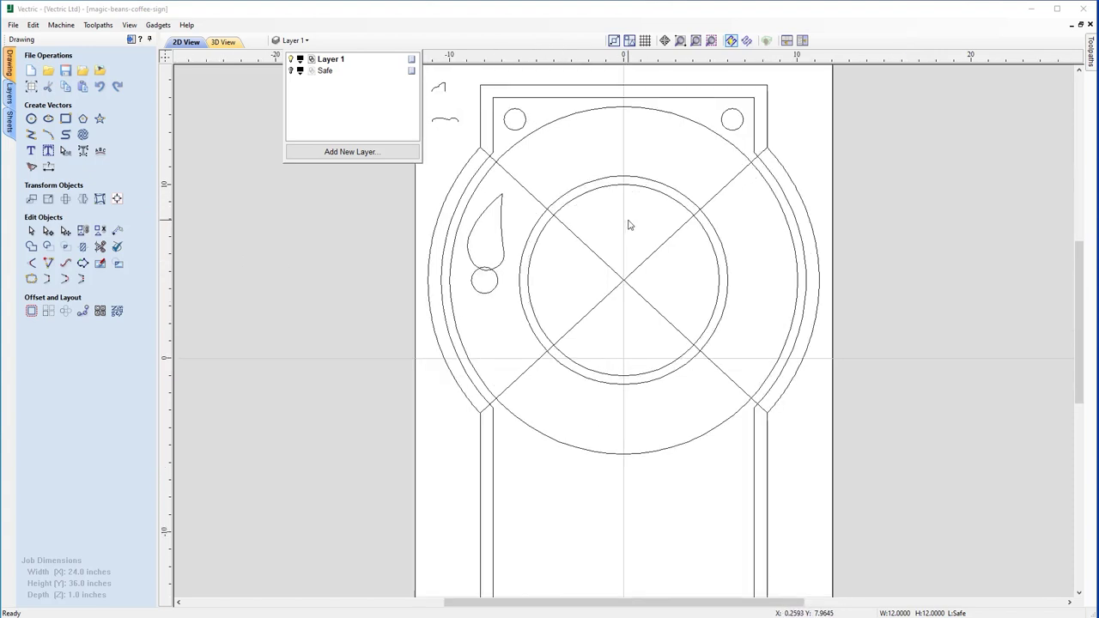
click(643, 238)
Trim away the left and right sections of the 12-inch circle between the crossing diagonals, keeping separate upper and lower arcs
scroll(665, 218, up, 1)
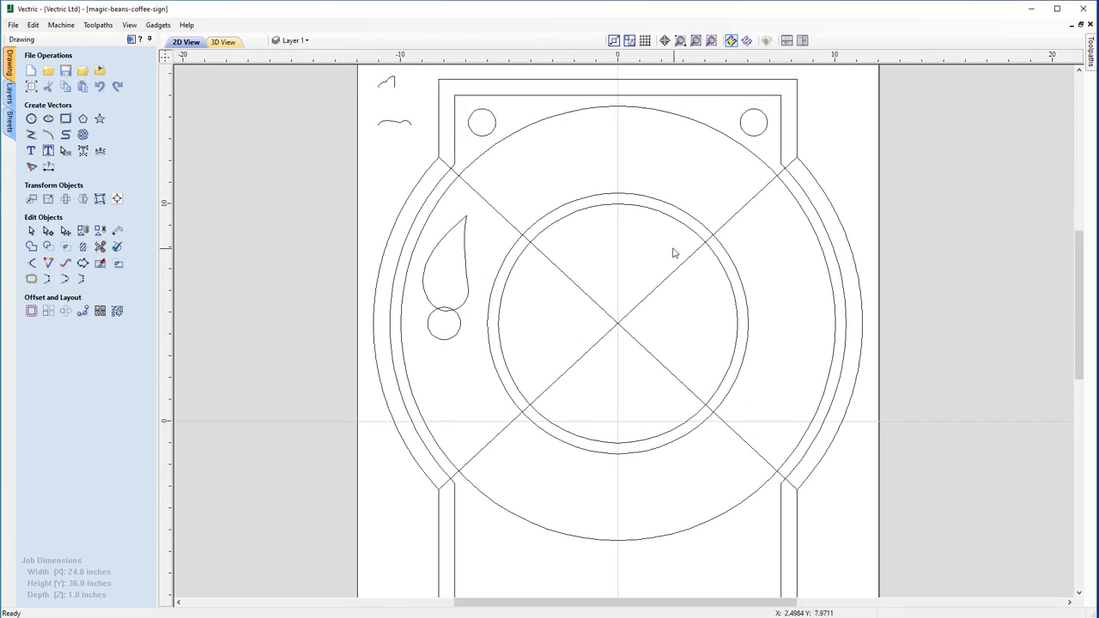
click(684, 216)
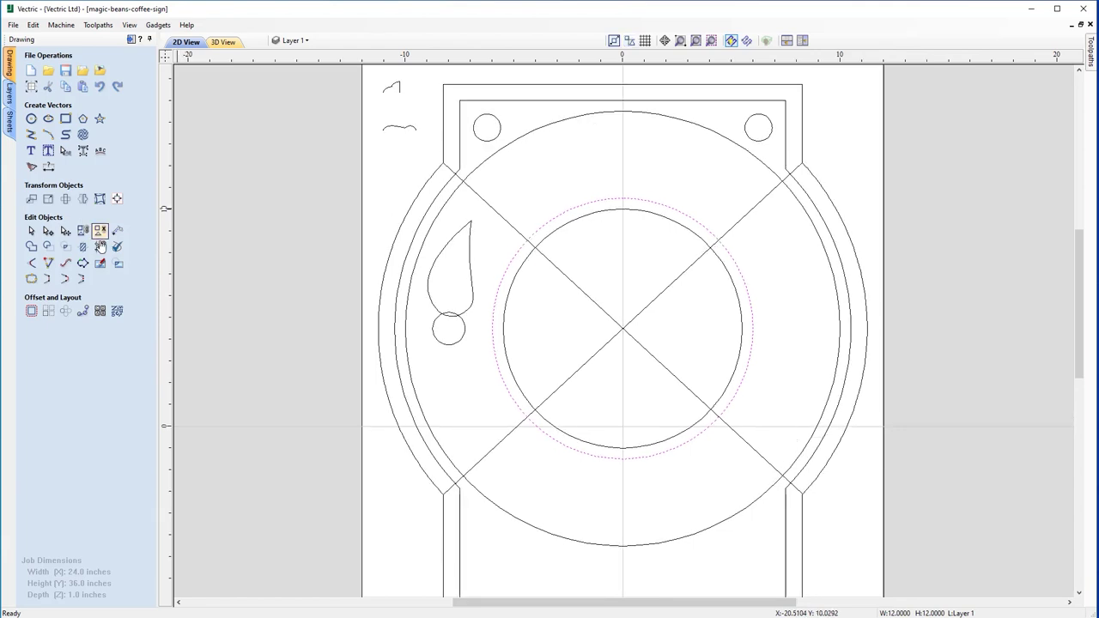
click(100, 248)
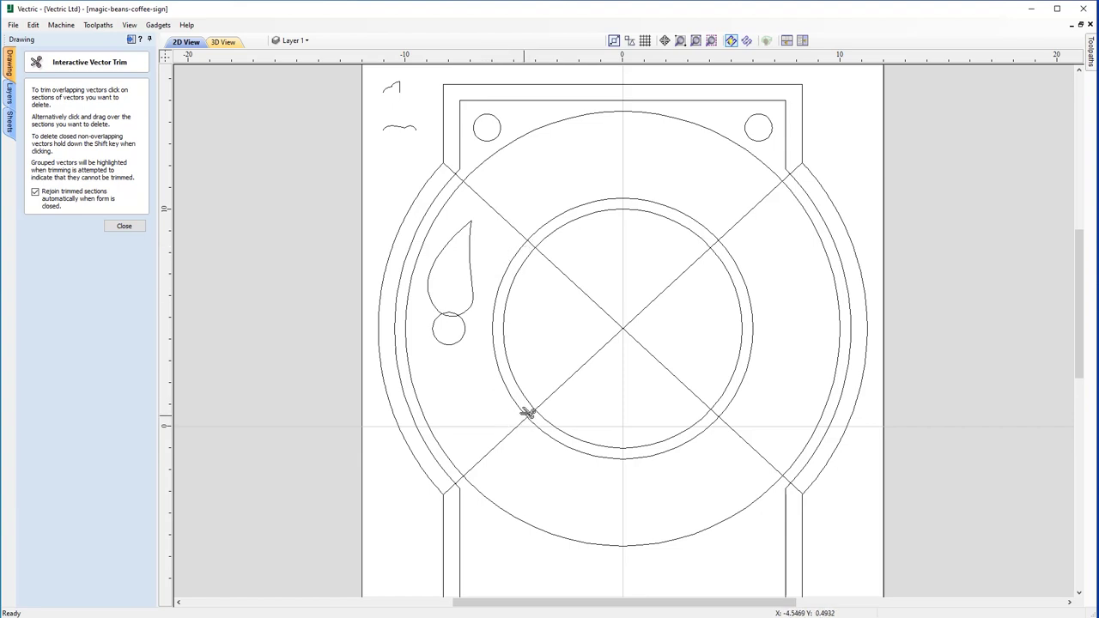
click(494, 329)
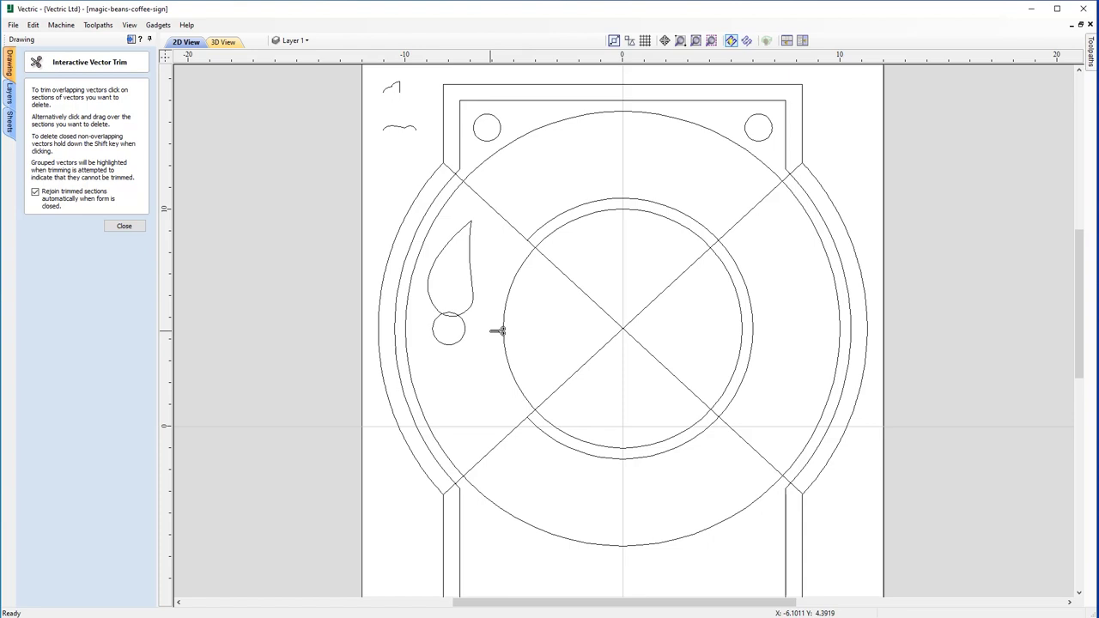
click(753, 303)
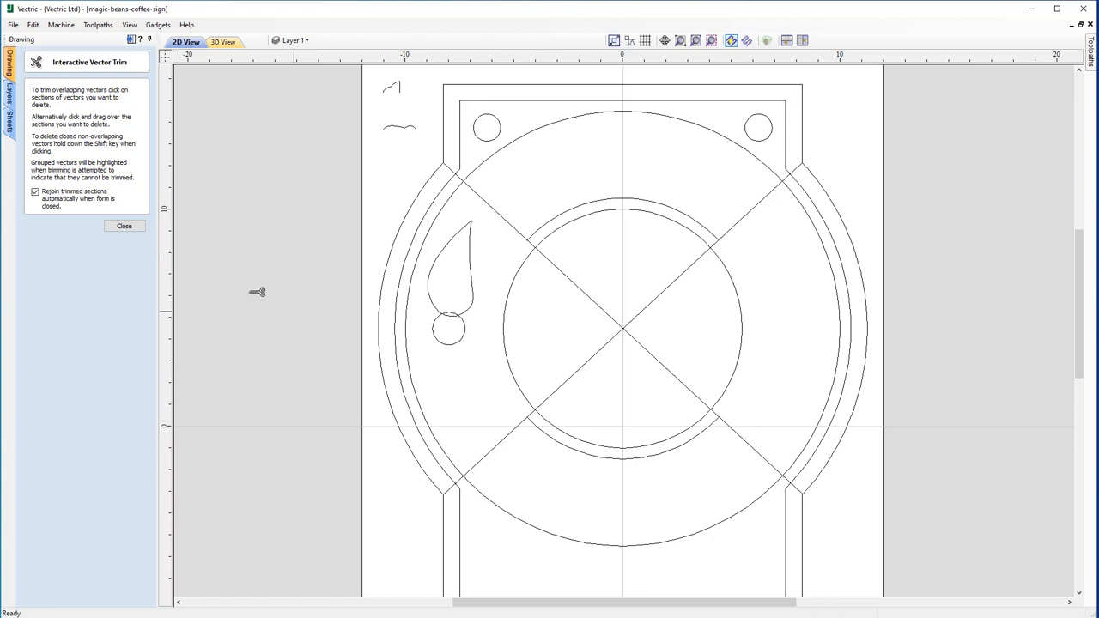
click(124, 227)
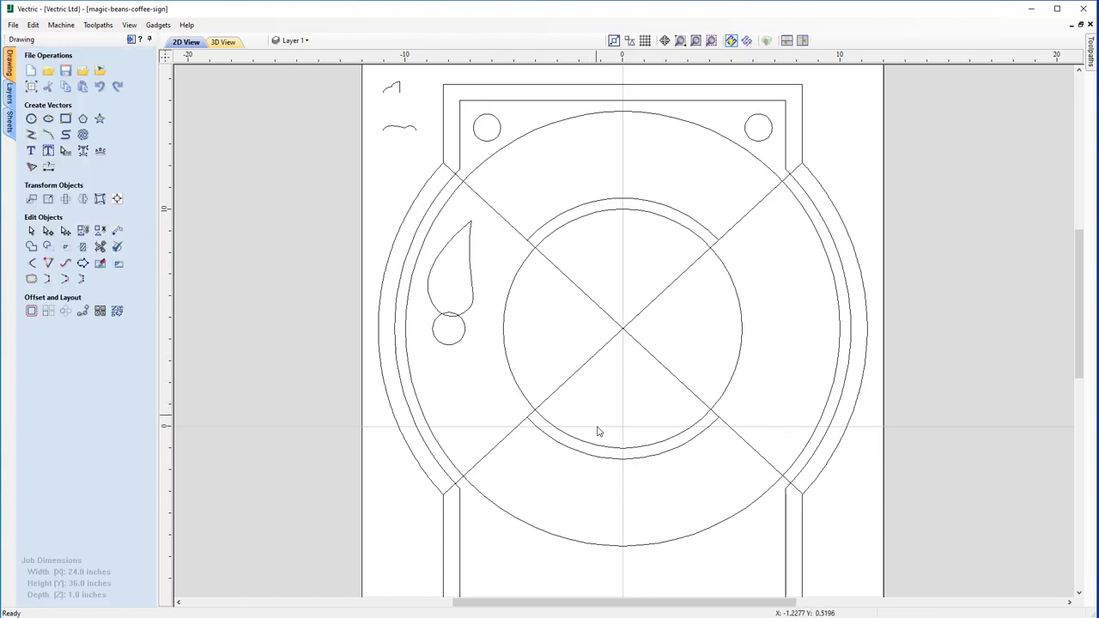
click(599, 207)
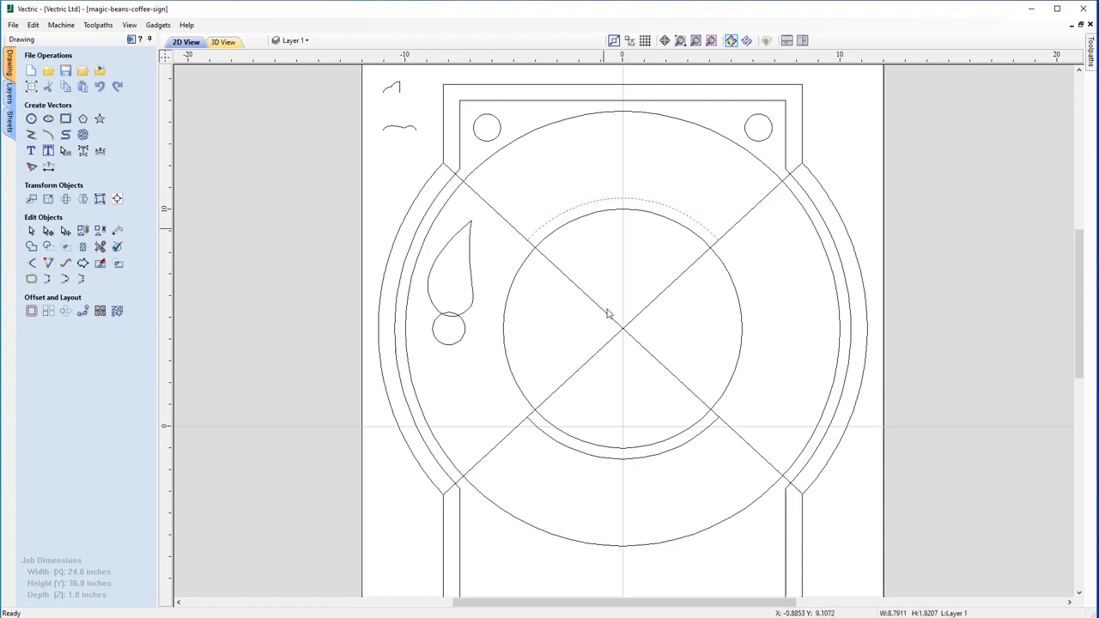
click(595, 461)
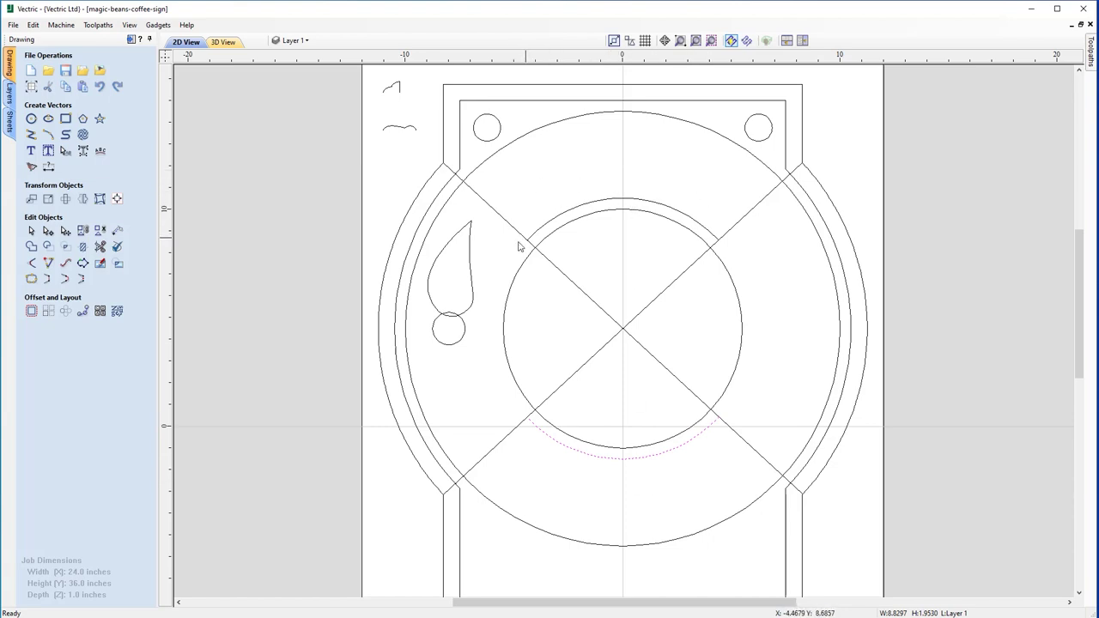
Create centre-aligned two-line text reading FRESH / COFFEE, anchored at X 0.0, Y 0.0 with a text height of 5 inches
click(32, 151)
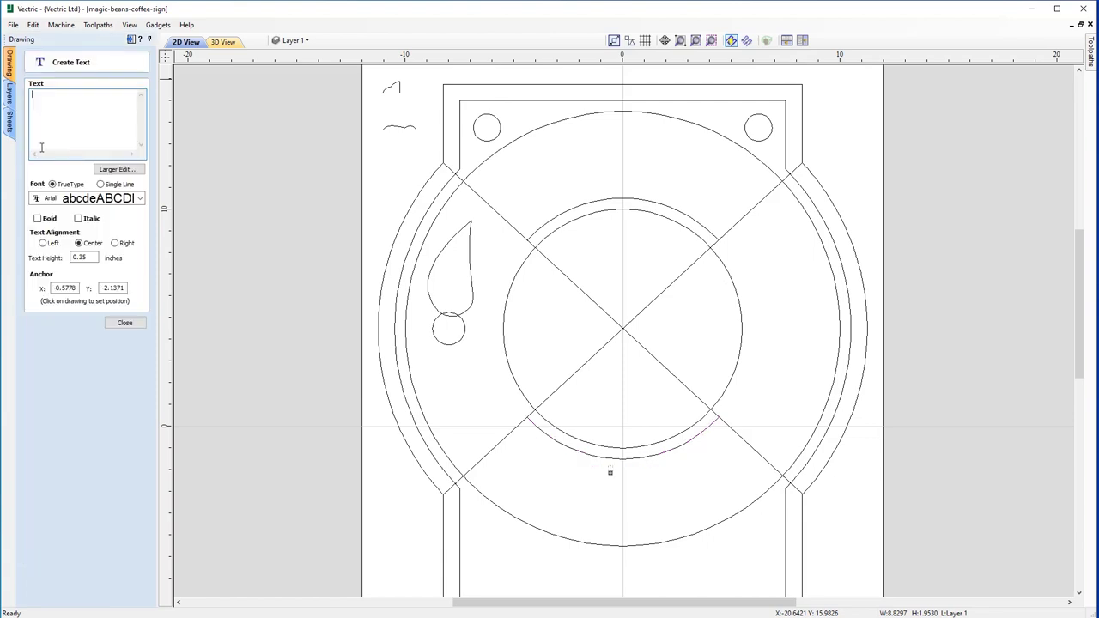
double_click(72, 288)
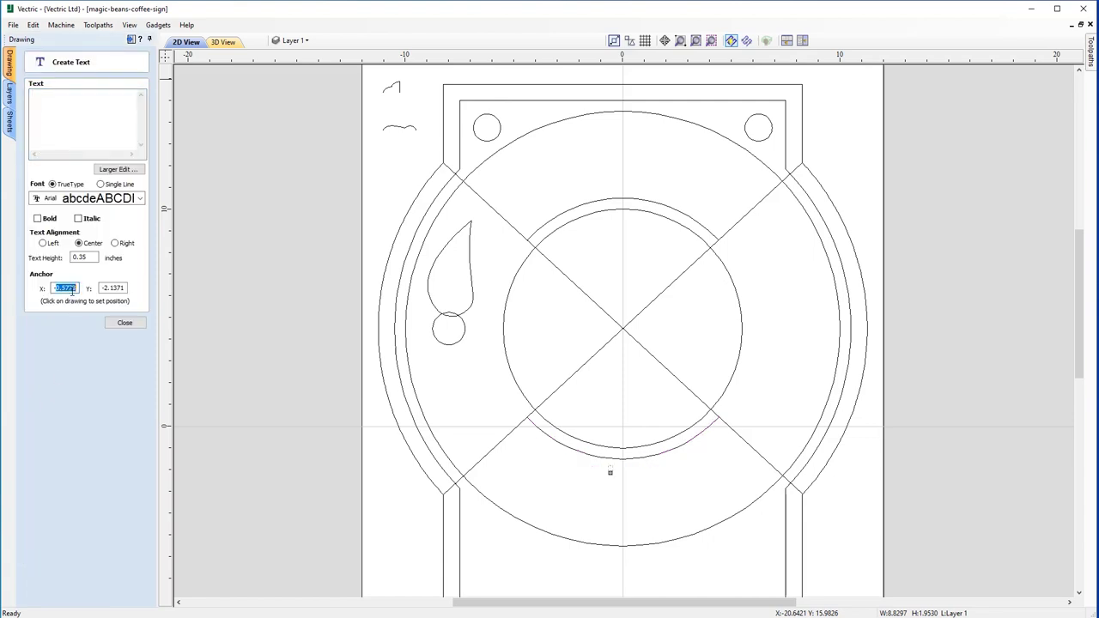
text(0.0)
key(Tab)
text(0)
double_click(75, 258)
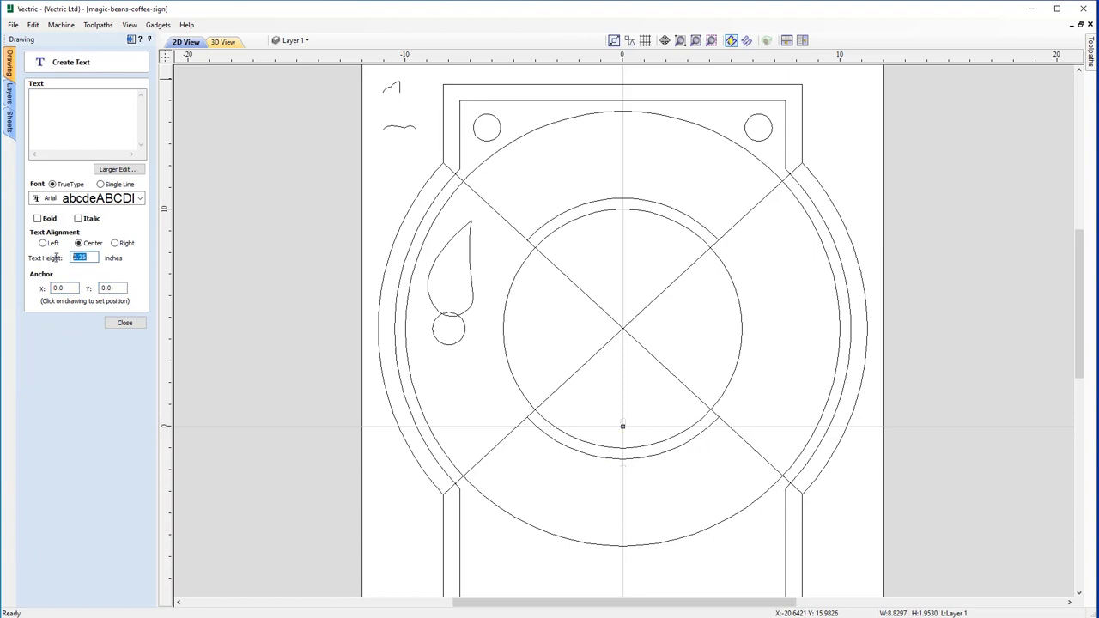
text(5)
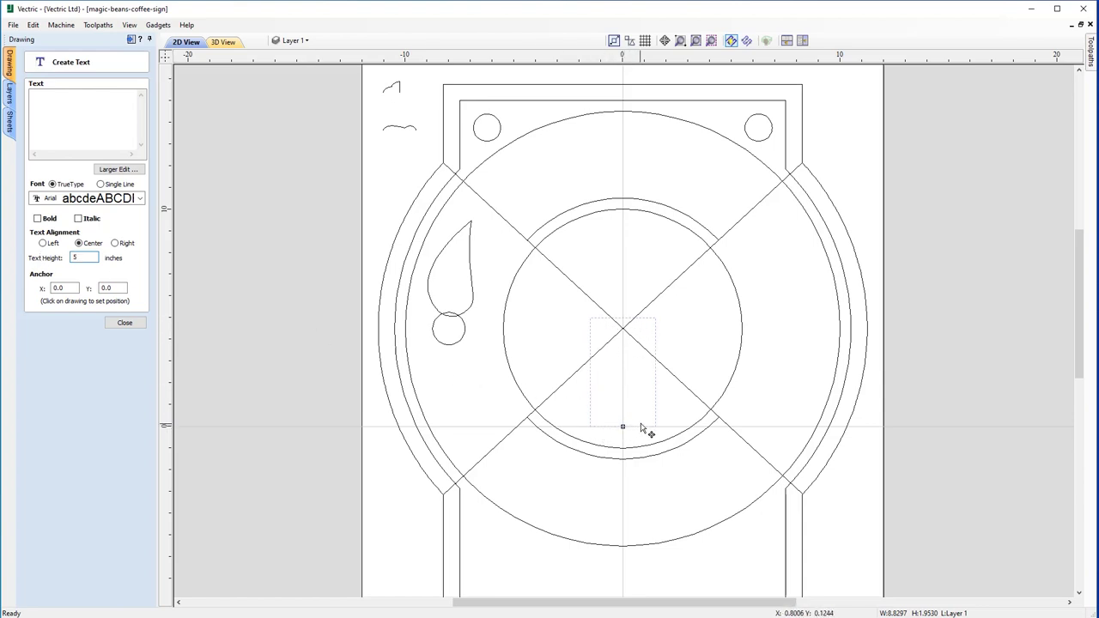
click(84, 103)
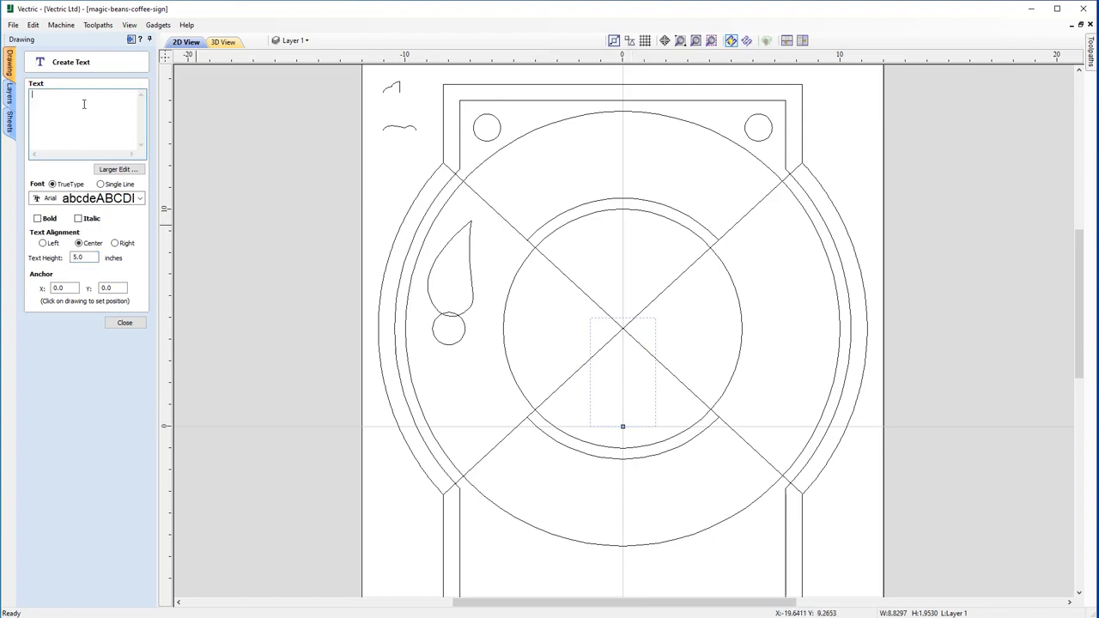
text(FRESH )
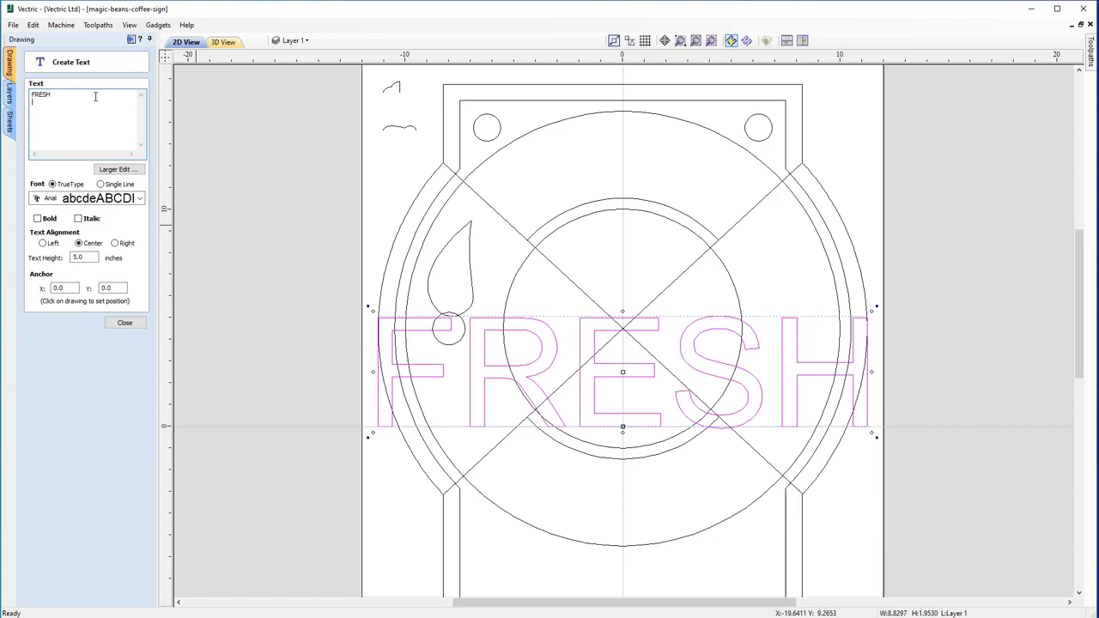
text(COFFEE)
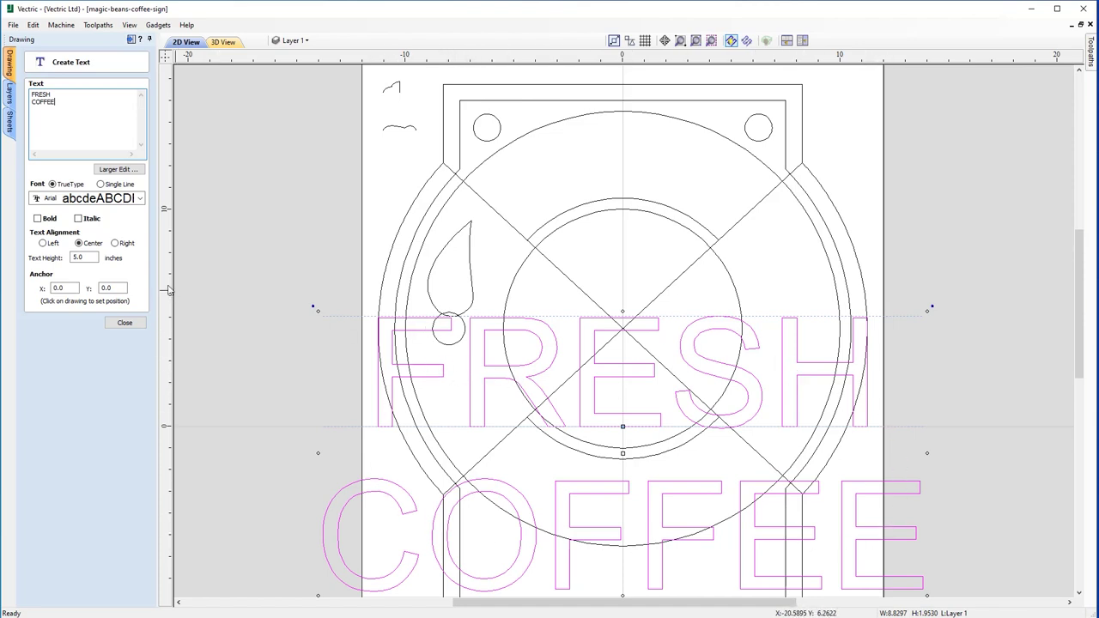
Set the FRESH COFFEE text height to 2.5 inches, change its font to Impact and finish the text
click(90, 257)
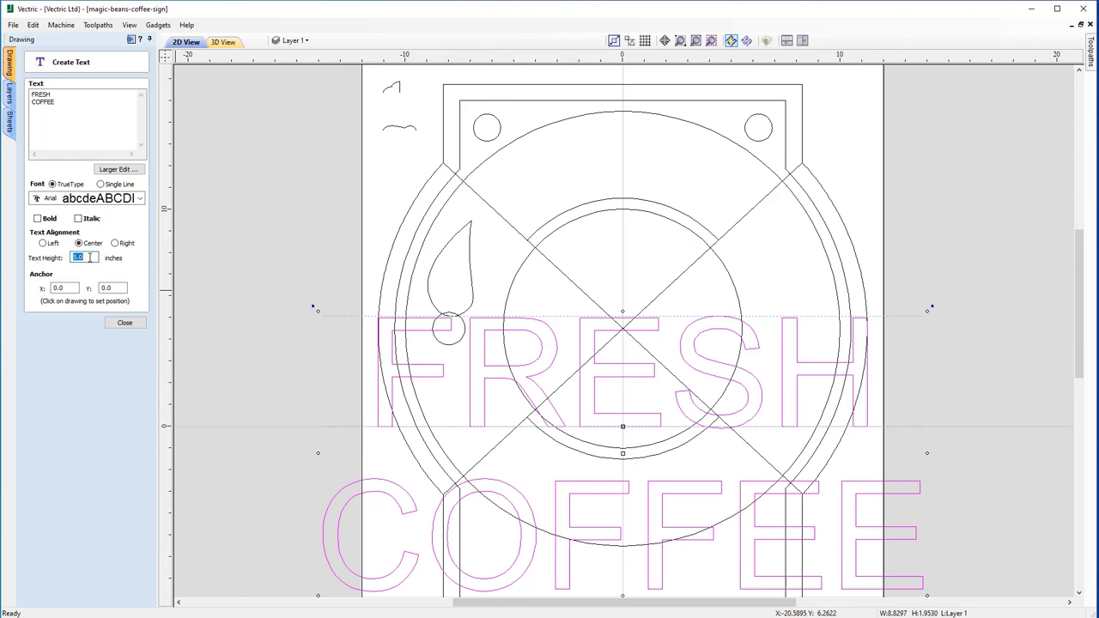
text(2.5)
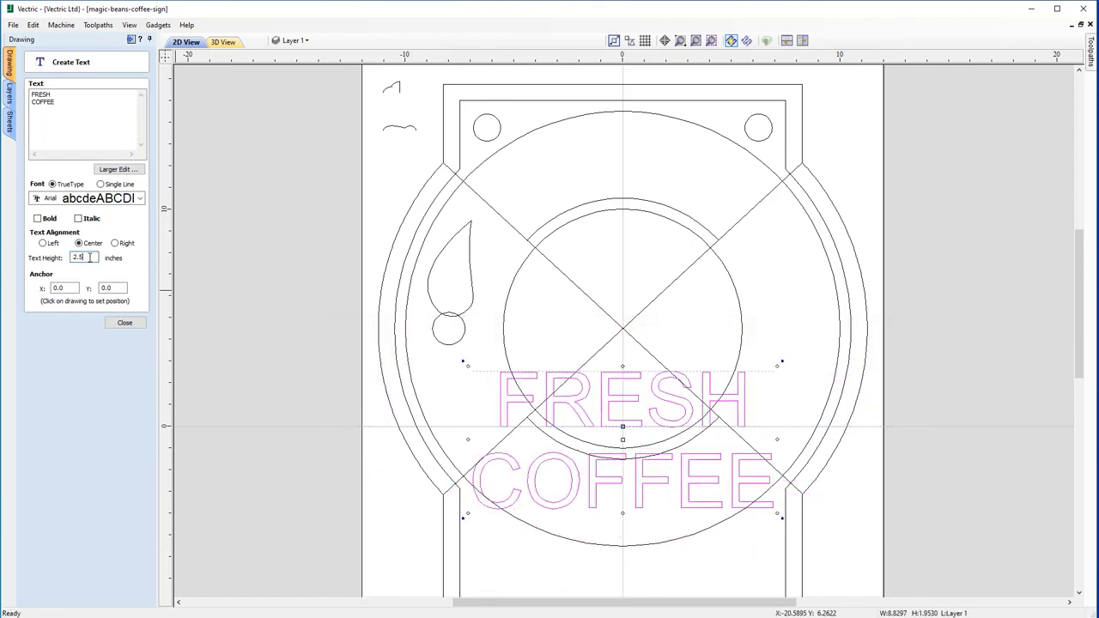
click(96, 198)
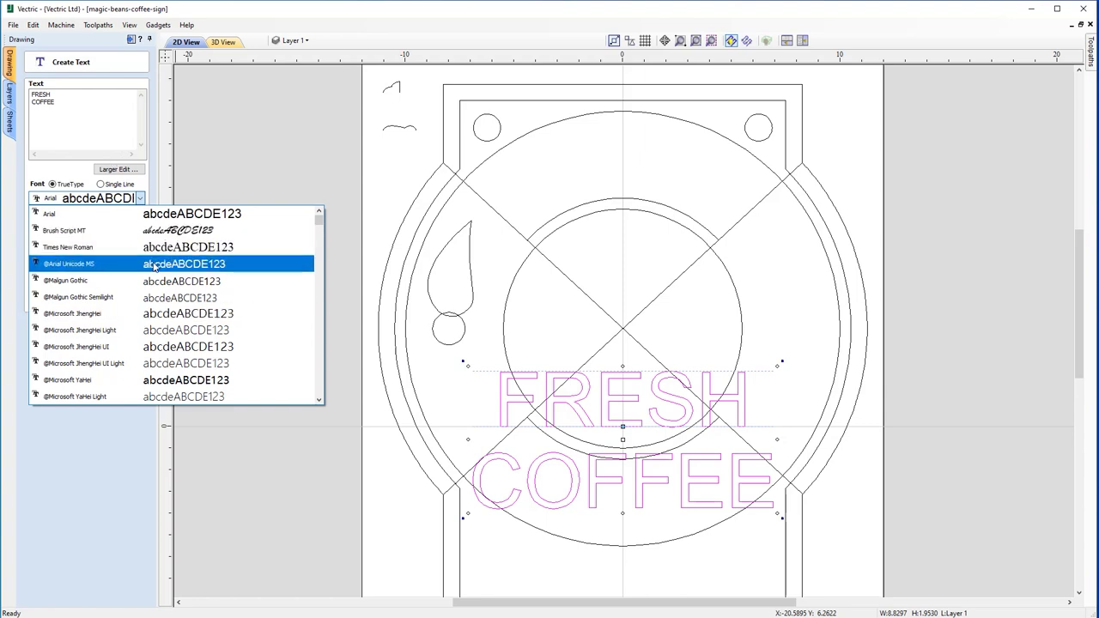
key(i)
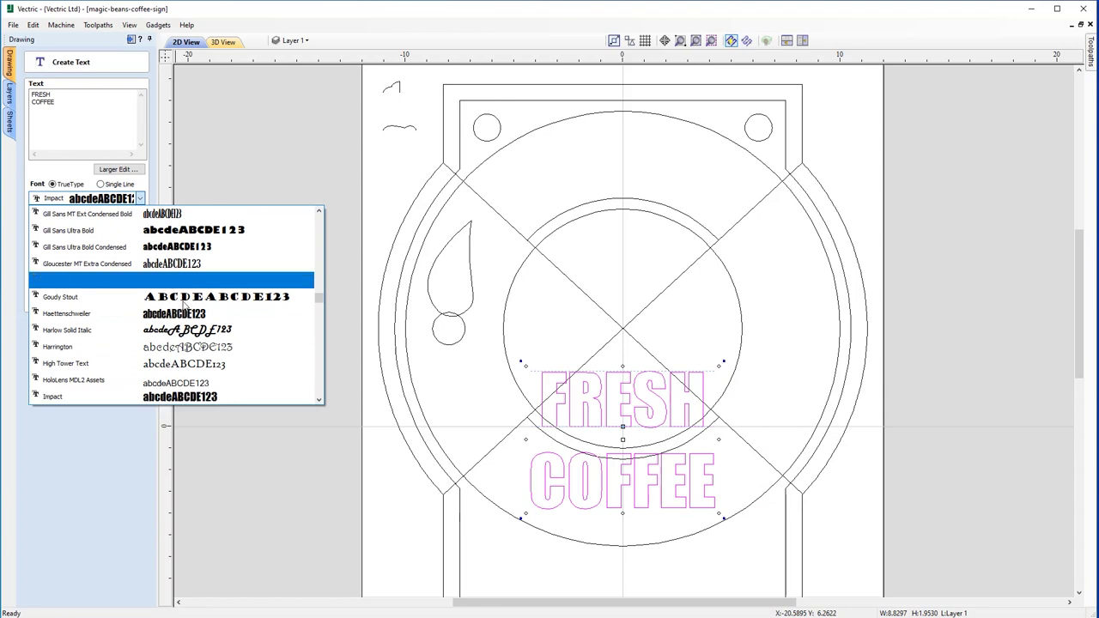
click(66, 397)
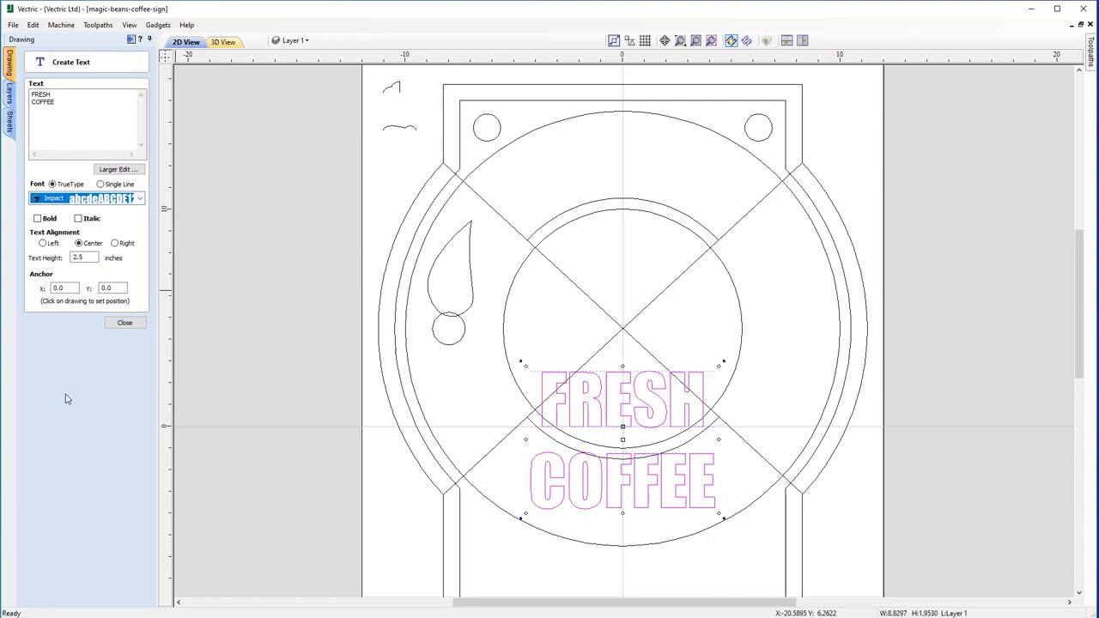
click(122, 326)
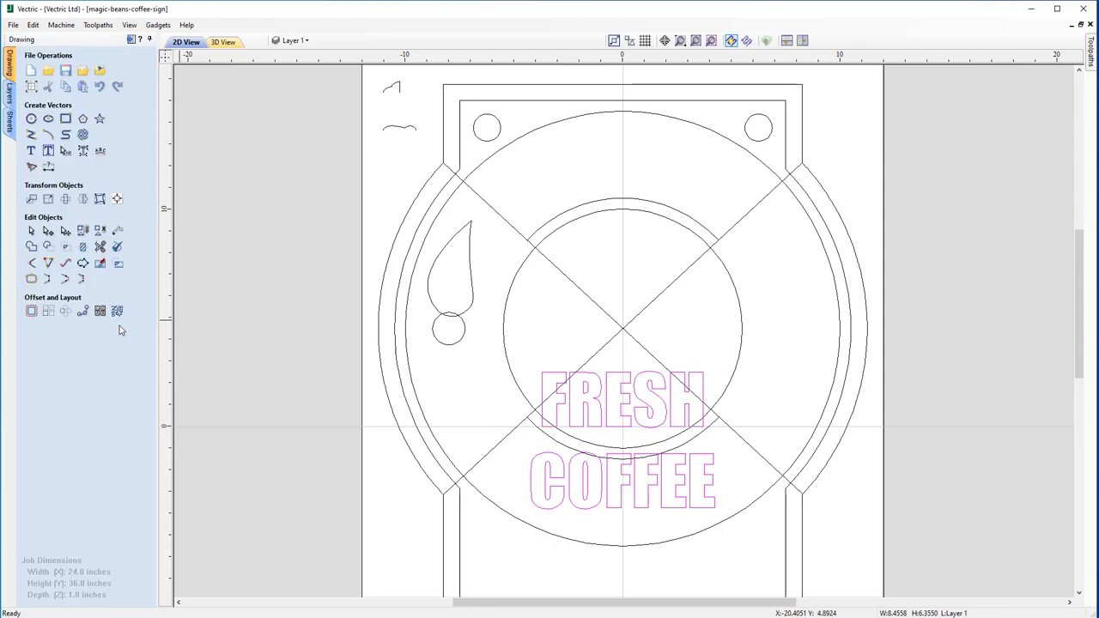
Break the FRESH COFFEE text block into separate lines and select the FRESH line on its own
click(553, 374)
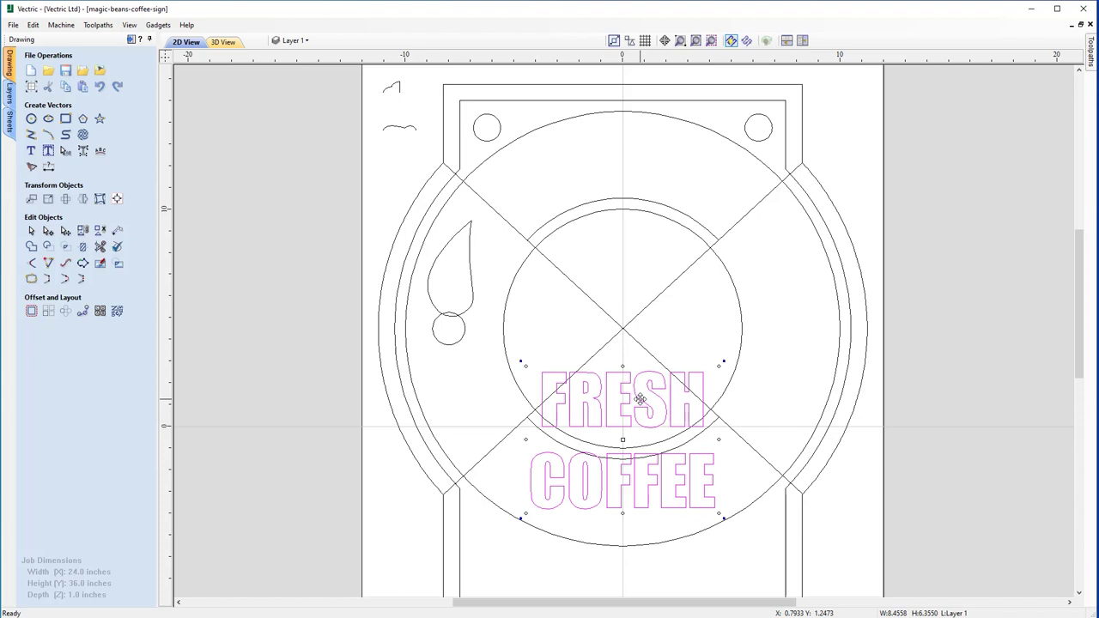
right_click(640, 401)
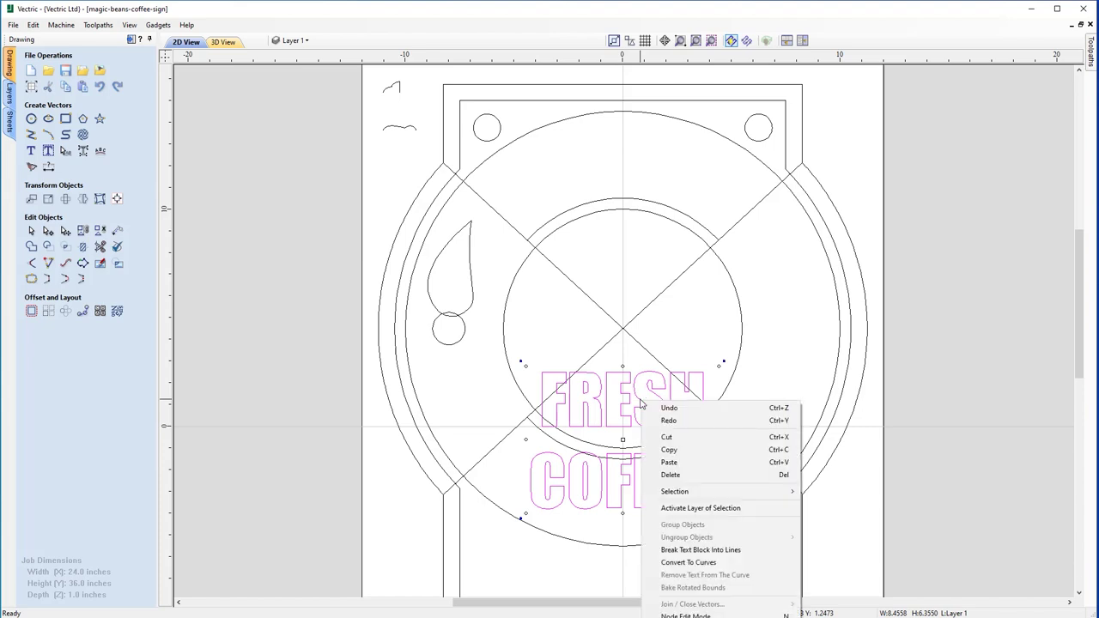
click(709, 551)
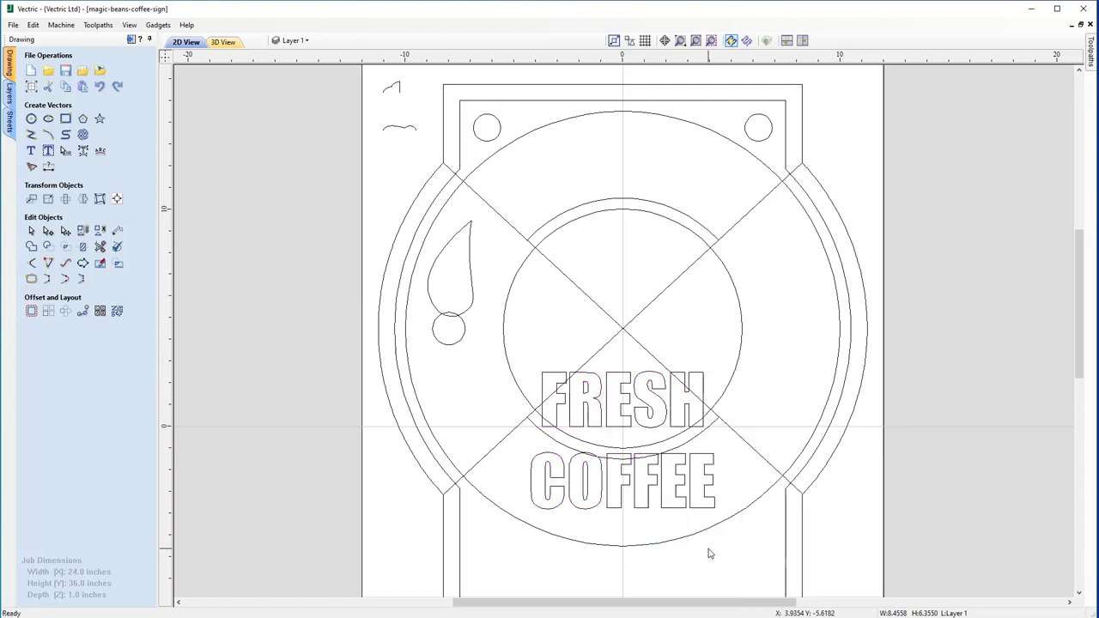
click(632, 409)
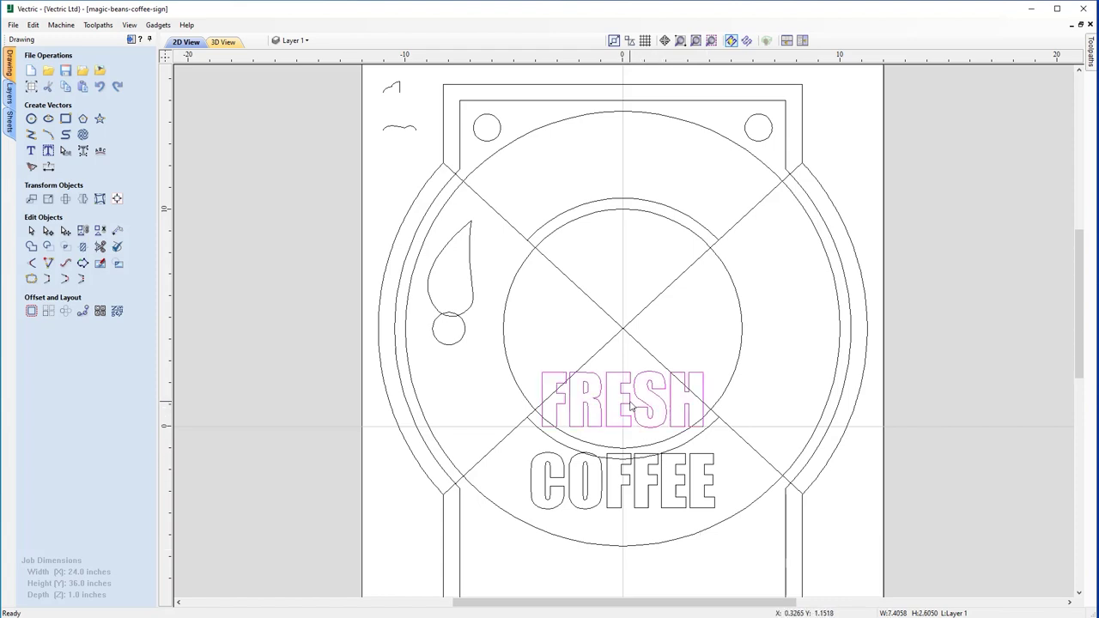
click(636, 482)
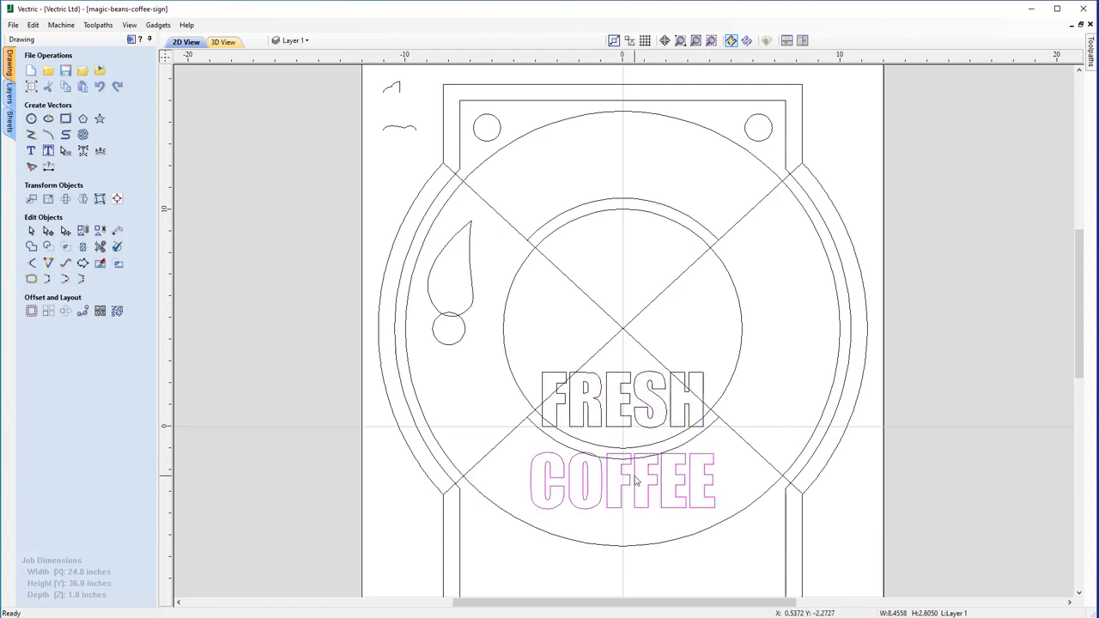
click(632, 408)
click(643, 402)
click(646, 401)
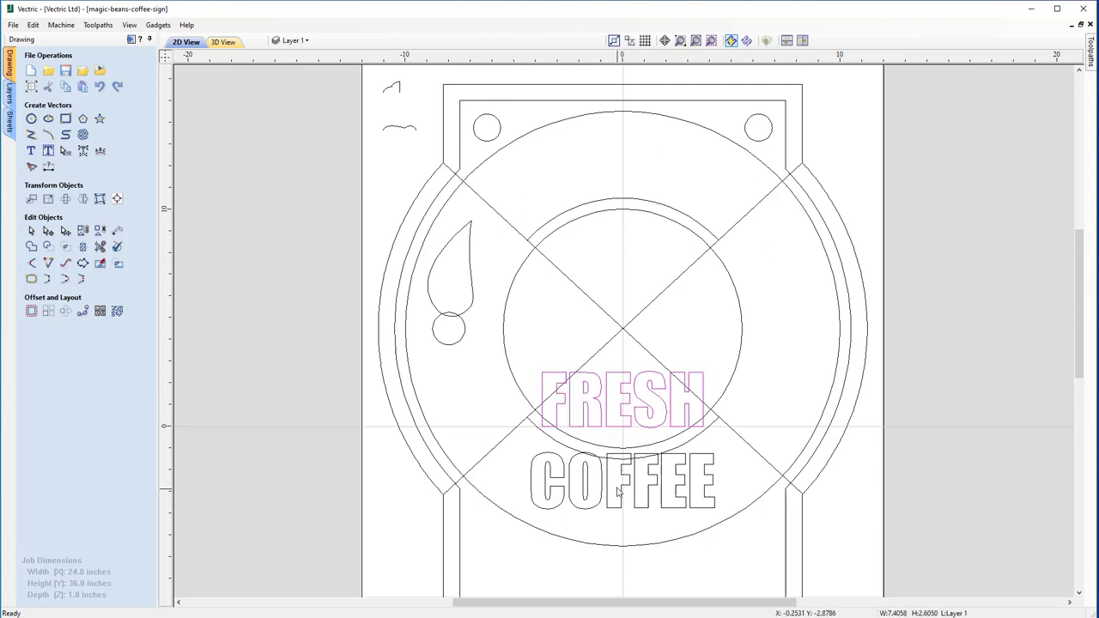
Wrap the FRESH text along the upper arc, centred, above the curve and placed on its other side so it reads correctly
click(530, 455)
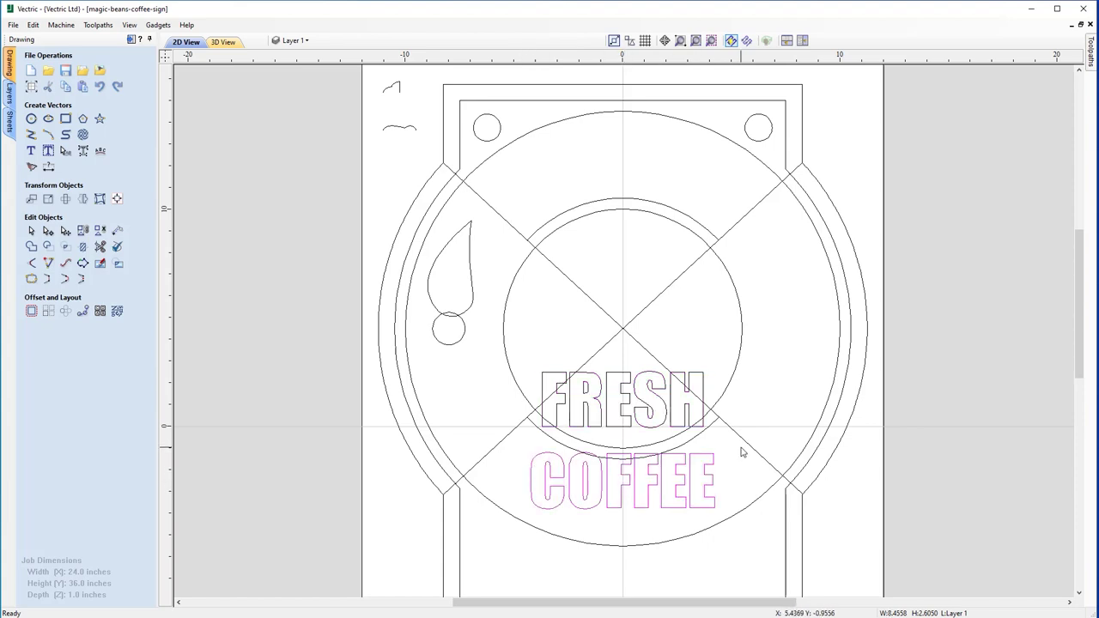
click(653, 375)
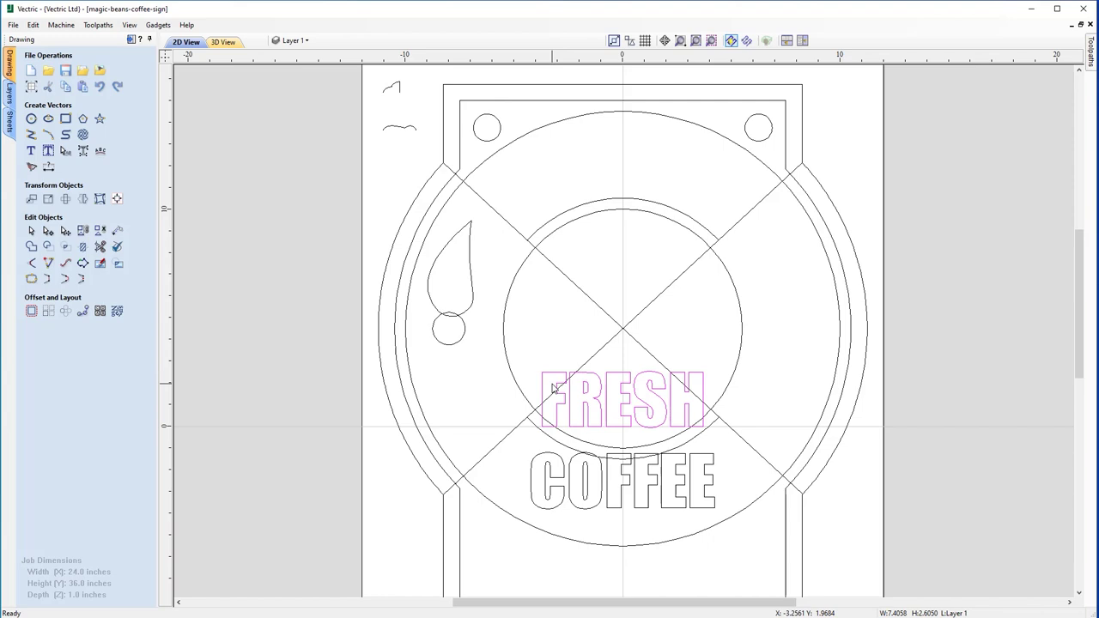
click(595, 204)
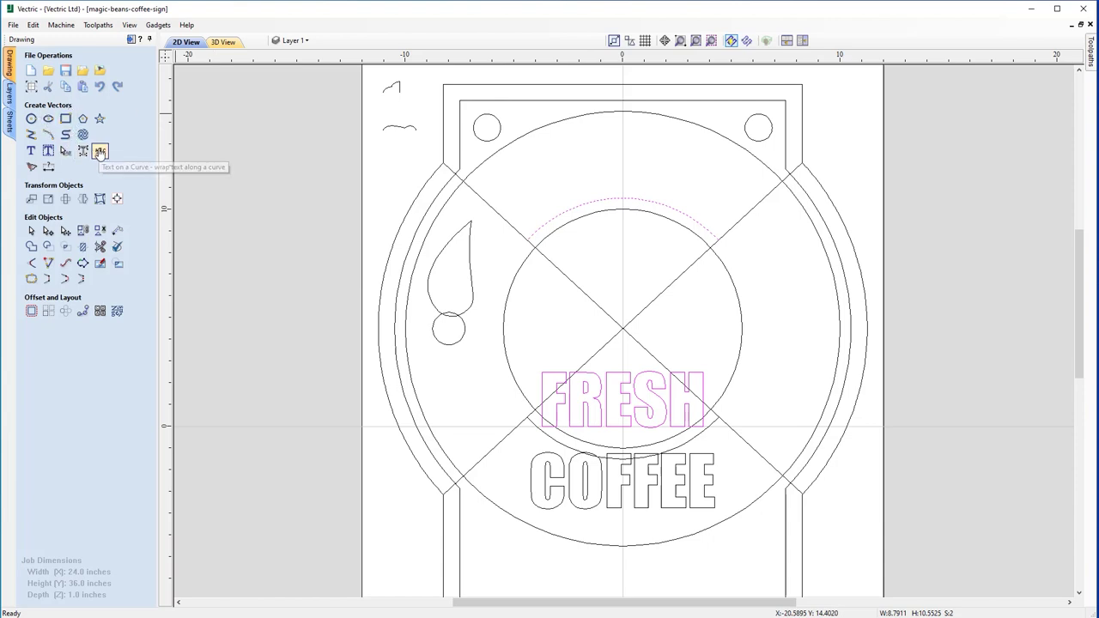
click(100, 152)
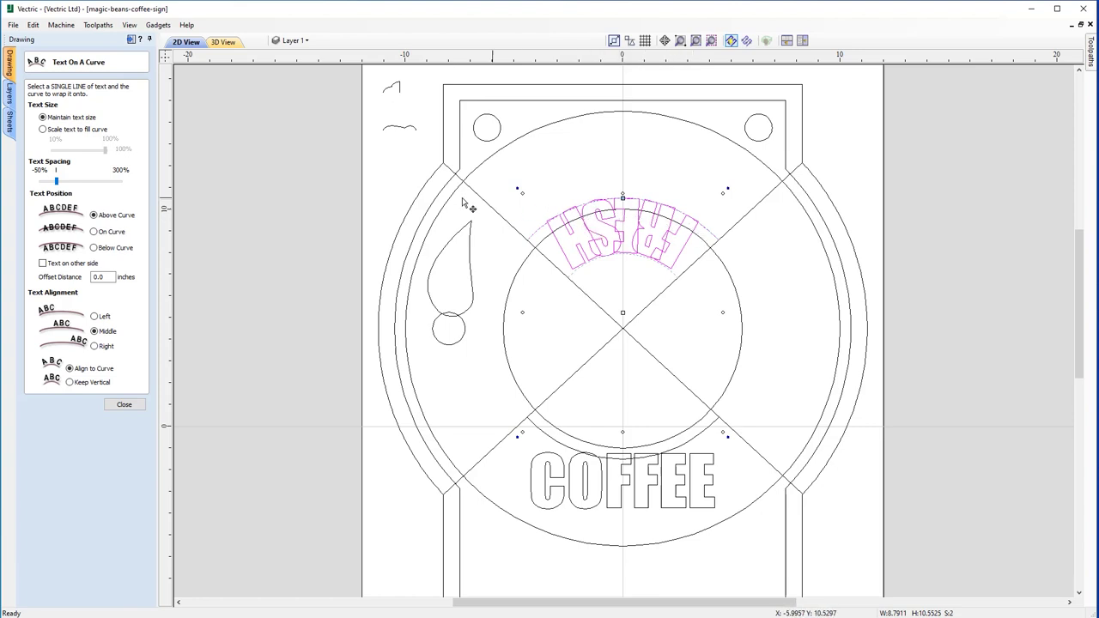
click(43, 264)
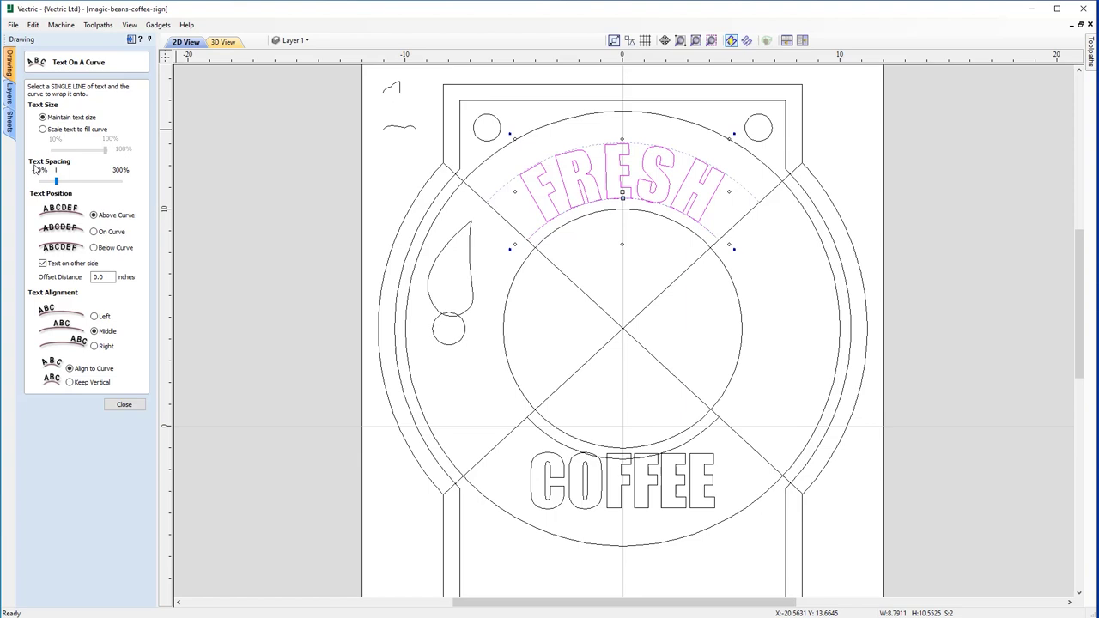
Adjust the curved FRESH text's letter spacing to slightly wider than the default
drag(56, 182, 85, 185)
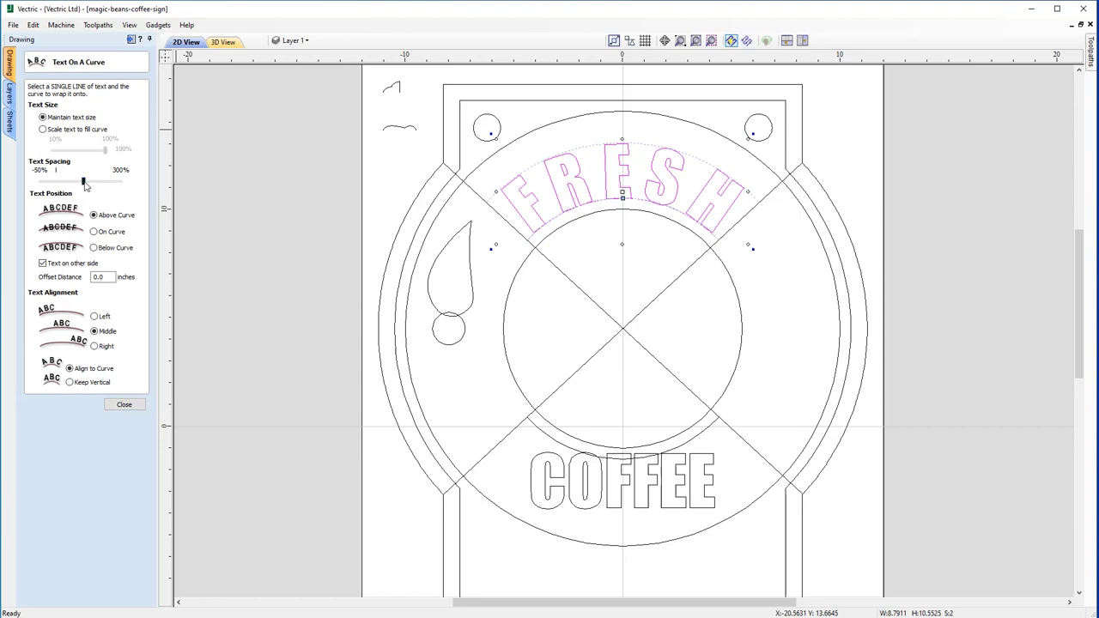
drag(85, 185, 44, 185)
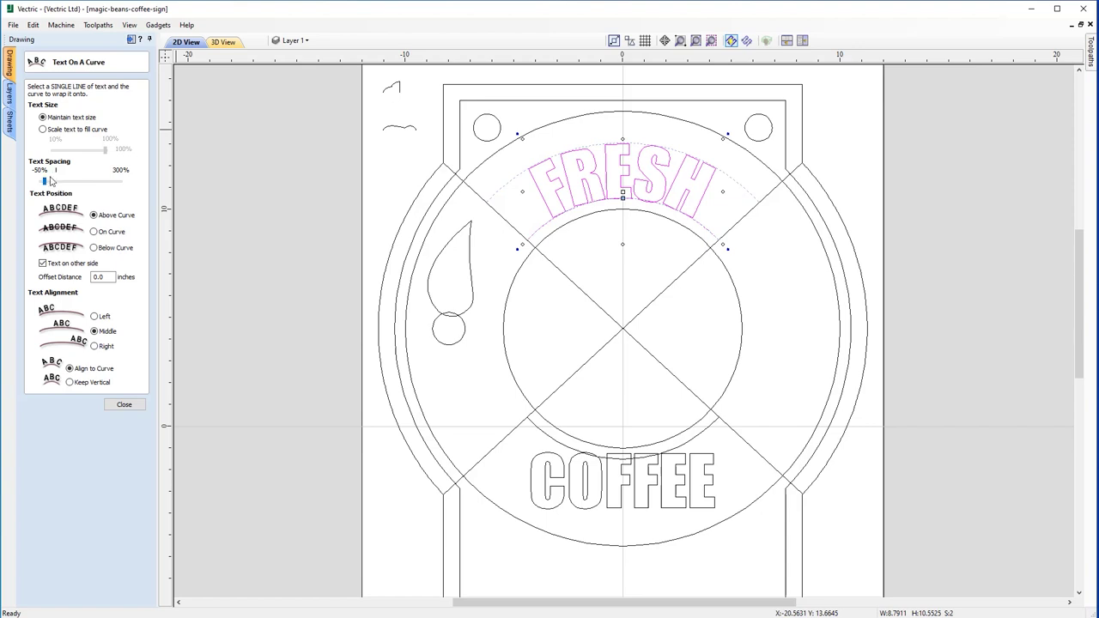
drag(44, 184, 62, 183)
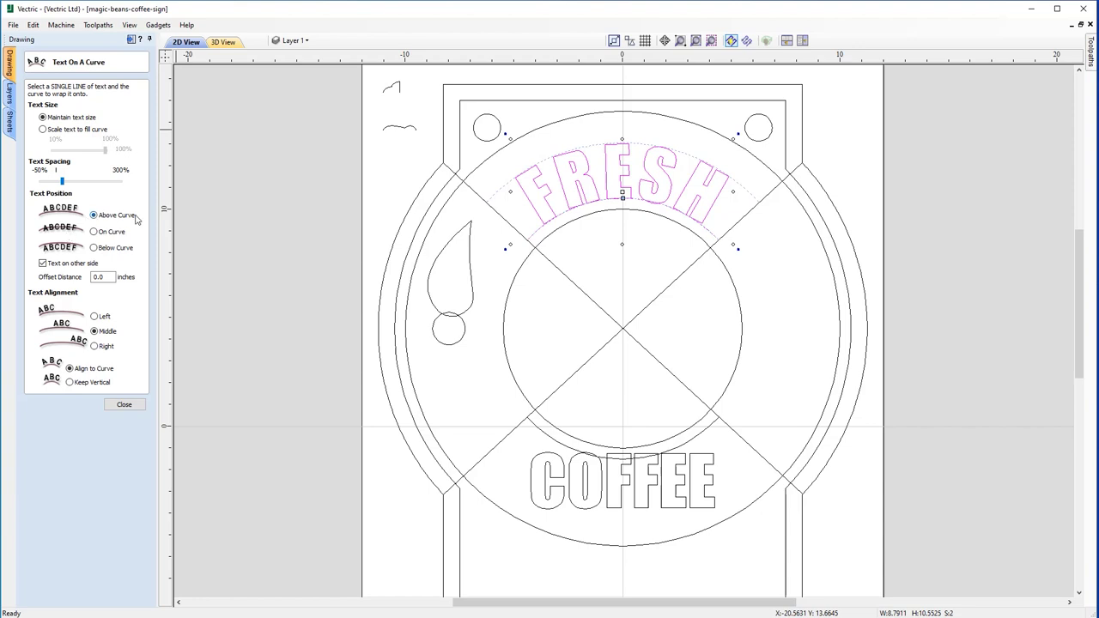
Try the On Curve and Below Curve positions for the FRESH text, returning to Above Curve
click(93, 232)
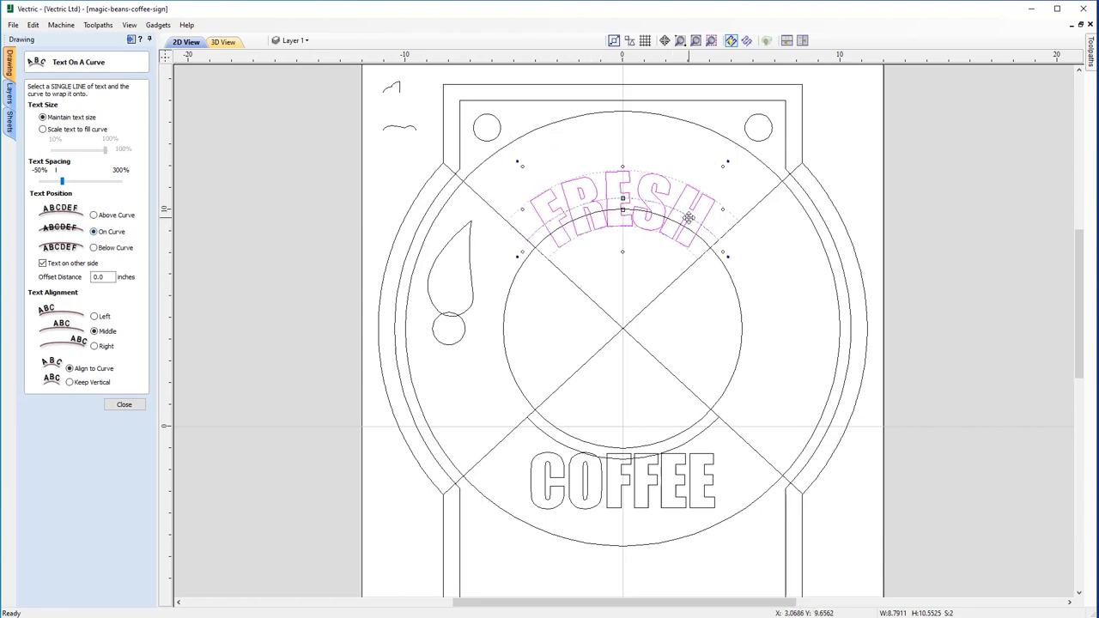
click(93, 247)
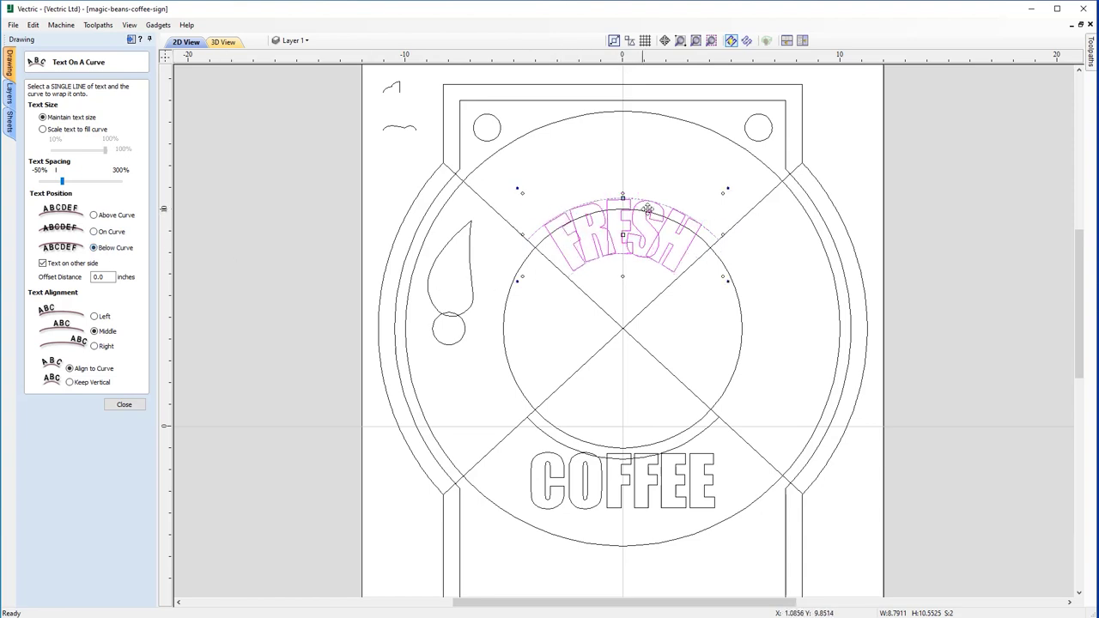
click(94, 214)
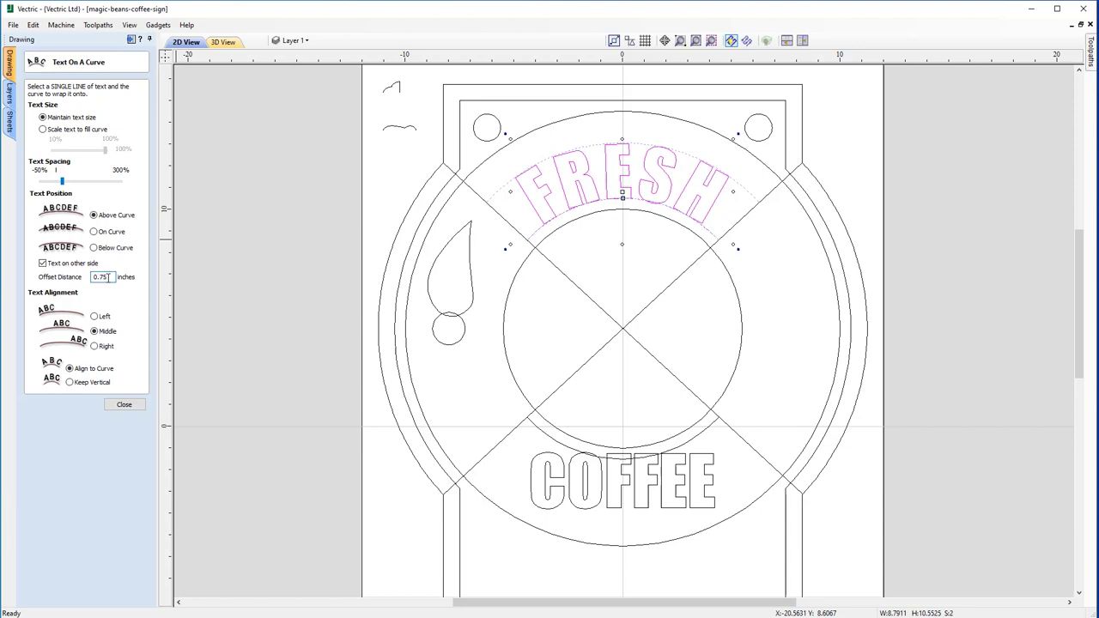
Set the FRESH text's offset distance to 0.75 inches, try Keep Vertical and return the letters to Align to Curve
key(Tab)
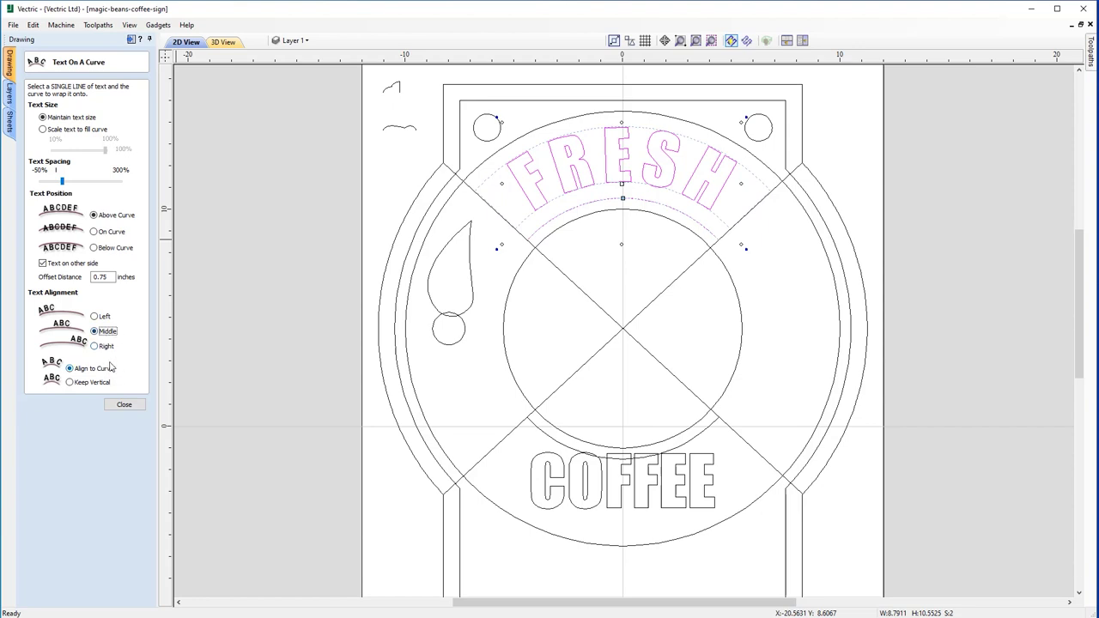
click(71, 382)
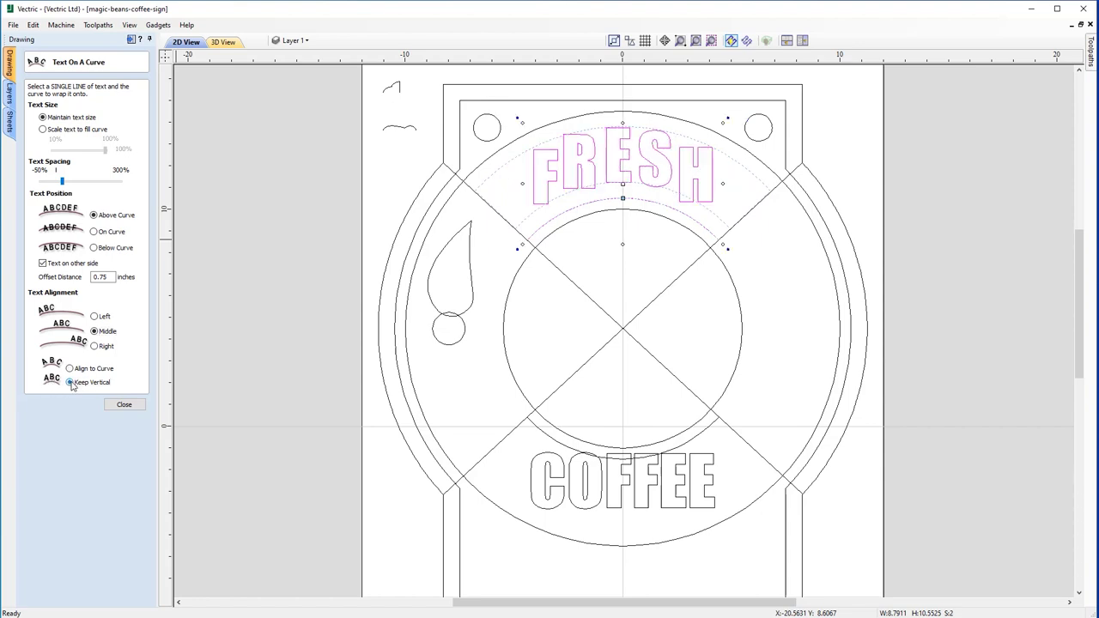
click(70, 368)
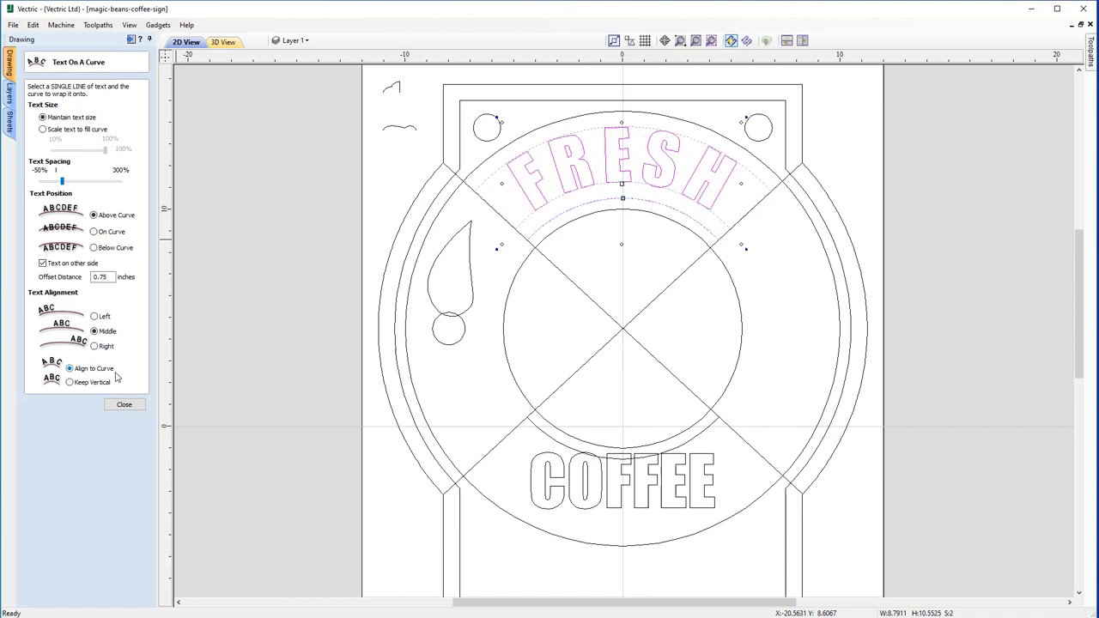
Wrap the COFFEE text along the lower arc, using the Below Curve position with the text on the other side
click(558, 483)
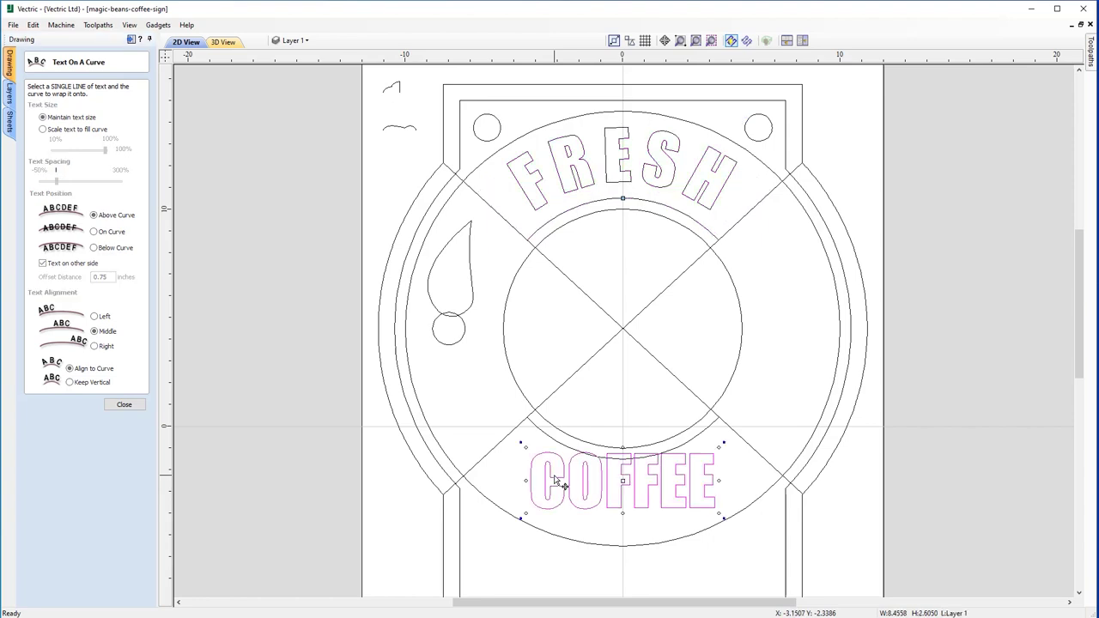
shift+click(533, 429)
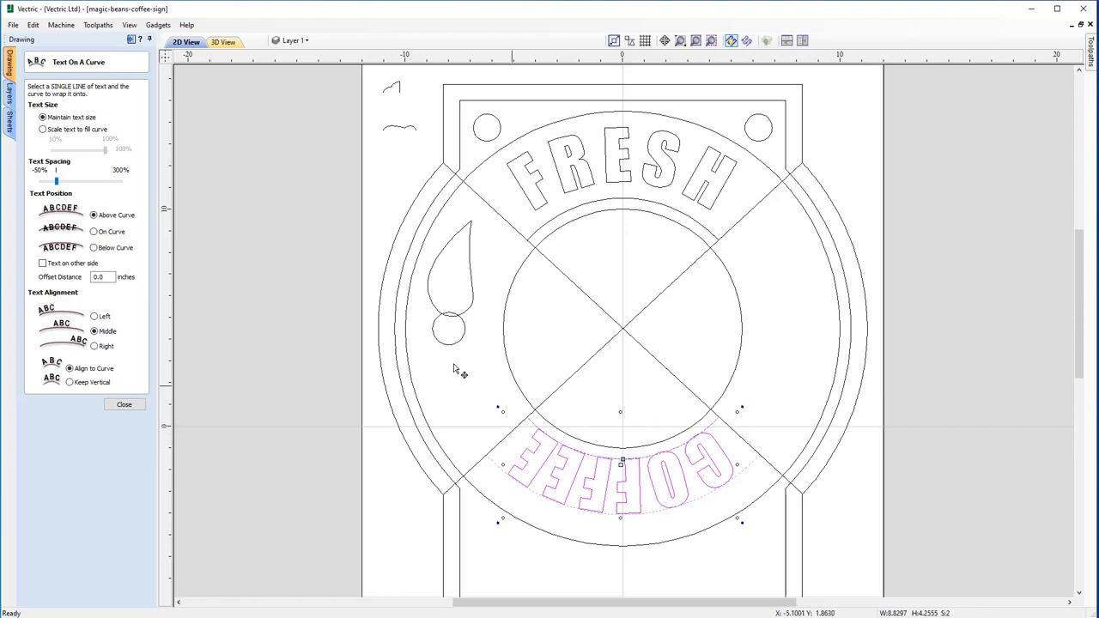
click(93, 248)
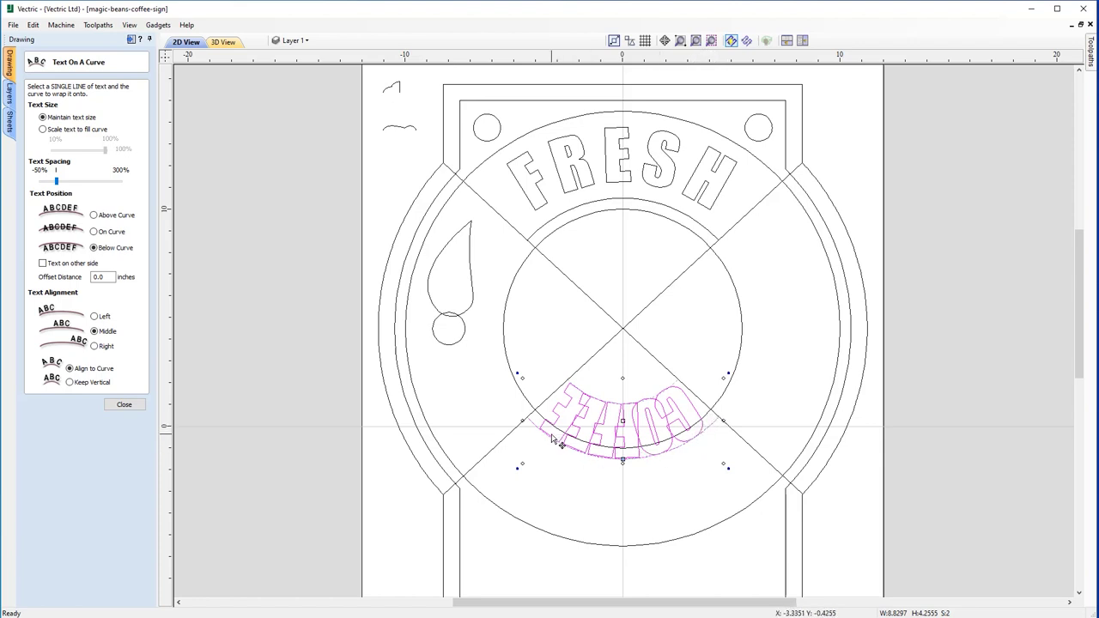
click(42, 264)
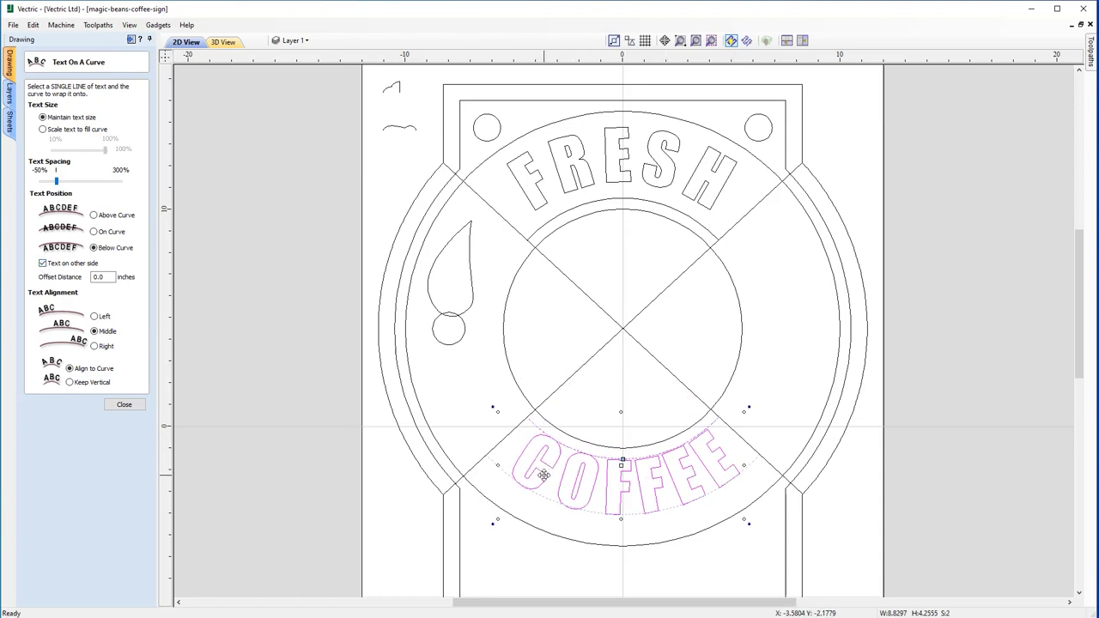
Set the COFFEE text's offset distance from the lower arc to 0.75 inches and finish the curved text
click(105, 277)
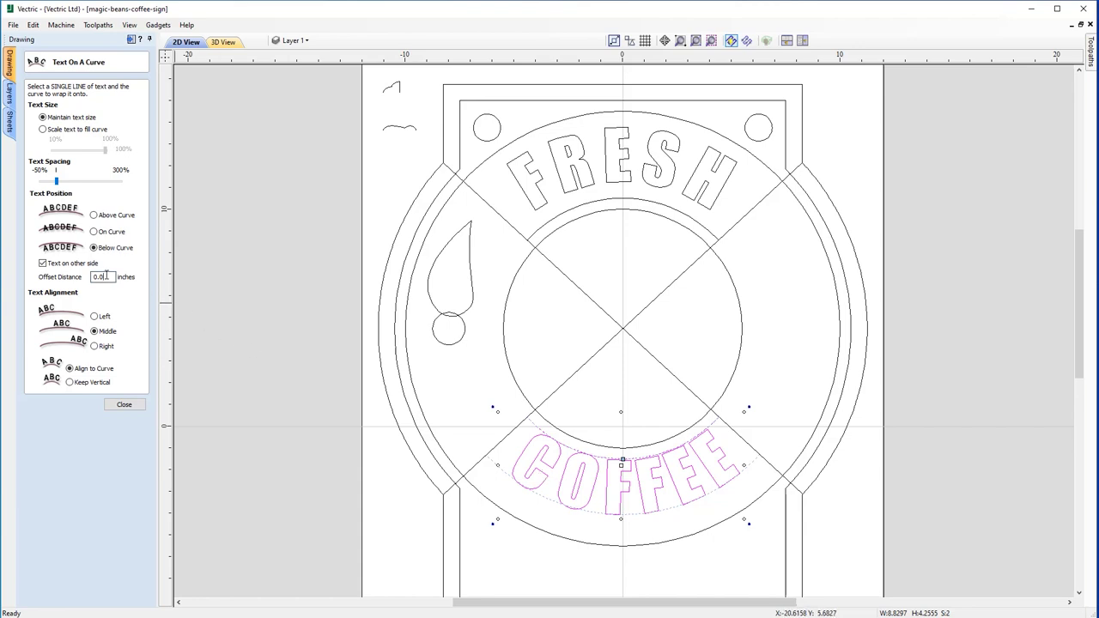
key(Tab)
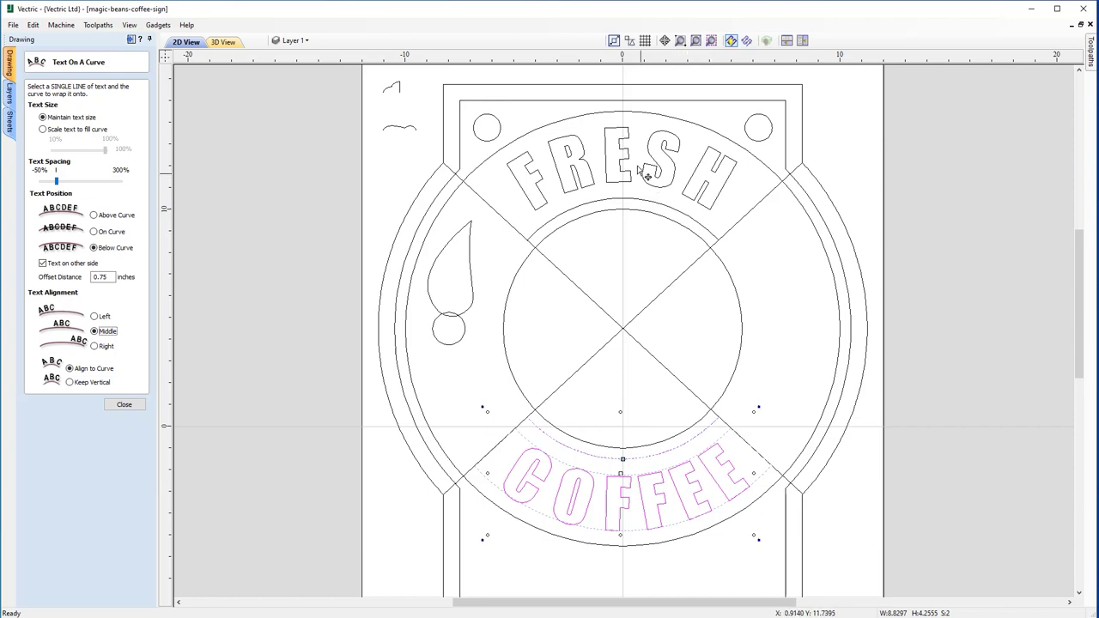
click(124, 407)
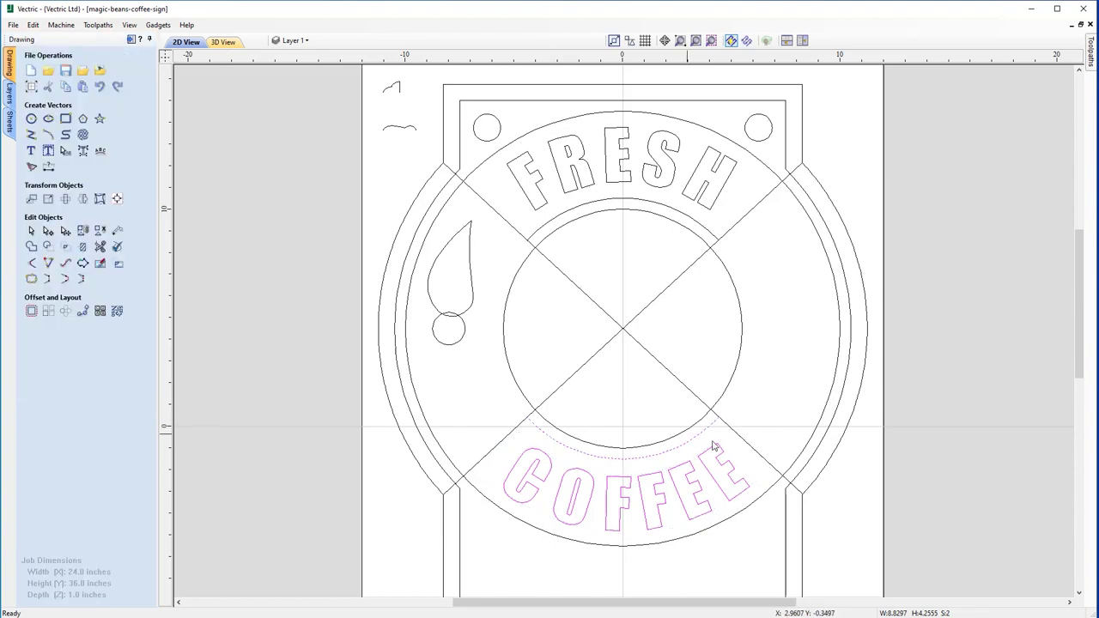
Select only the curved COFFEE text and tighten the gaps between its letters with the text spacing editor
click(696, 41)
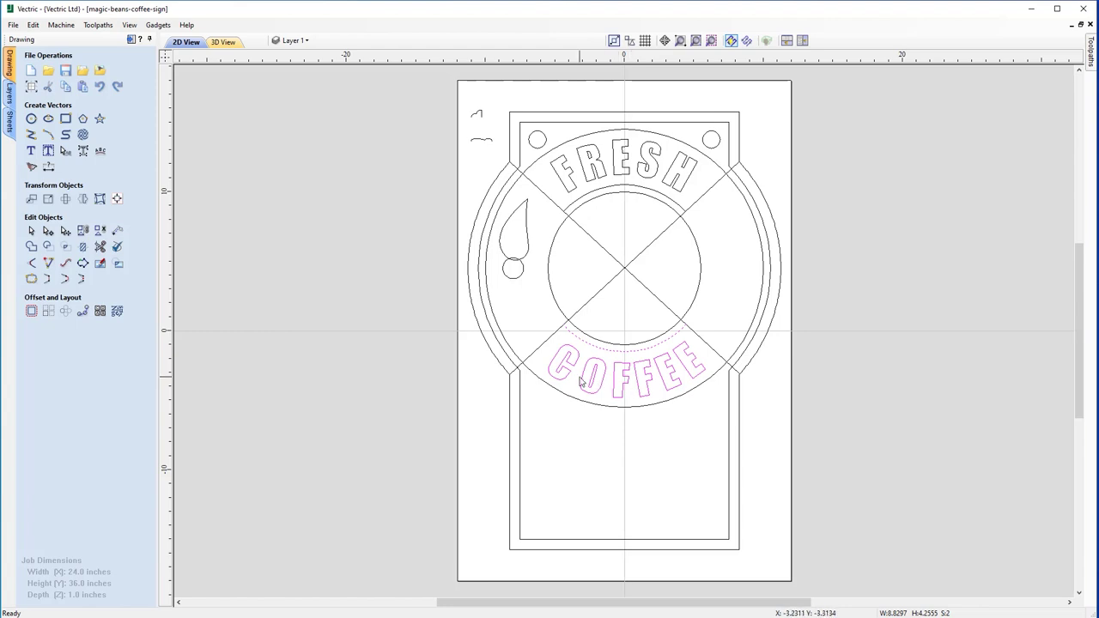
click(672, 371)
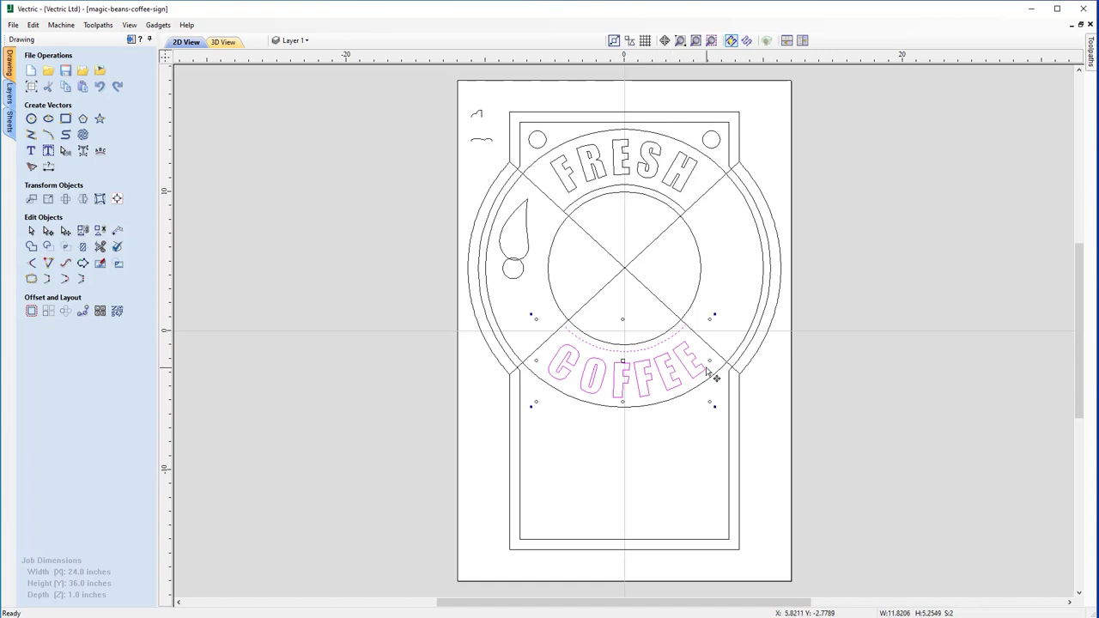
ctrl+click(560, 341)
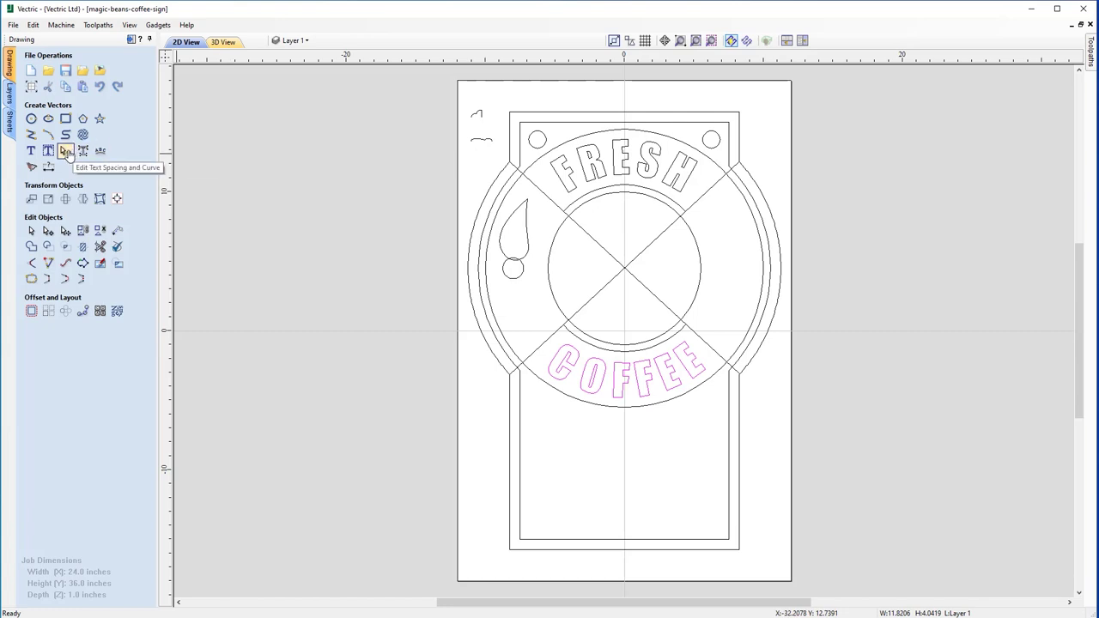
click(67, 153)
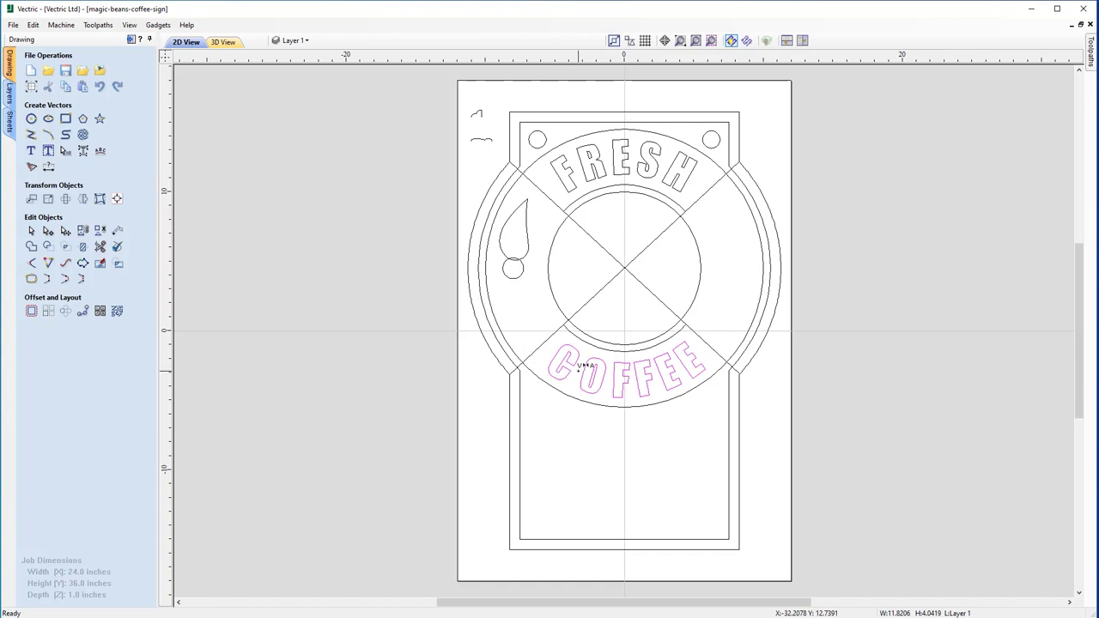
scroll(580, 368, up, 2)
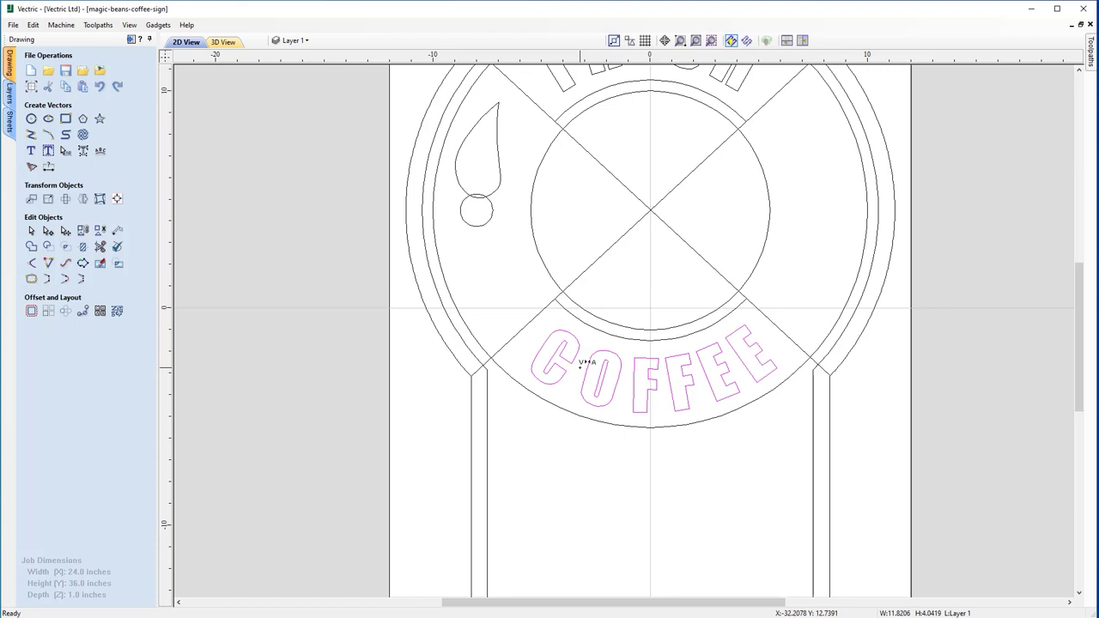
drag(580, 364, 578, 365)
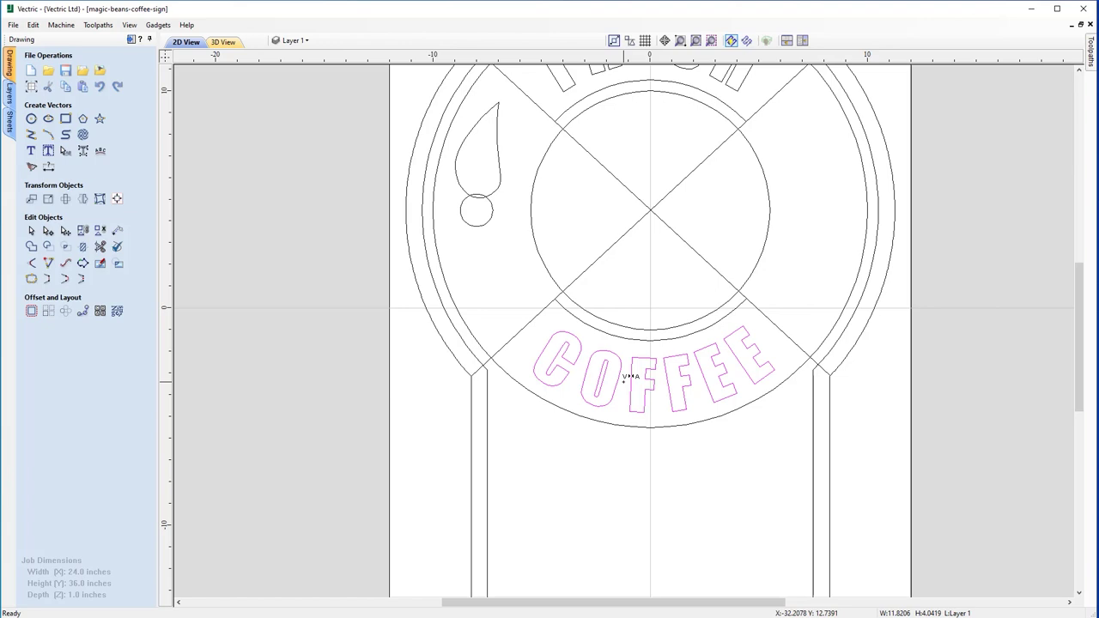
drag(632, 377, 632, 378)
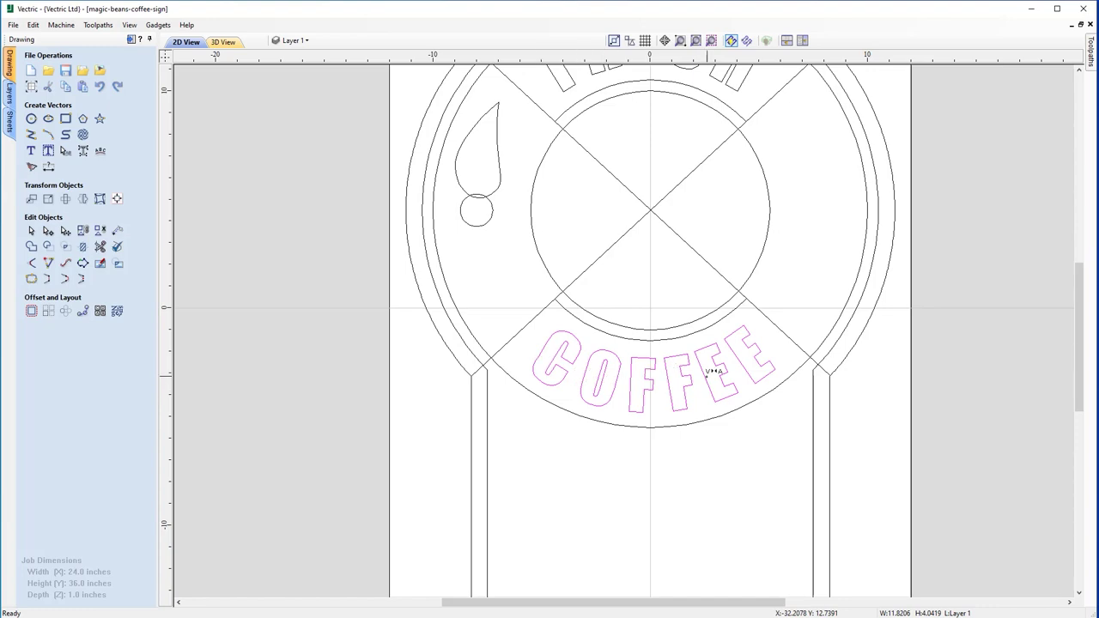
Tighten the gaps between the letters of the curved FRESH text and deselect it
scroll(687, 289, up, 5)
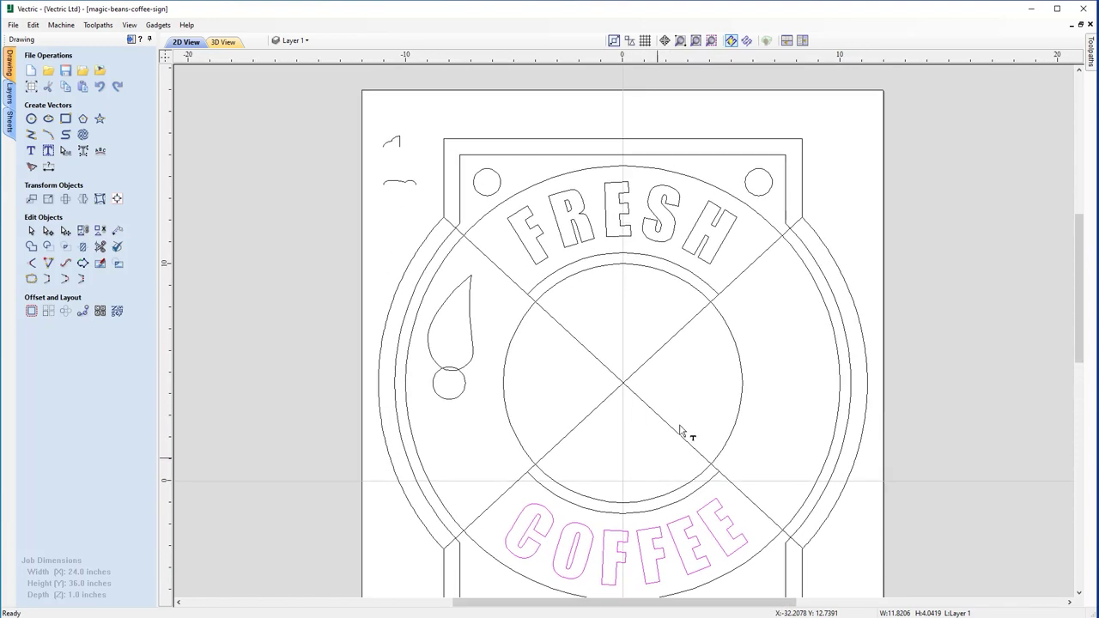
shift+click(673, 229)
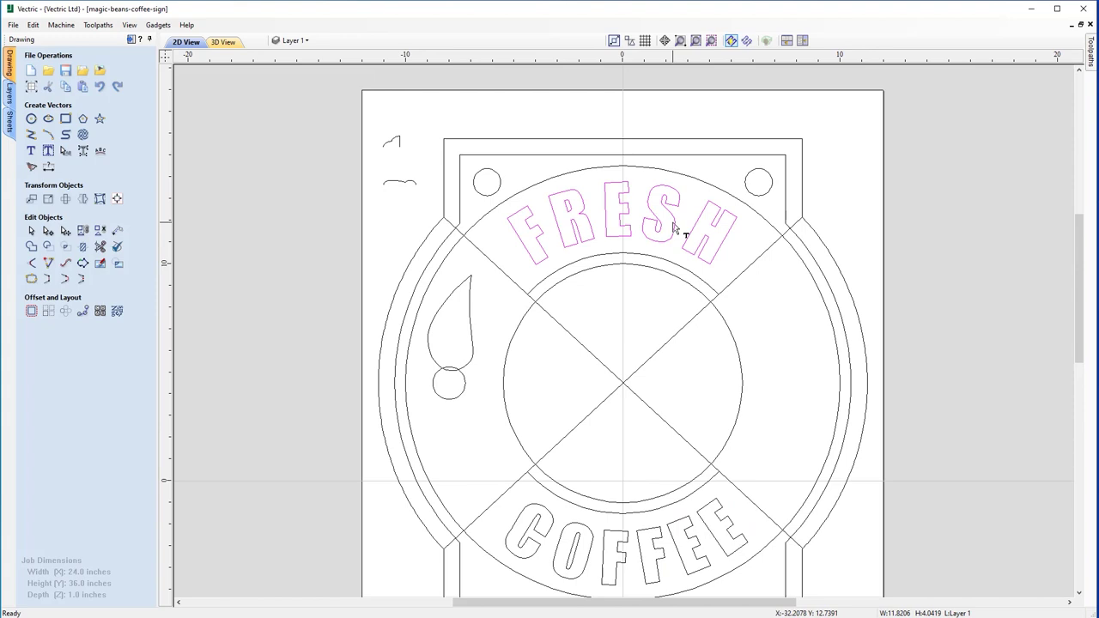
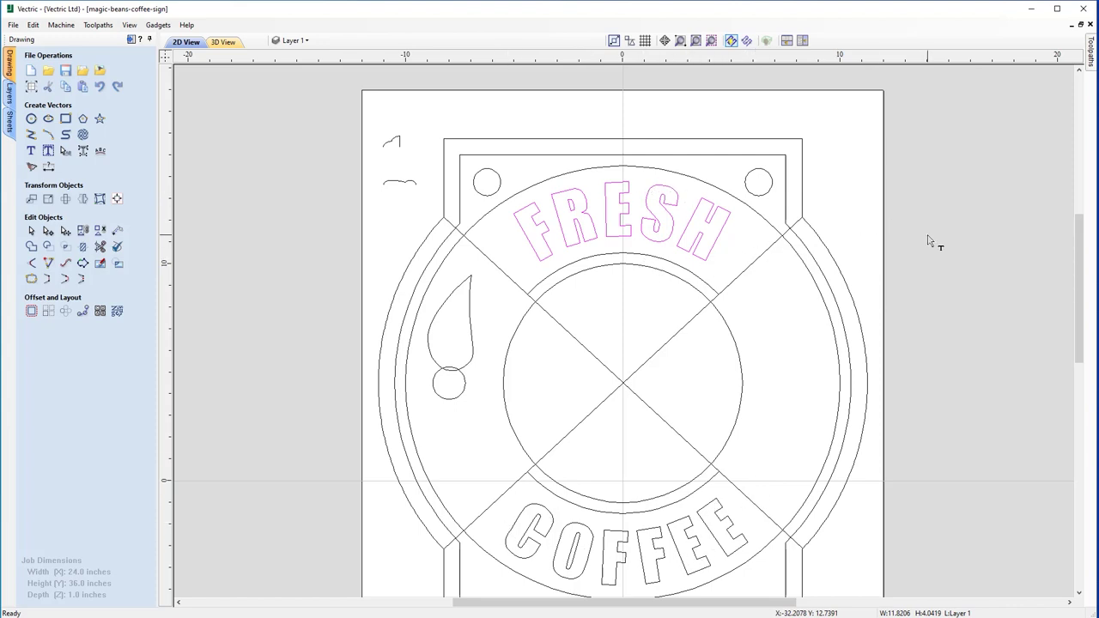
click(325, 271)
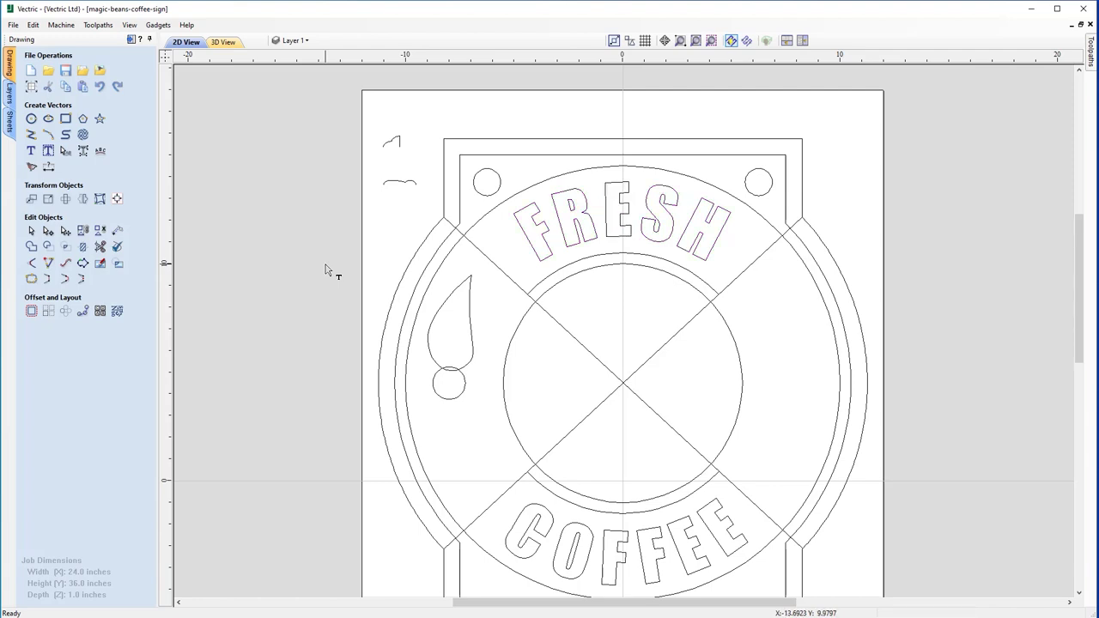
Delete the two diagonal construction lines and the upper and lower arcs the lettering was wrapped on
click(698, 42)
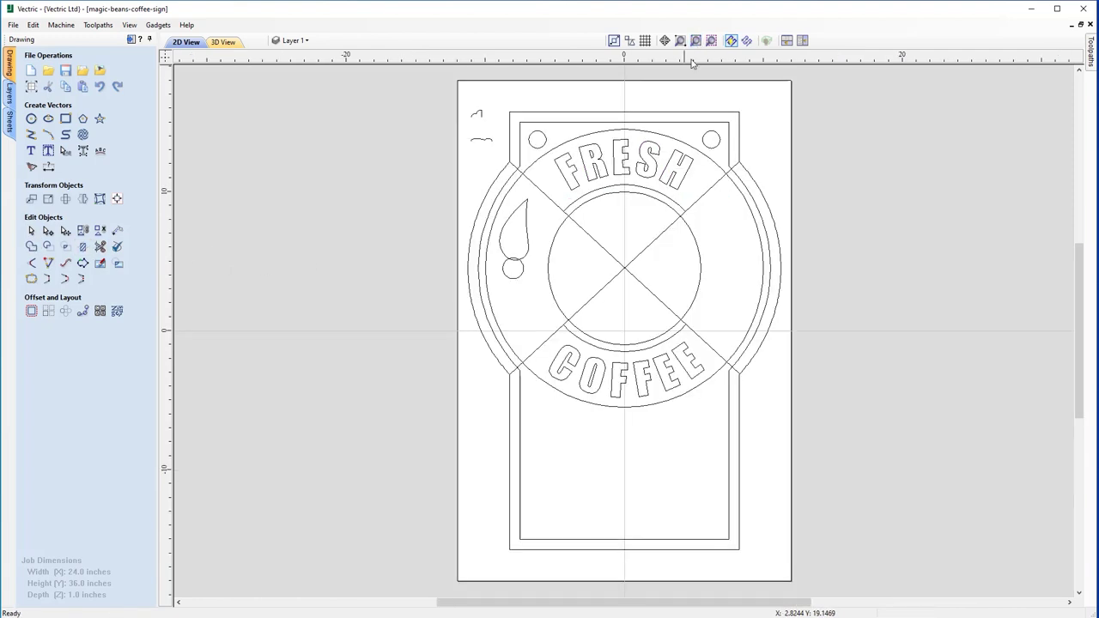
click(710, 192)
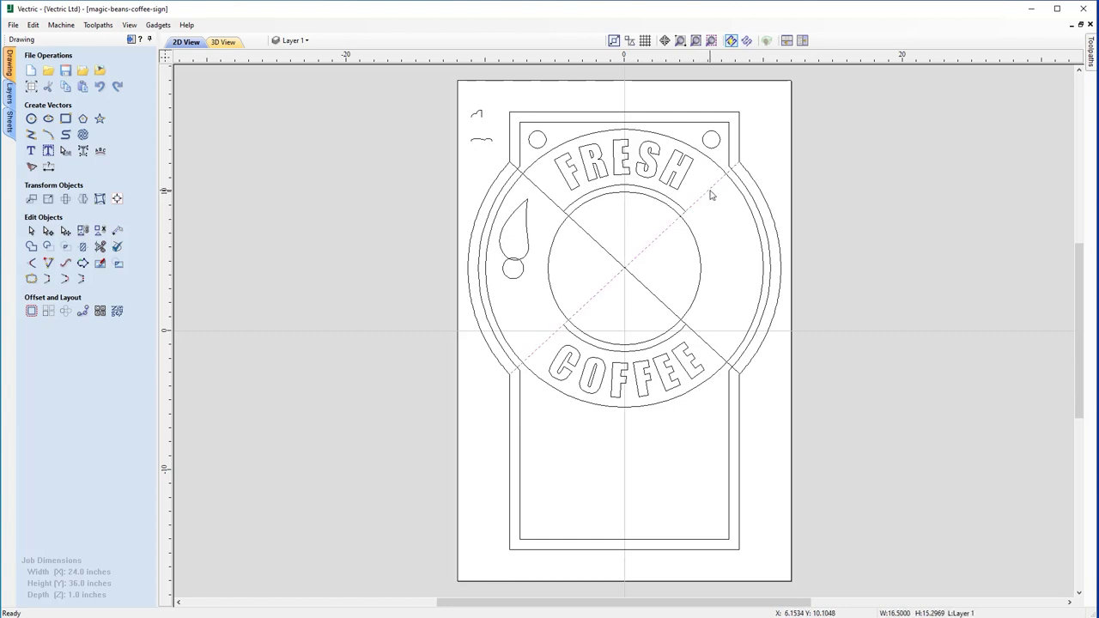
shift+click(661, 306)
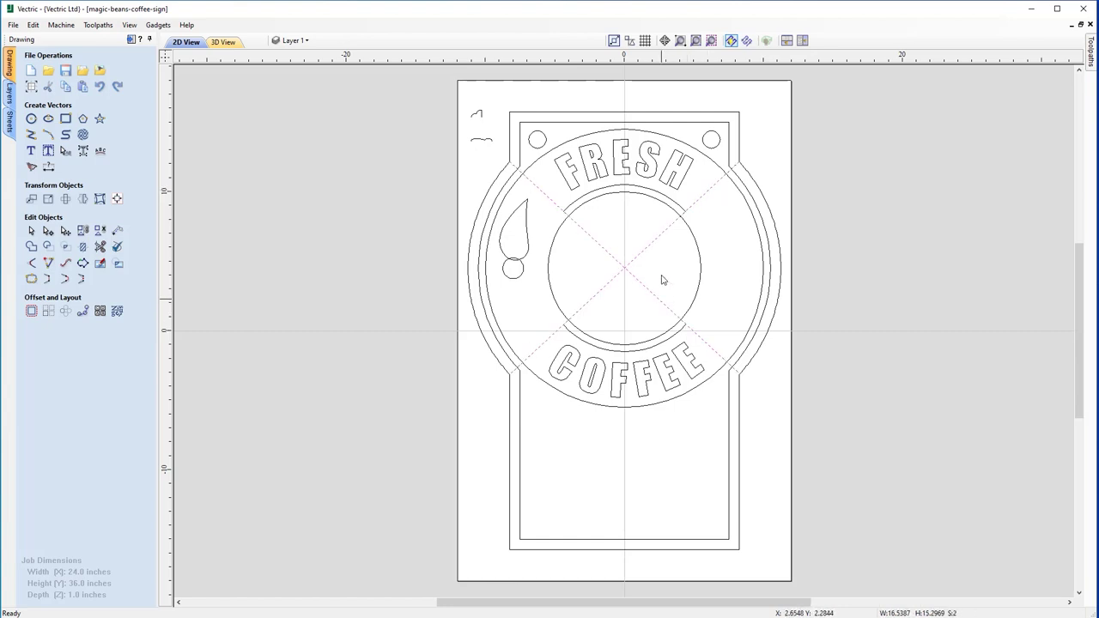
shift+click(632, 189)
shift+click(648, 350)
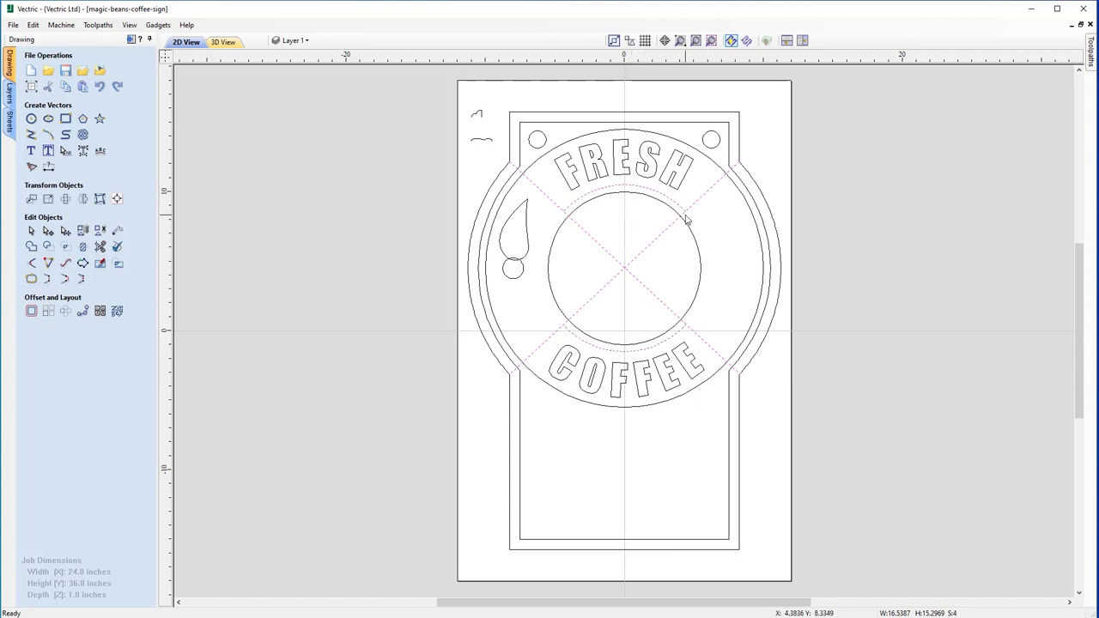
key(Delete)
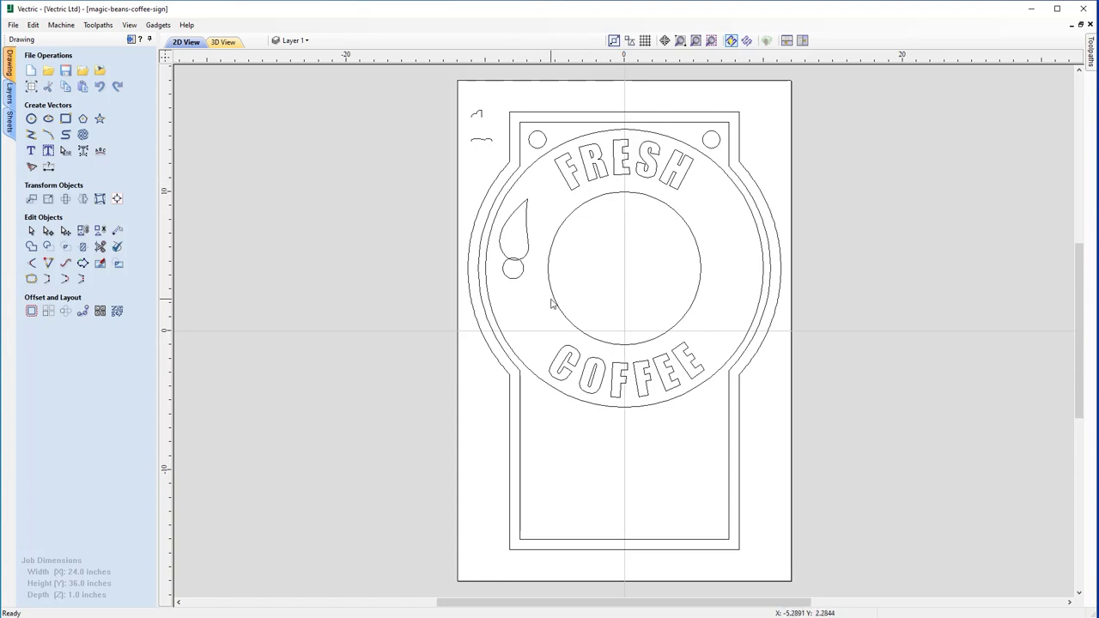
Delete the Safe layer while moving its data to Layer 1, and check the remaining layer list
click(302, 41)
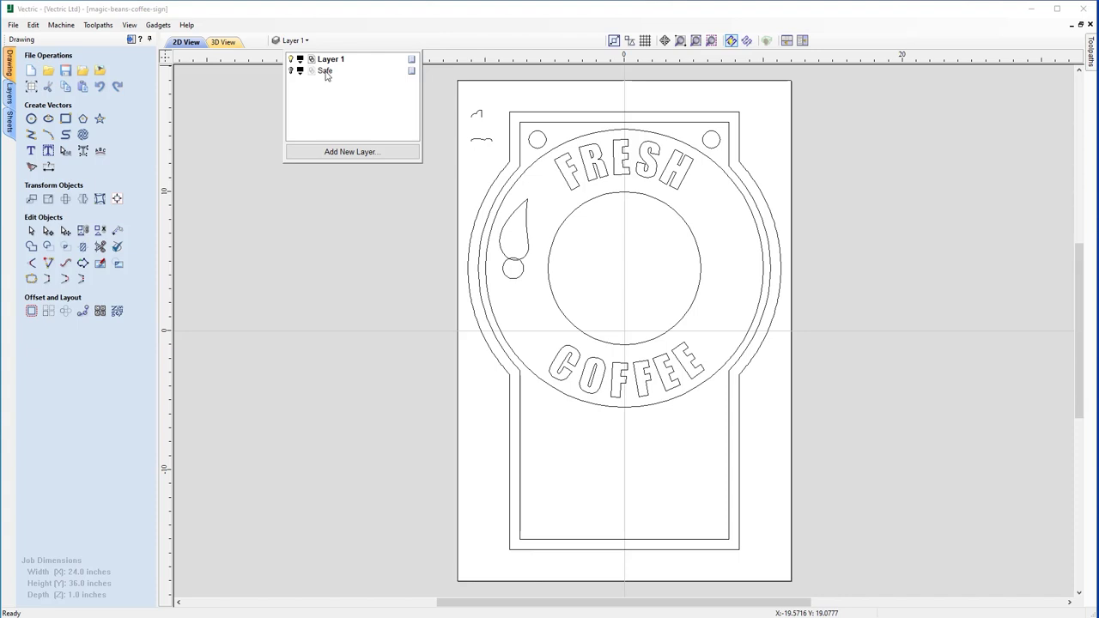
right_click(326, 73)
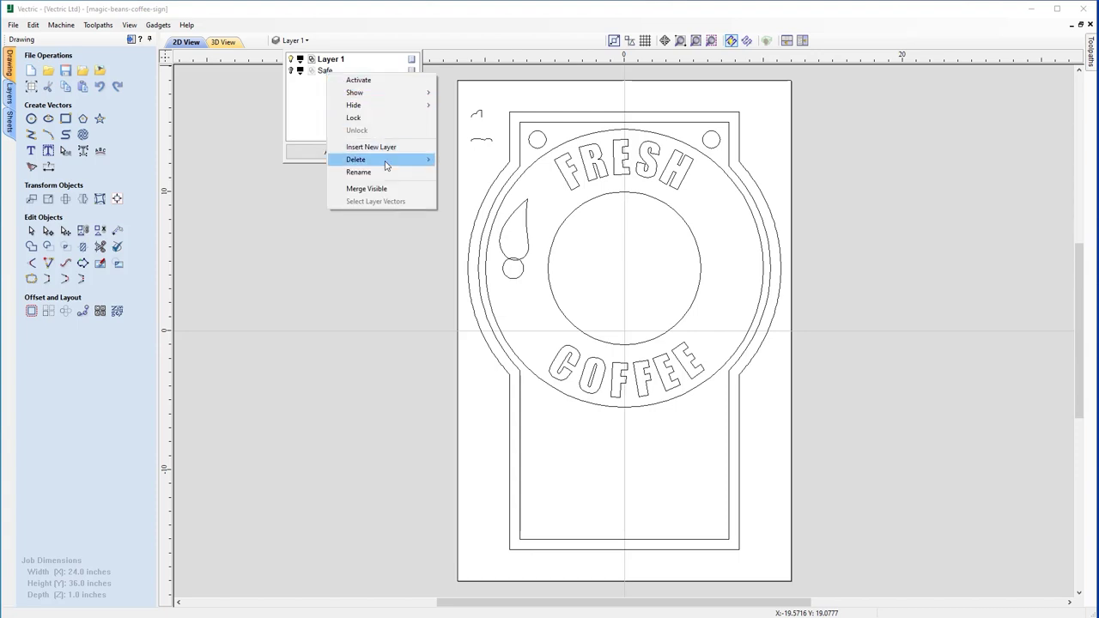
mouse_move(385, 165)
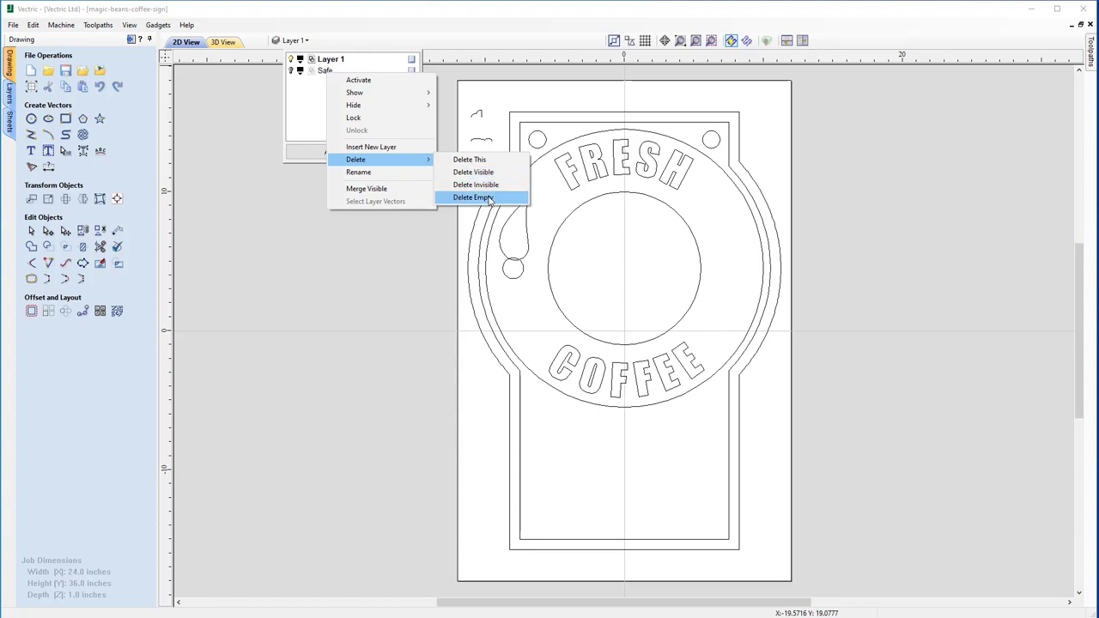
click(468, 162)
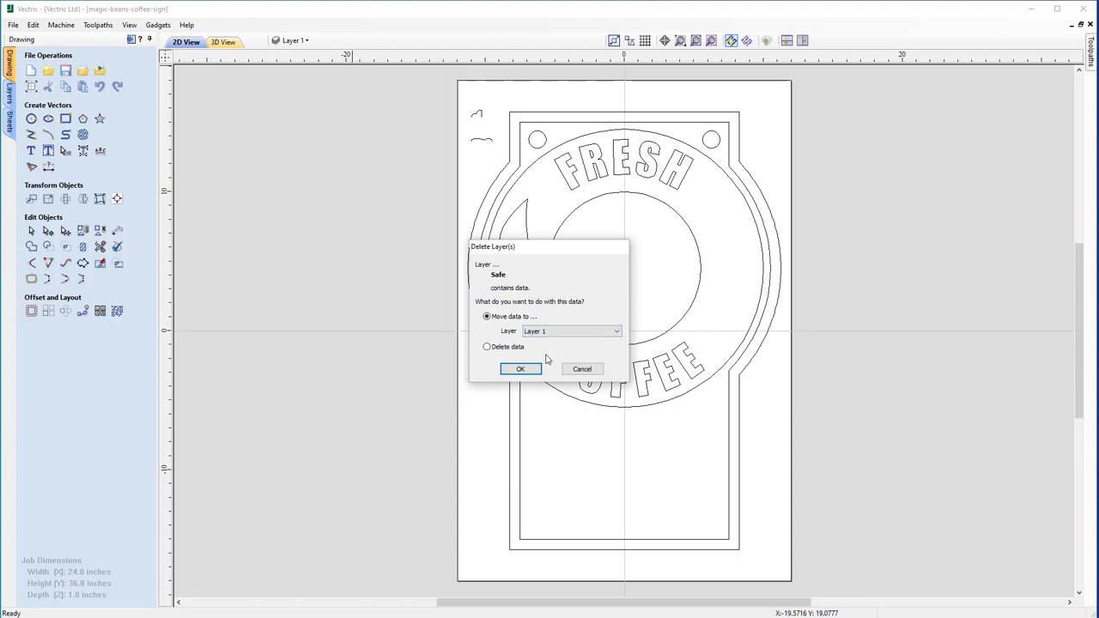
click(487, 347)
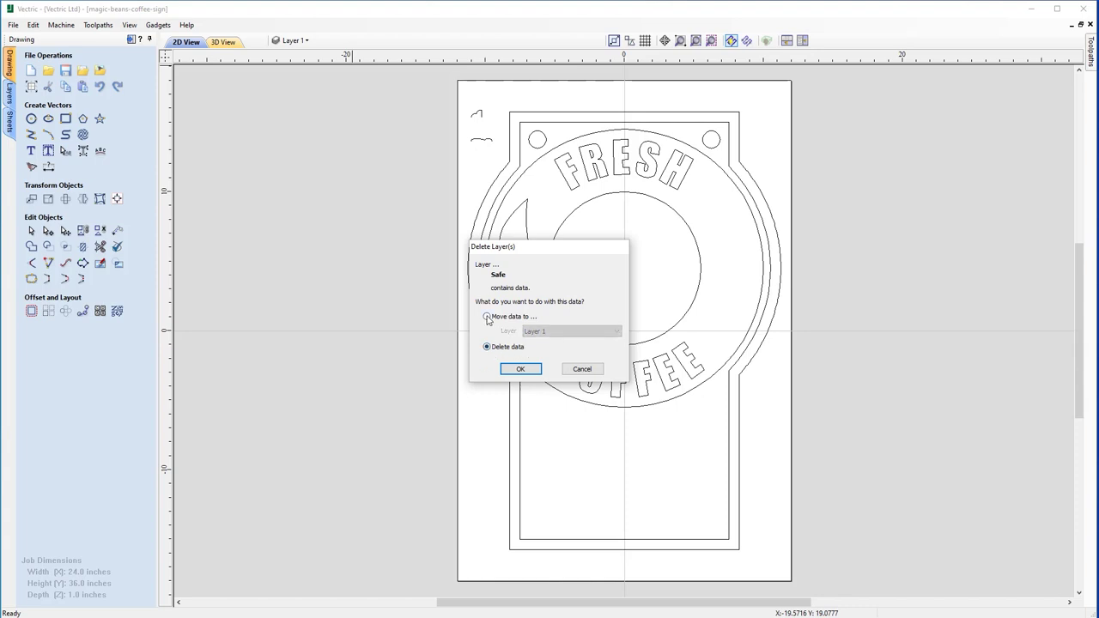
click(486, 317)
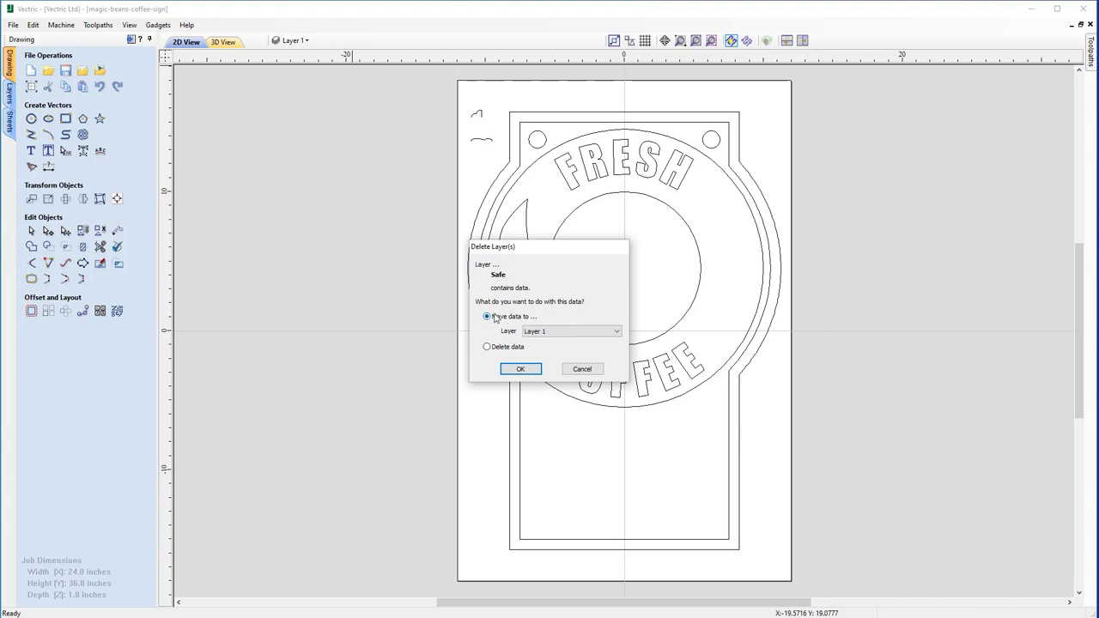
click(544, 333)
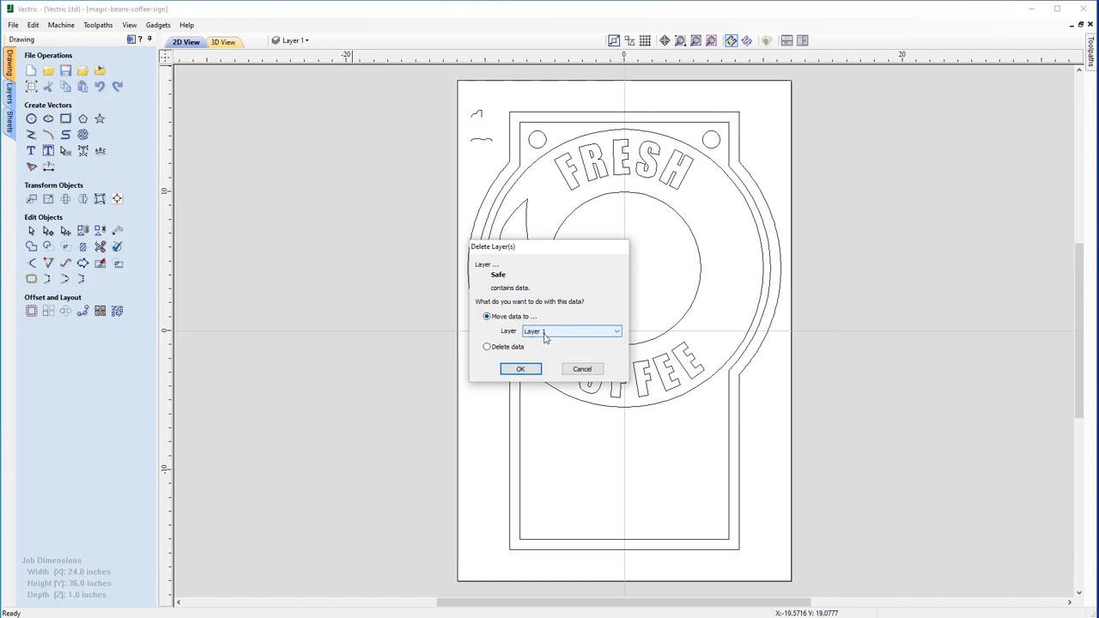
click(532, 371)
click(552, 332)
click(617, 333)
click(552, 361)
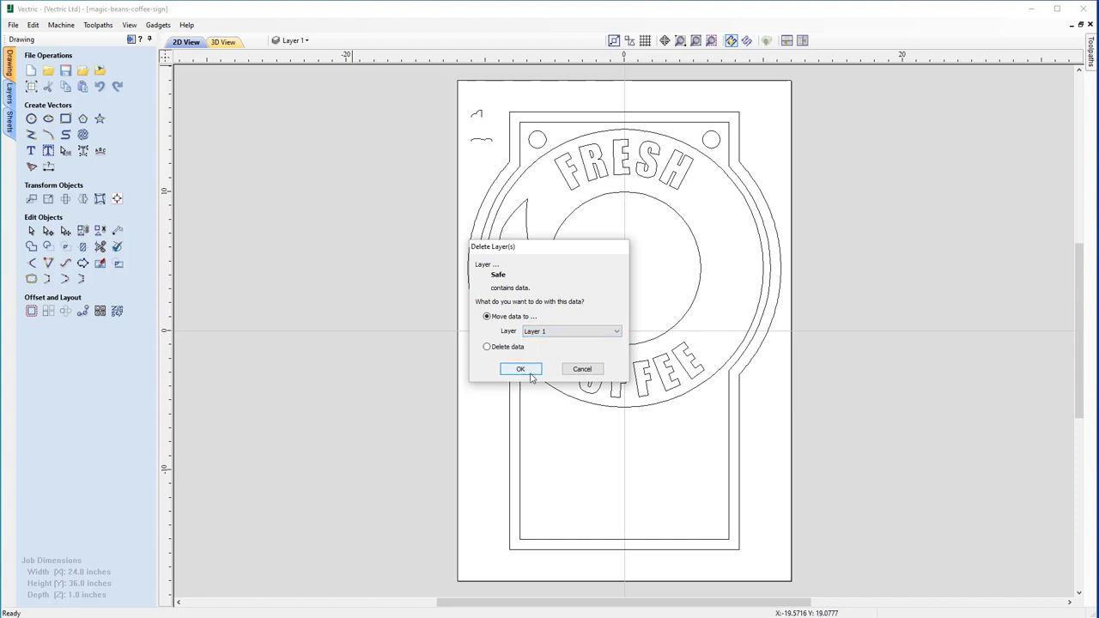
click(530, 372)
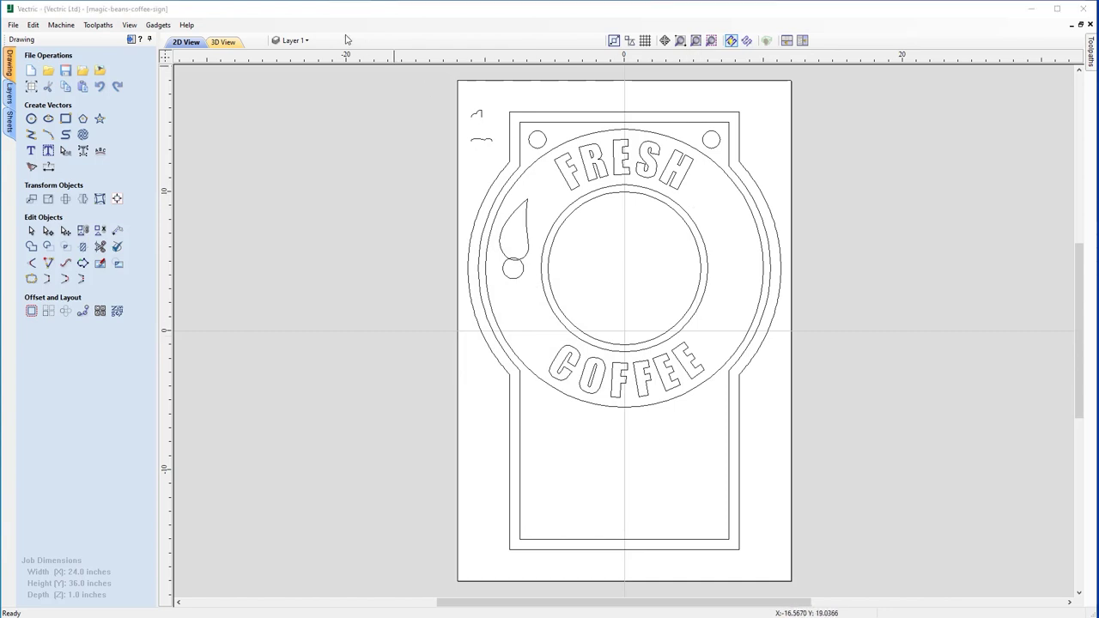
click(305, 41)
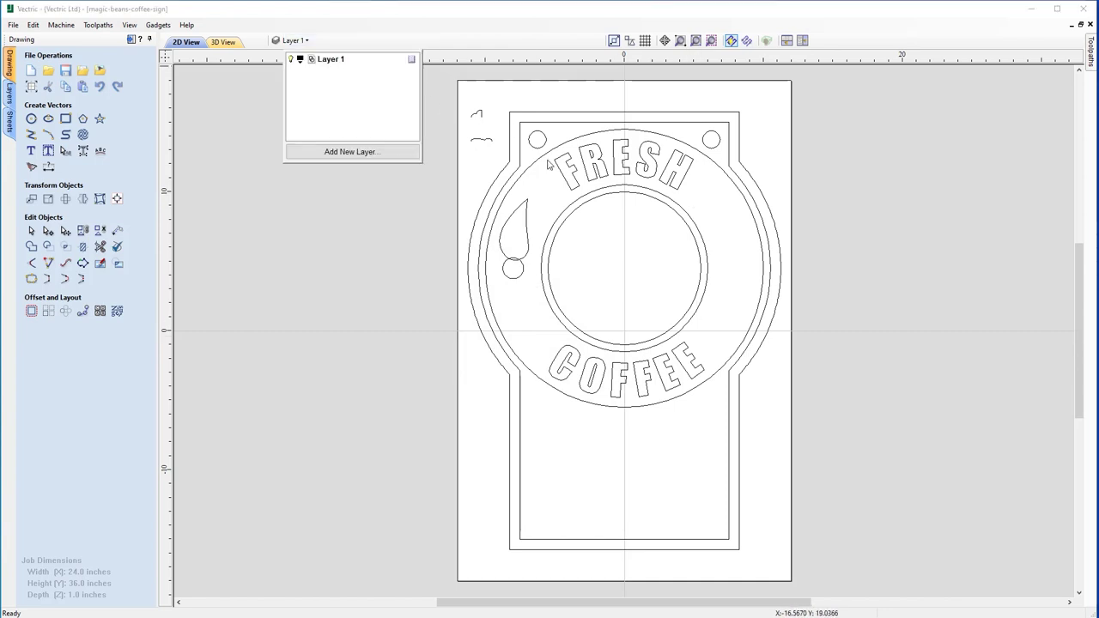
click(706, 215)
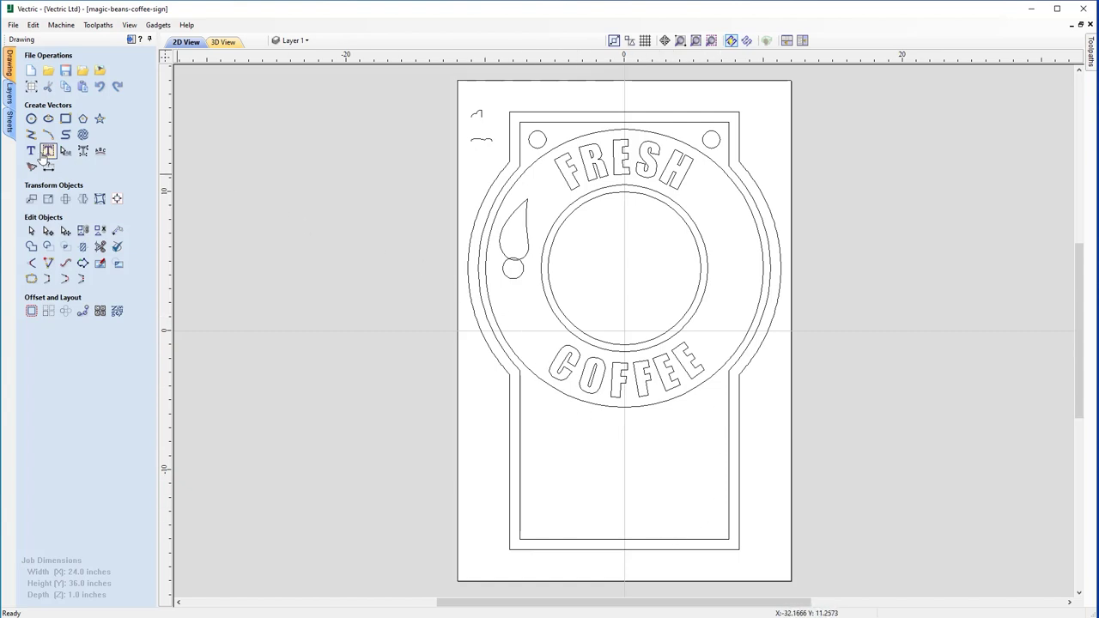
Create centre-aligned text reading MAGIC over BEANS and place it on the vertical centreline of the sign's lower panel
click(28, 152)
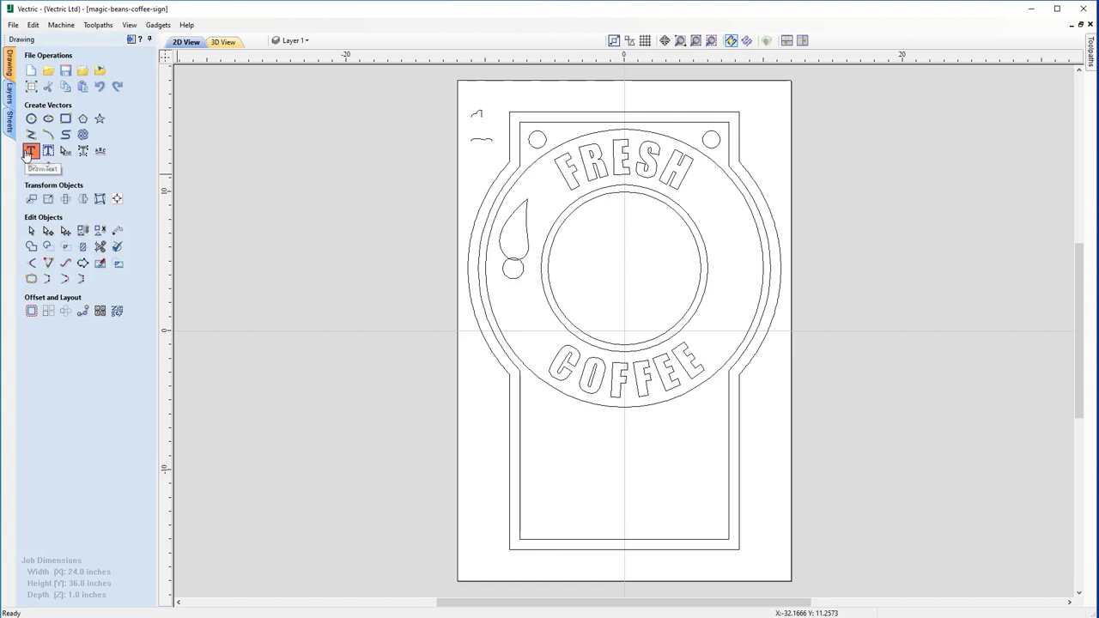
text(MAGIC )
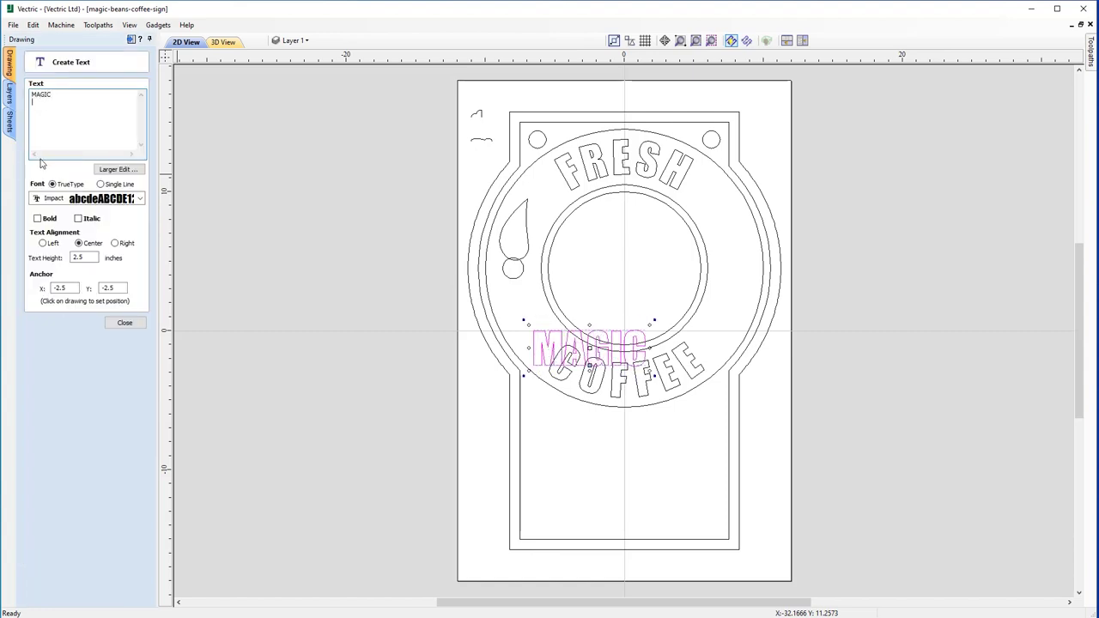
text(BEANS)
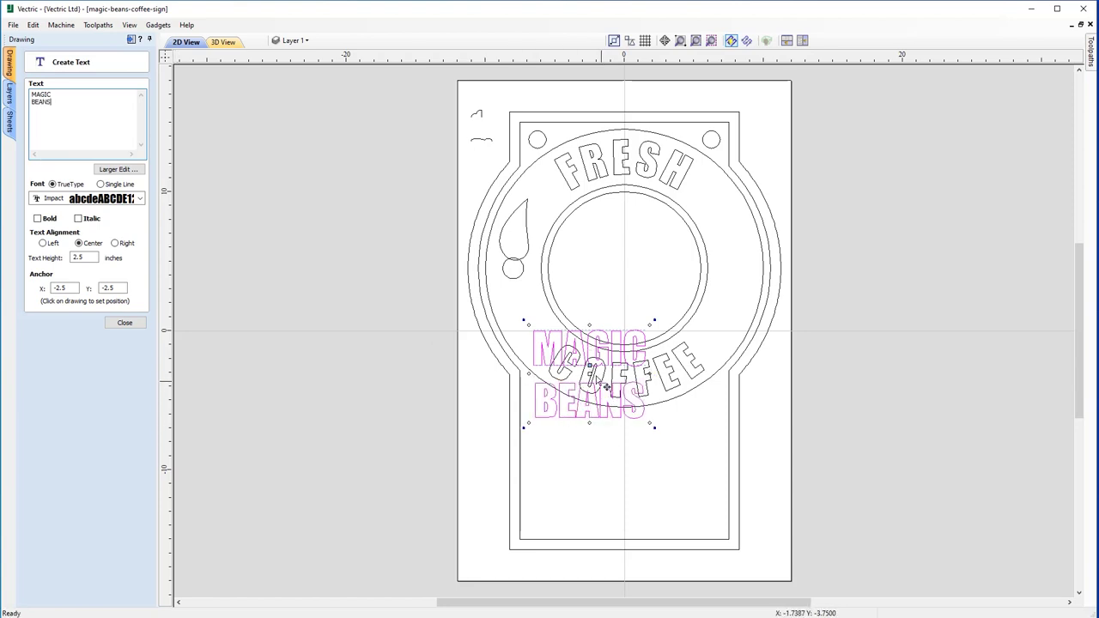
drag(591, 369, 620, 466)
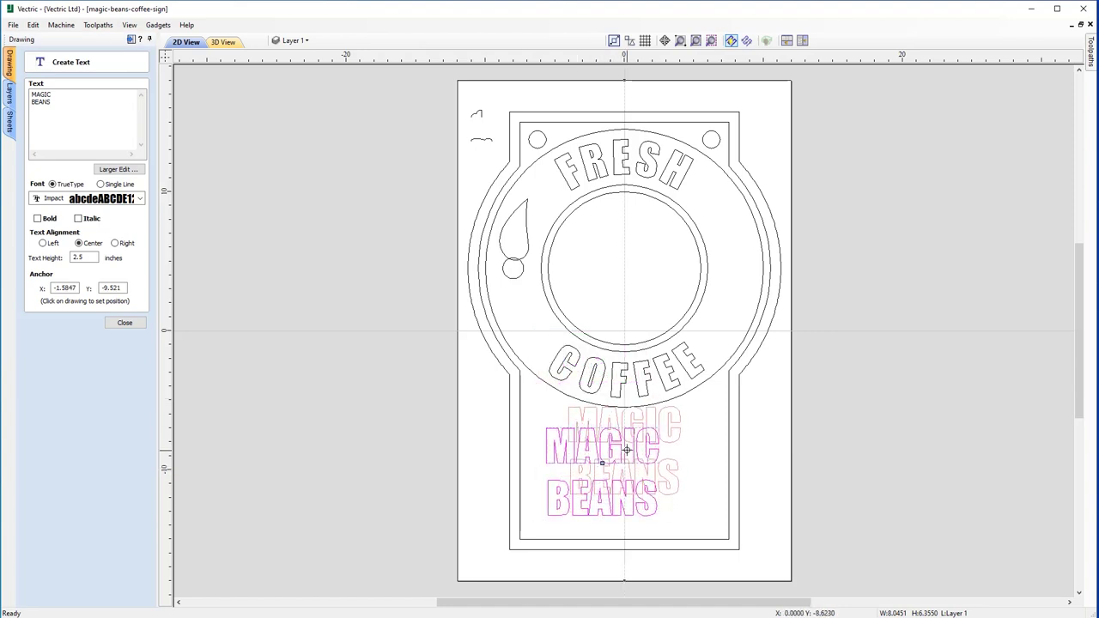
click(626, 461)
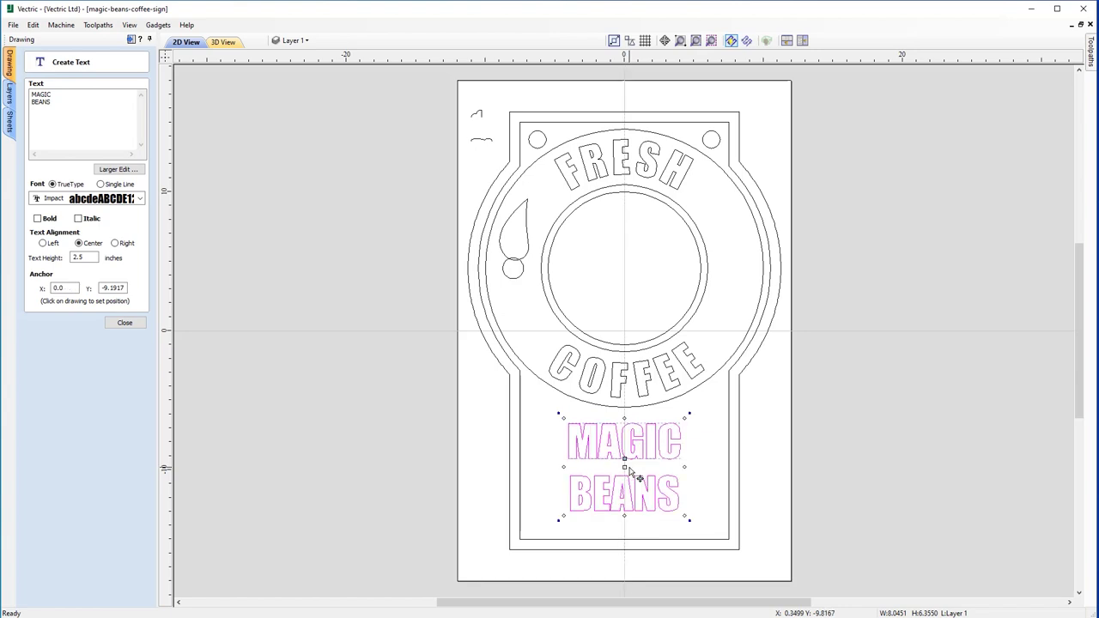
Change the font of the MAGIC BEANS text to Cambria
click(82, 199)
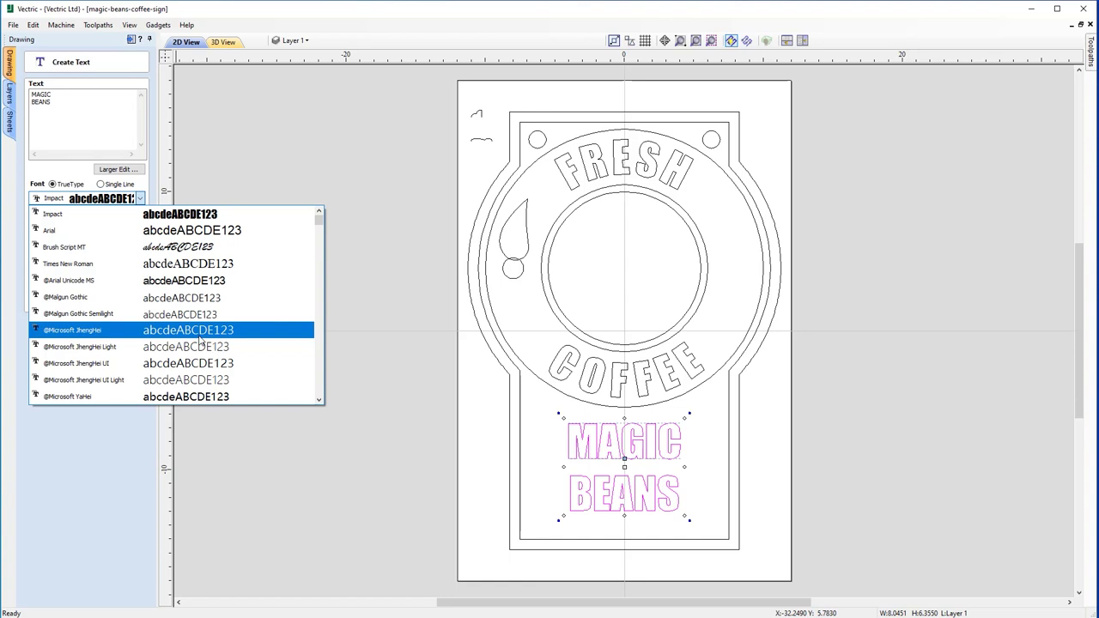
key(c)
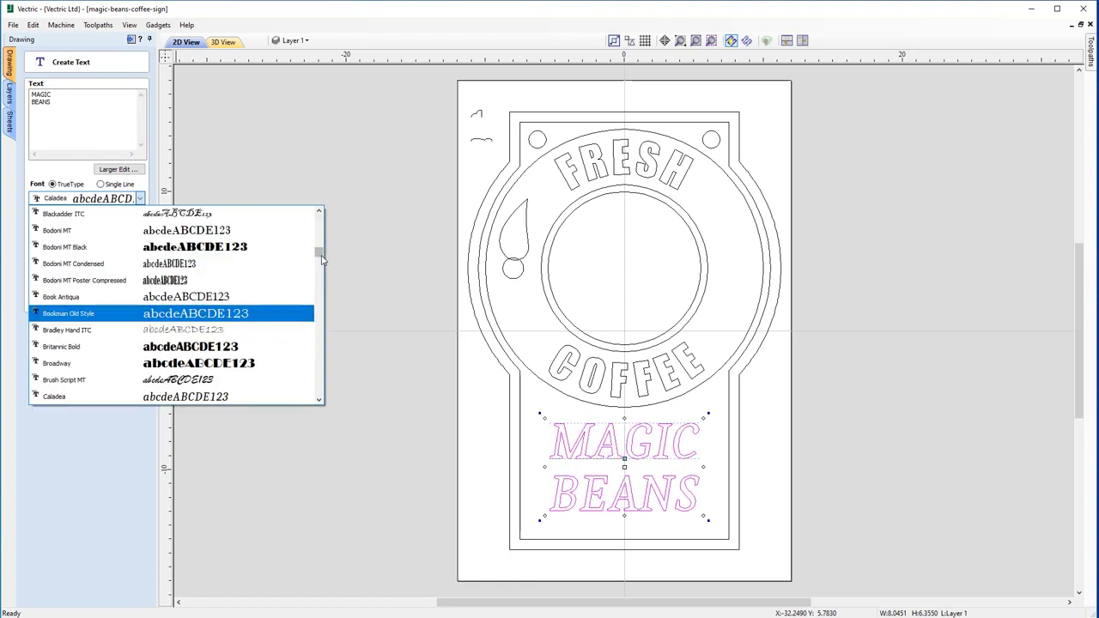
scroll(258, 317, down, 2)
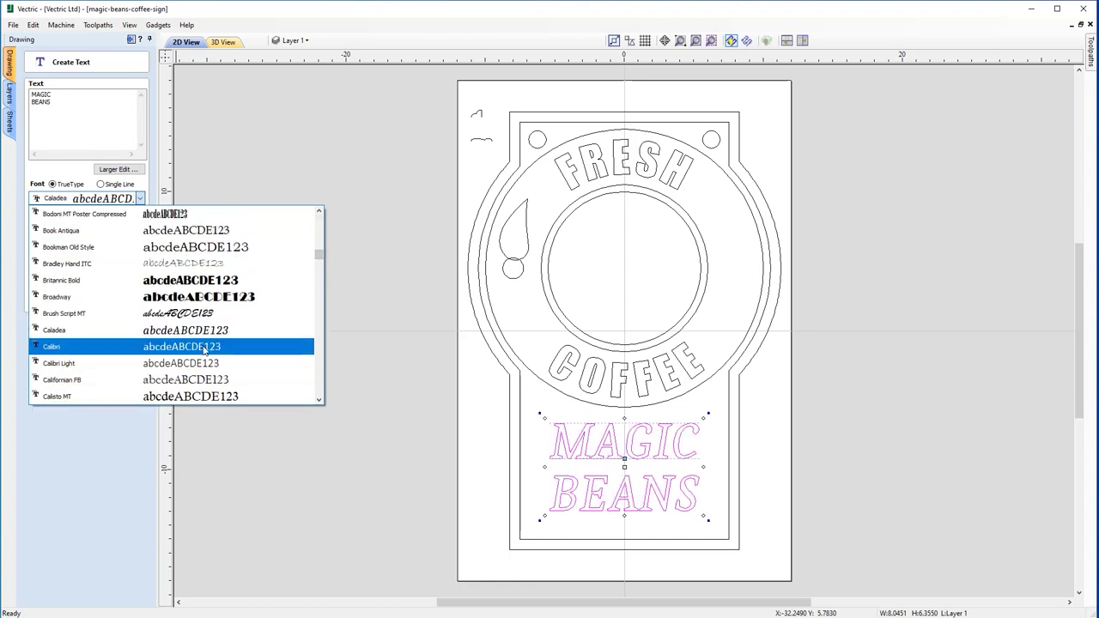
scroll(206, 378, down, 1)
click(206, 362)
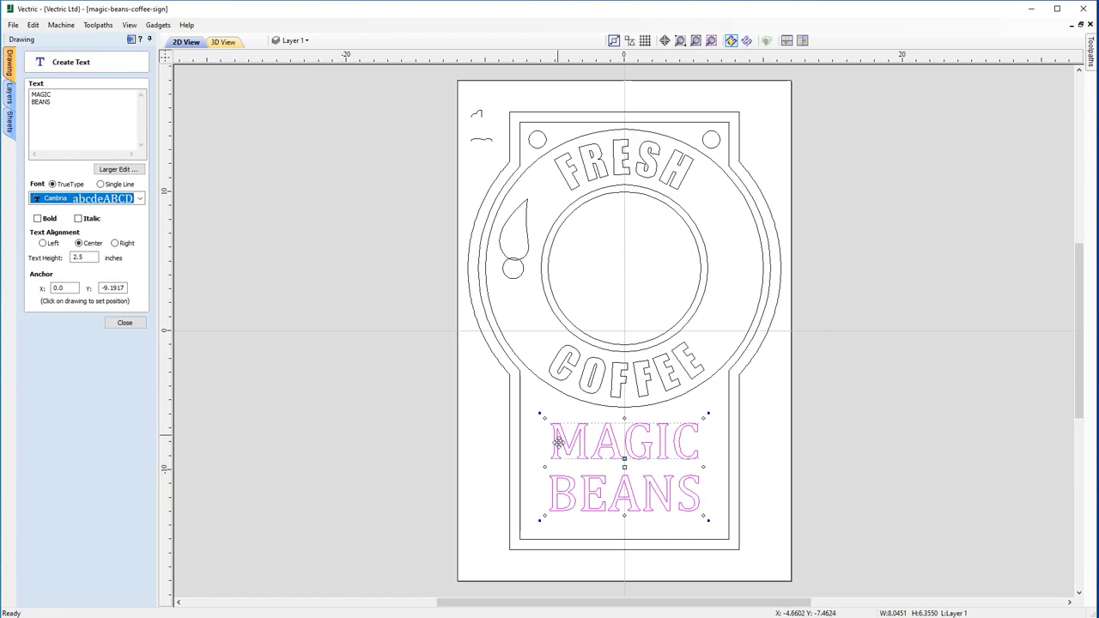
Set the MAGIC BEANS text height to 4 inches and reduce the spacing between its two lines
click(83, 259)
drag(88, 258, 54, 257)
text(4)
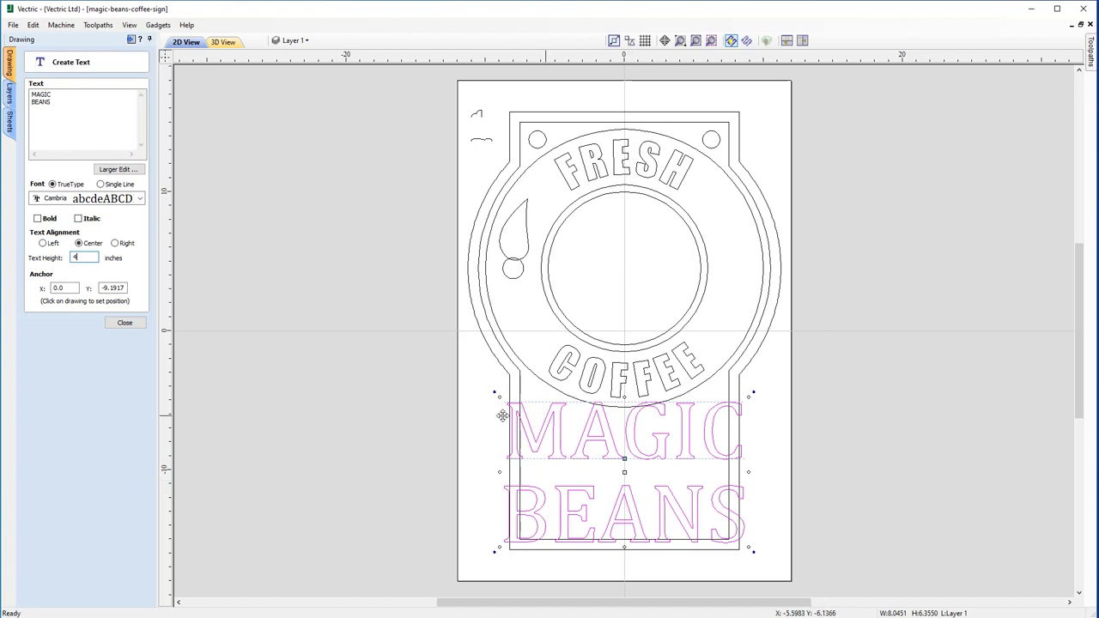
click(109, 324)
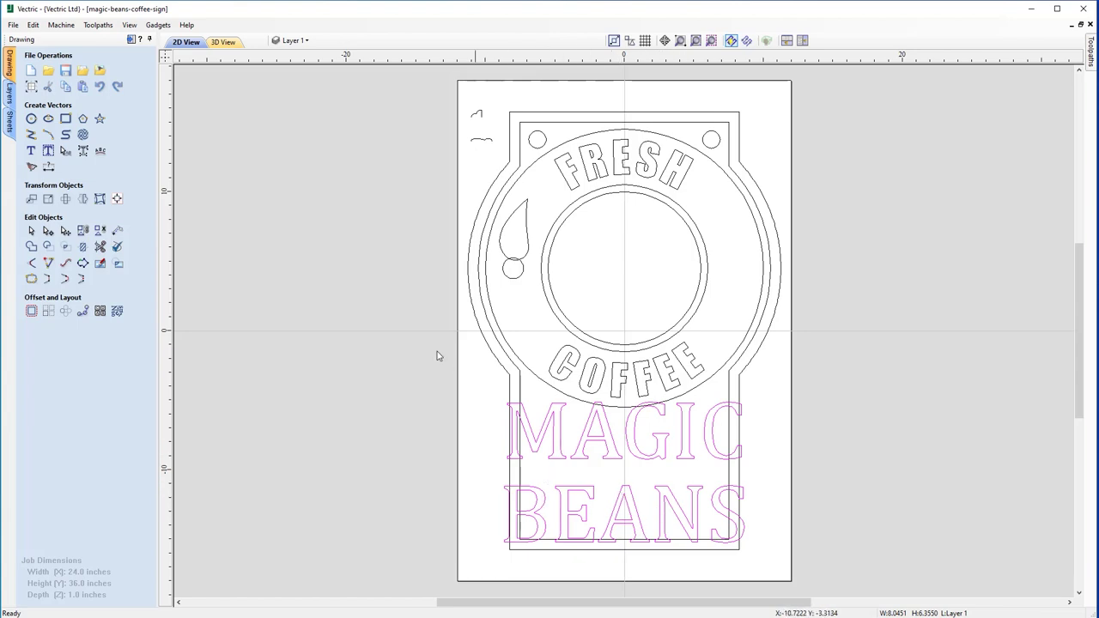
click(66, 152)
mouse_move(629, 474)
mouse_down()
mouse_move(630, 463)
mouse_move(667, 464)
mouse_move(629, 462)
mouse_up()
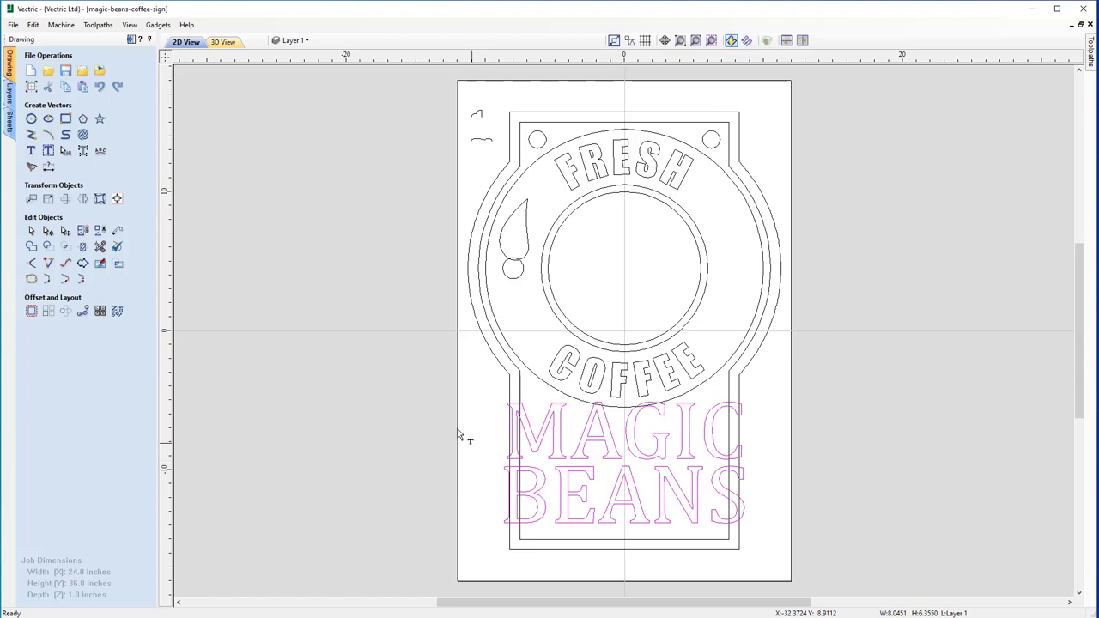
Resize the MAGIC BEANS text to 14 inches wide with Link XY off, and move it slightly down along the centreline within the lower panel
click(30, 232)
click(612, 436)
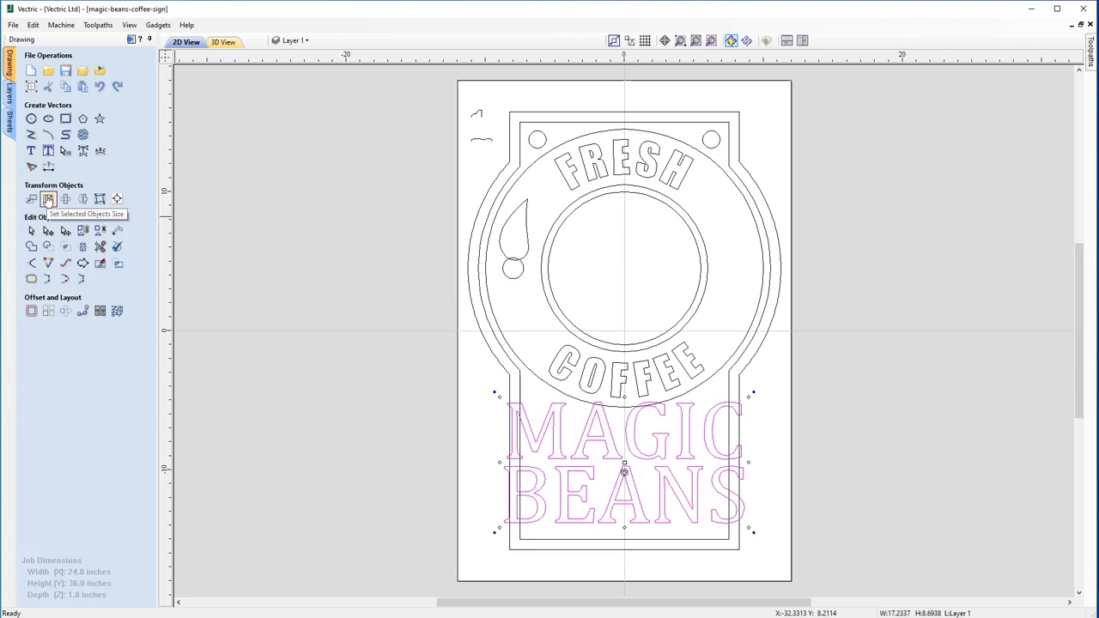
click(48, 200)
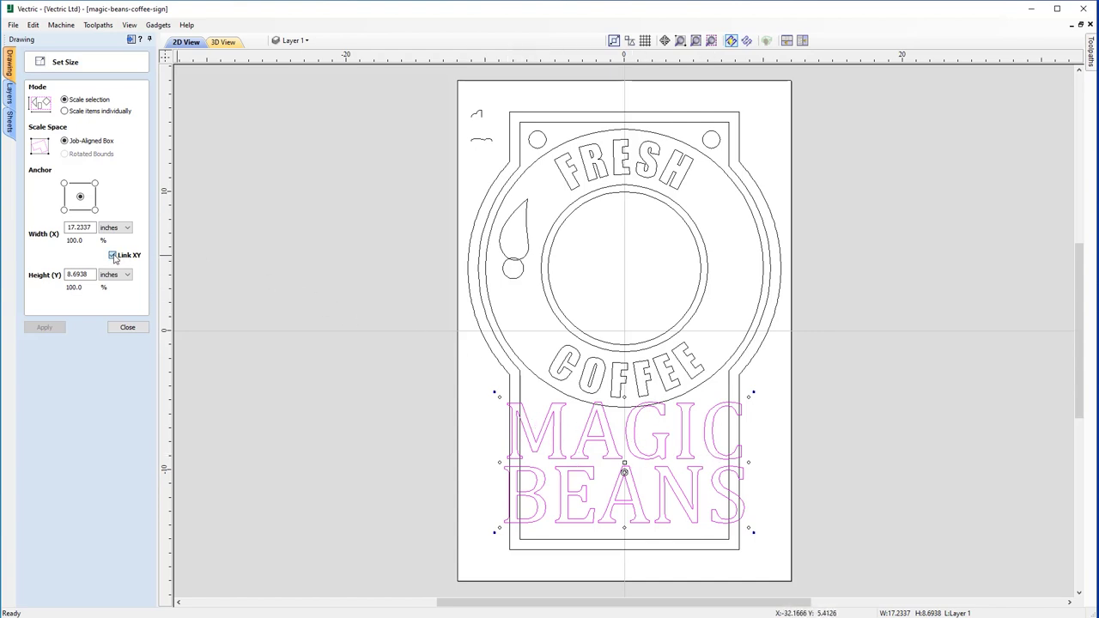
drag(92, 227, 18, 222)
text(14)
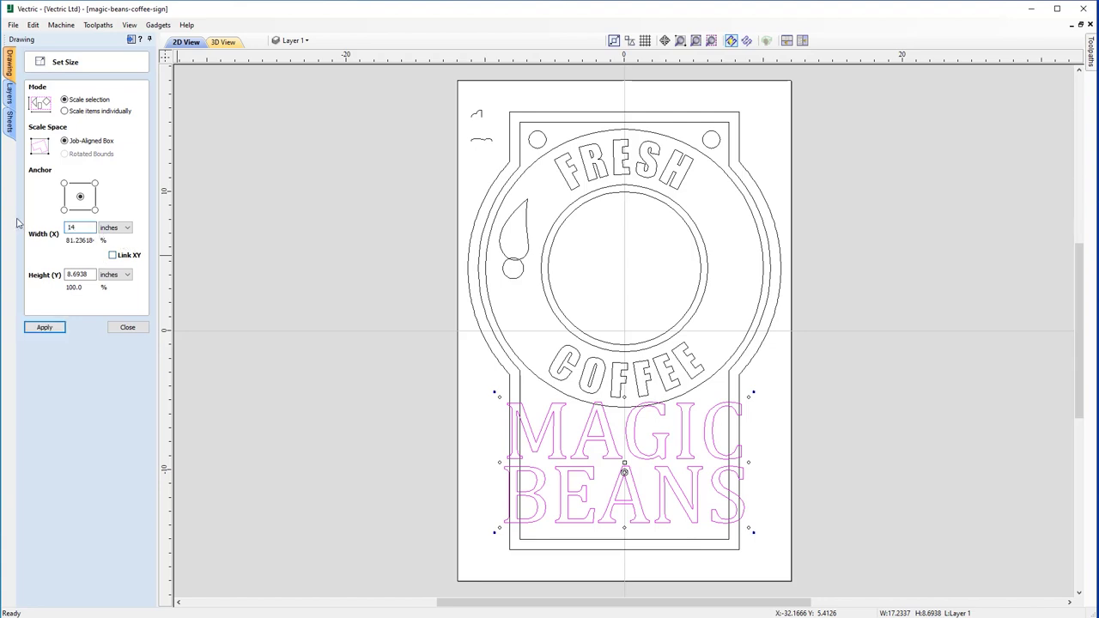
click(33, 328)
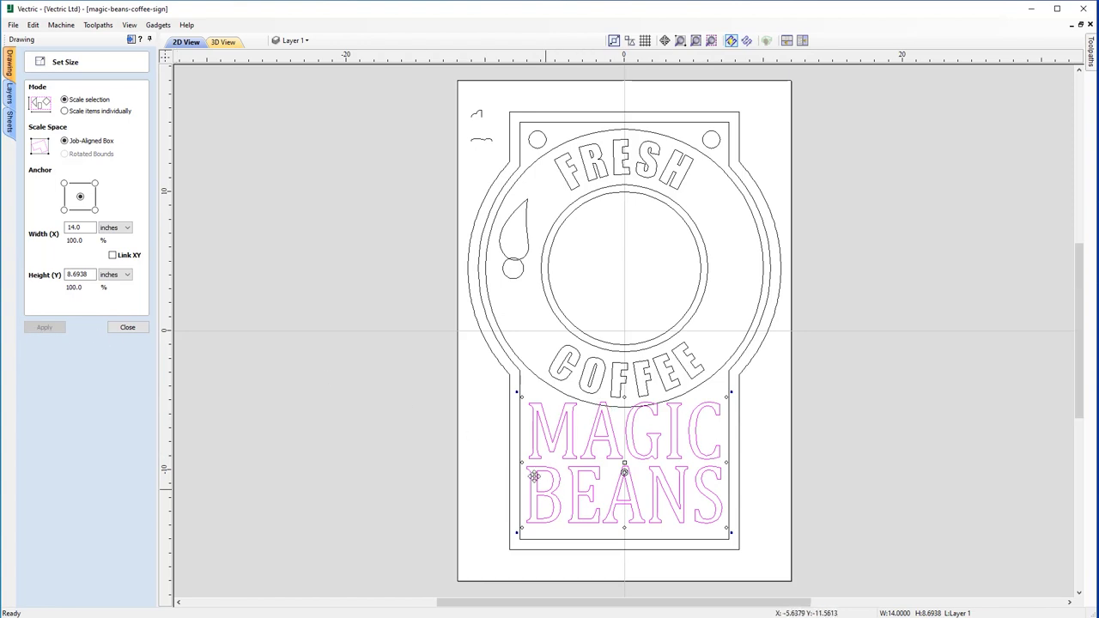
click(120, 329)
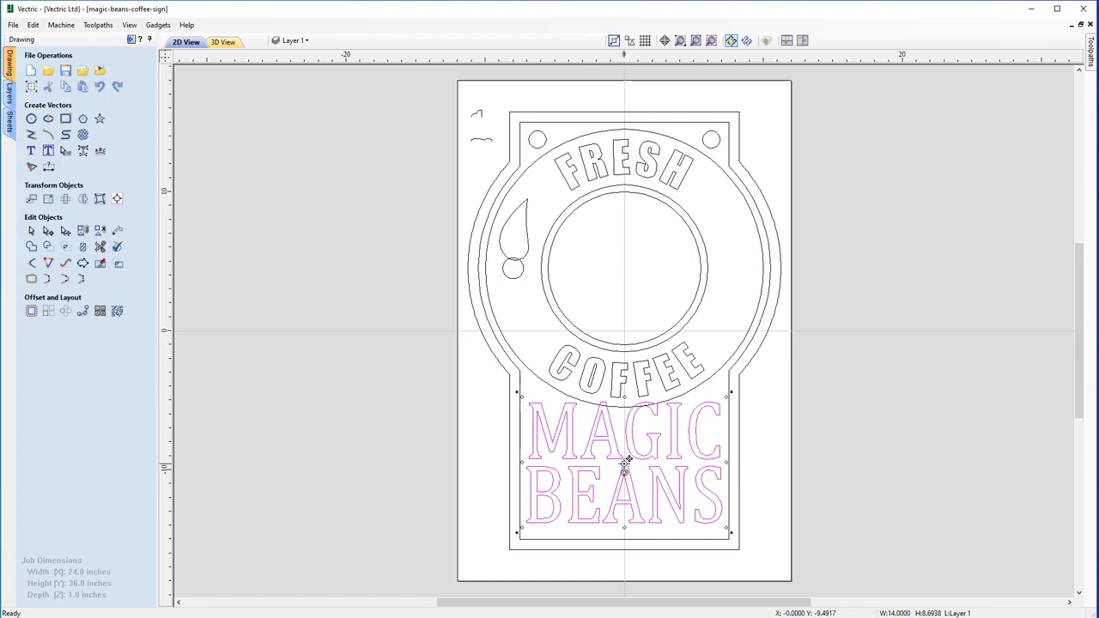
drag(628, 461, 628, 469)
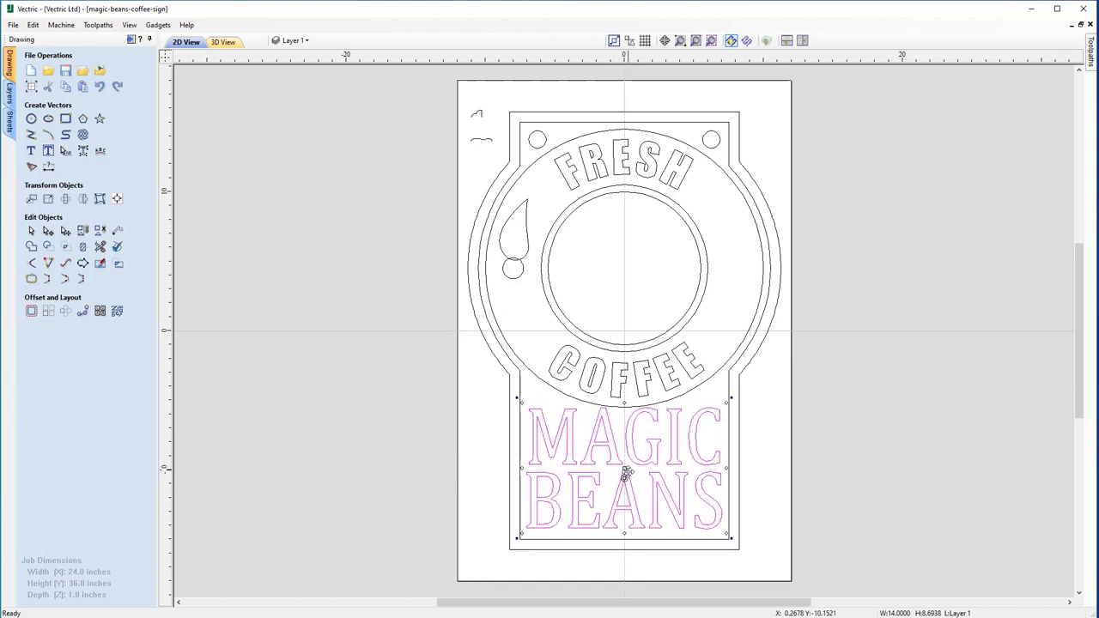
drag(625, 470, 627, 469)
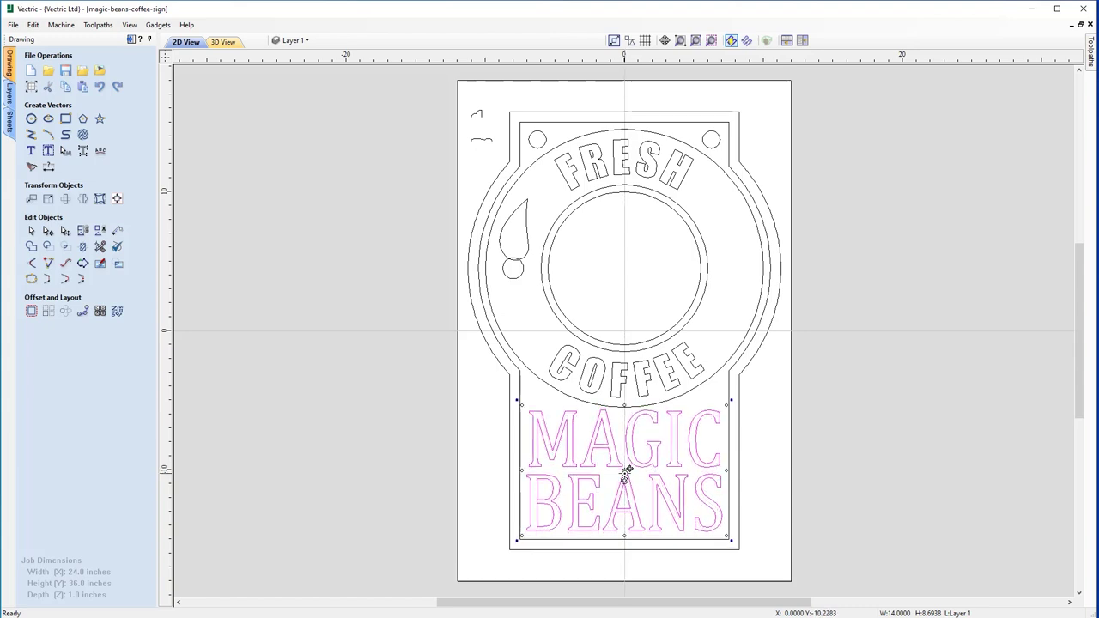
Nudge the MAGIC BEANS text slightly further down so it sits just above the lower panel's inner bottom edge
drag(627, 470, 628, 473)
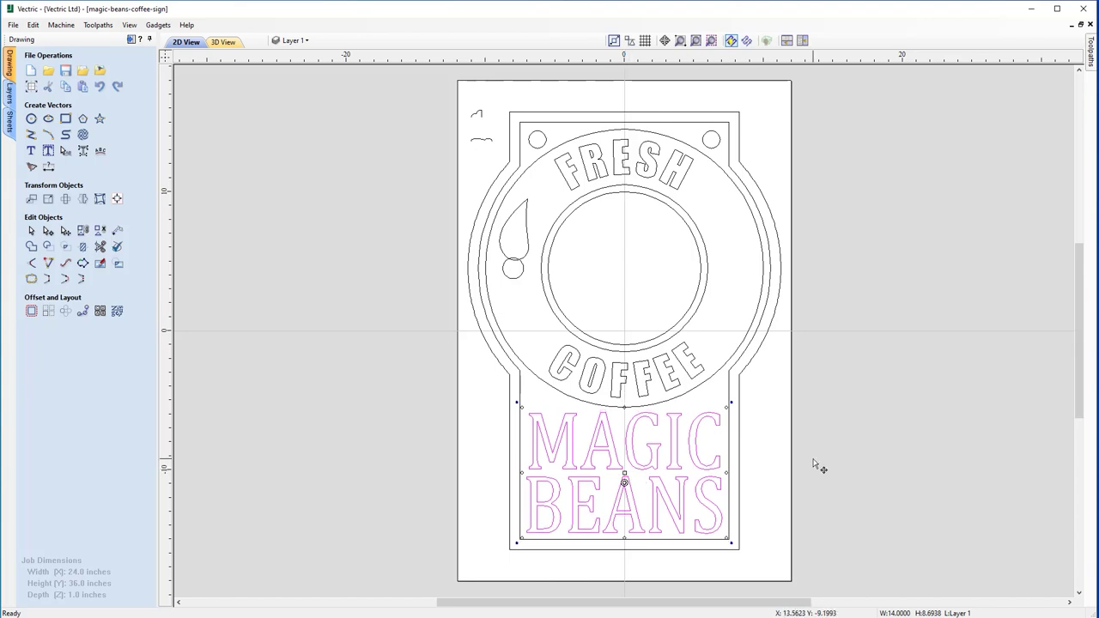
click(826, 423)
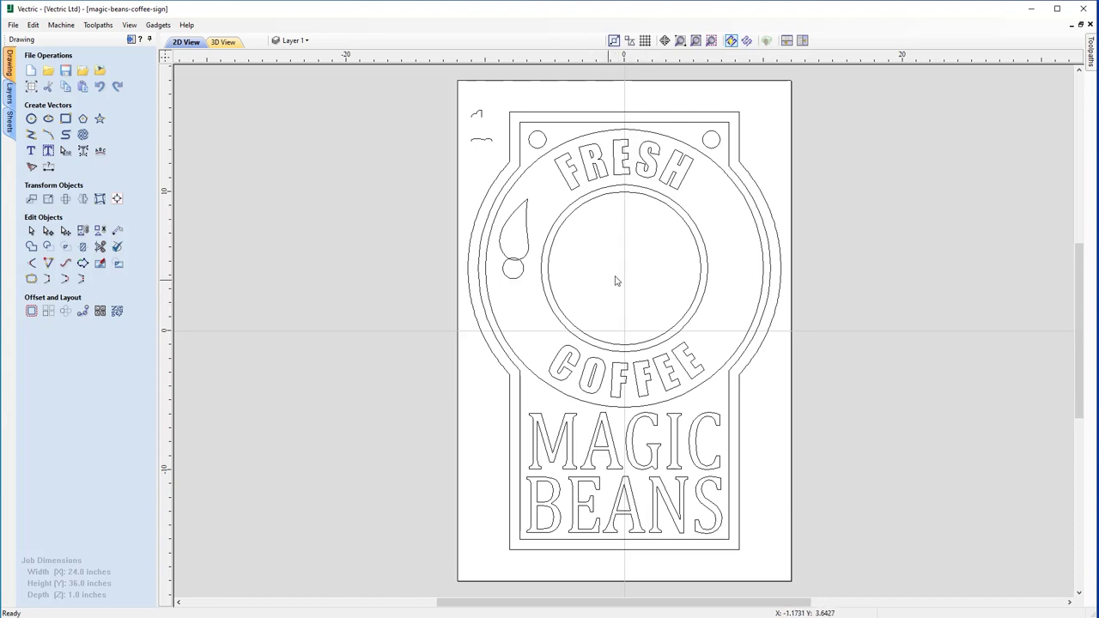
Draw an ellipse 6.0 inches wide and 2.5 inches high, centred in the sign's inner circle at X 0.0, Y 4.5
click(633, 195)
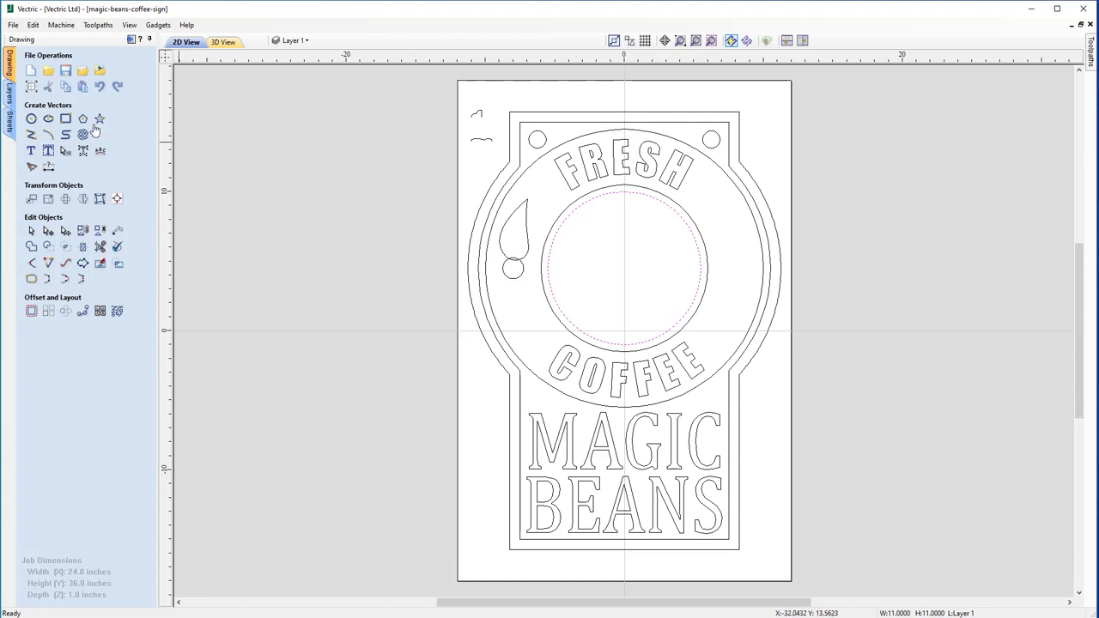
click(49, 121)
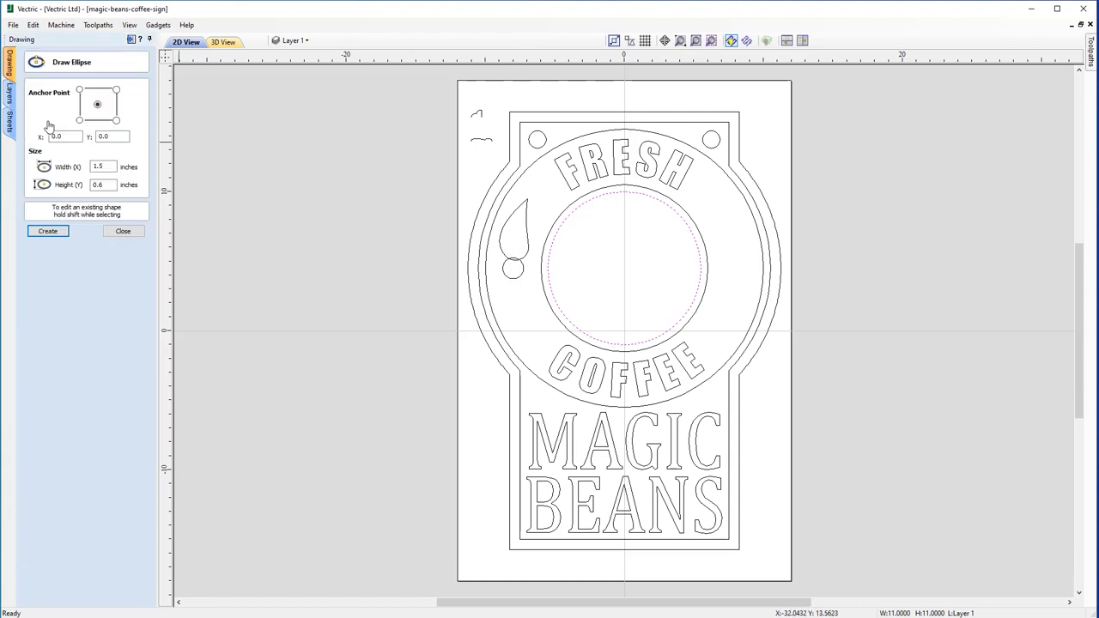
click(624, 267)
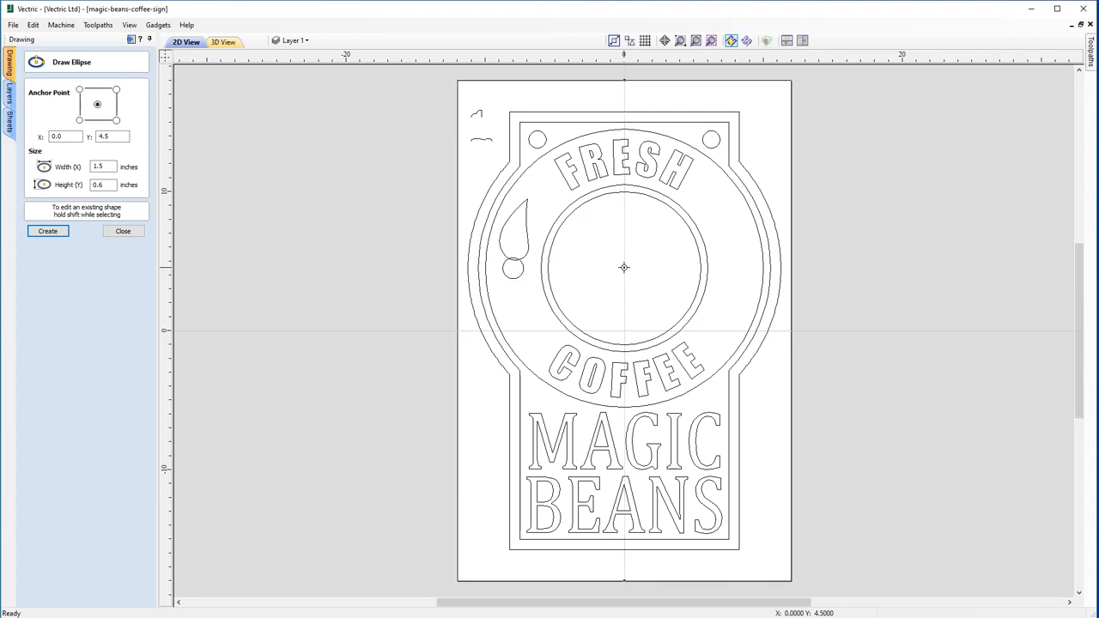
drag(624, 268, 666, 284)
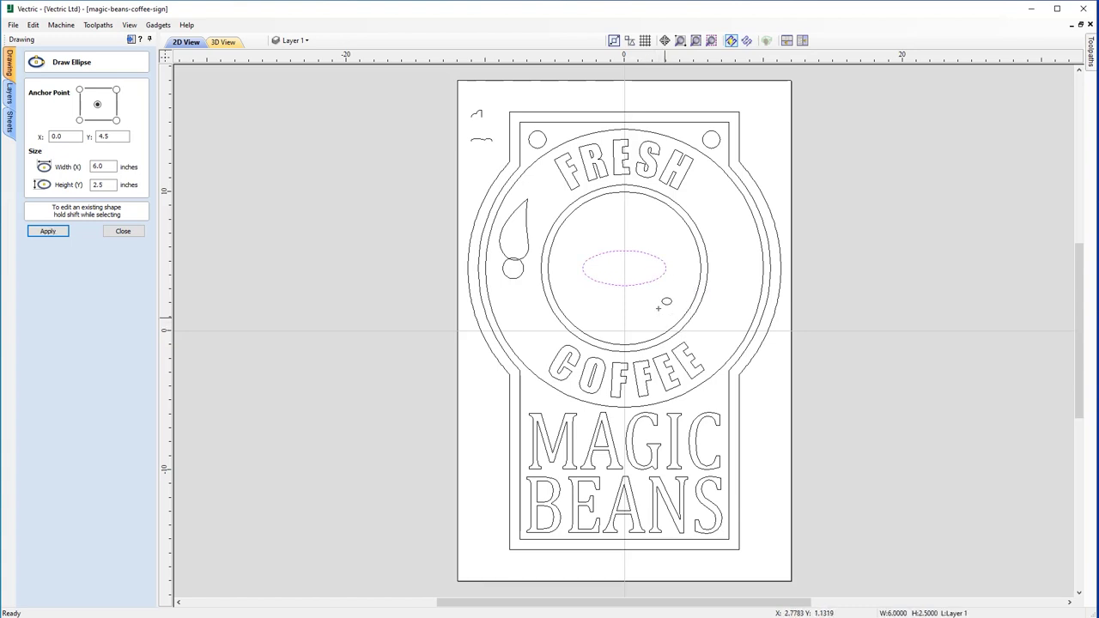
key(Escape)
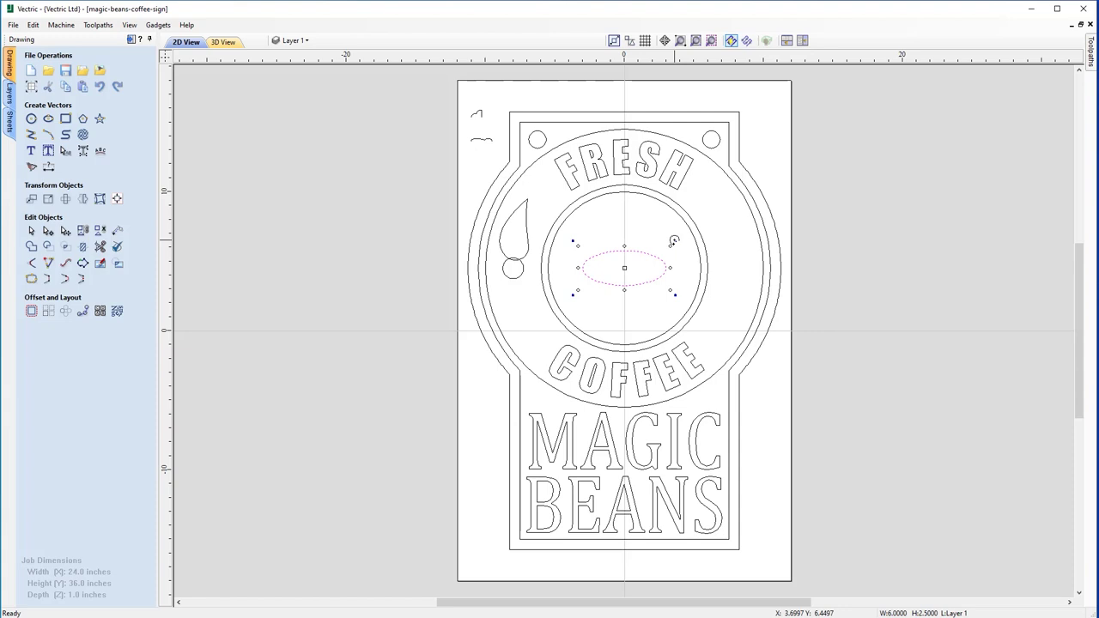
Tilt the ellipse counter-clockwise, enlarge it to about 6.95 by 4.05 inches overall, and move it down along the centreline
mouse_move(675, 241)
mouse_down()
mouse_move(649, 204)
mouse_move(666, 228)
mouse_up()
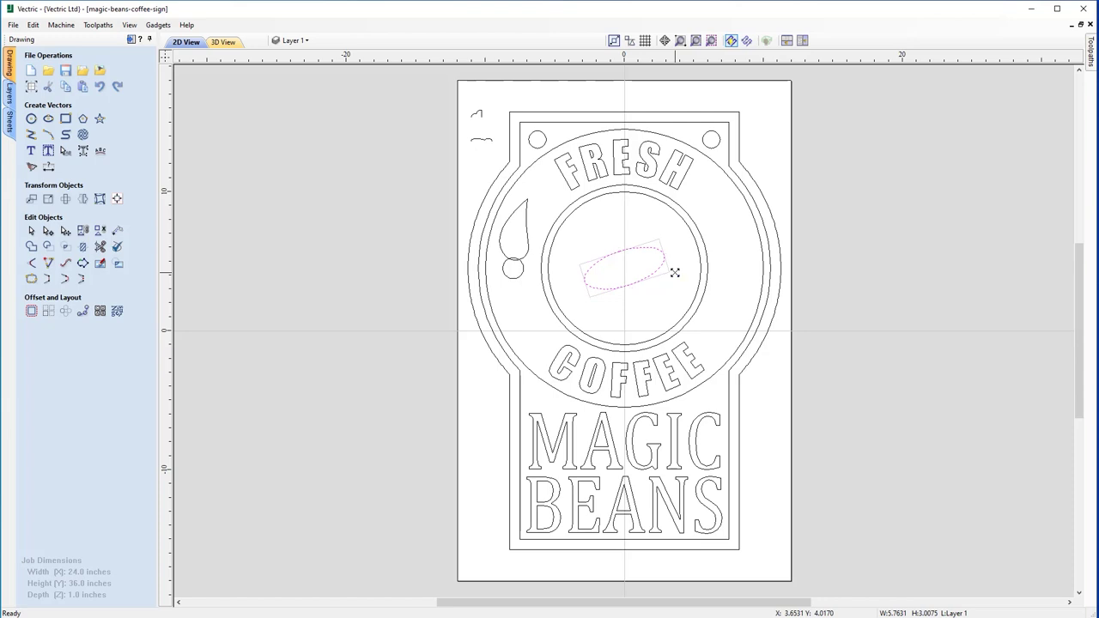
drag(674, 273, 677, 274)
click(676, 274)
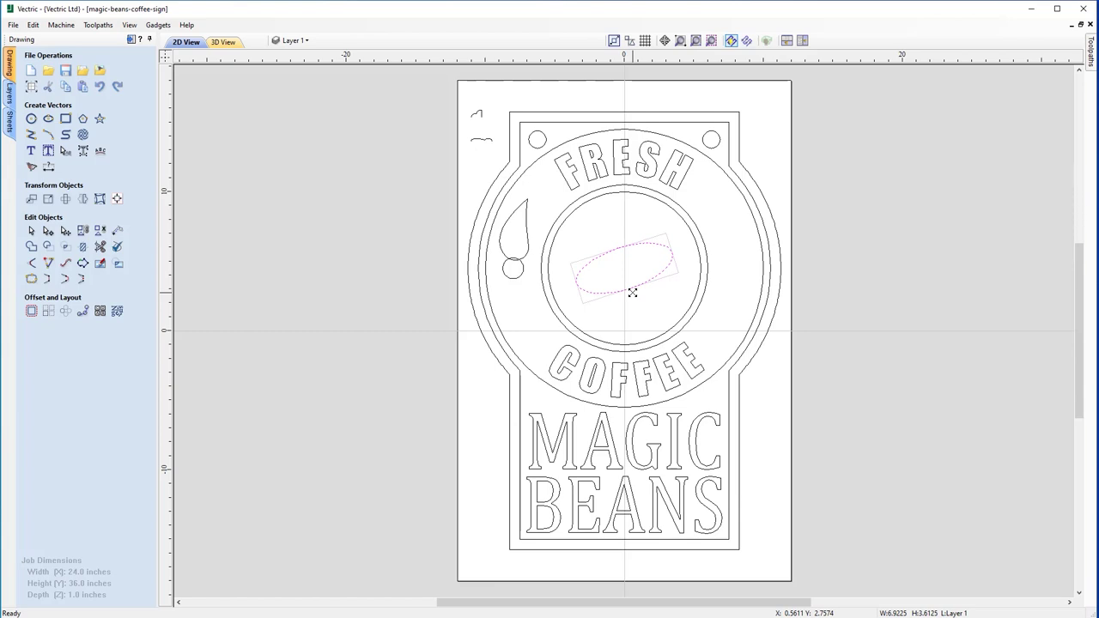
drag(632, 293, 625, 281)
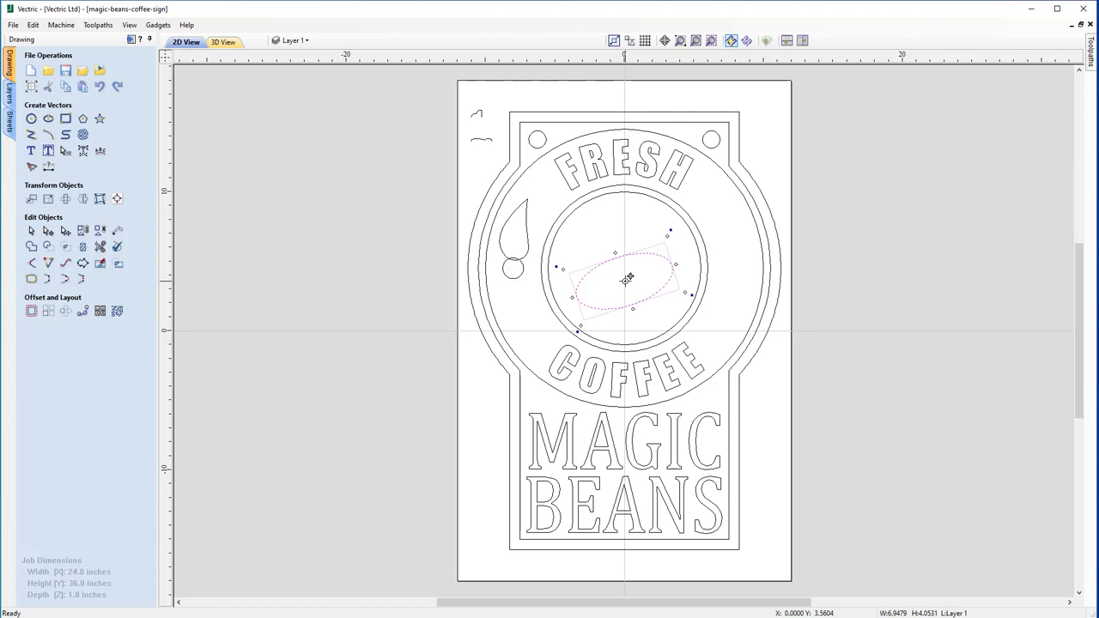
Copy the tilted ellipse above the original, shrink it to about 5.76 by 3.01 inches with less tilt, and nudge it up and right
drag(627, 279, 617, 259)
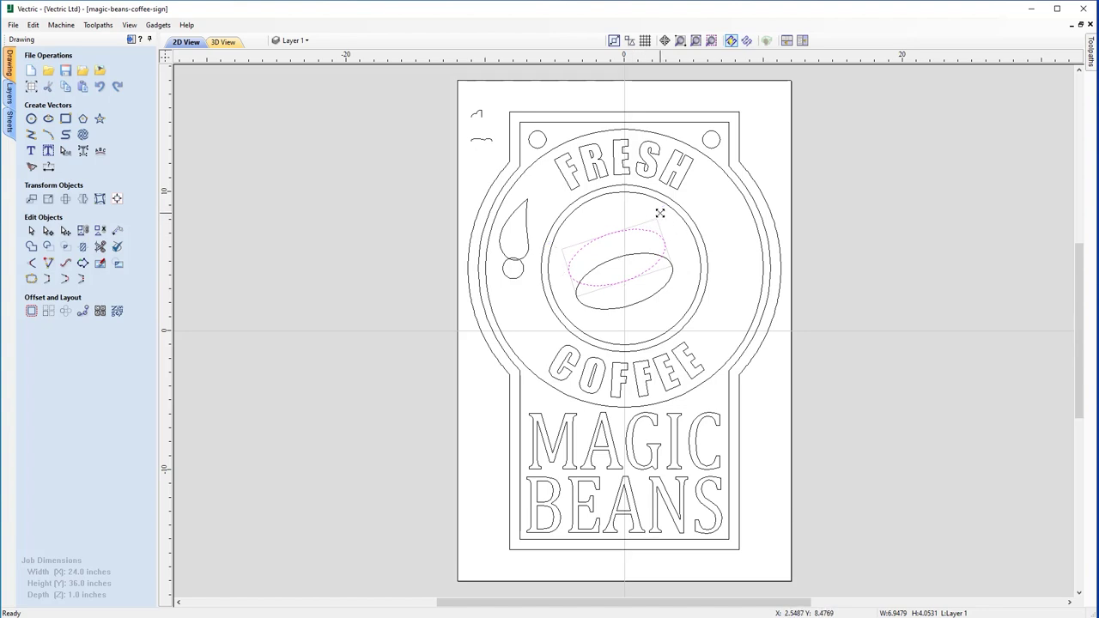
mouse_move(659, 212)
mouse_down()
mouse_move(640, 228)
mouse_move(650, 226)
mouse_up()
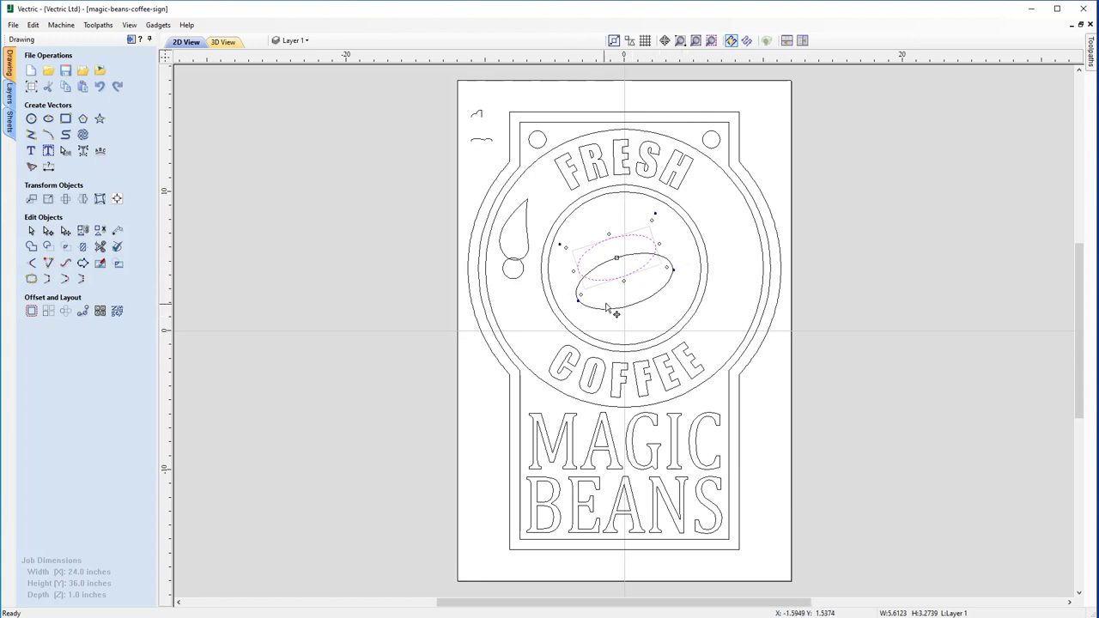
drag(558, 247, 559, 236)
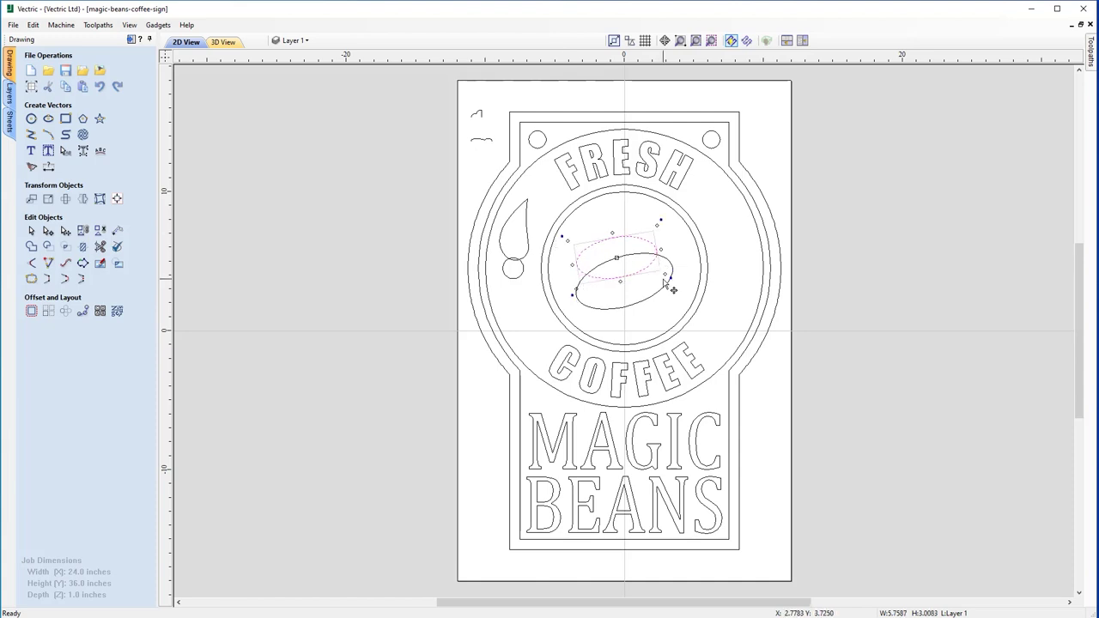
click(653, 325)
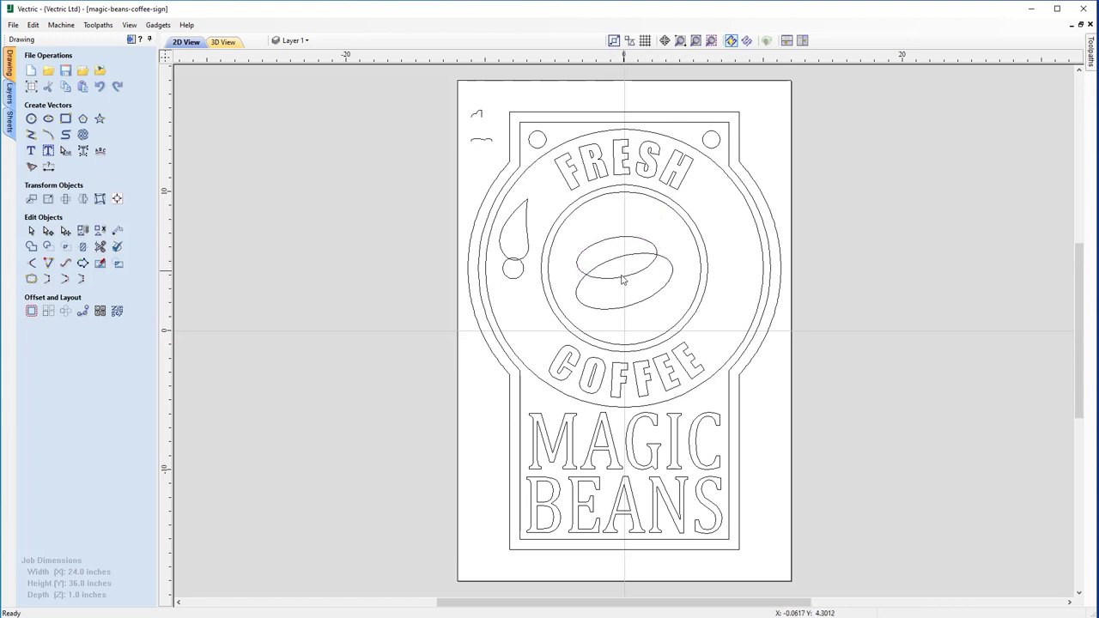
click(646, 244)
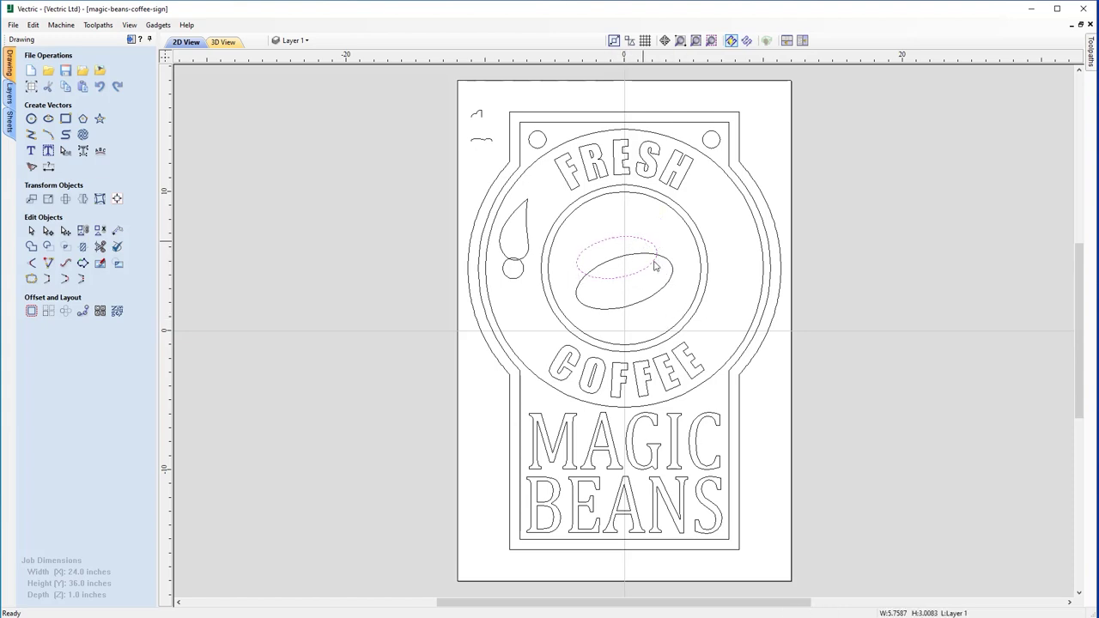
key(Up)
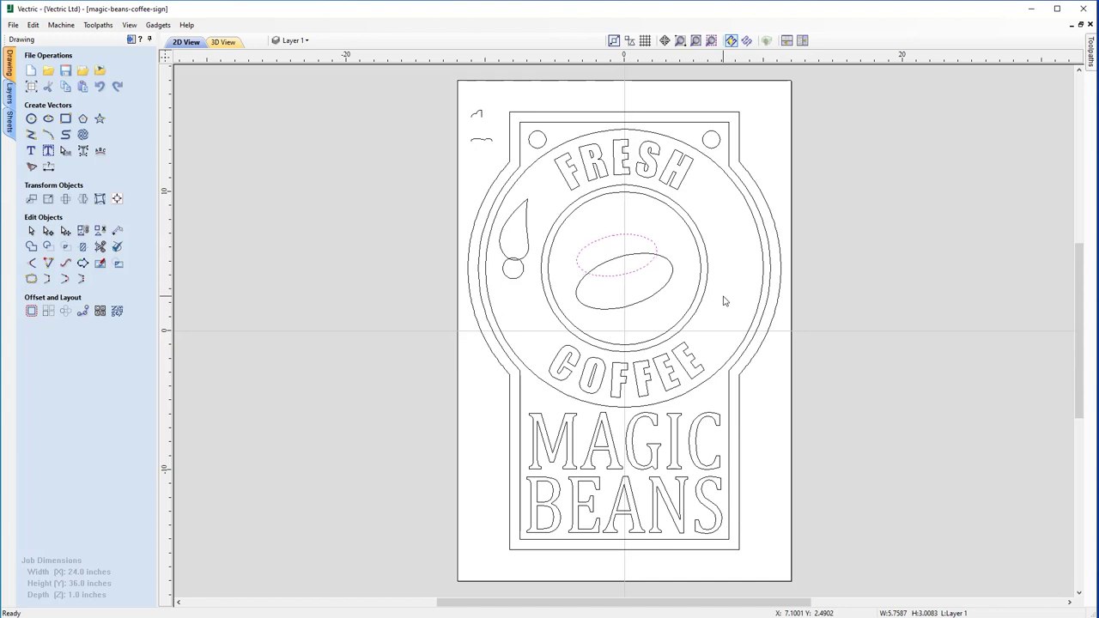
key(Right)
Move both overlapping bean ellipses together along the vertical centreline to sit in the middle of the inner circle
shift+click(577, 309)
shift+click(630, 346)
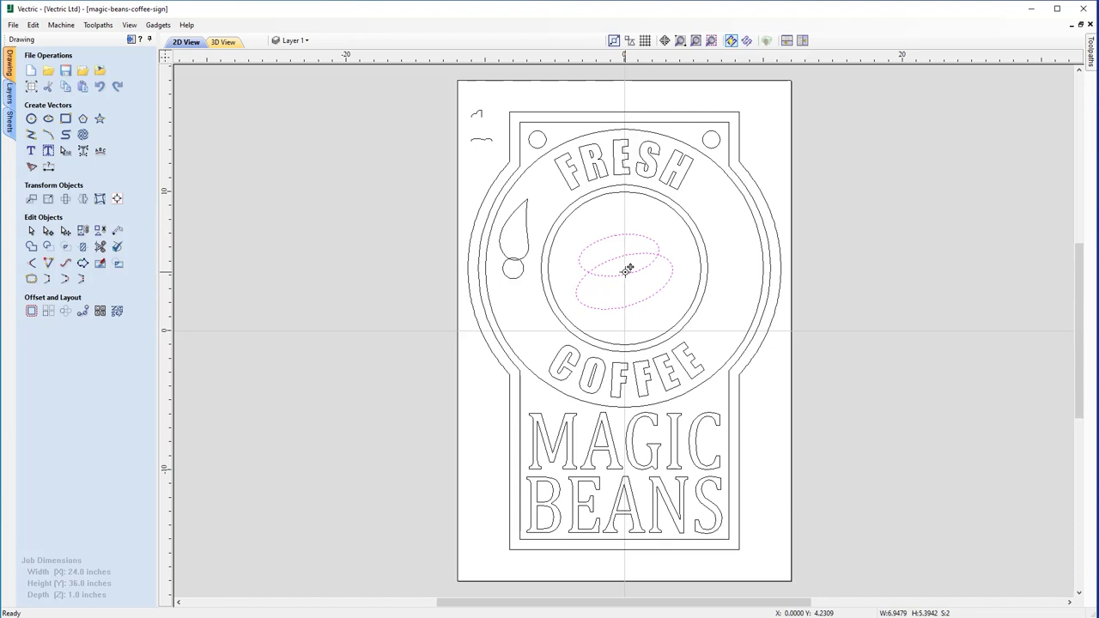
drag(627, 272, 624, 248)
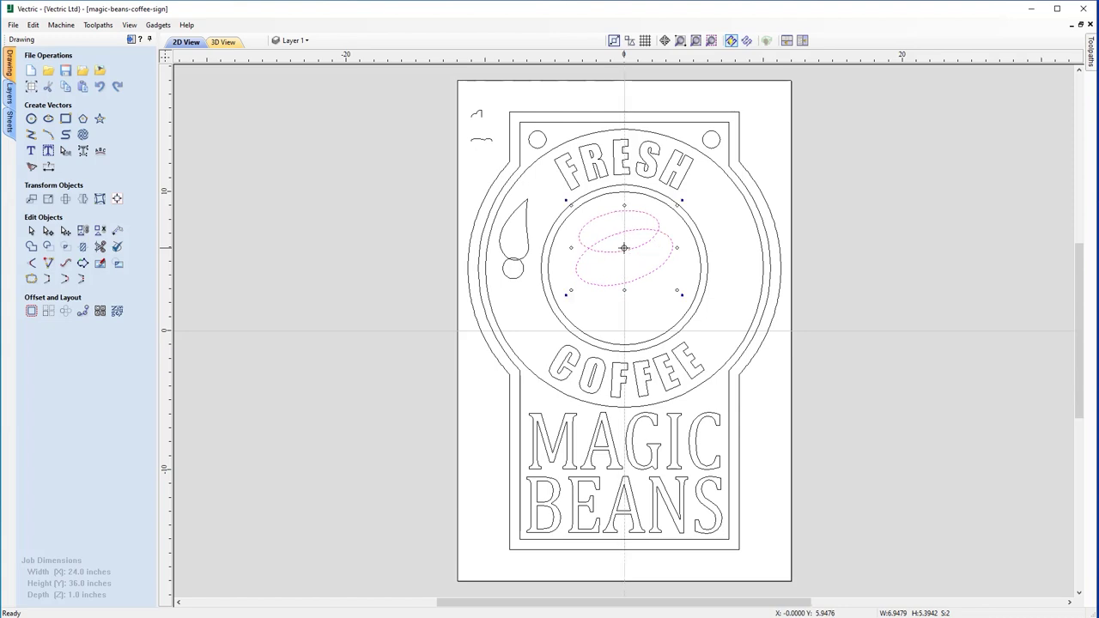
click(630, 42)
mouse_move(622, 245)
mouse_down()
mouse_move(613, 269)
mouse_move(627, 282)
mouse_move(626, 235)
mouse_move(625, 266)
mouse_move(593, 264)
mouse_move(626, 275)
mouse_move(623, 250)
mouse_up()
click(681, 256)
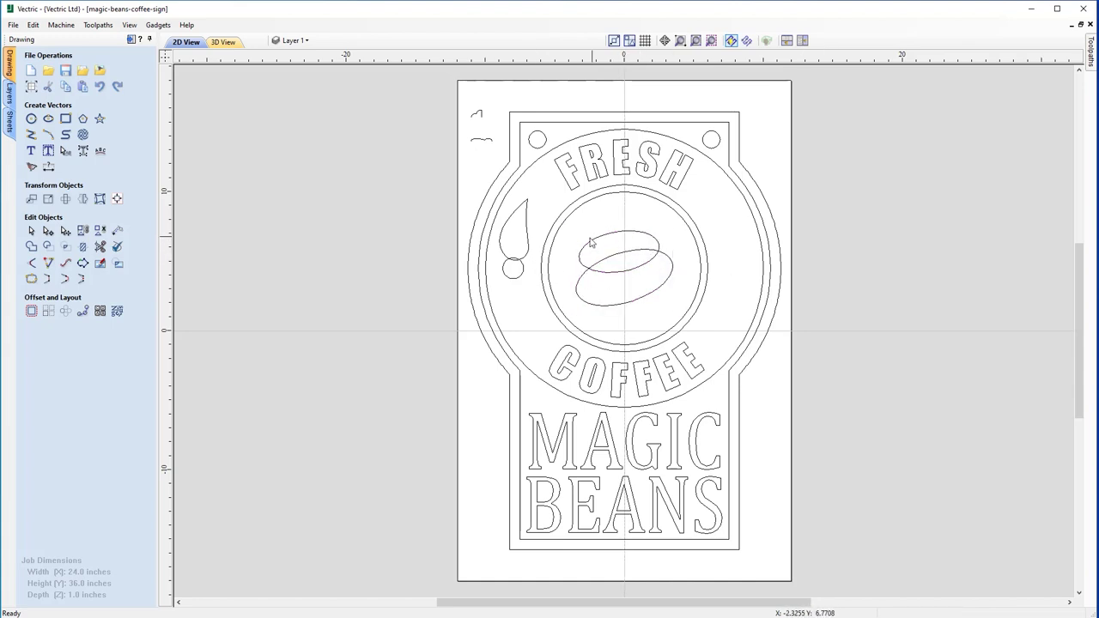
Open the smaller upper ellipse for node editing and insert a point on its lower-left curve, just before it crosses the larger ellipse
click(636, 233)
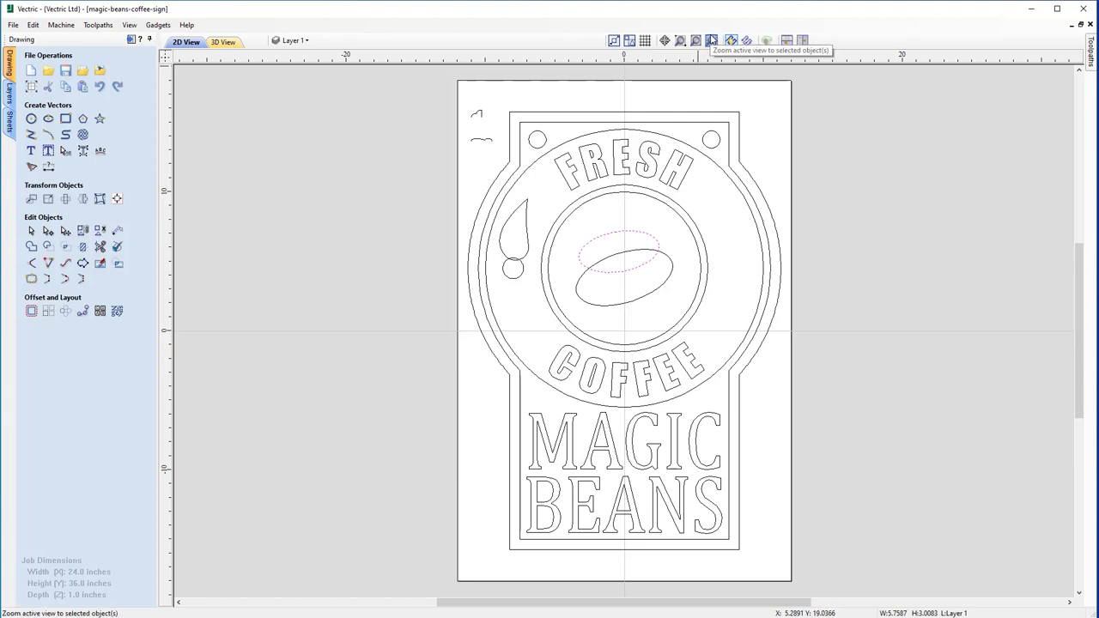
click(711, 40)
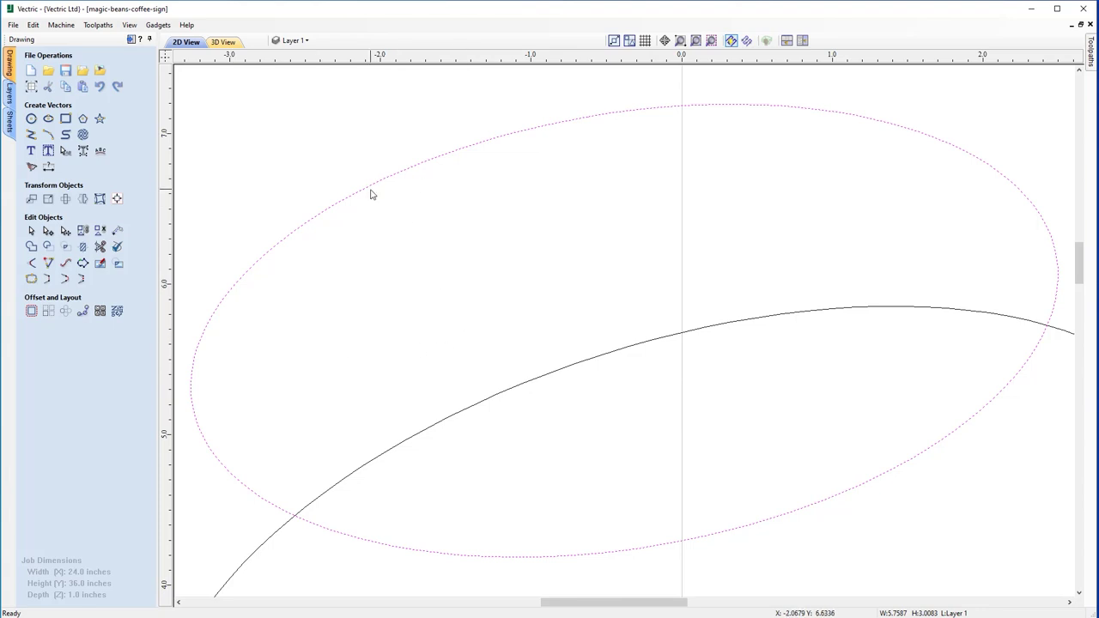
key(n)
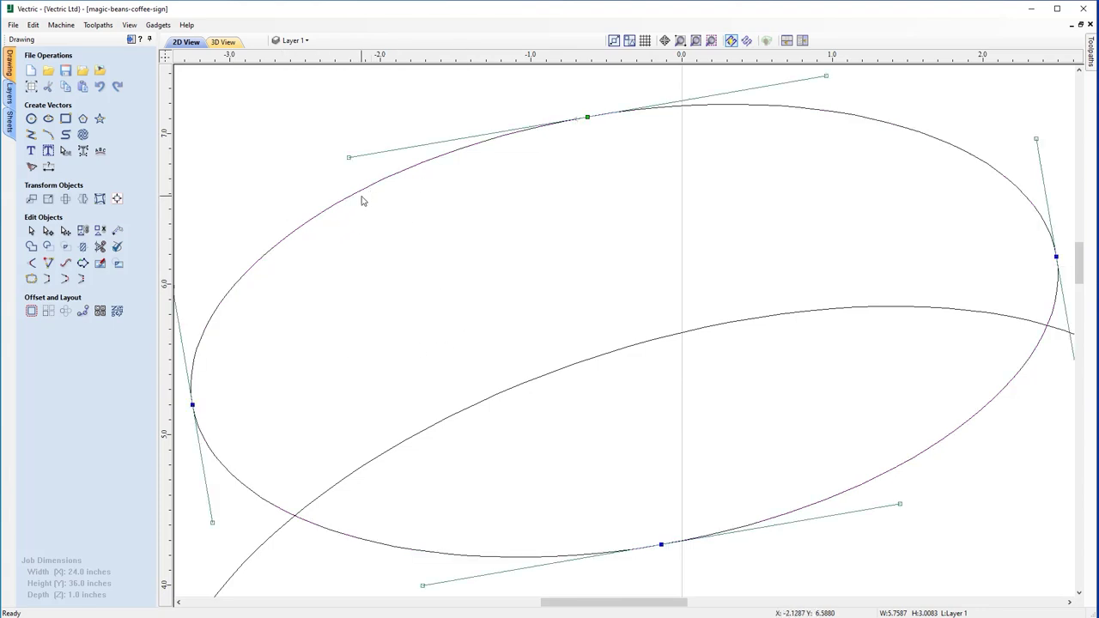
scroll(413, 315, down, 1)
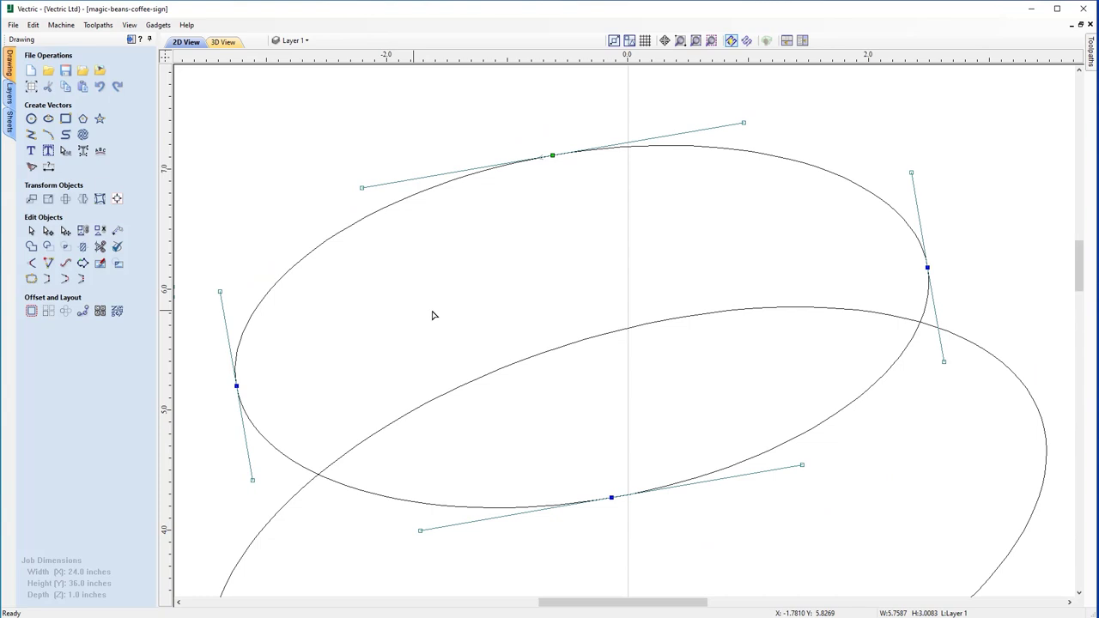
double_click(301, 466)
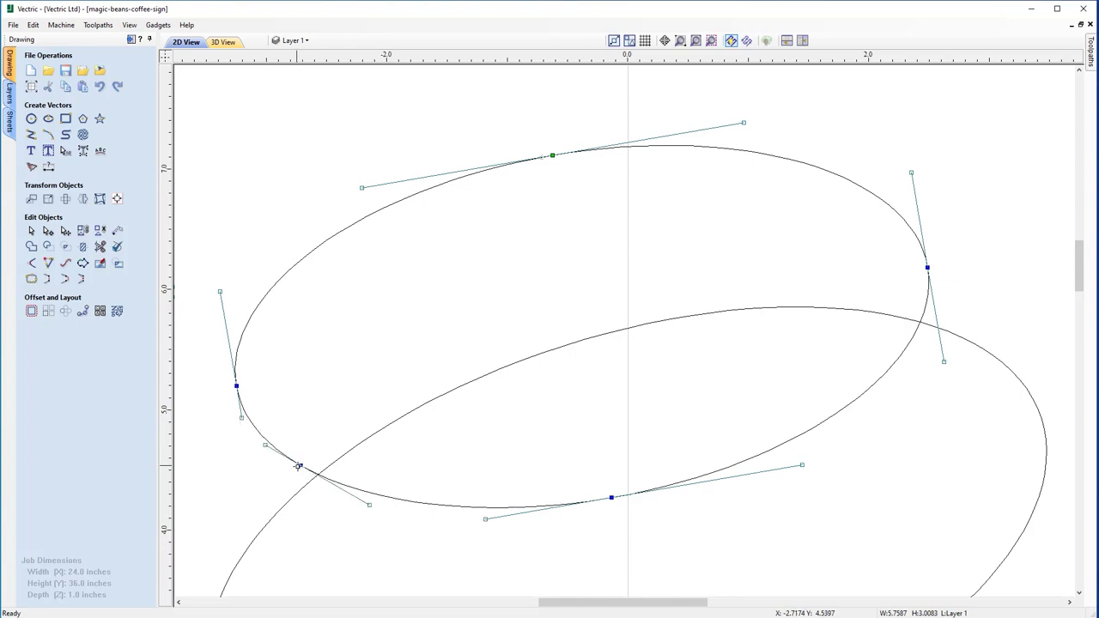
click(300, 465)
Insert another point between the upper ellipse's left-end node and the added node, and pull it inward to form a small notch
right_click(258, 433)
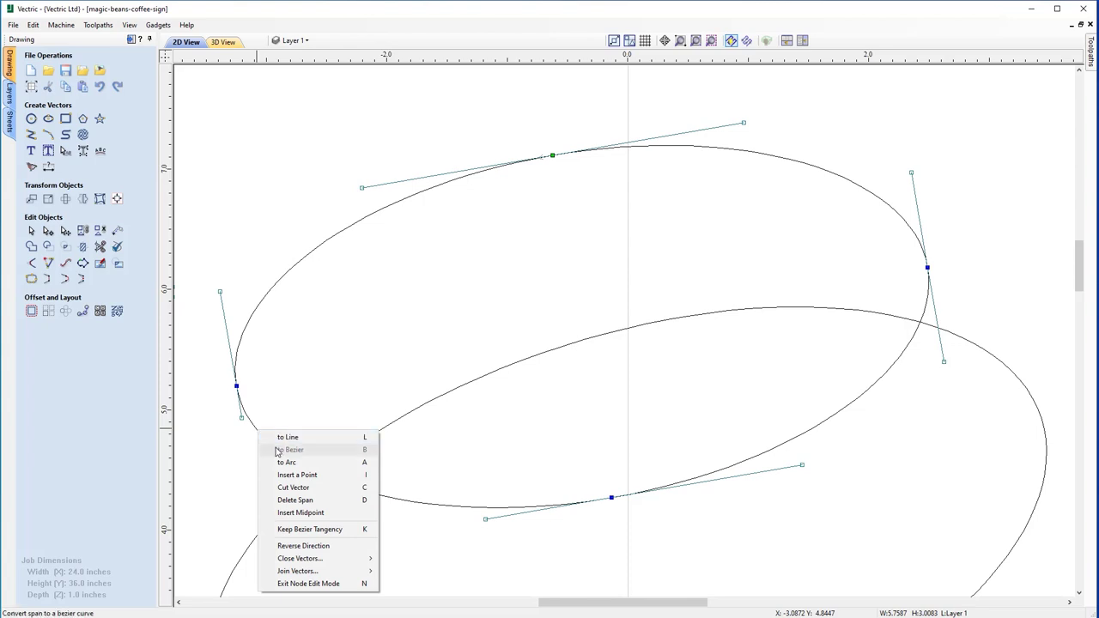
click(297, 475)
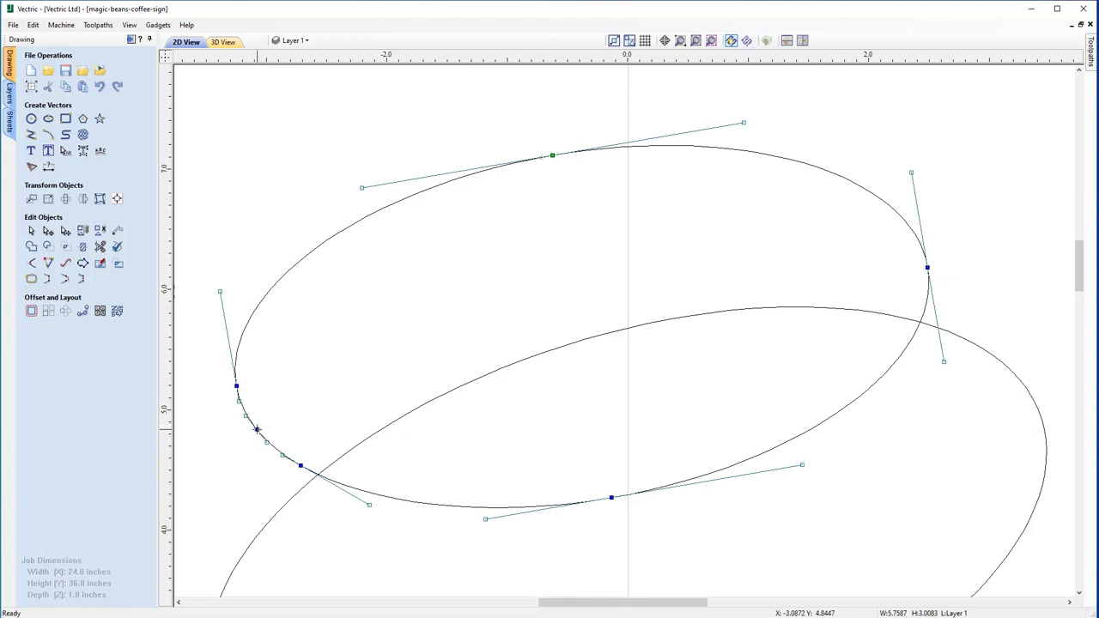
drag(256, 428, 284, 416)
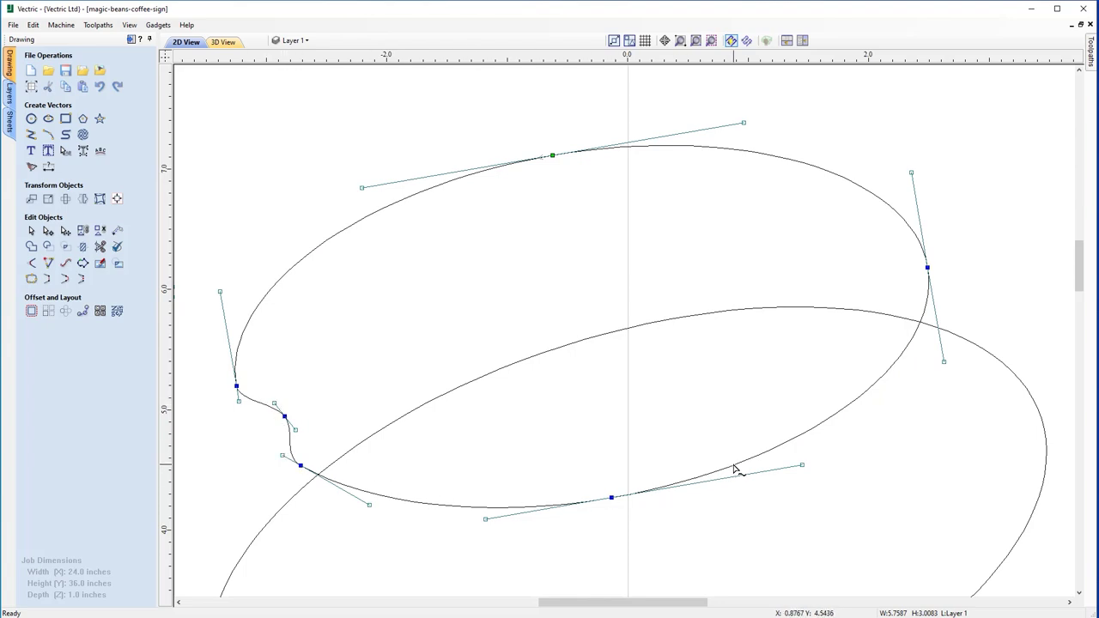
click(965, 285)
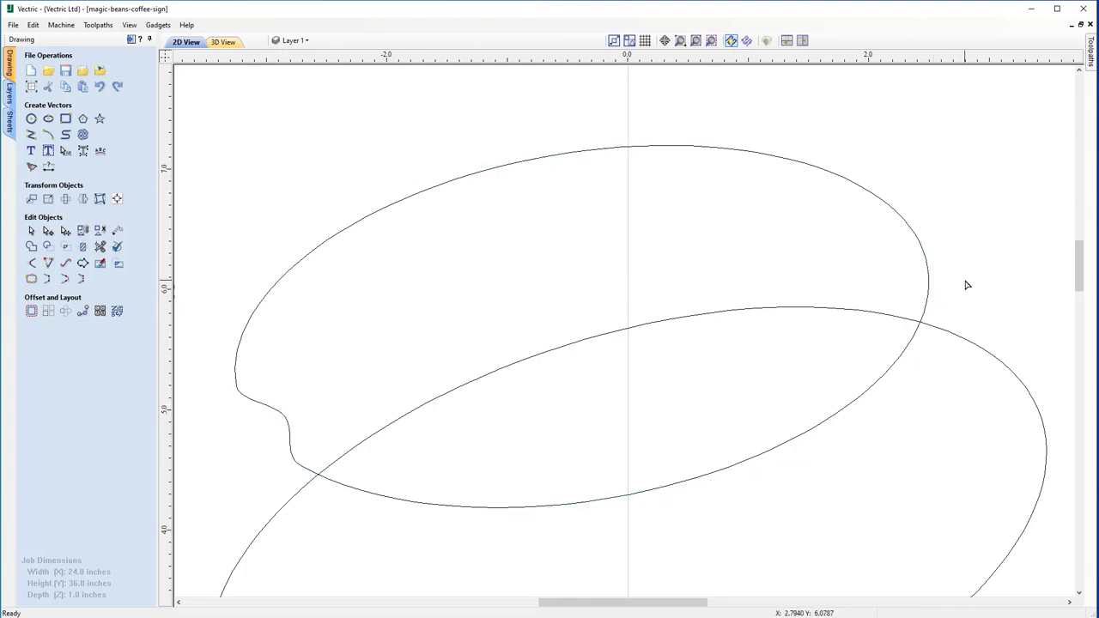
Draw a thin, bent, closed four-point polyline across the upper part of the larger bean ellipse as its crease
scroll(646, 355, down, 3)
scroll(689, 429, up, 1)
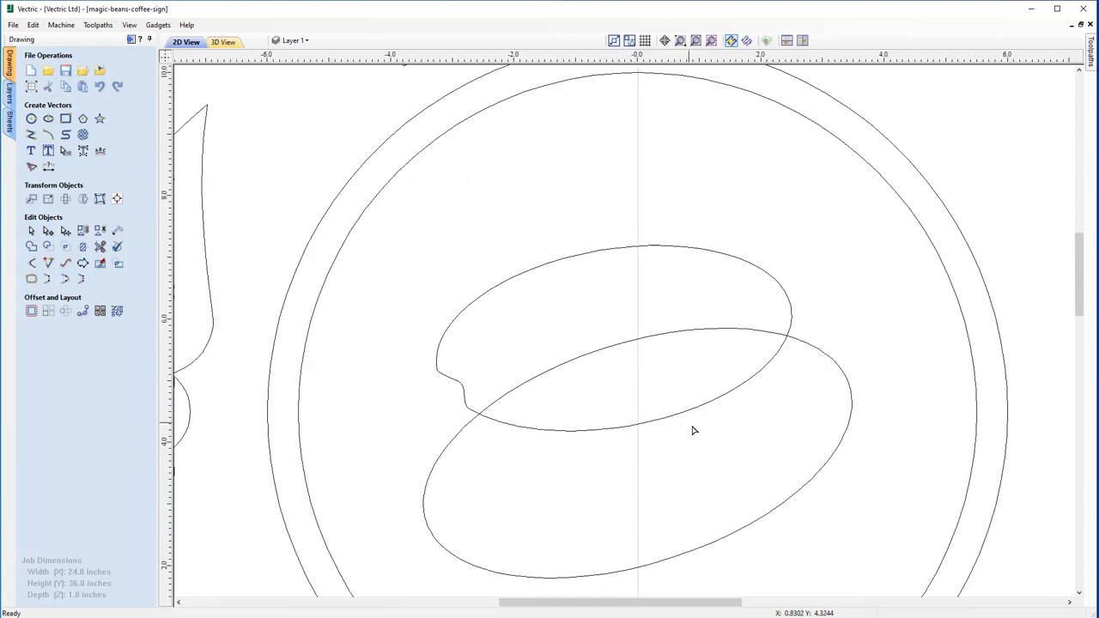
middle_drag(695, 437, 672, 388)
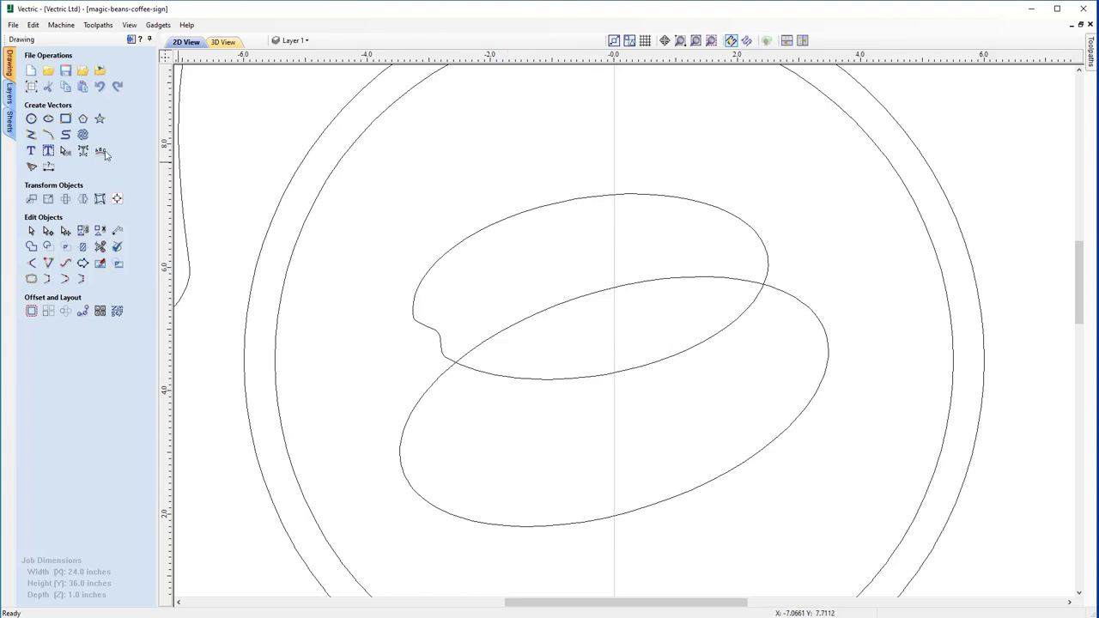
click(32, 138)
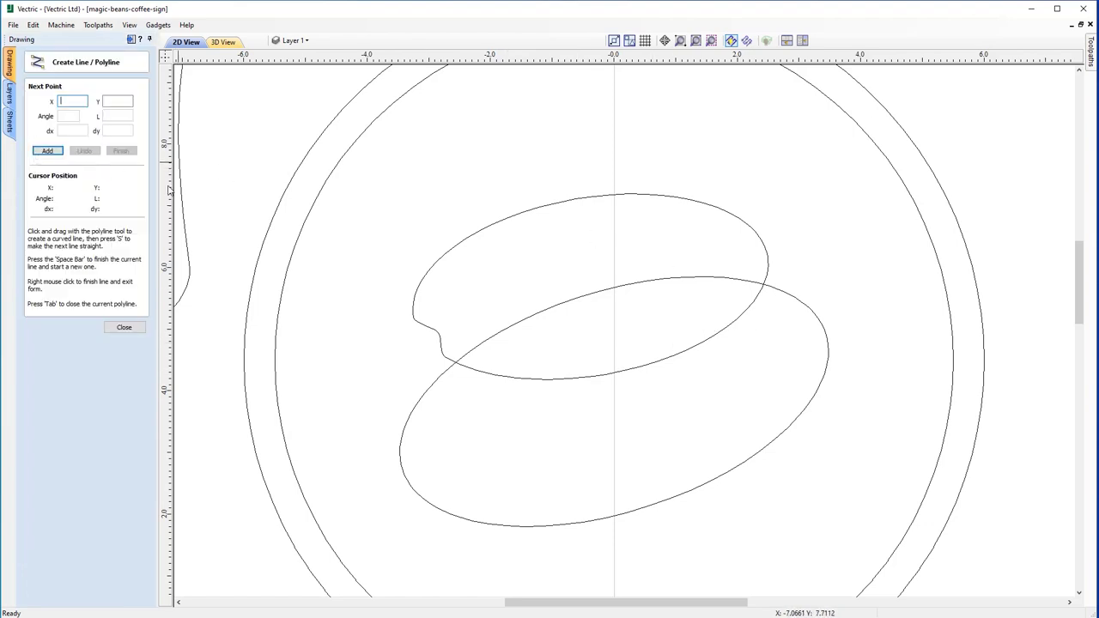
click(447, 421)
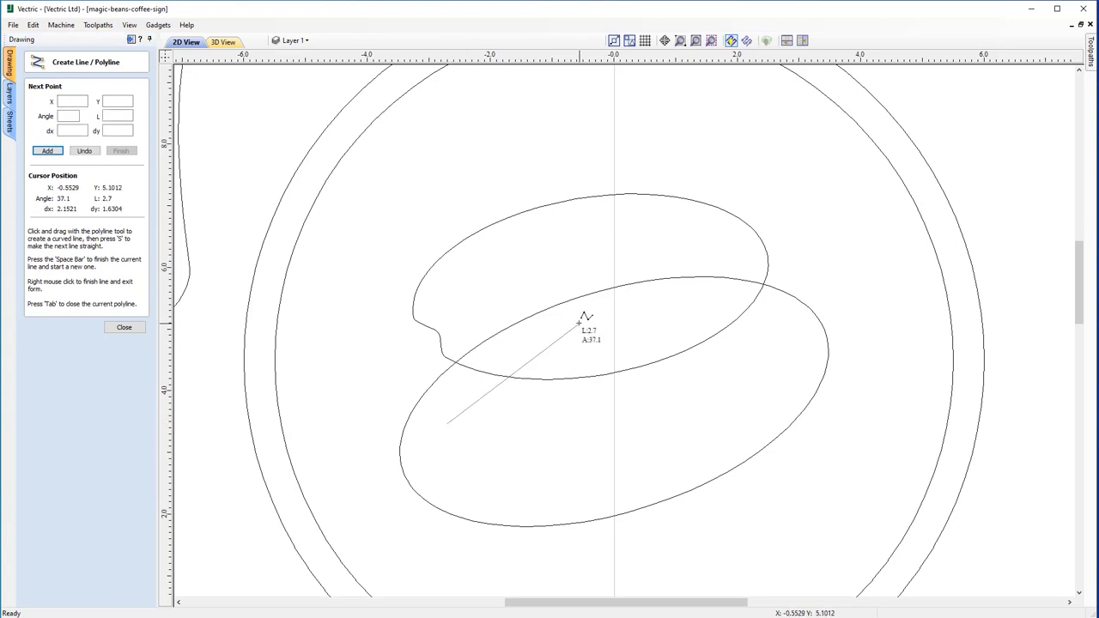
click(576, 319)
click(770, 303)
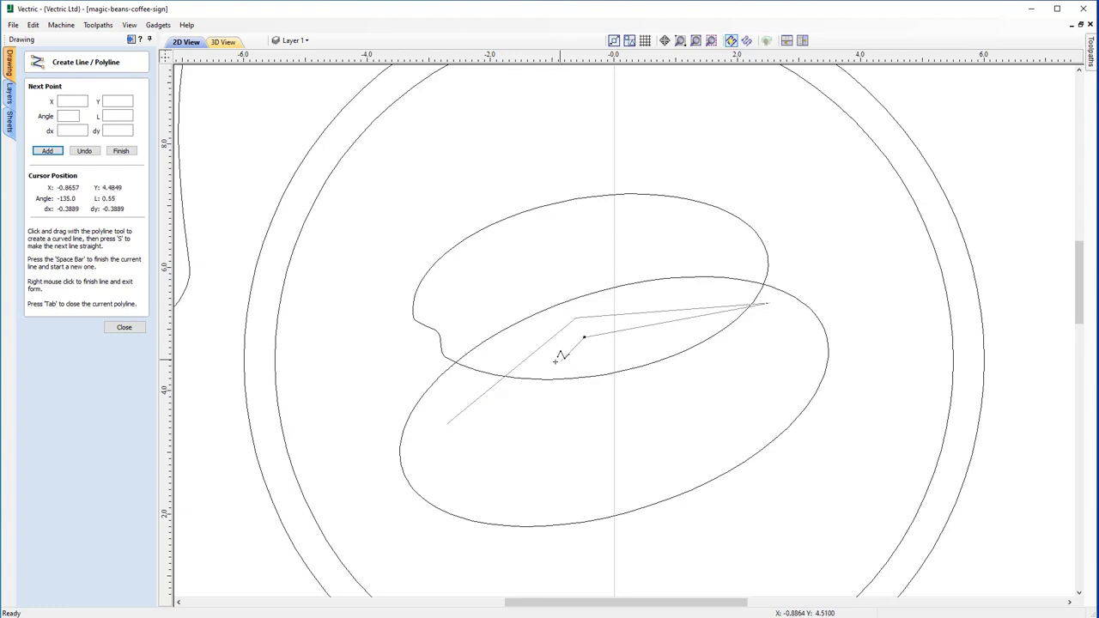
key(Tab)
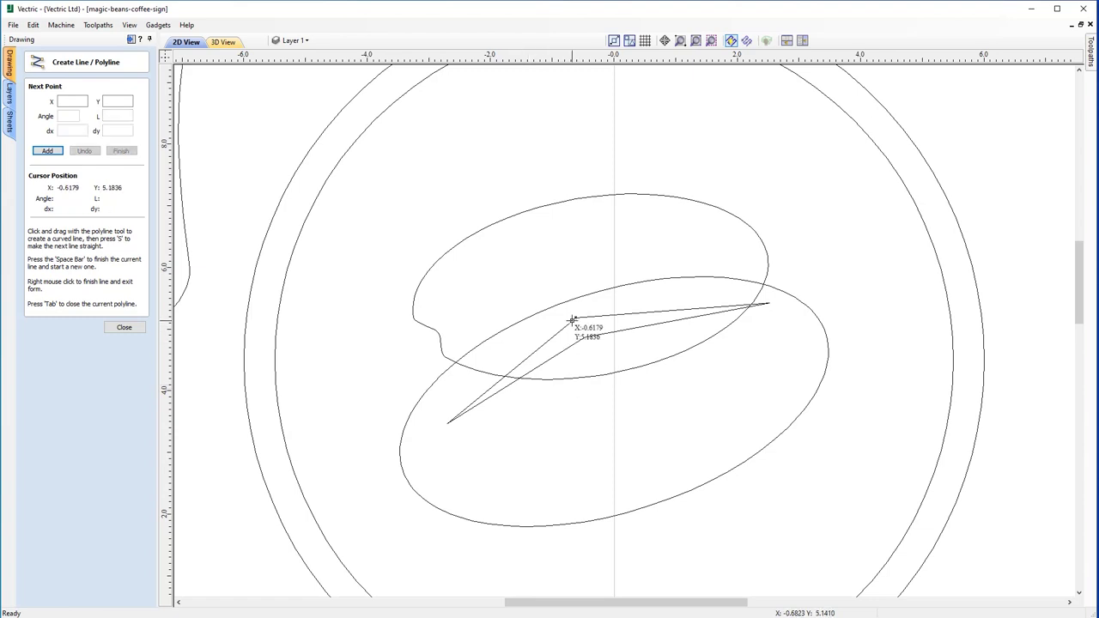
right_click(817, 277)
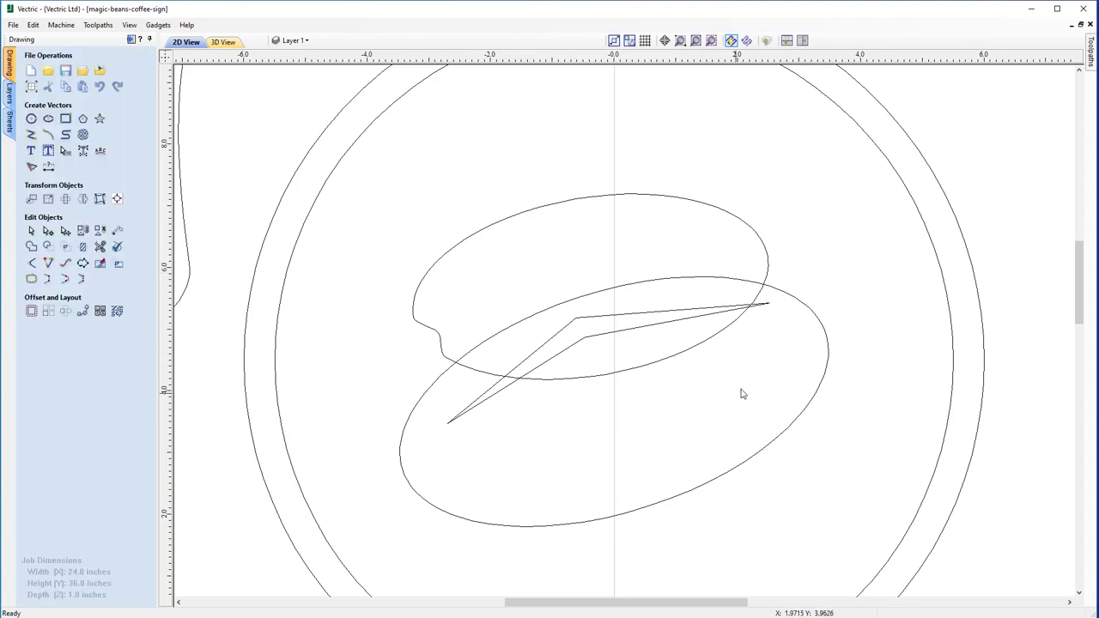
Open the four-point crease polyline for node editing and smooth its upper and lower middle points into flowing curves
click(666, 326)
key(n)
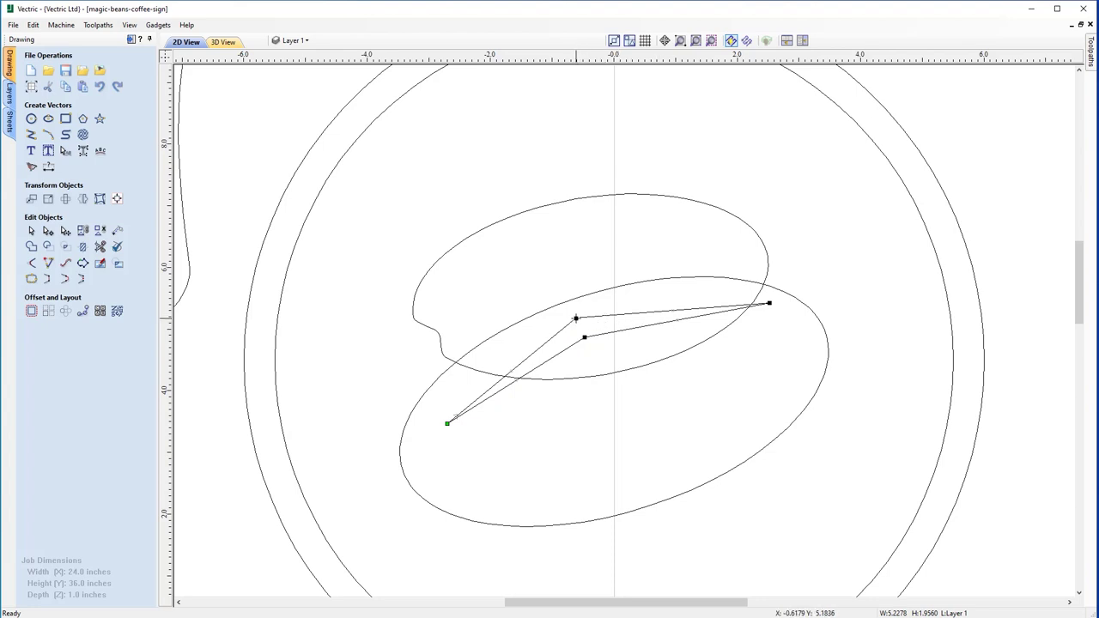
key(s)
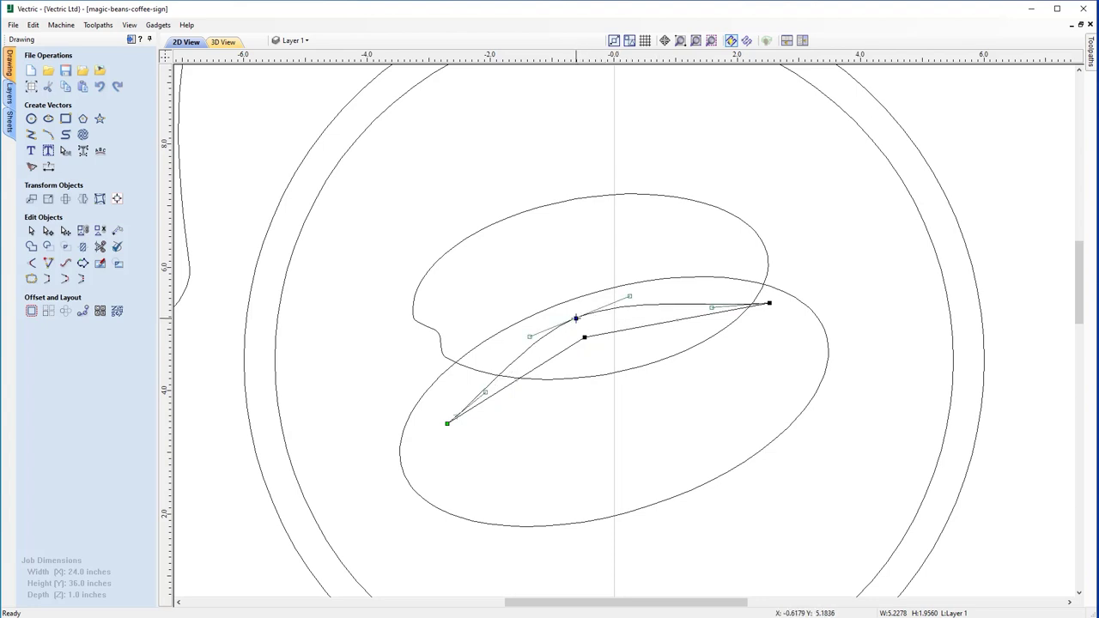
key(s)
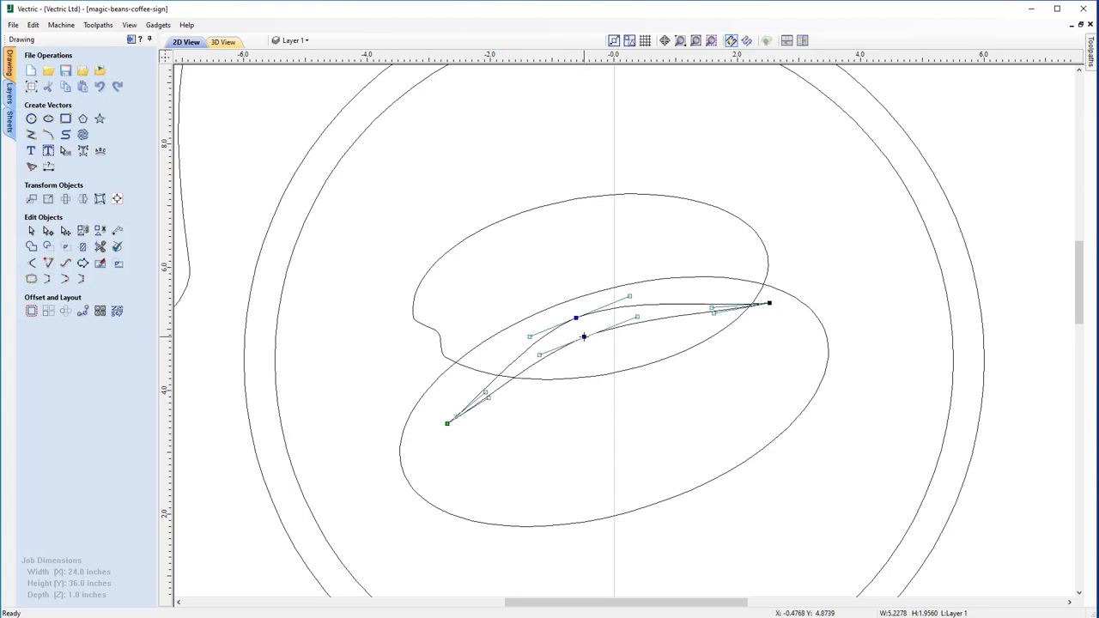
Shift the crease's middle and end points and adjust their curve handles to form a slim crescent following the larger ellipse's upper edge
drag(575, 317, 582, 328)
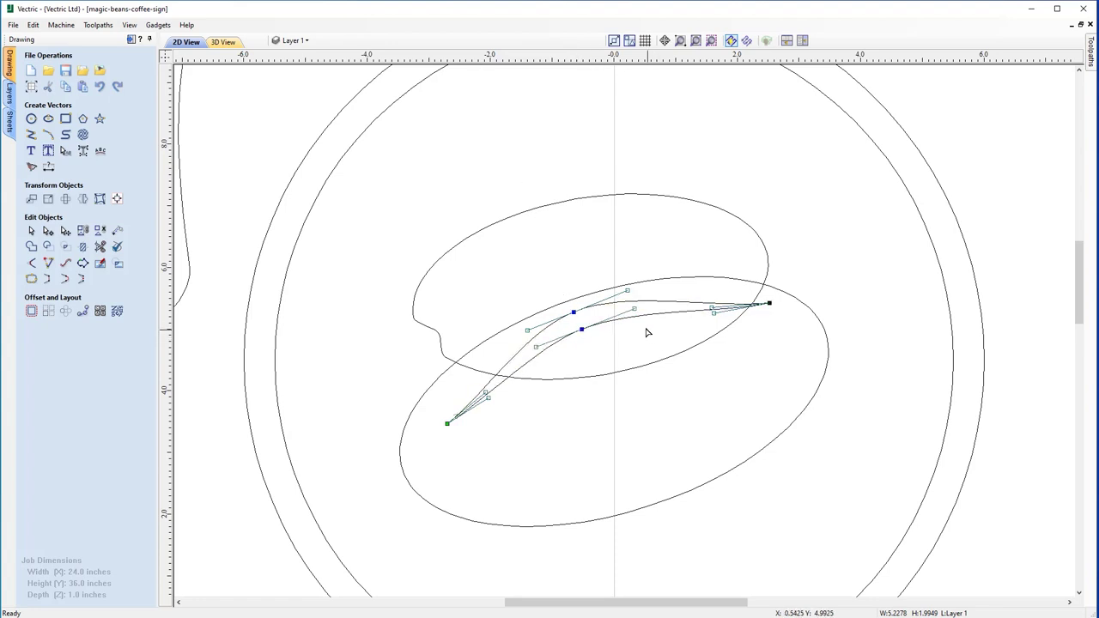
drag(712, 308, 707, 288)
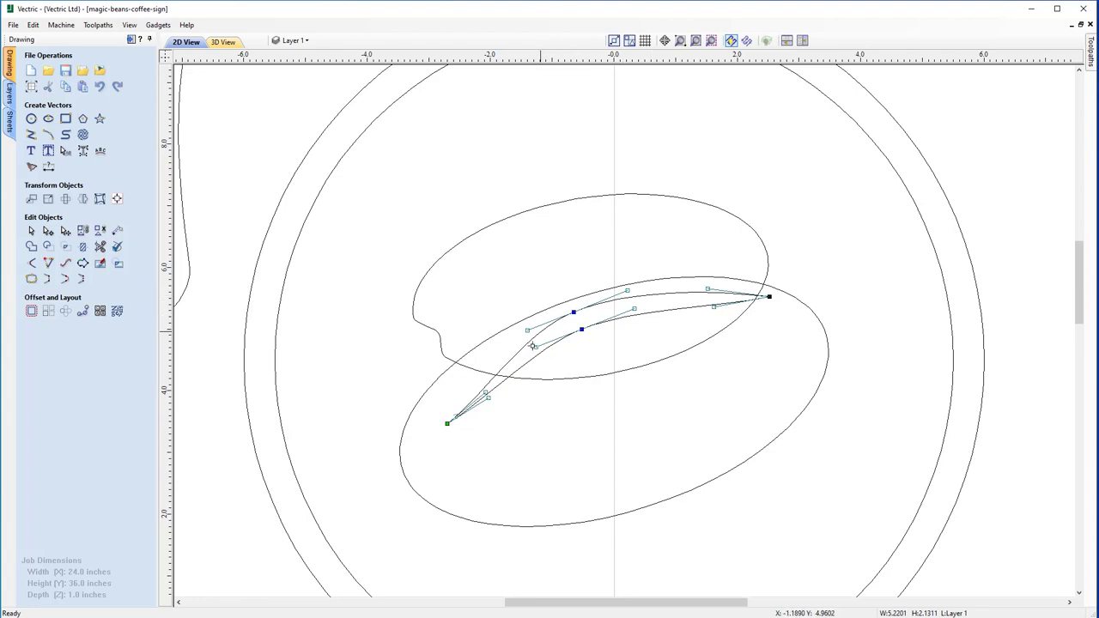
drag(486, 391, 434, 415)
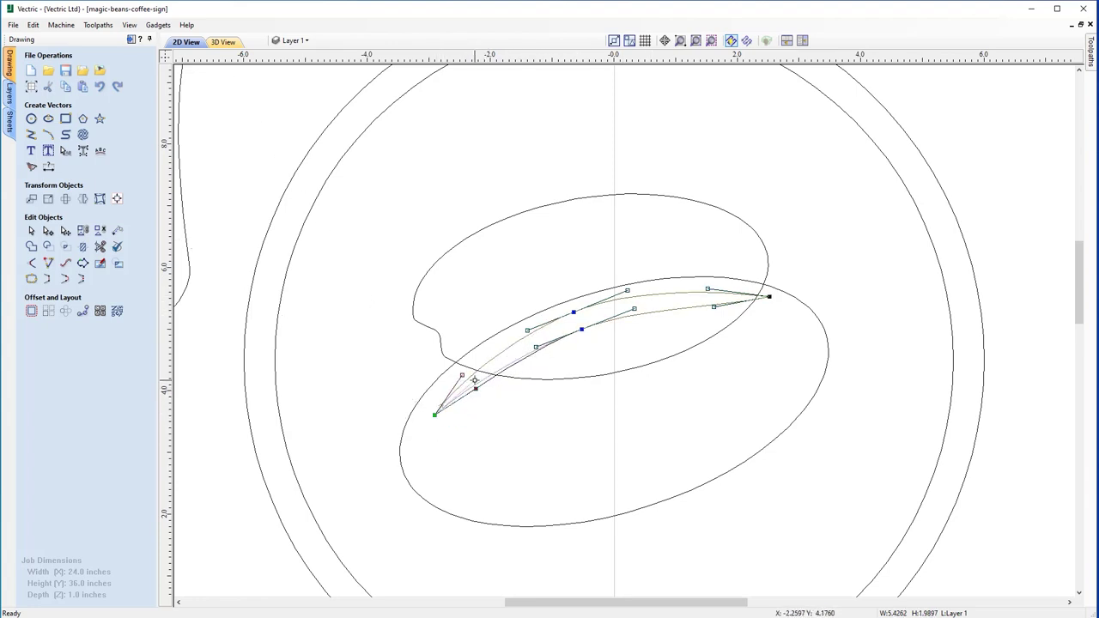
drag(677, 311, 667, 309)
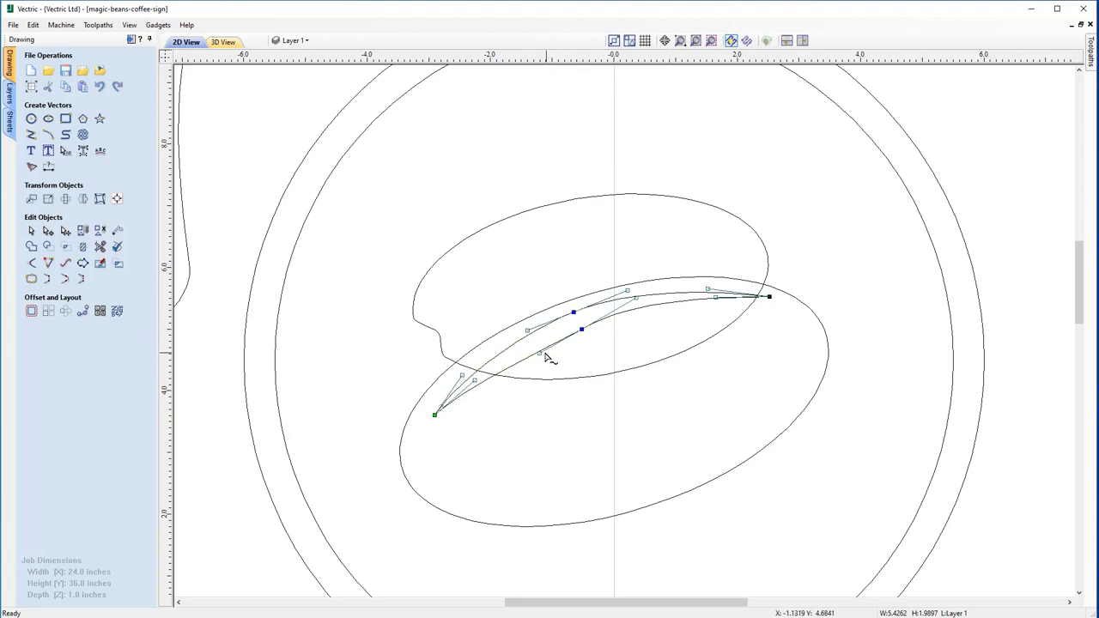
drag(540, 355, 535, 347)
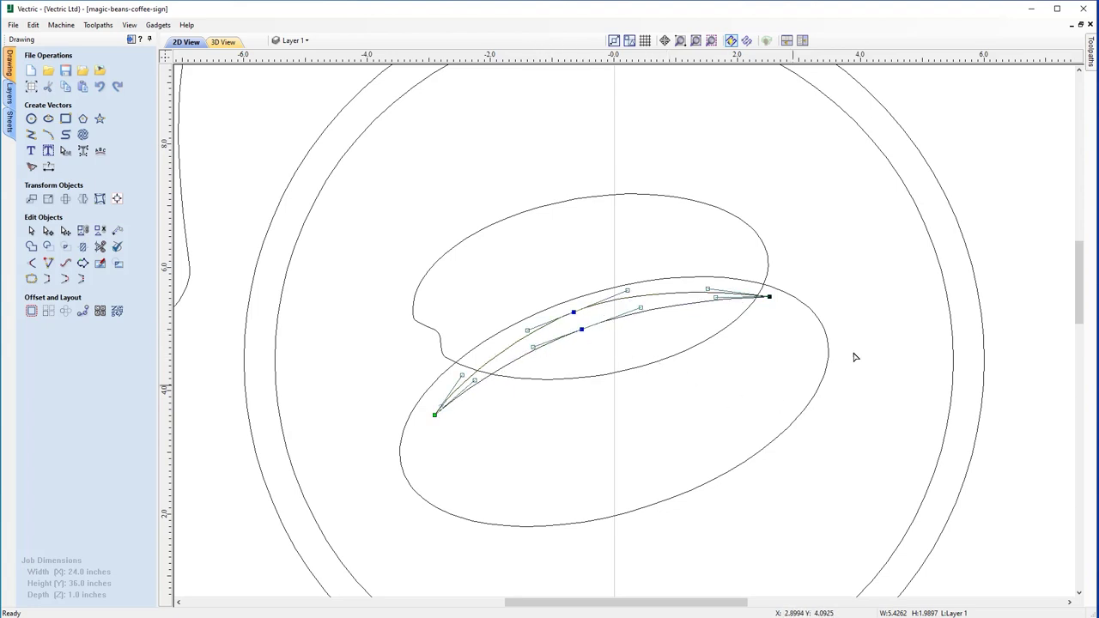
click(1015, 164)
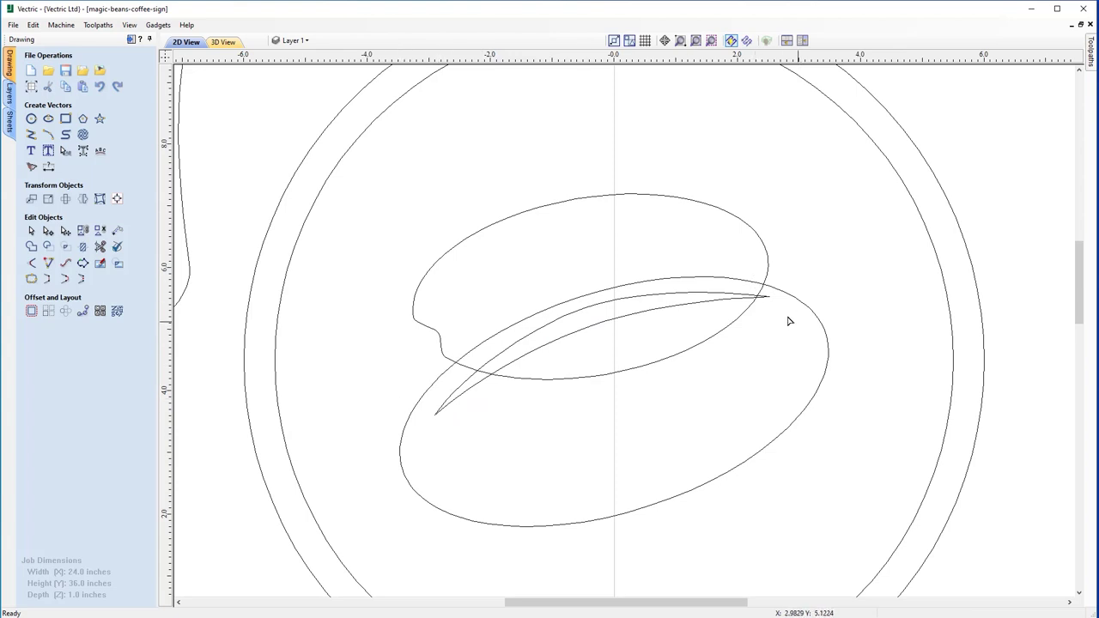
click(696, 41)
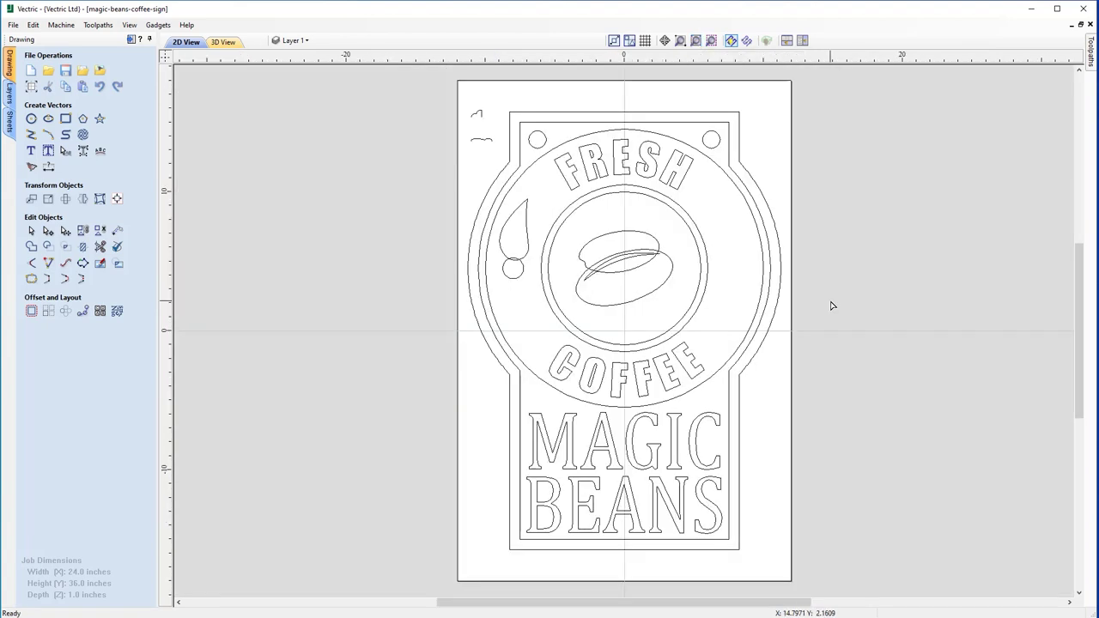